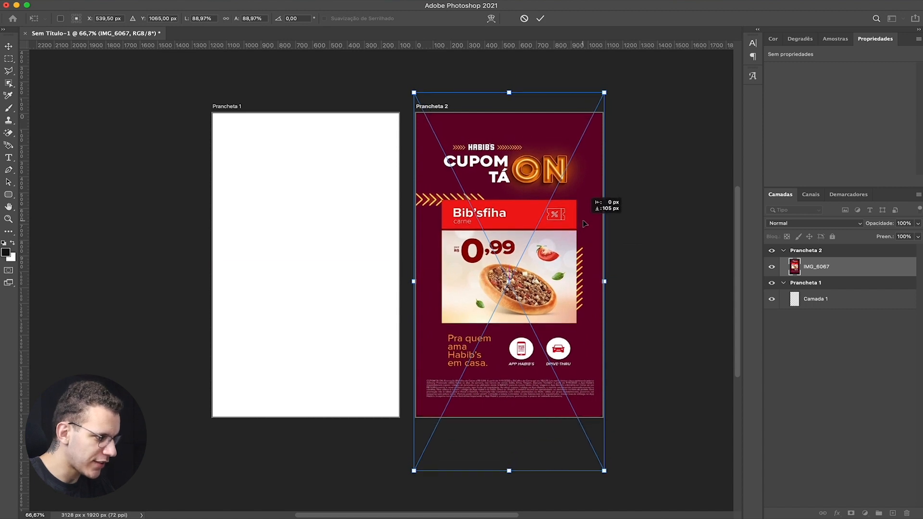
Step: Commit the placed IMG_6067 reference on Prancheta 2 and inspect it up close
key(Return)
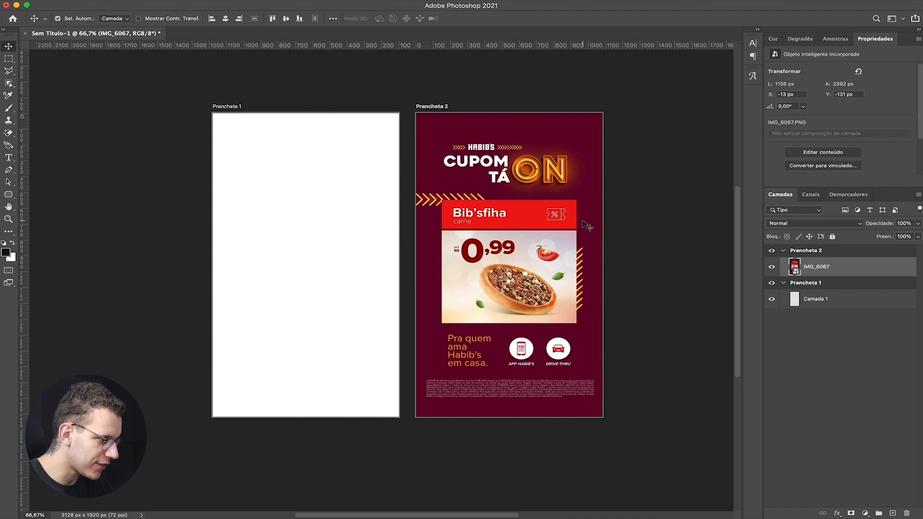
scroll(595, 236, up, 5)
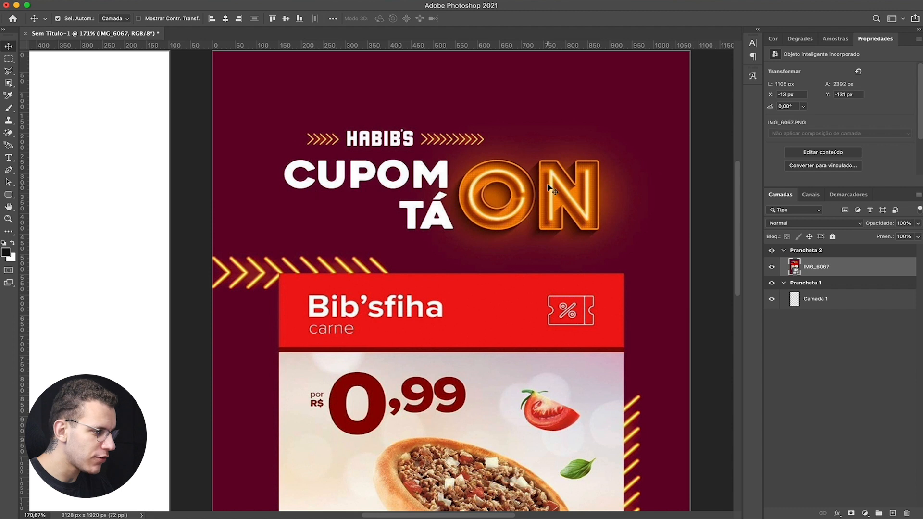
scroll(535, 231, down, 2)
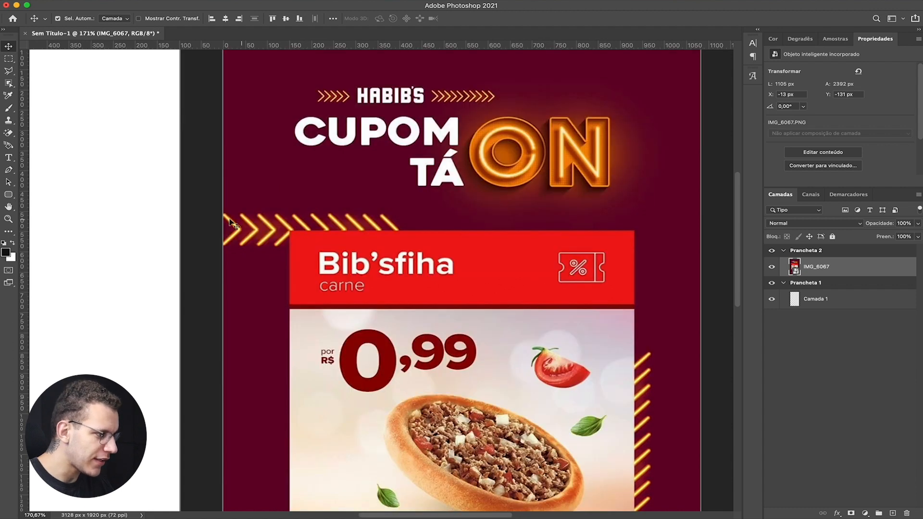
scroll(396, 255, down, 6)
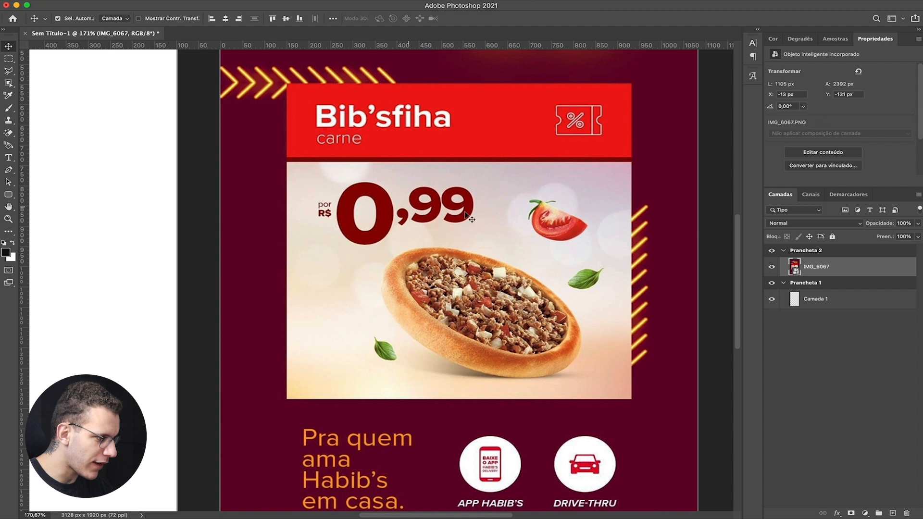
scroll(500, 327, down, 5)
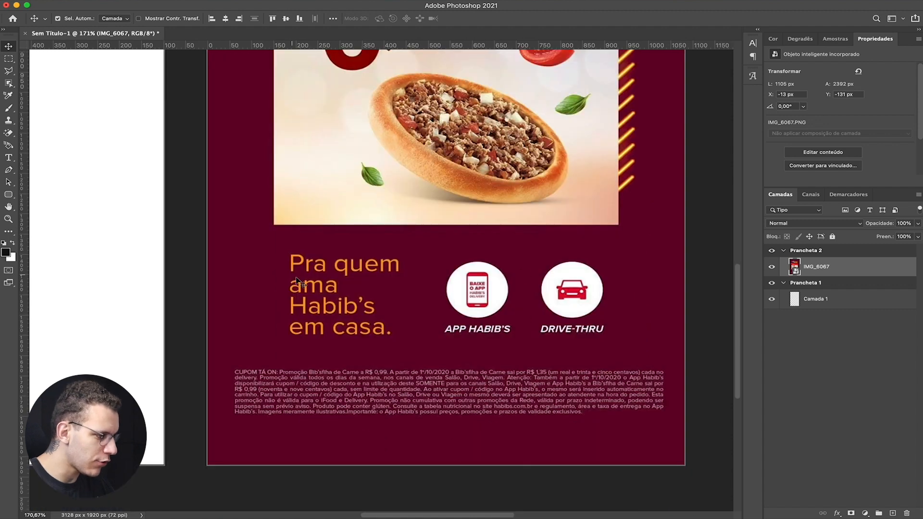
scroll(307, 281, down, 5)
scroll(380, 336, down, 1)
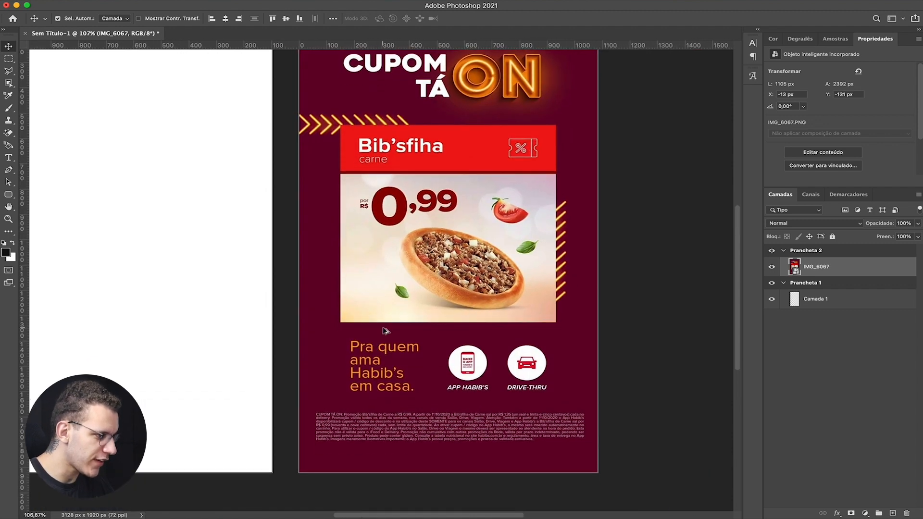
scroll(386, 329, down, 3)
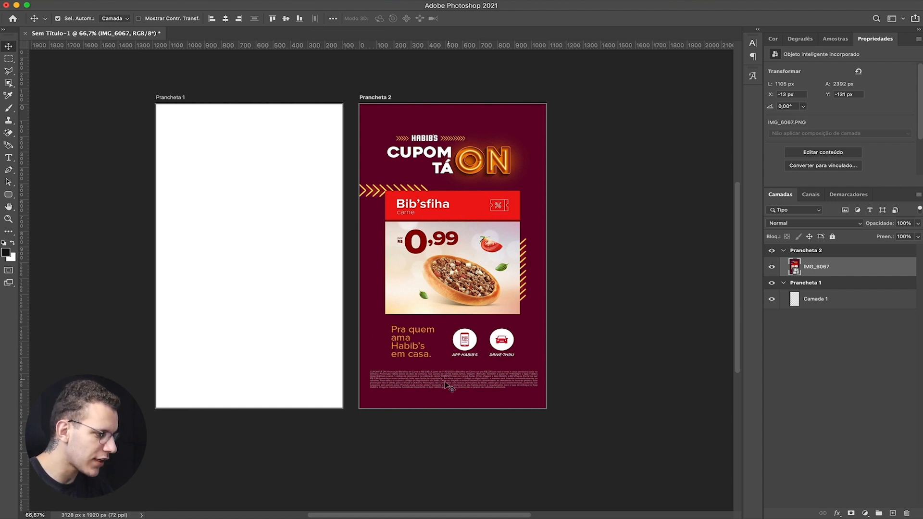
scroll(431, 389, left, 5)
Step: Delete the empty Camada 1 layer from the first artboard
click(395, 306)
key(Delete)
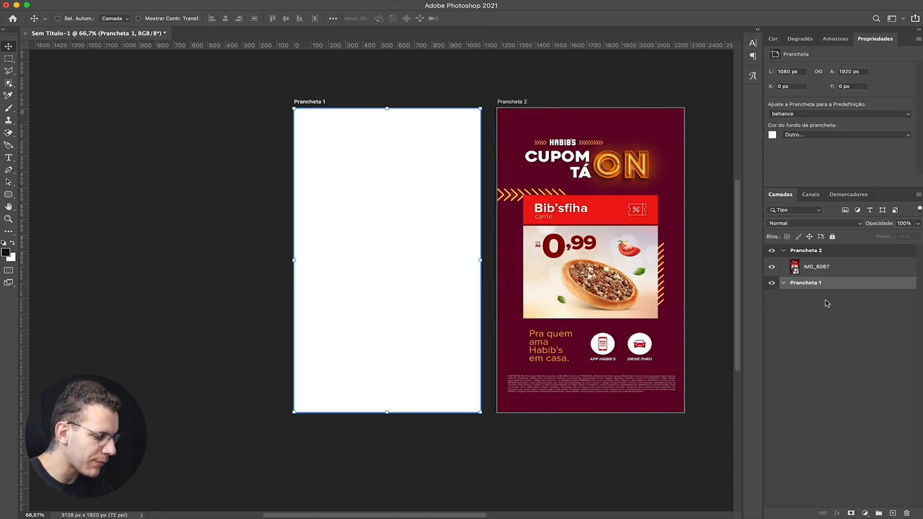
scroll(402, 269, right, 1)
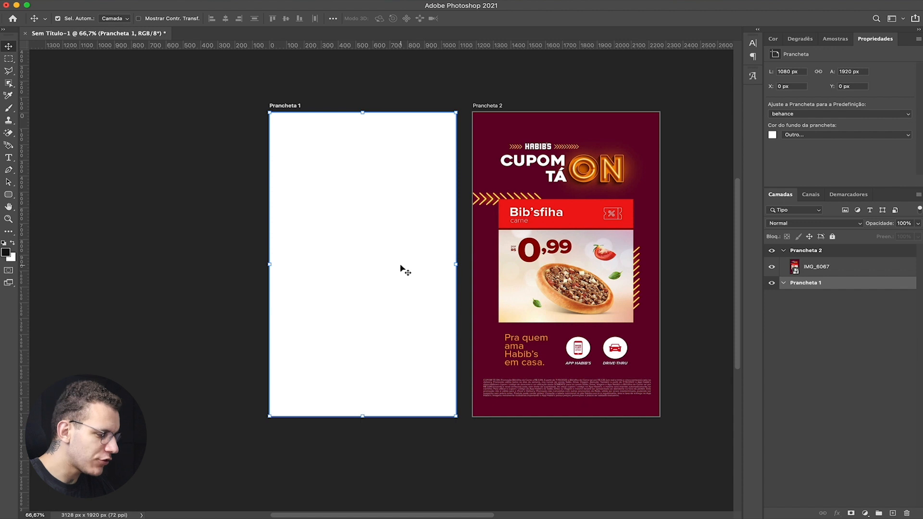
Step: Add a Solid Color fill sampled from the reference maroon, grouped as 'bg' and collapsed
click(864, 513)
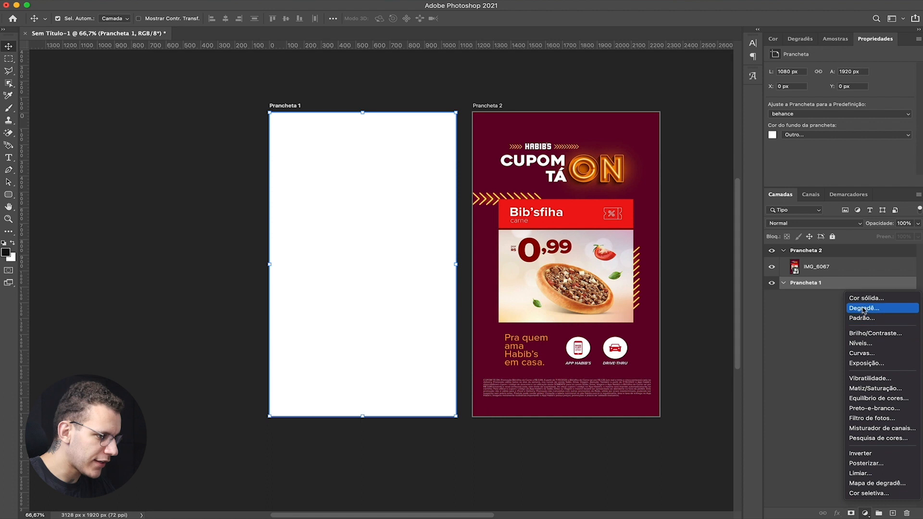
click(684, 264)
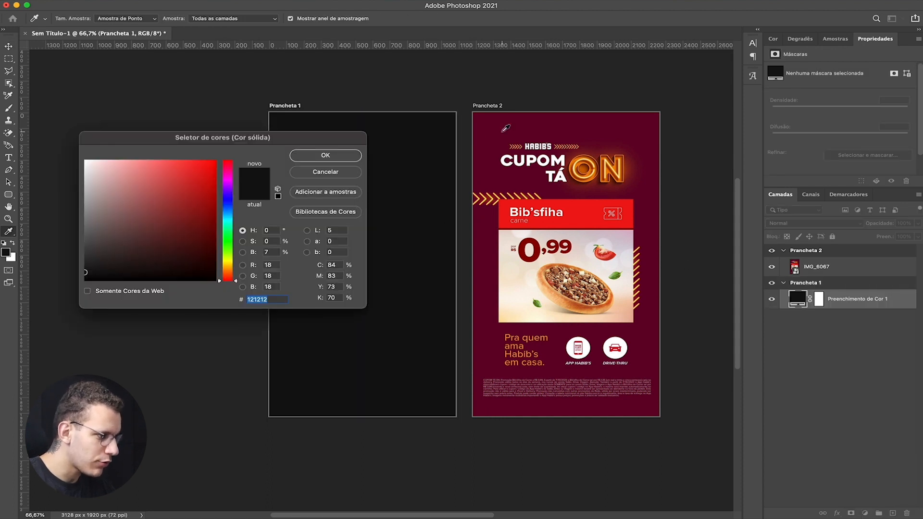
click(502, 130)
click(325, 155)
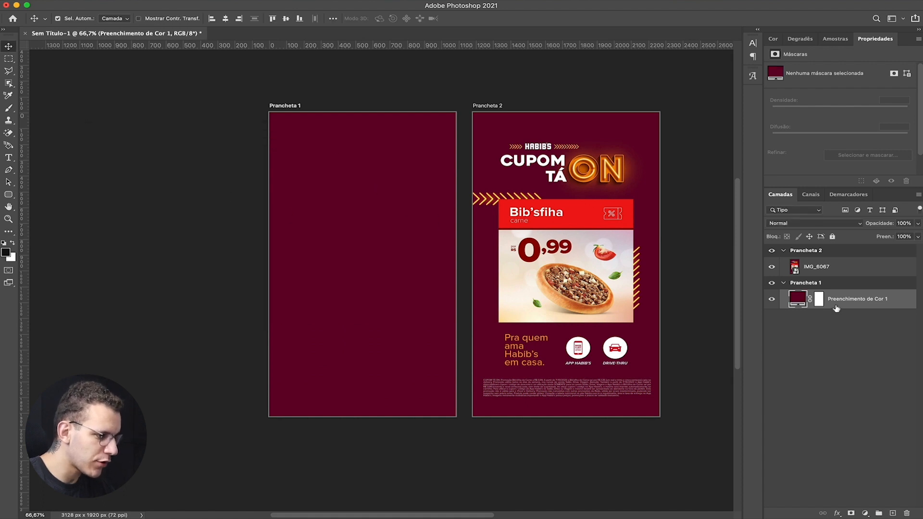
key(super+g)
text(bg)
key(Return)
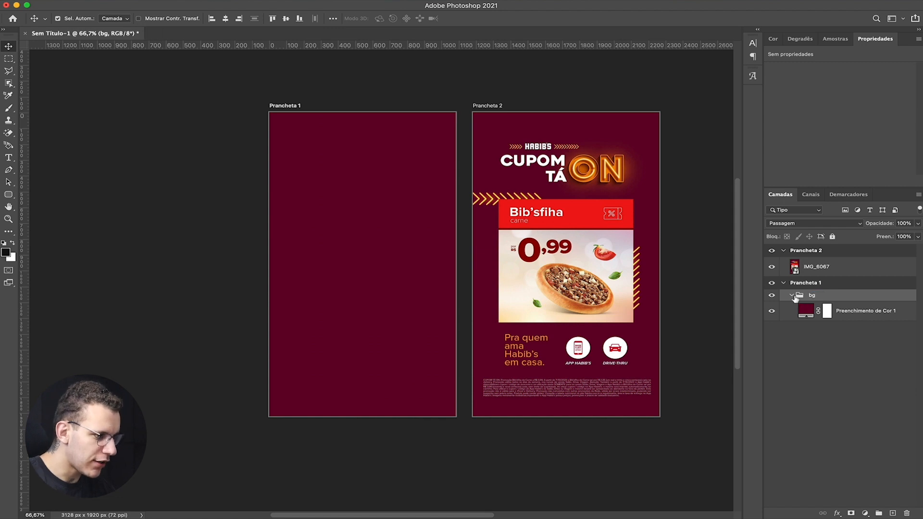
click(792, 296)
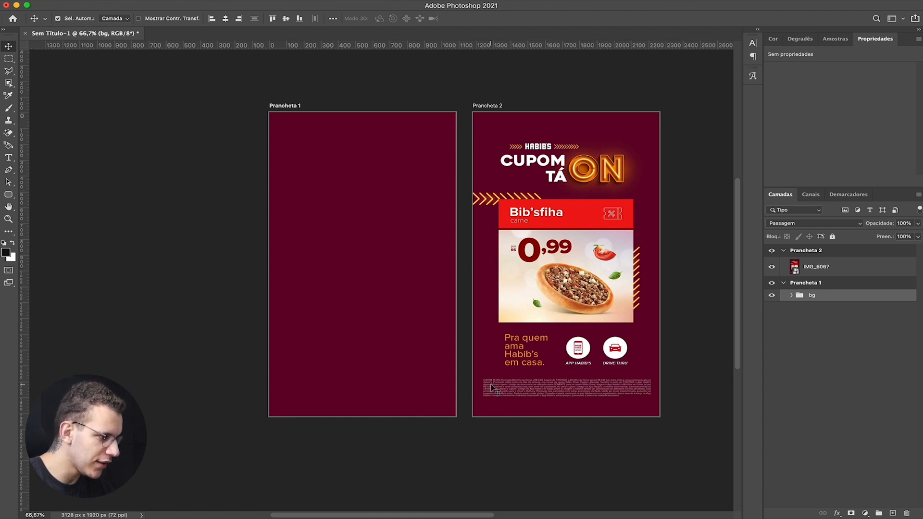
scroll(361, 260, right, 2)
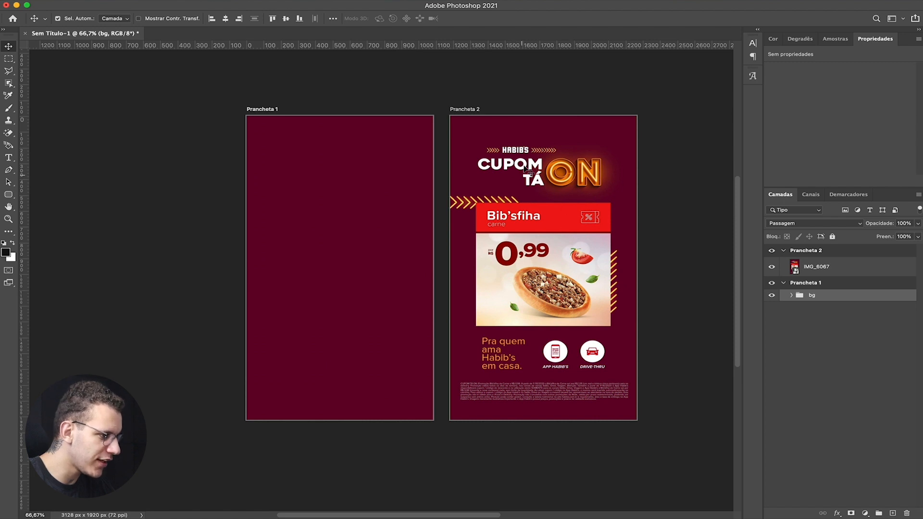
key(super+Tab)
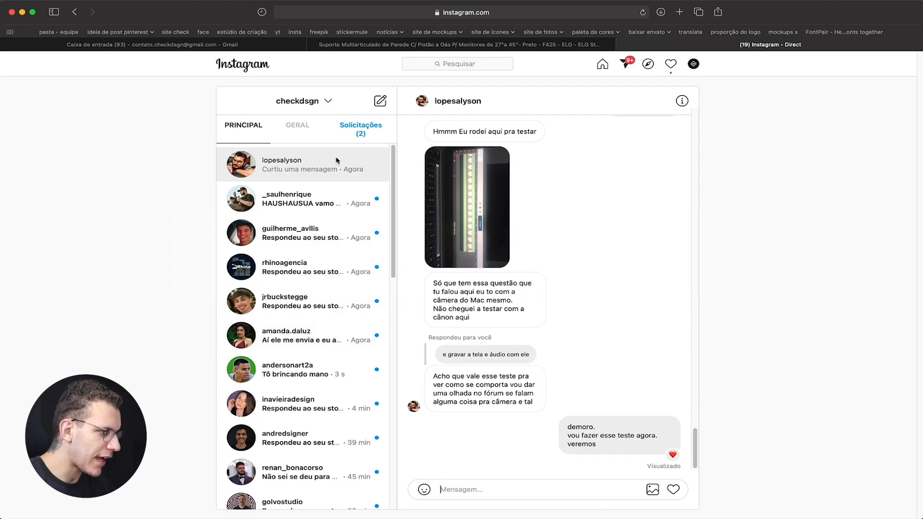
Step: Search Google Images for 'logo habibs' filtered to Large size and Transparent colour
key(super+t)
text(logo habibs)
key(Return)
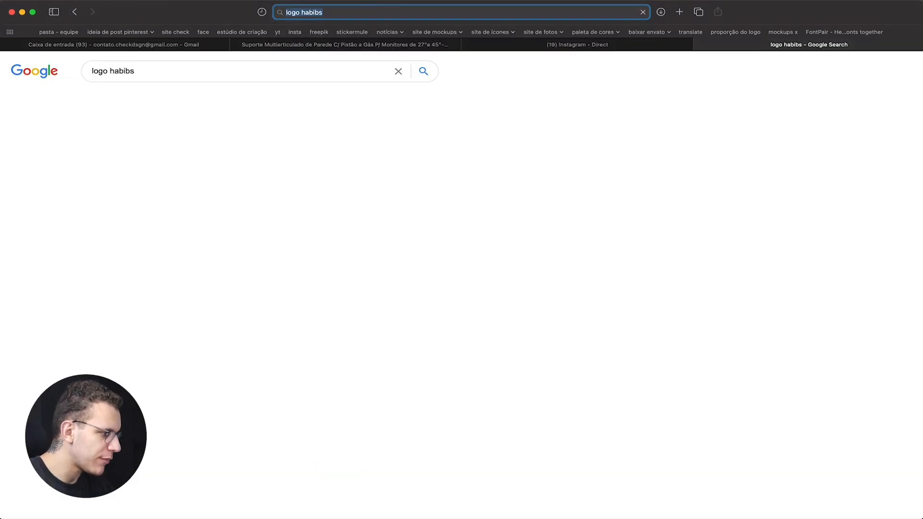
click(143, 98)
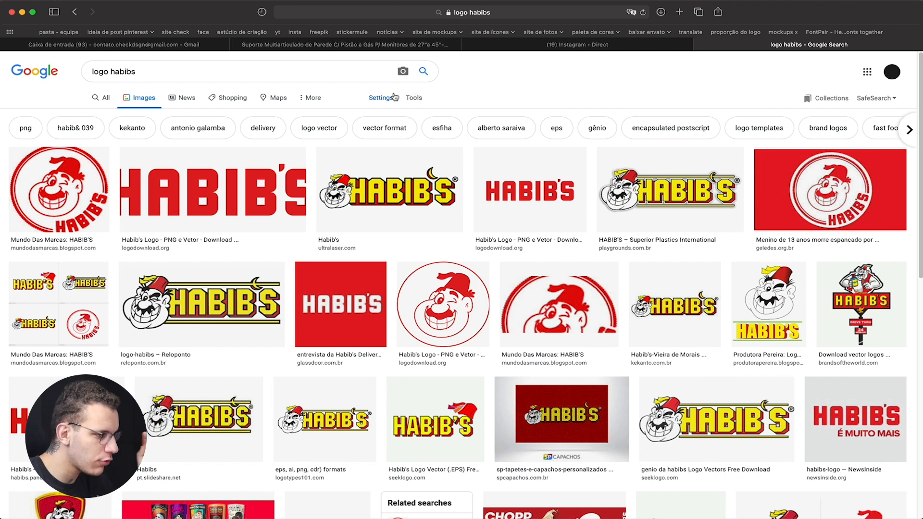
click(413, 98)
click(89, 115)
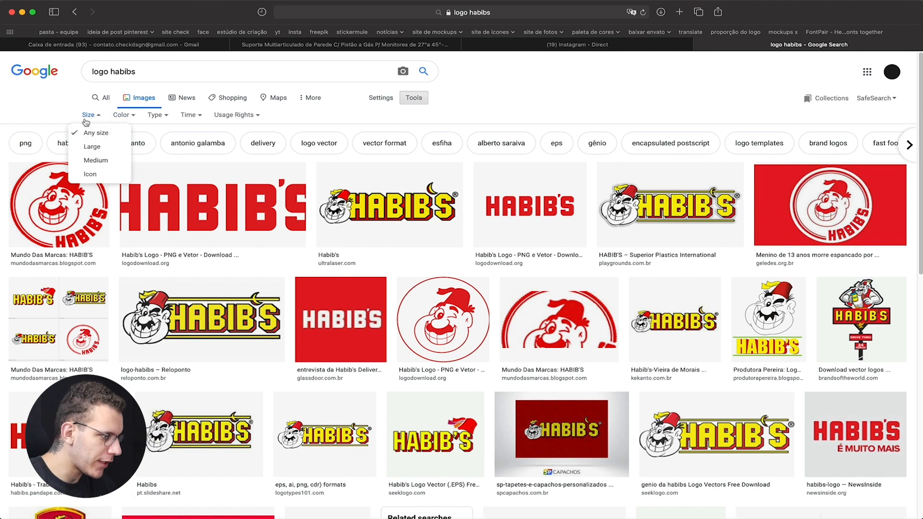
click(92, 147)
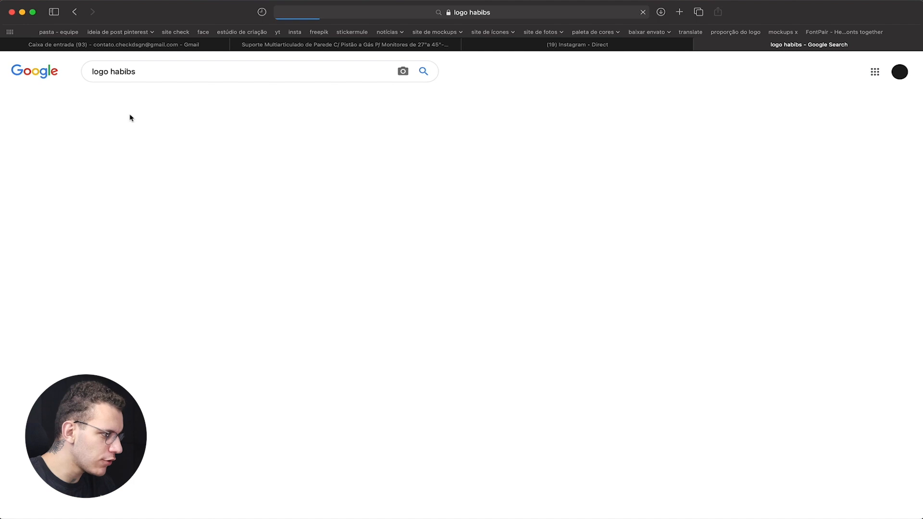
click(127, 115)
click(131, 160)
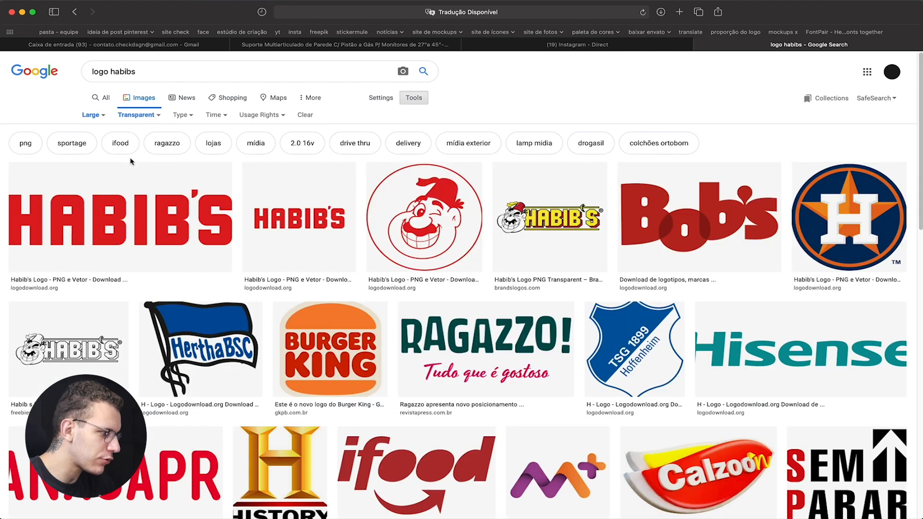
Step: Copy the red Habib's wordmark image from the first result
click(134, 192)
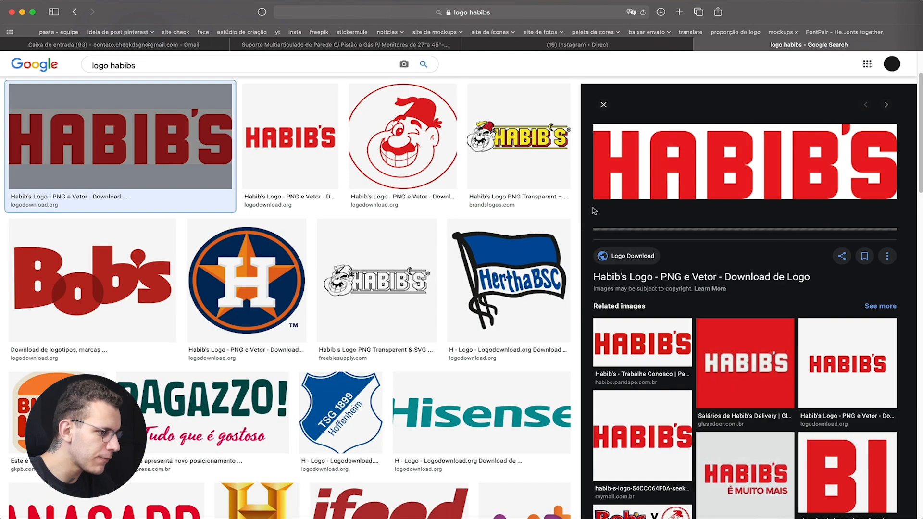
right_click(698, 155)
click(751, 333)
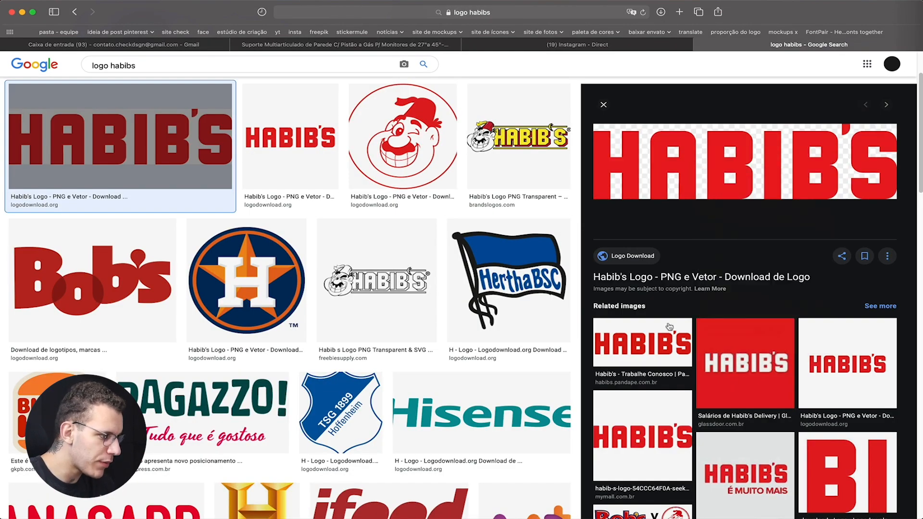
key(super+Tab)
Step: Paste the Habib's logo above the maroon fill, shrunk and placed near the artboard top
click(371, 278)
key(super+v)
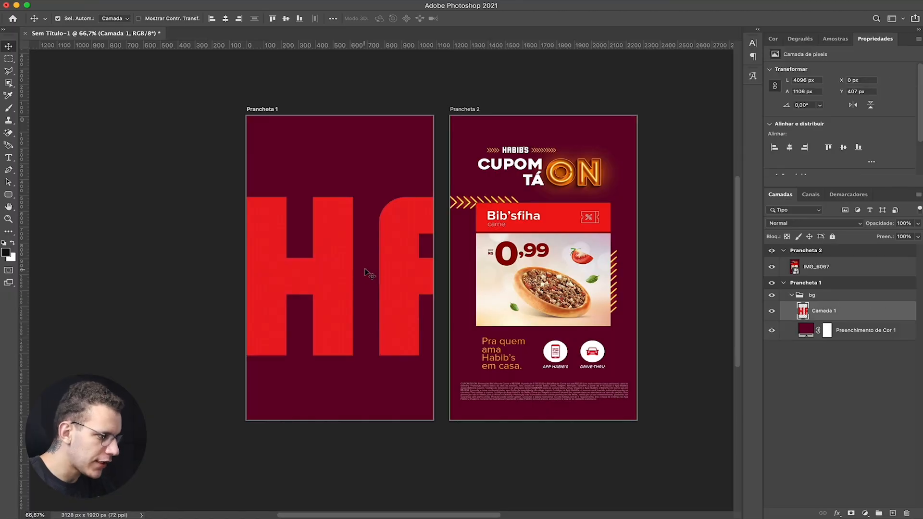
key(super+t)
drag(601, 355, 320, 164)
key(Return)
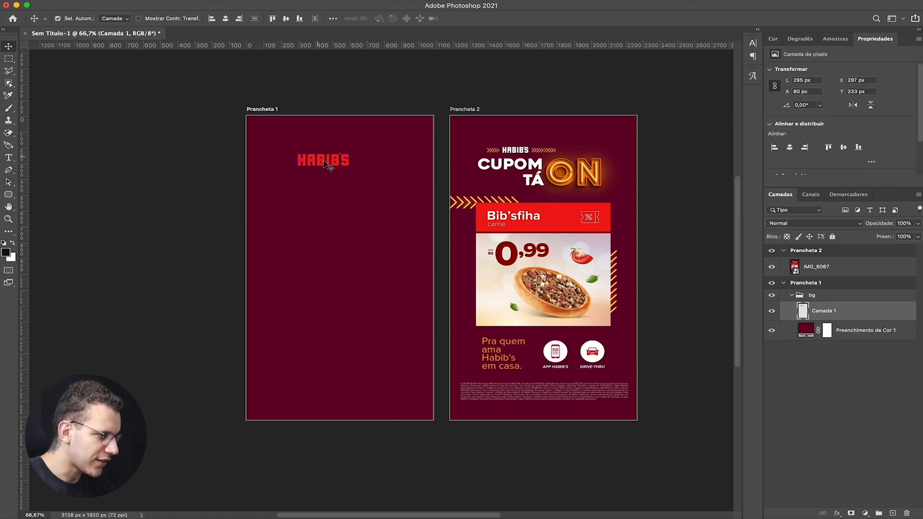
Step: Move the logo layer out of the bg group, then collapse and lock bg
drag(837, 317, 837, 293)
click(792, 315)
click(816, 318)
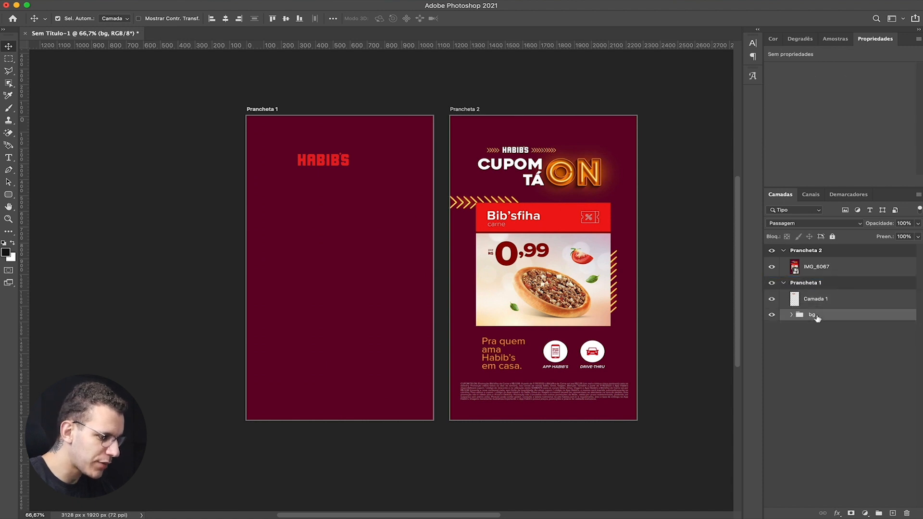
key(super+slash)
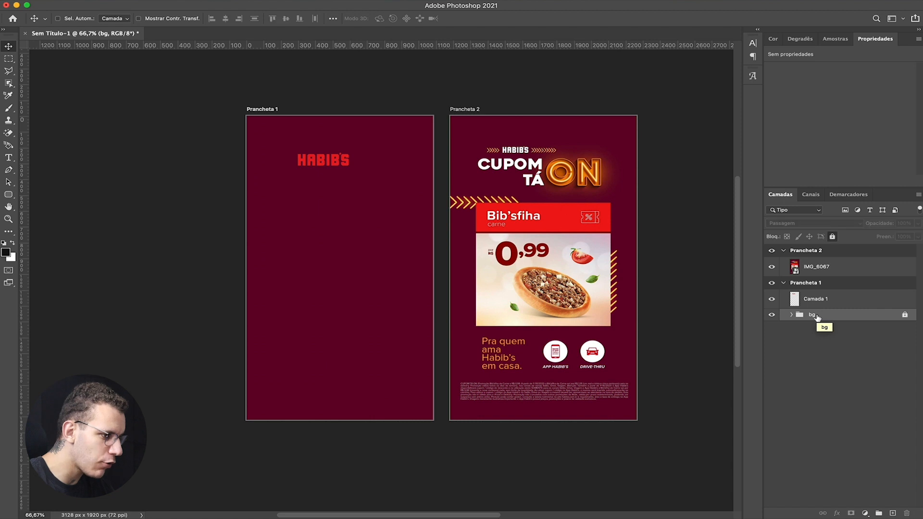
Step: Give the HABIB'S logo a white Color Overlay layer style
click(869, 299)
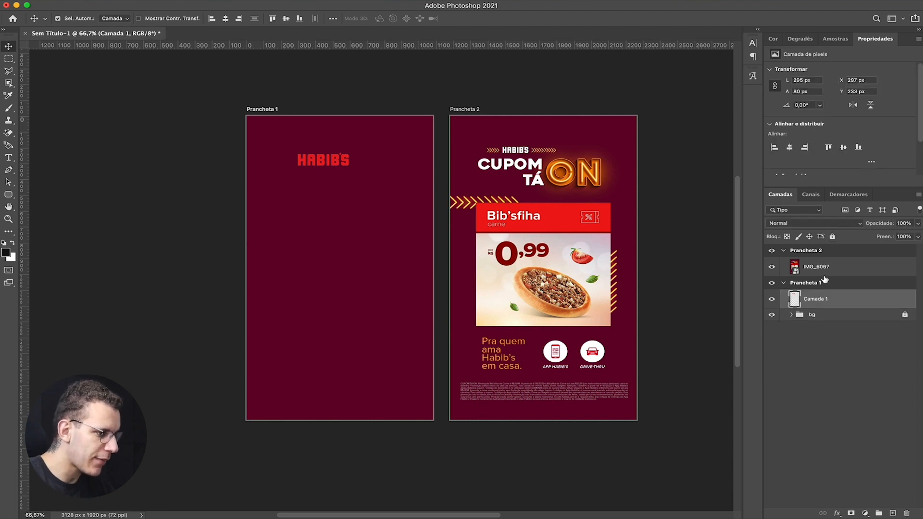
double_click(852, 300)
click(200, 338)
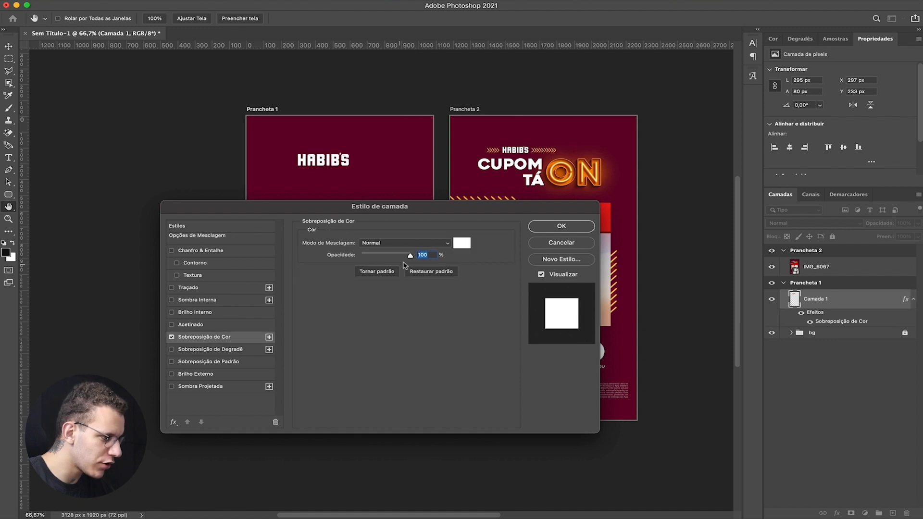
click(542, 222)
Step: Shrink the logo to 141 px wide and nudge it up toward the artboard top
key(ctrl+t)
drag(350, 167, 328, 159)
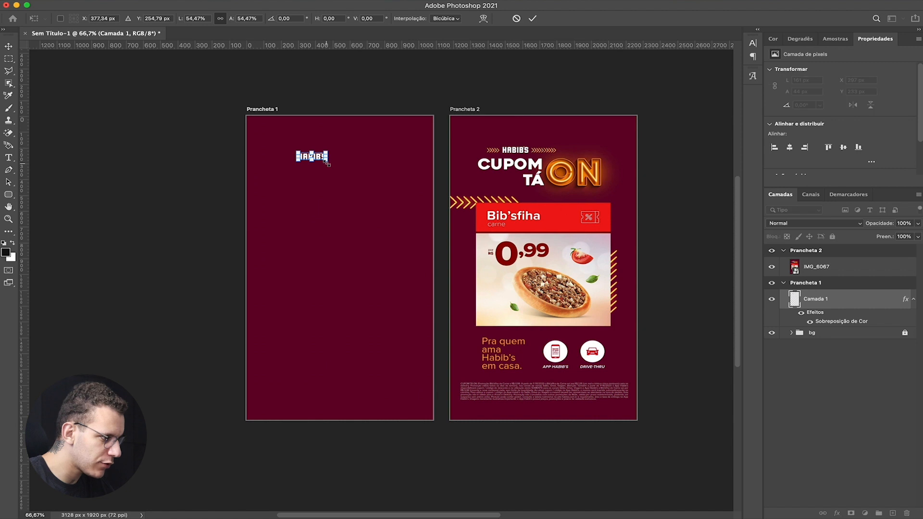
key(Return)
key(shift+Up)
key(shift+Up)
key(shift+Up)
key(shift+Up)
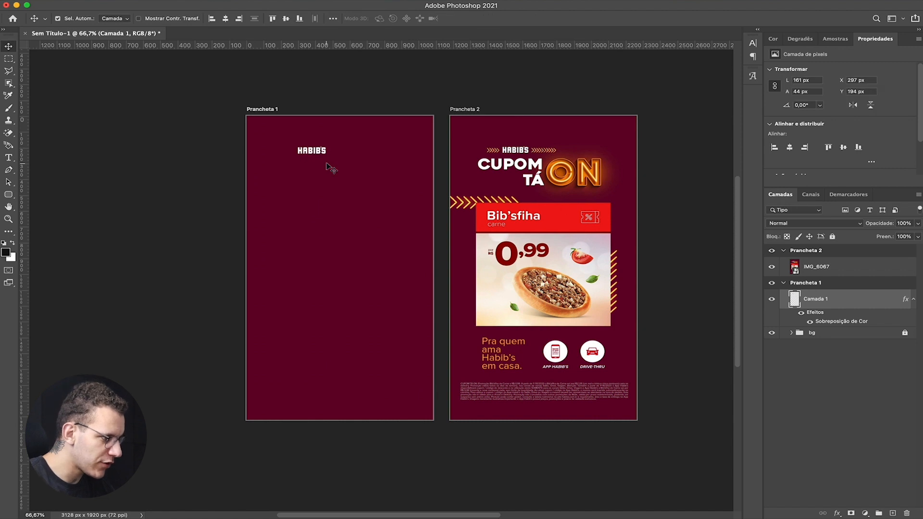
key(ctrl+t)
drag(296, 148, 302, 151)
key(Return)
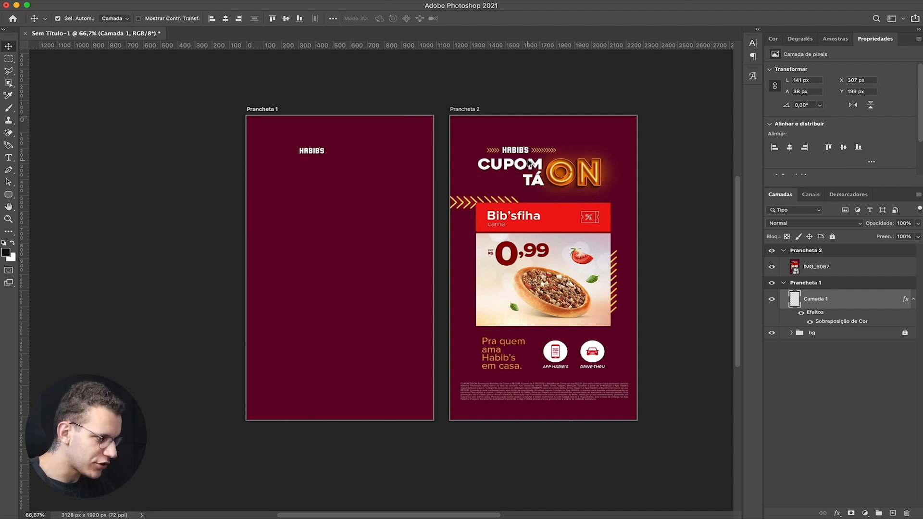
Step: Pan to the reference CUPOM TÁ headline, then zoom out to see both artboards
scroll(531, 164, up, 5)
drag(539, 169, 441, 203)
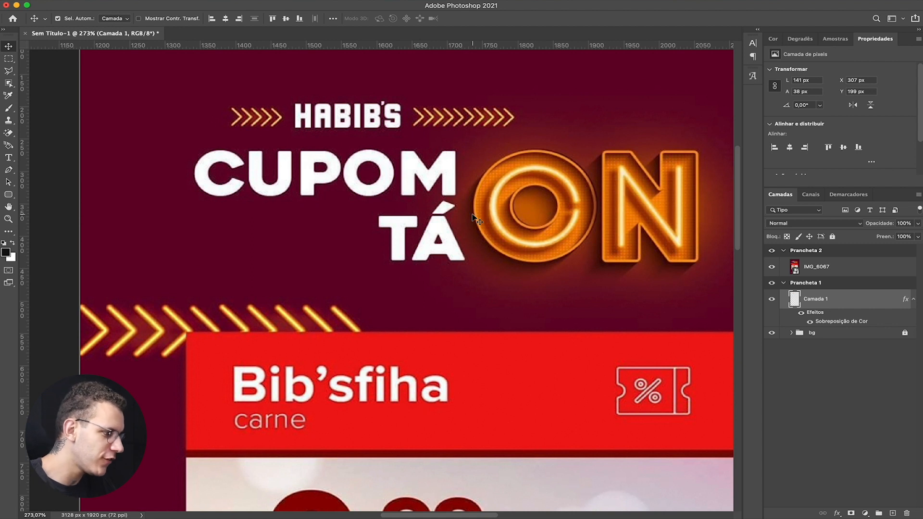
key(super+0)
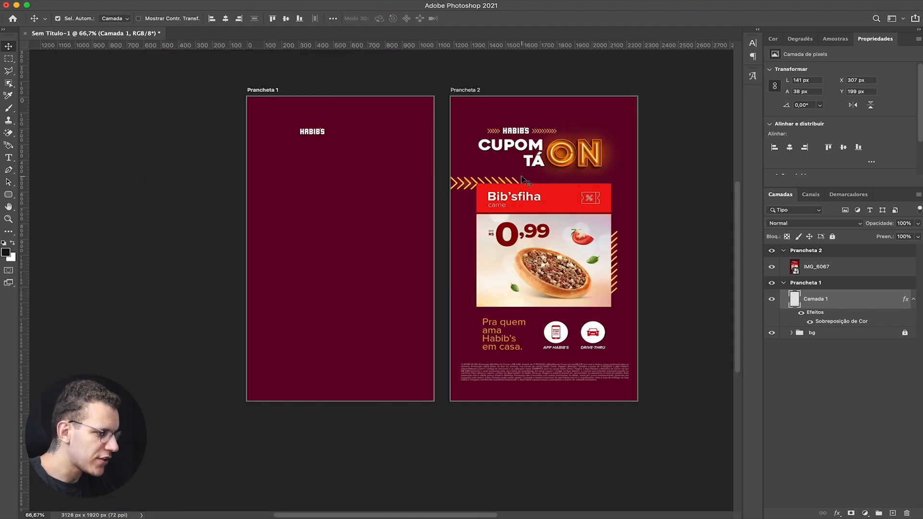
key(super+Tab)
Step: Upload the IMG_6067 screenshot to WhatTheFont on MyFonts
key(super+t)
text(whatth)
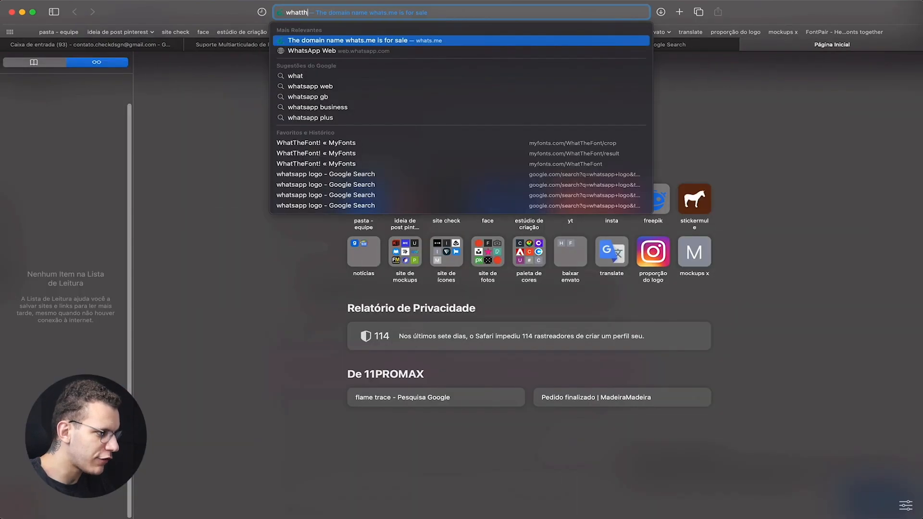
click(316, 164)
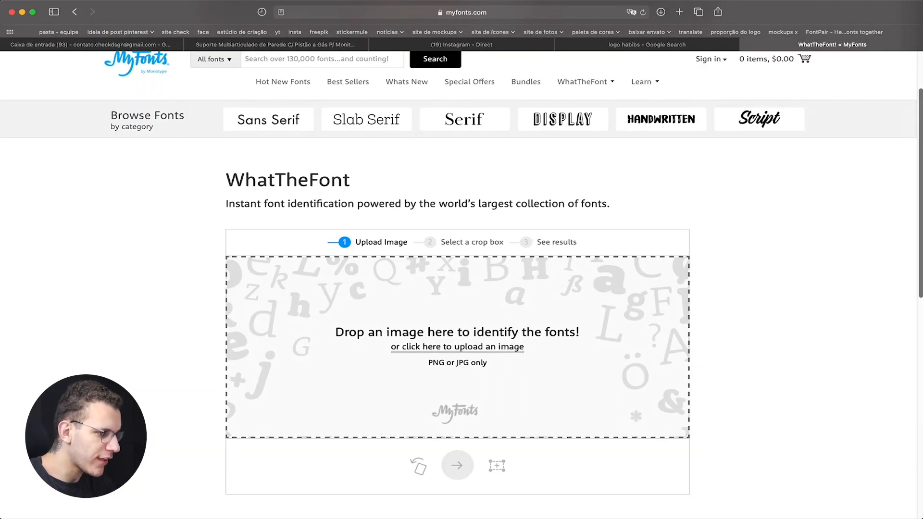
click(909, 360)
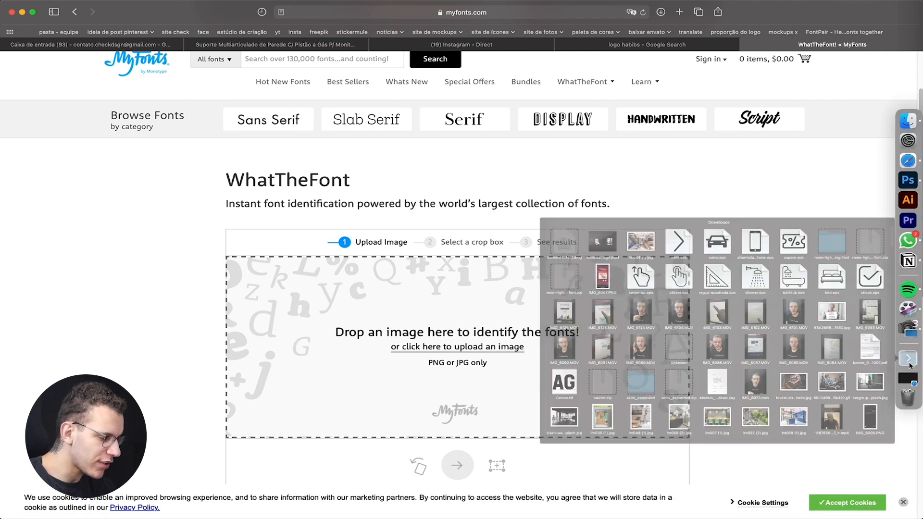
drag(390, 221, 414, 337)
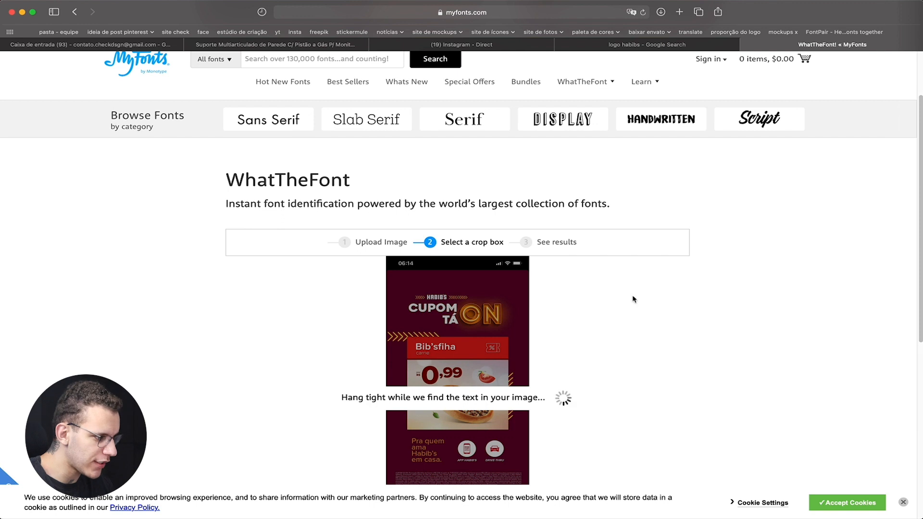
scroll(654, 282, down, 4)
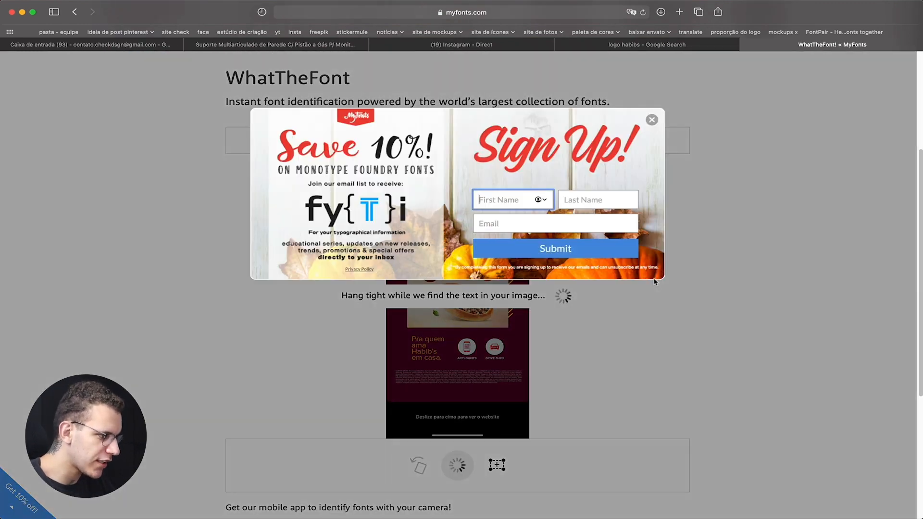
click(725, 266)
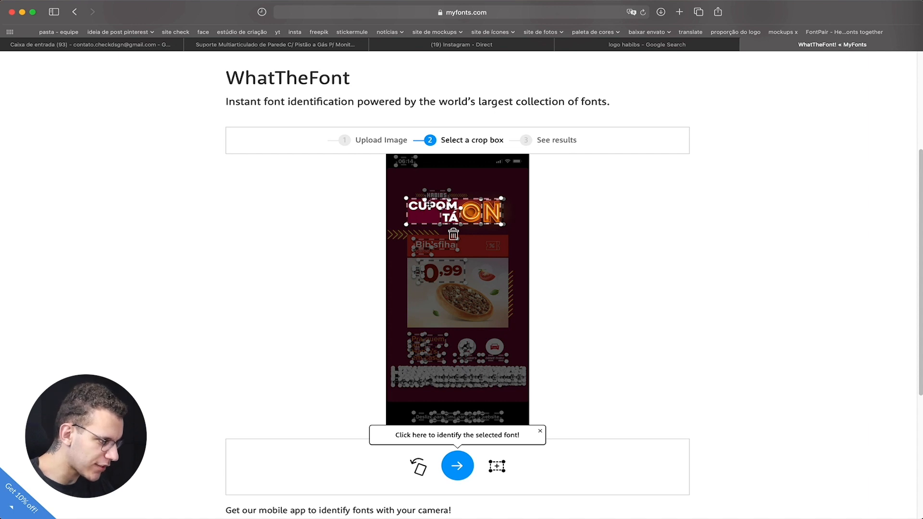
Step: Crop to the CUPOM TÁ lettering, identify its font and review the matches
drag(502, 202, 464, 218)
click(457, 470)
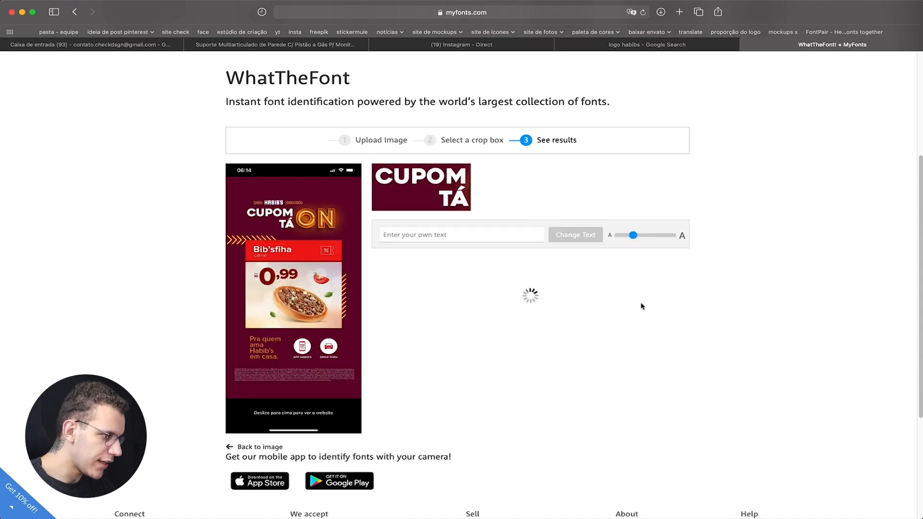
scroll(789, 287, down, 1)
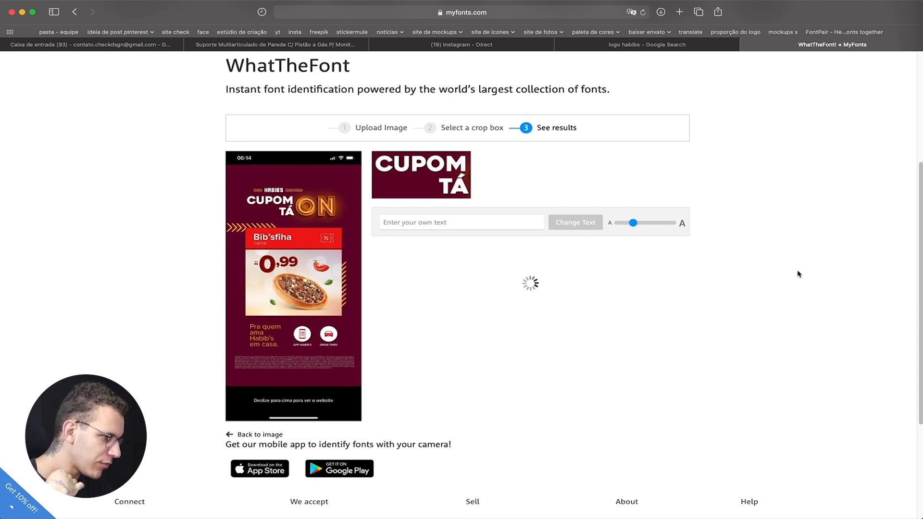
scroll(789, 268, down, 3)
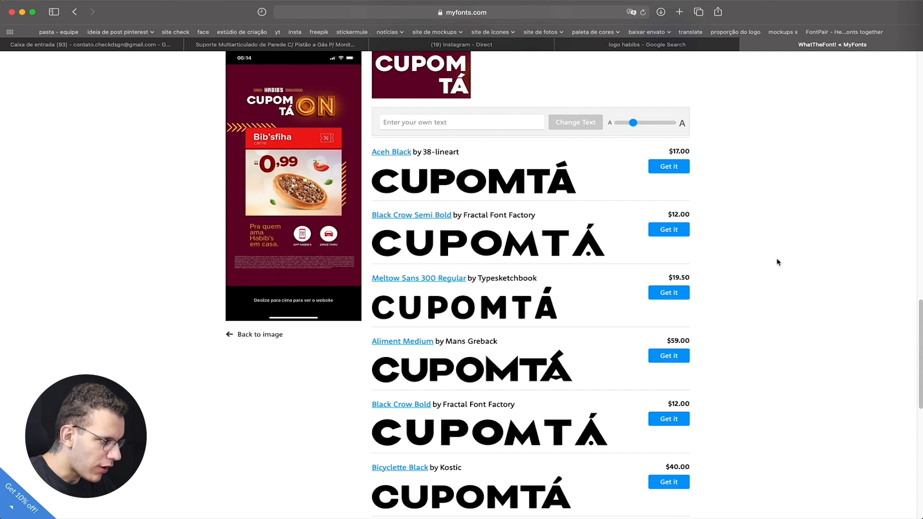
scroll(779, 261, down, 4)
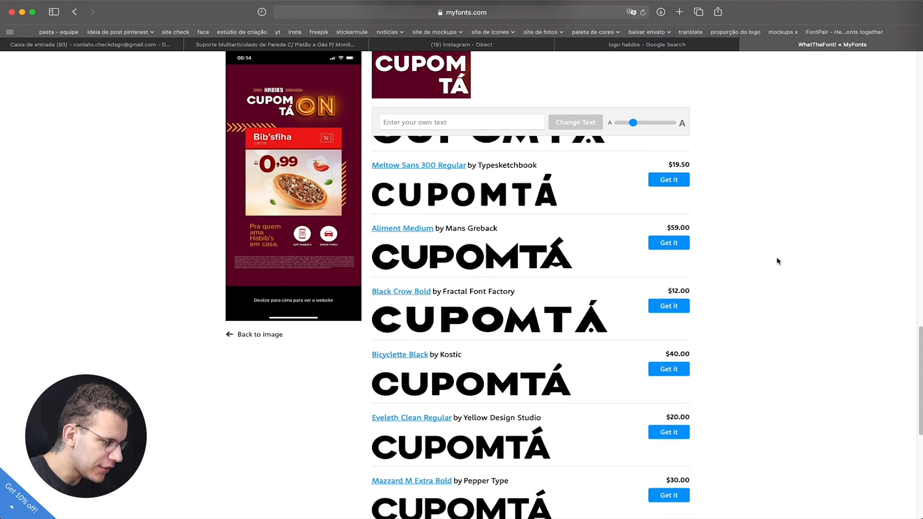
scroll(778, 261, down, 3)
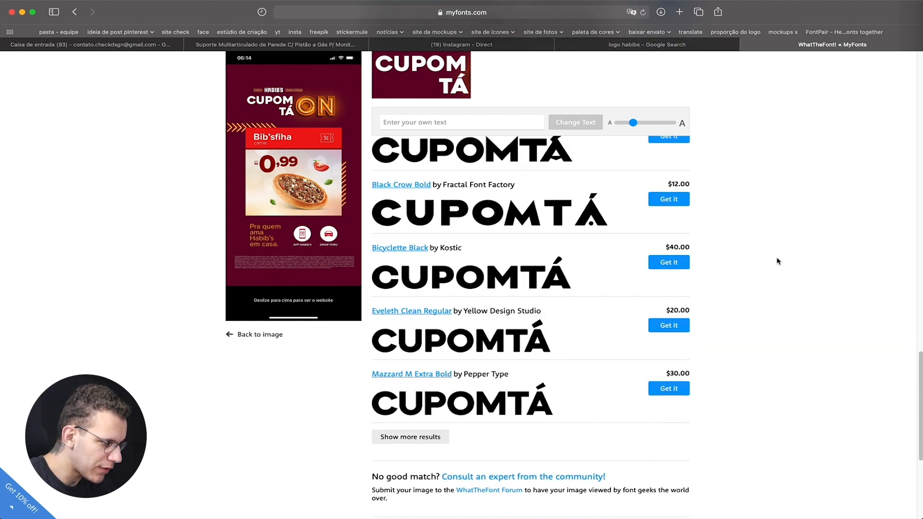
scroll(778, 261, up, 8)
scroll(779, 261, up, 10)
scroll(778, 261, down, 2)
scroll(778, 262, up, 1)
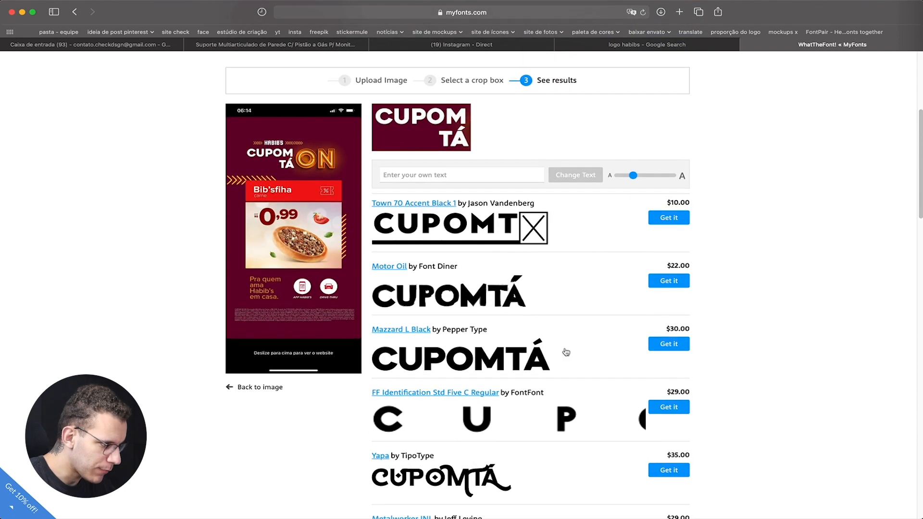
Step: Copy the Mazzard L Black font name and load dafont.com
drag(366, 331, 430, 330)
key(super+c)
key(cmd+t)
text(dafont)
key(Return)
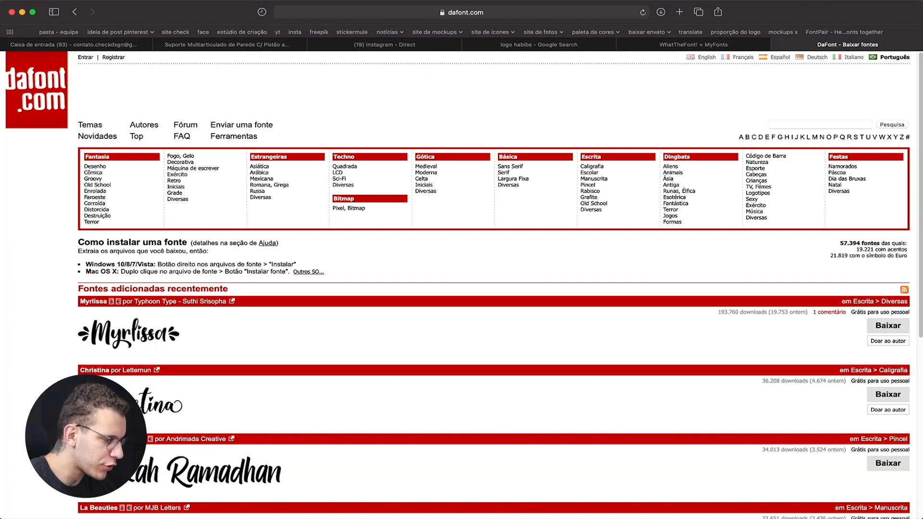
Step: Search DaFont for Mazzard L Black, then for just Mazzard
click(819, 124)
key(super+v)
click(893, 124)
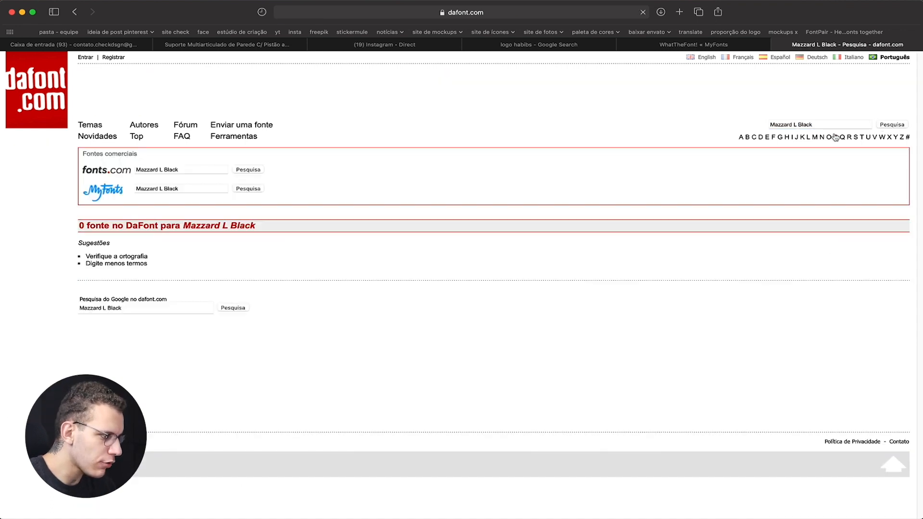
click(793, 124)
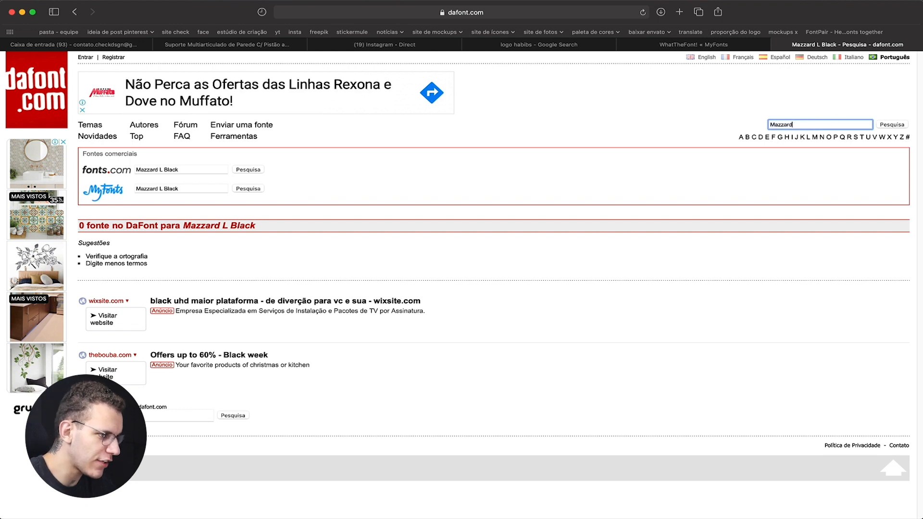
key(Return)
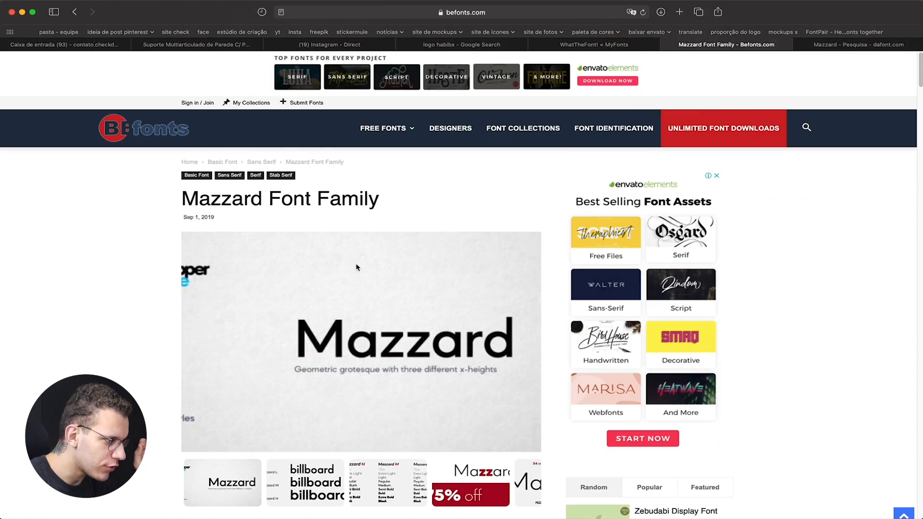
Step: Download the Mazzard family from Befonts, install Mazzard H Black and return to Photoshop
scroll(144, 173, down, 10)
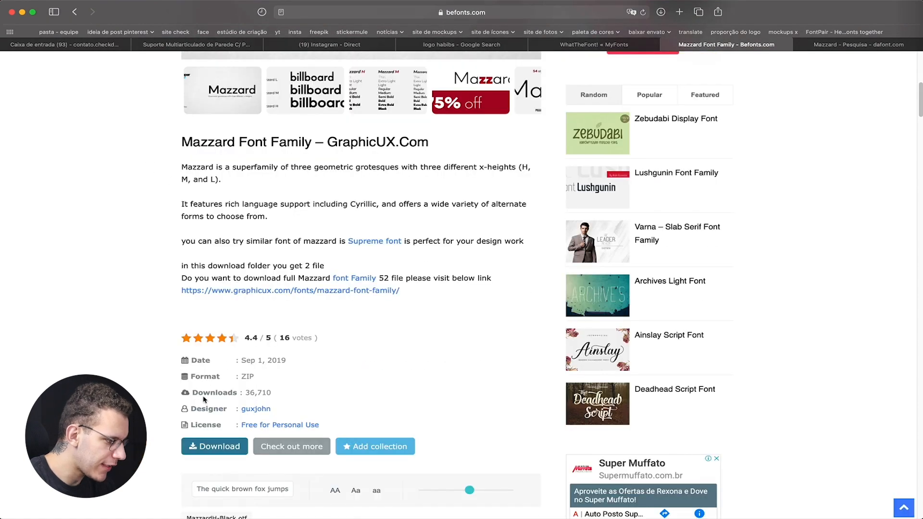
scroll(204, 399, down, 2)
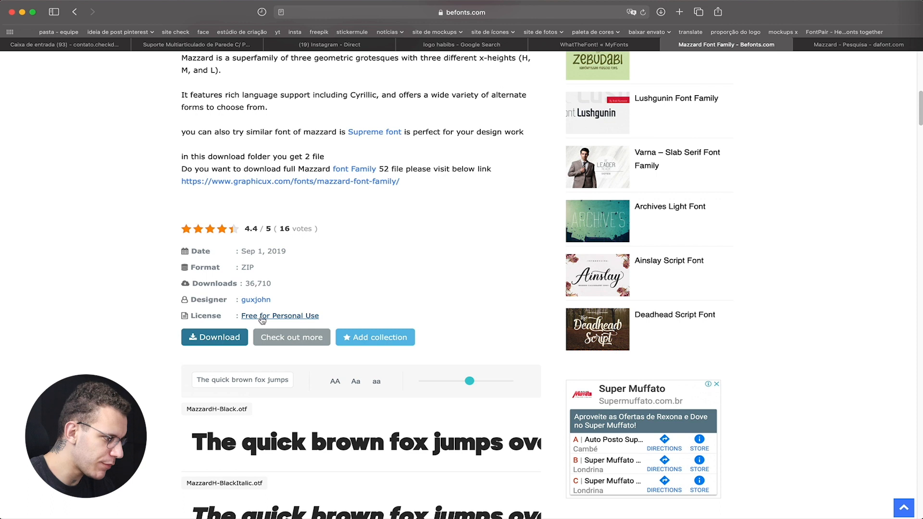
click(197, 335)
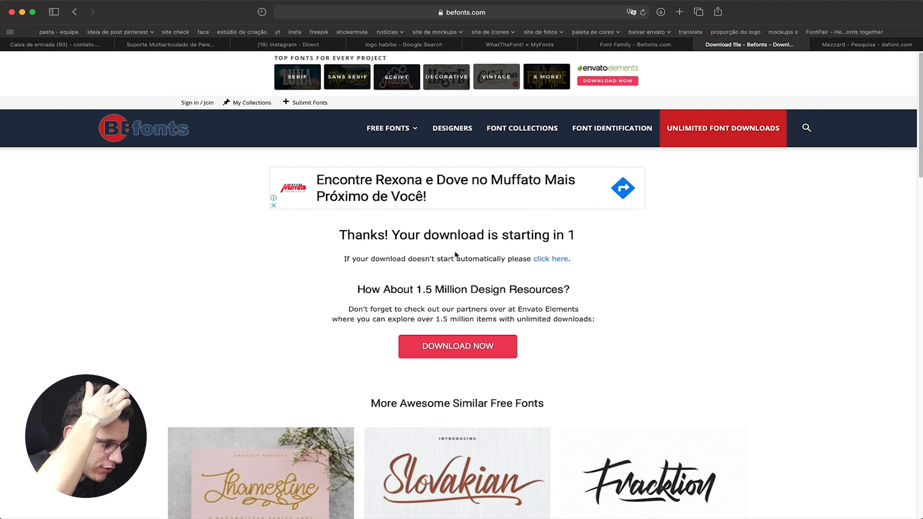
key(super+Tab)
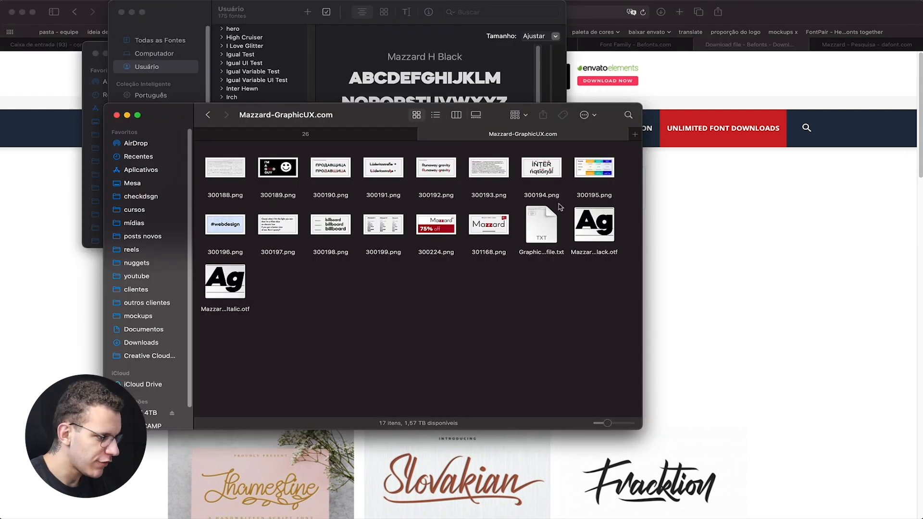
key(super+Tab)
key(super+shift+Tab)
key(super+shift+Tab)
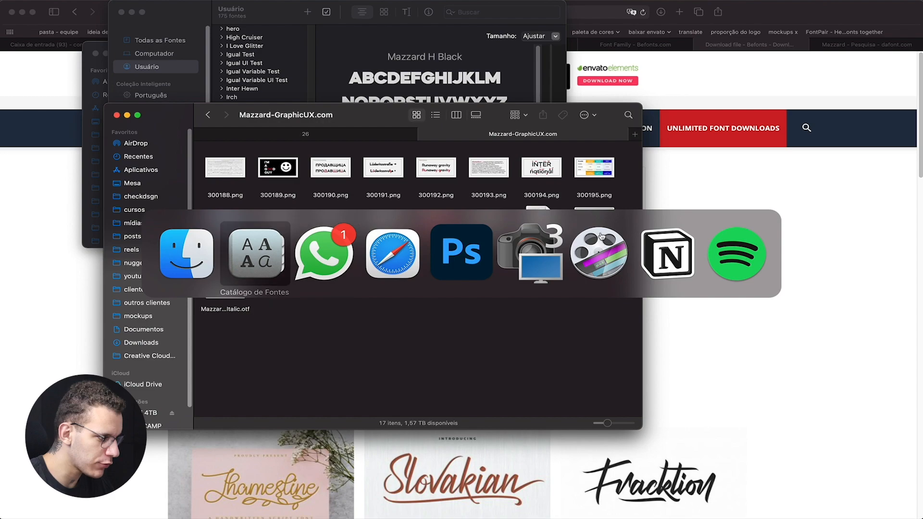
key(super+Tab)
key(super+Tab)
key(super+Tab)
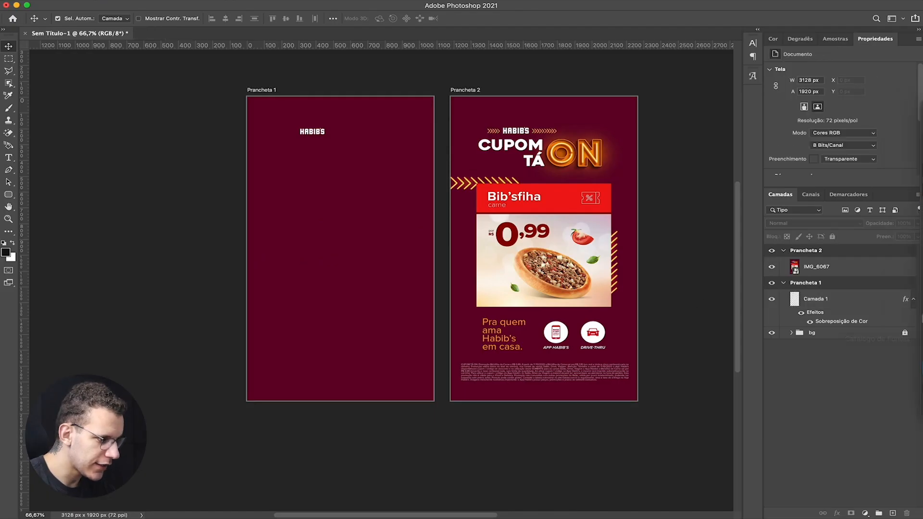
Step: Add an enlarged uppercase 'CUPOM' text layer below the HABIB'S logo
key(t)
click(310, 159)
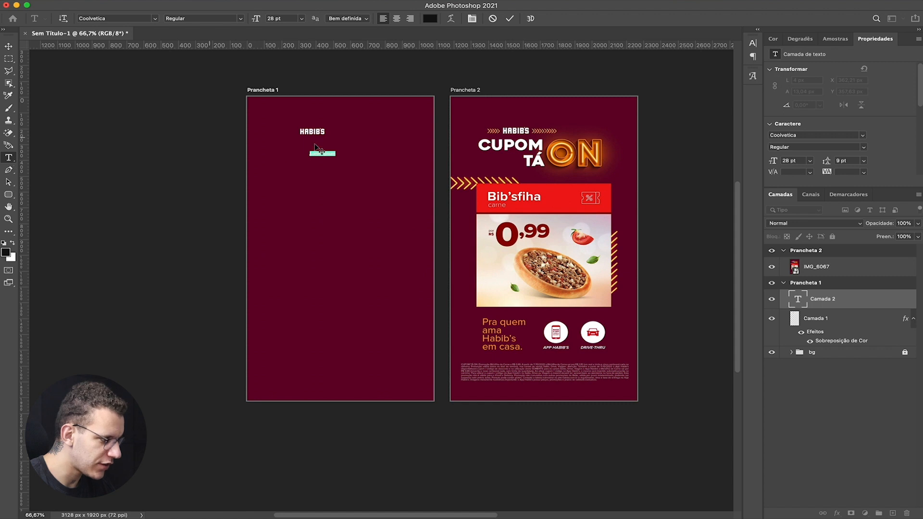
text(cupom)
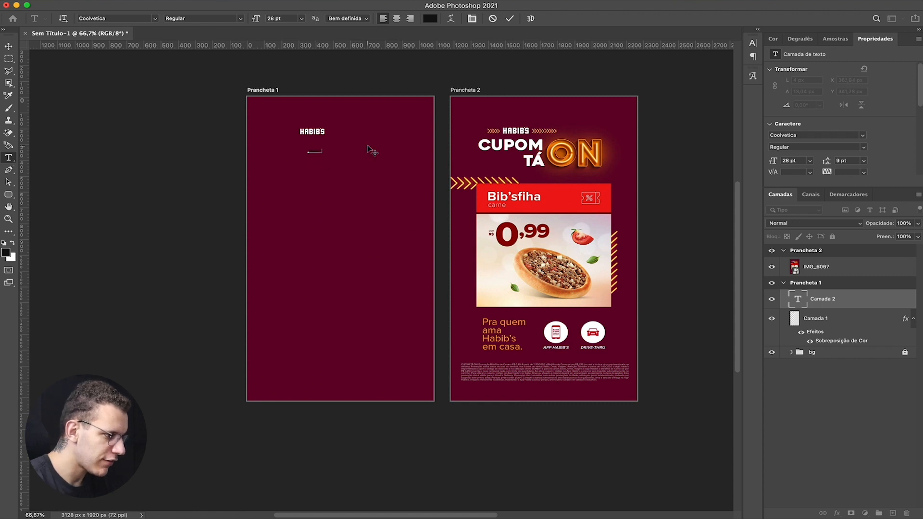
key(super+Return)
key(super+t)
drag(322, 150, 359, 133)
key(Return)
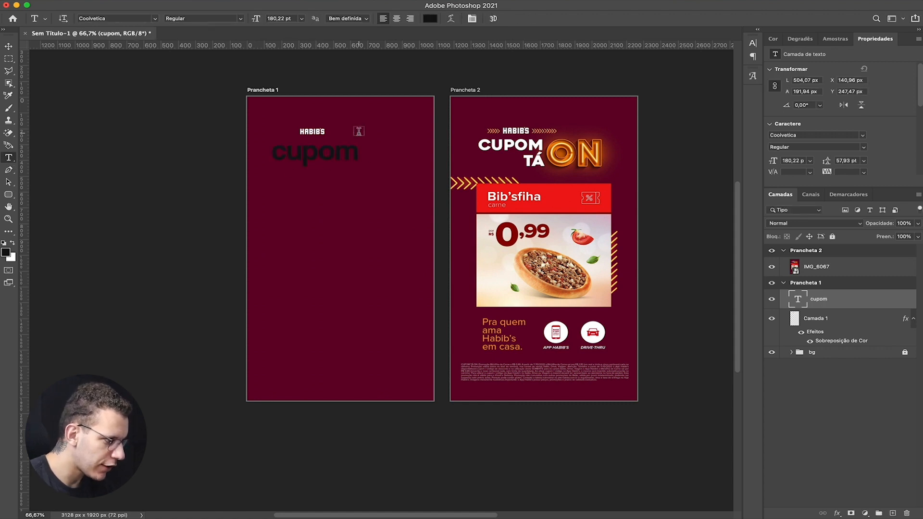
double_click(327, 151)
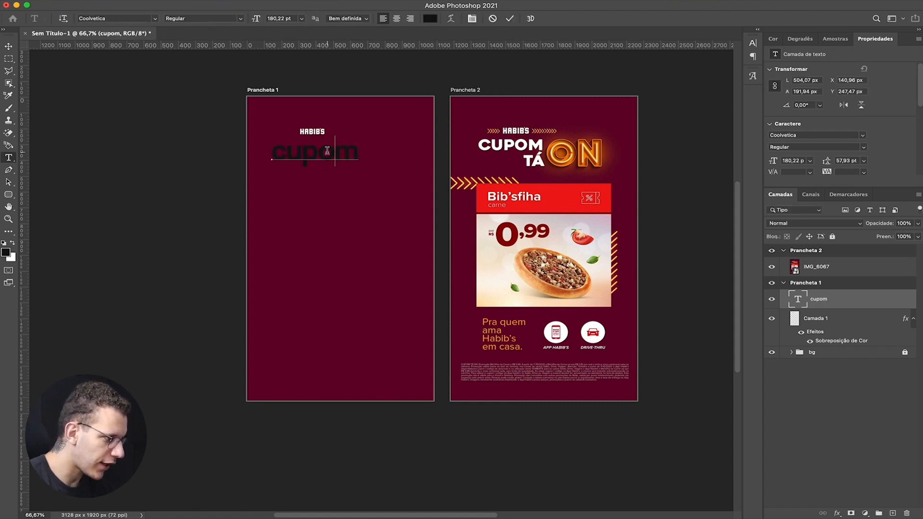
text(CUPOM)
key(super+Return)
Step: Set CUPOM in Mazzard H Black and scale it to about 70%
key(v)
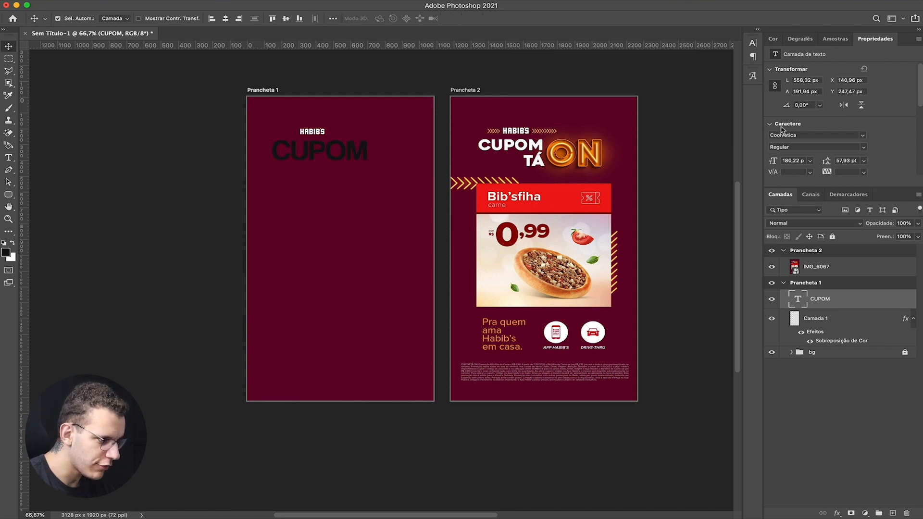
click(789, 135)
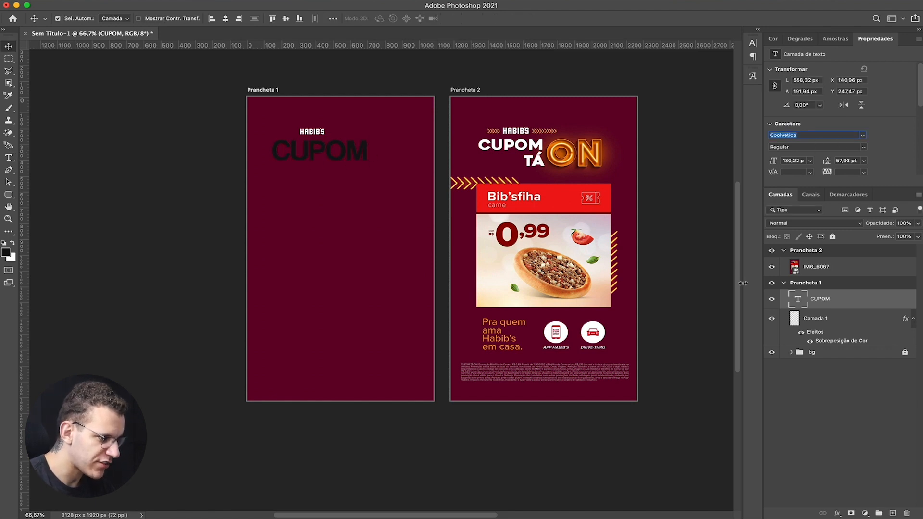
text(Mazzard)
key(Return)
key(super+t)
drag(368, 146, 340, 177)
key(Return)
Step: Retype the duplicated CUPOM text layer as 'TÁ'
double_click(332, 168)
key(ctrl+a)
text(TÁ)
key(ctrl+Return)
Step: Move TÁ right so it sits under the end of CUPOM
drag(310, 172, 357, 169)
scroll(535, 160, up, 6)
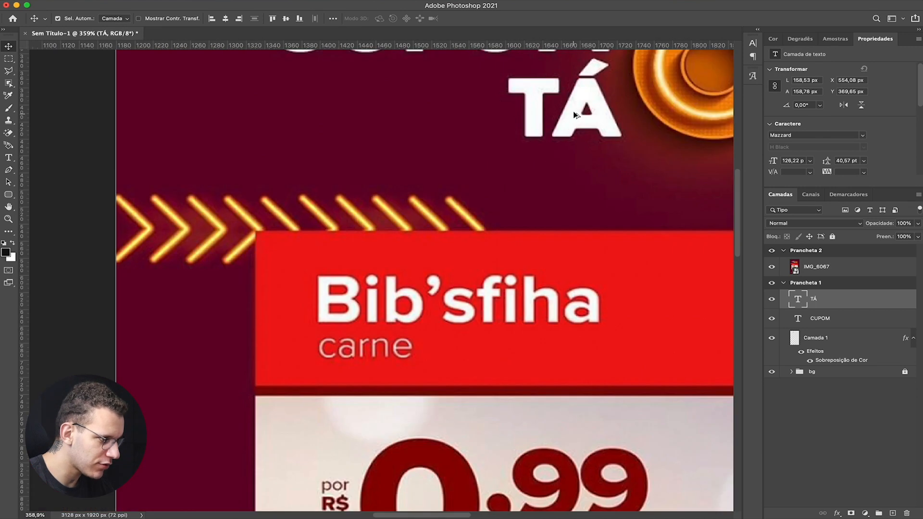
scroll(575, 114, up, 2)
scroll(561, 164, up, 4)
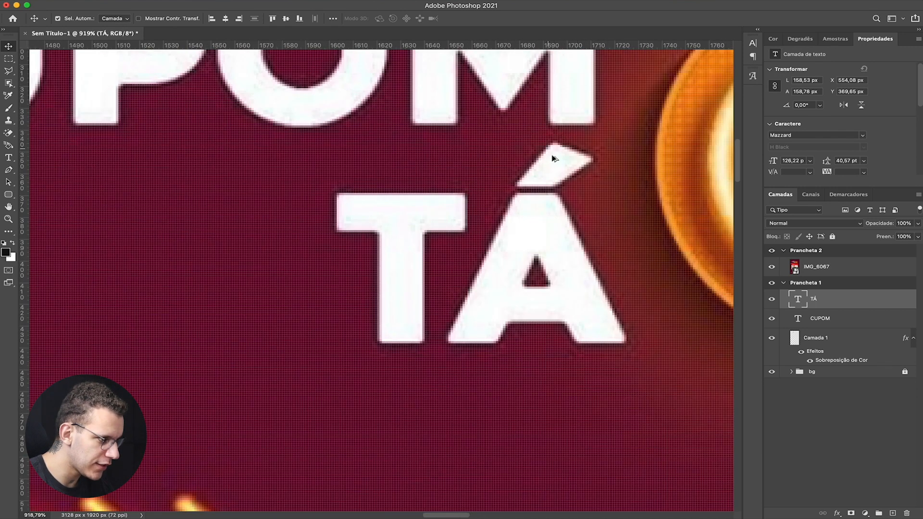
scroll(554, 117, down, 4)
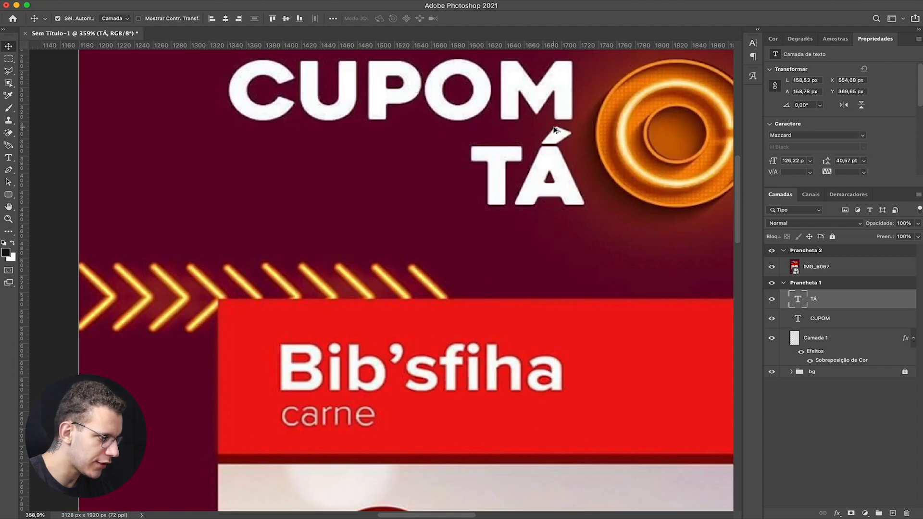
scroll(529, 134, left, 10)
scroll(279, 163, left, 3)
drag(272, 155, 268, 181)
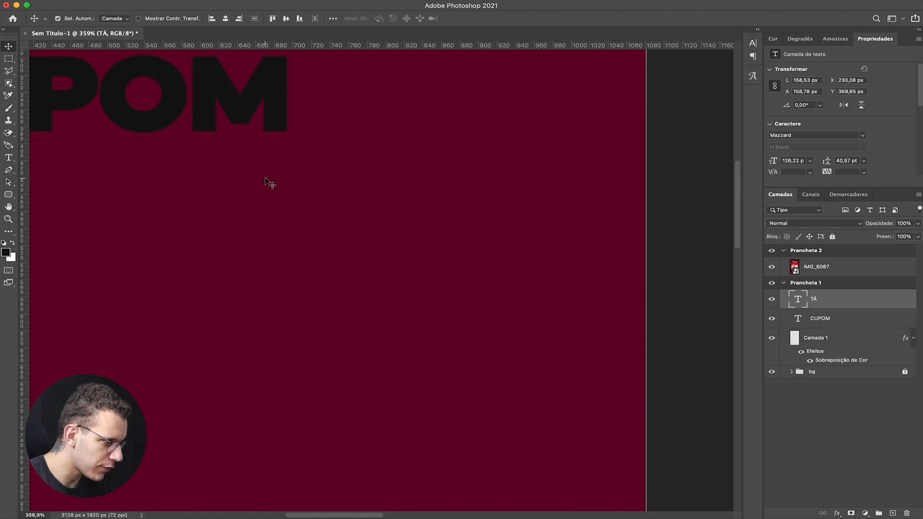
key(super+0)
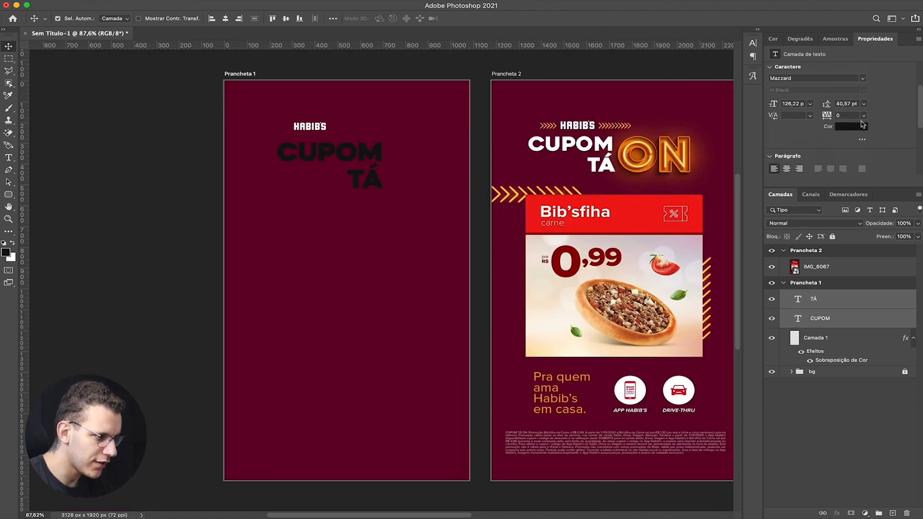
Step: Set the CUPOM and TÁ text colour to white
click(862, 125)
drag(133, 213, 82, 155)
click(309, 154)
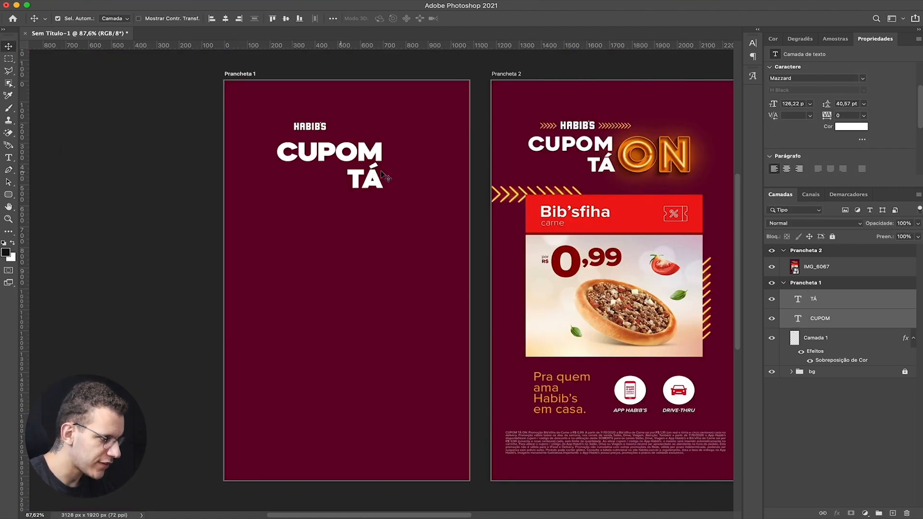
scroll(497, 154, right, 1)
scroll(498, 154, down, 1)
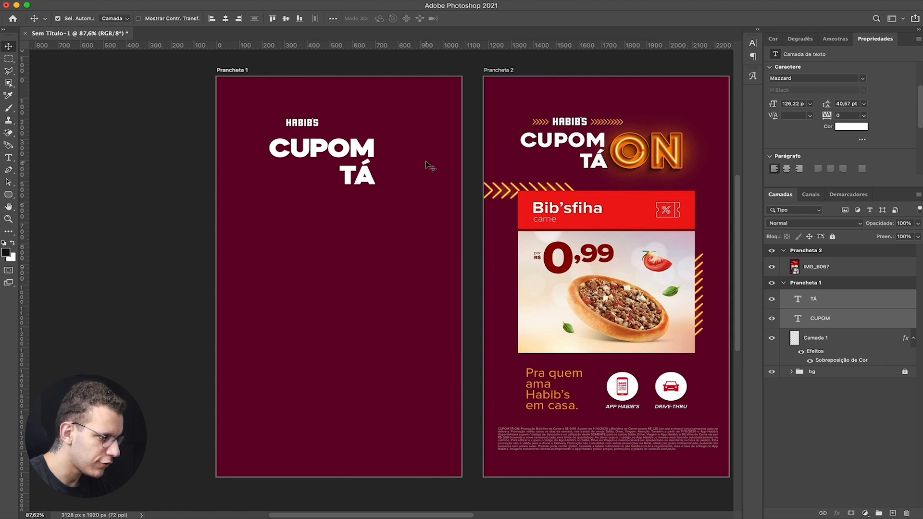
click(302, 123)
scroll(302, 123, right, 1)
scroll(302, 122, down, 1)
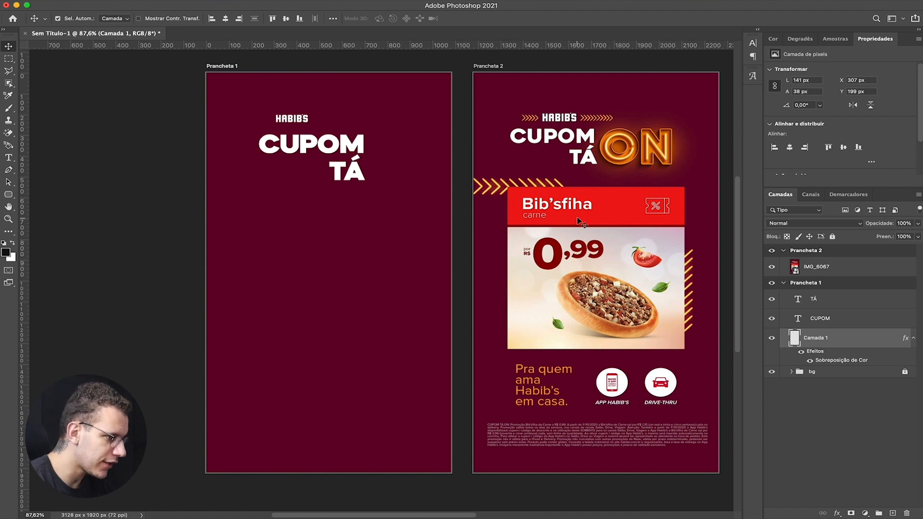
Step: Switch to Safari showing the Freepik 'Font neon' results
key(super+Tab)
key(Tab)
key(Tab)
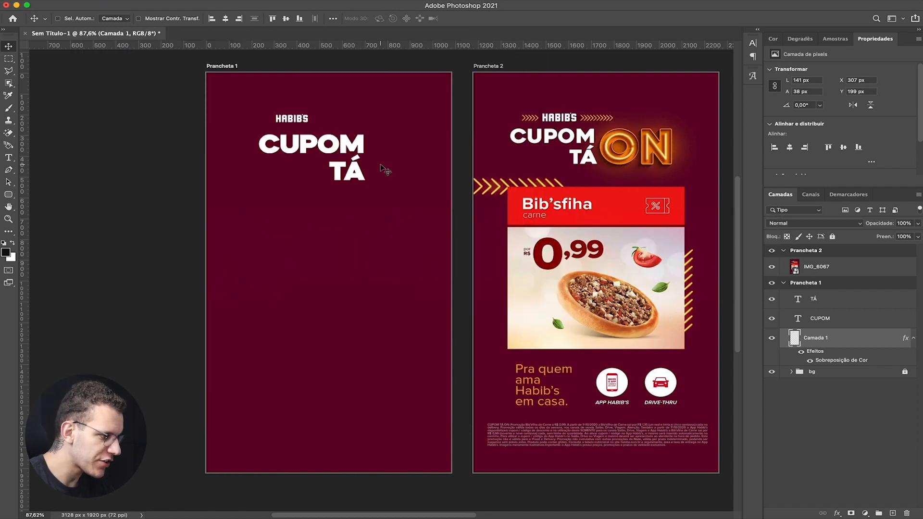
key(super+Tab)
key(Tab)
key(Tab)
key(super+Tab)
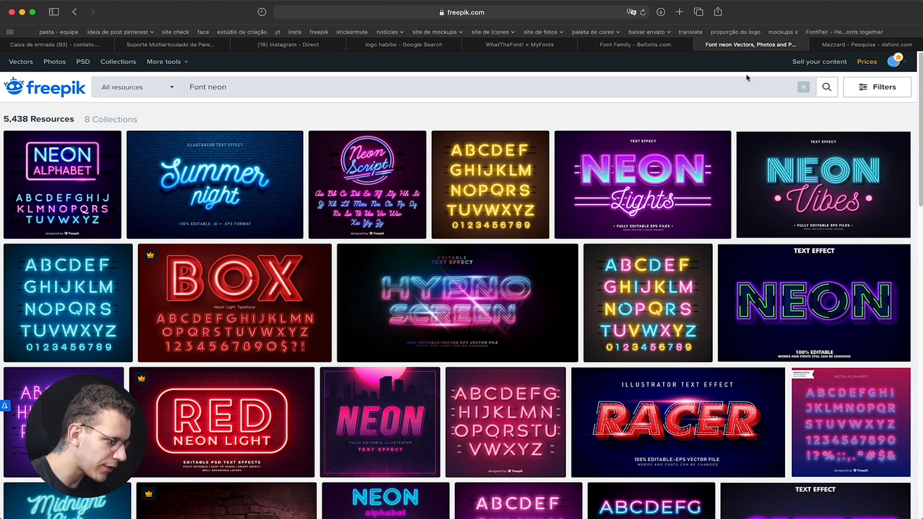
Step: Find and download Freepik's 'Neon light 3d alphabet' premium EPS, then leave full screen back to Photoshop
scroll(749, 72, down, 2)
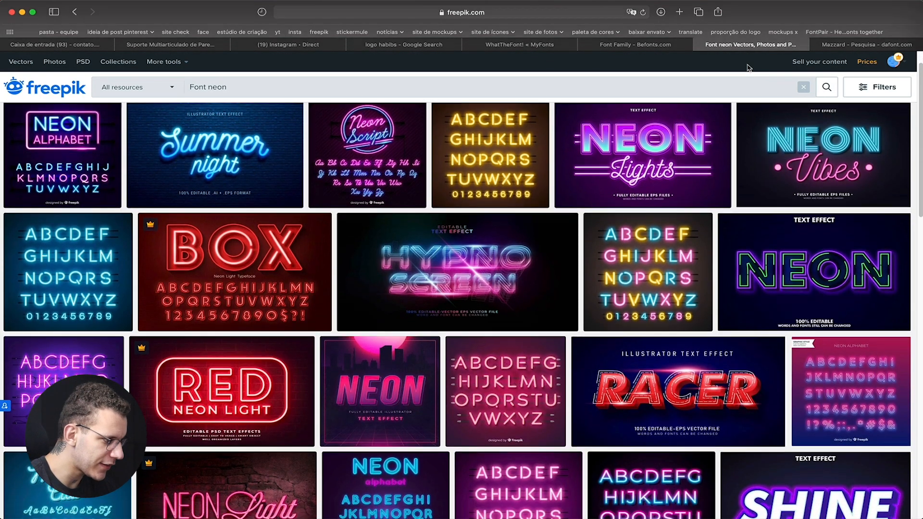
scroll(746, 65, down, 1)
scroll(686, 66, down, 20)
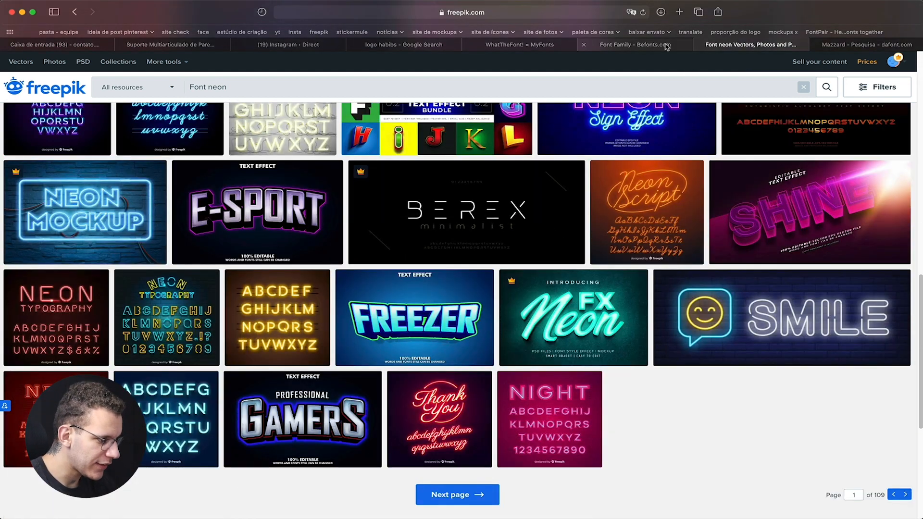
scroll(669, 173, up, 1)
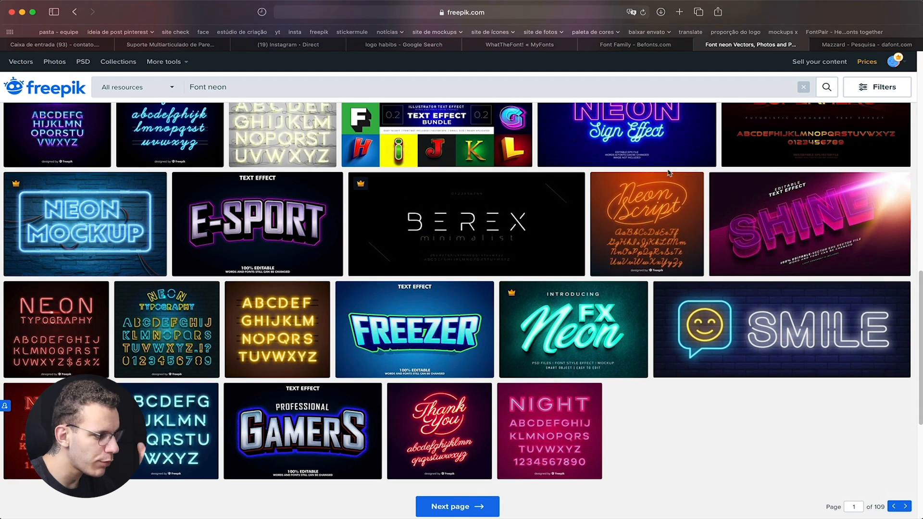
scroll(668, 175, up, 5)
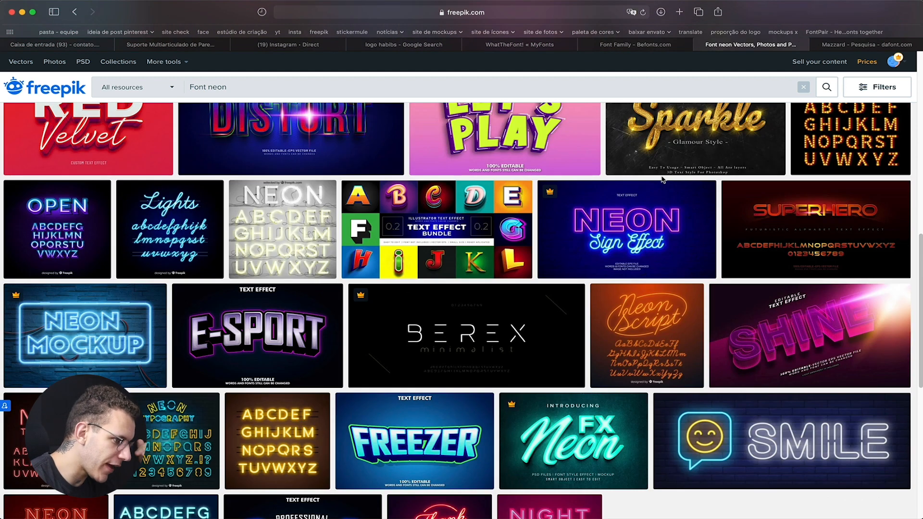
mouse_move(668, 166)
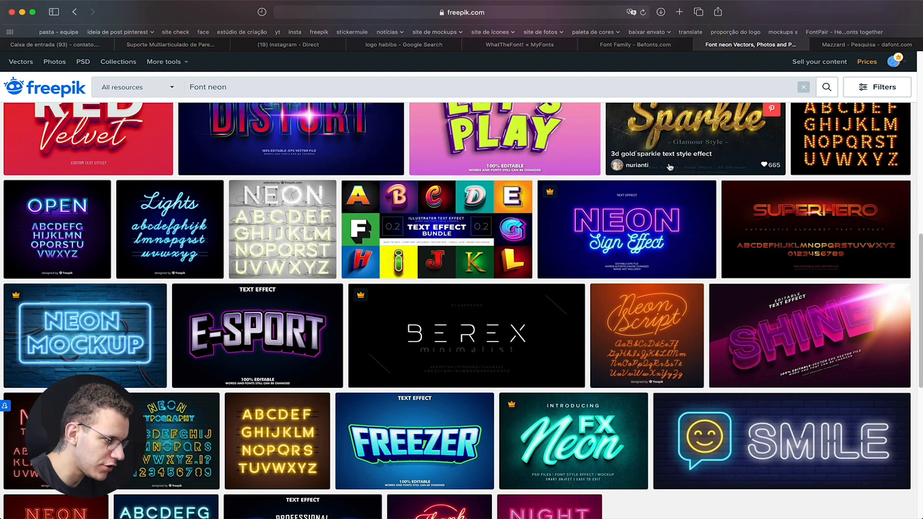
scroll(669, 167, up, 2)
scroll(677, 188, up, 5)
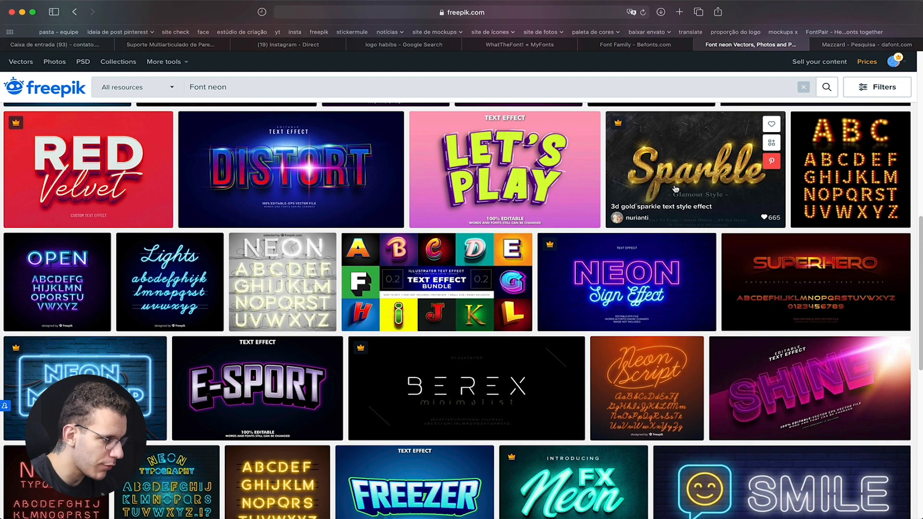
scroll(675, 188, up, 2)
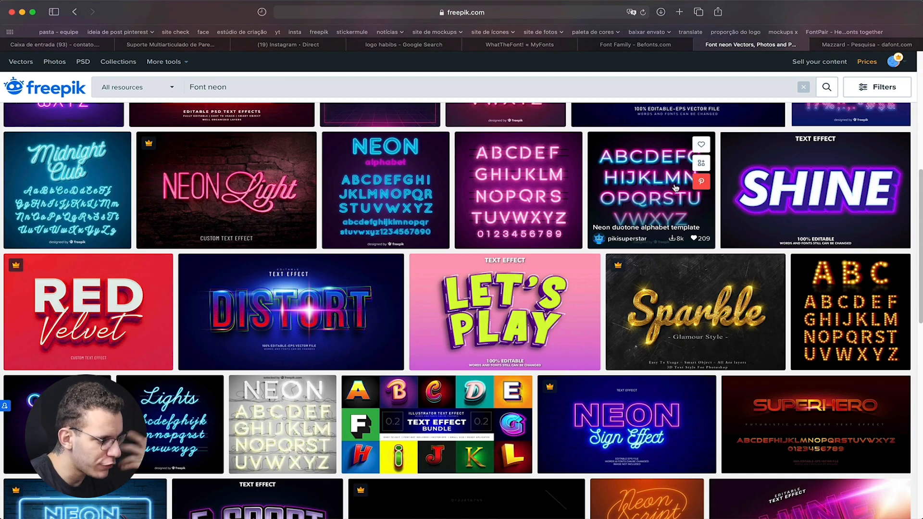
scroll(676, 187, up, 4)
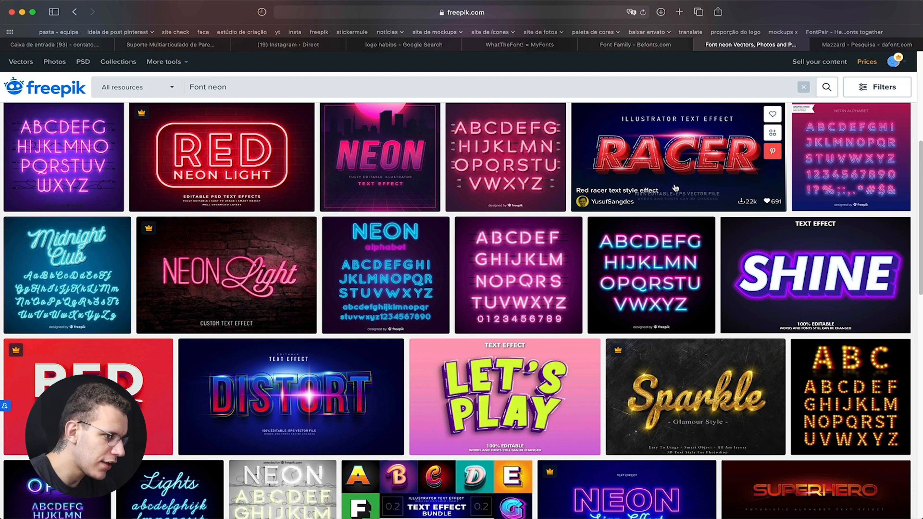
scroll(676, 188, up, 6)
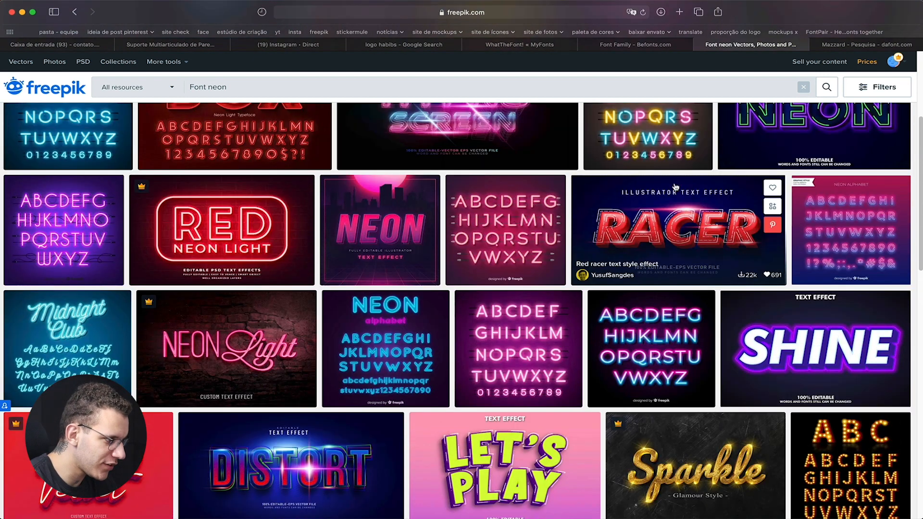
click(587, 193)
click(730, 118)
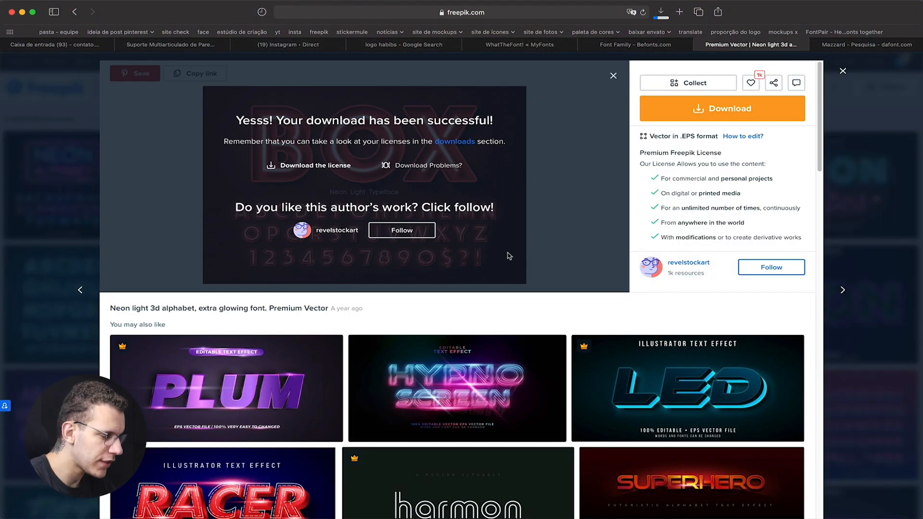
click(32, 12)
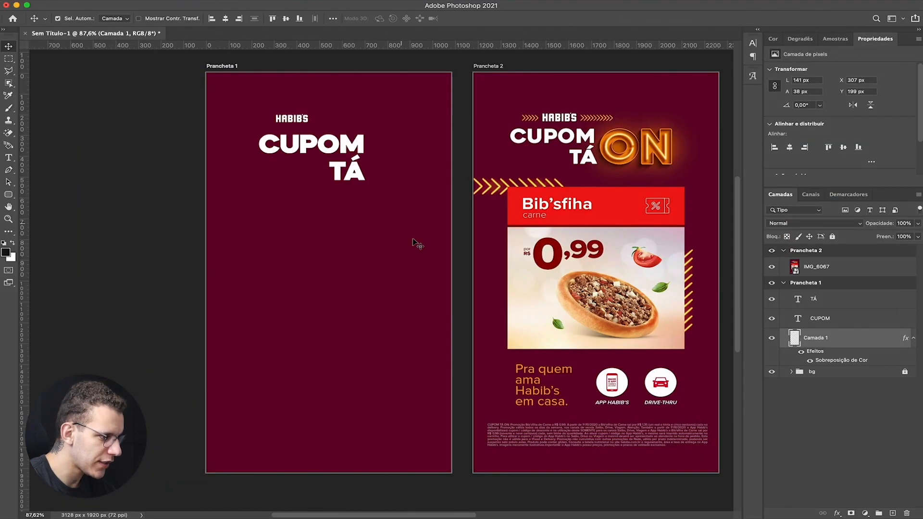
Step: Open the downloaded 2.eps from its folder in Adobe Illustrator 2021
click(908, 365)
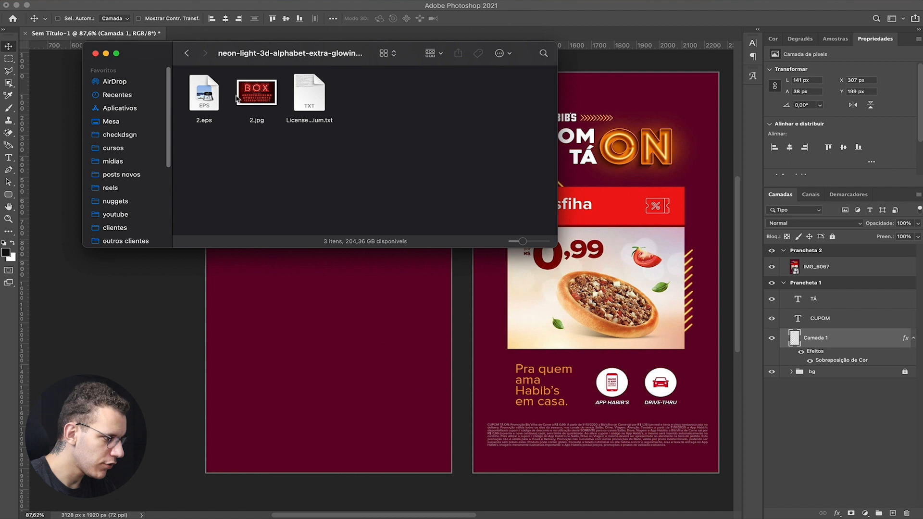
right_click(215, 91)
mouse_move(298, 104)
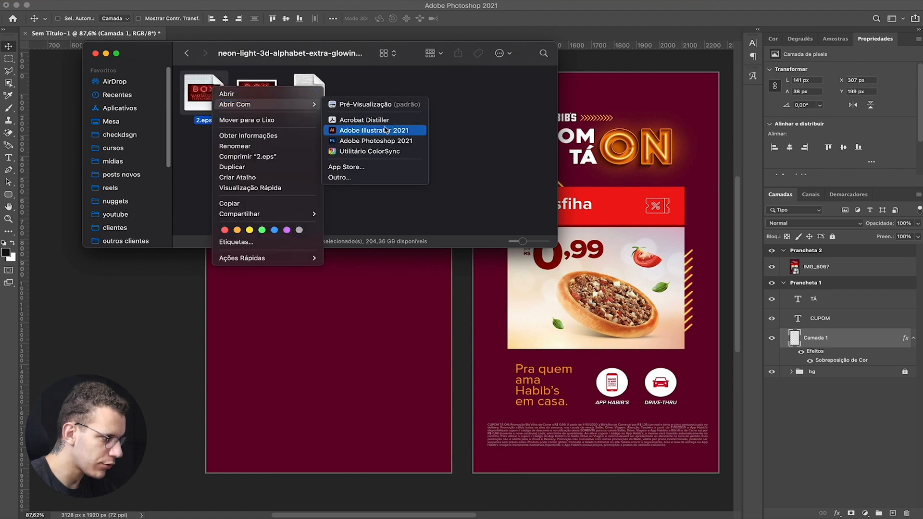
click(386, 129)
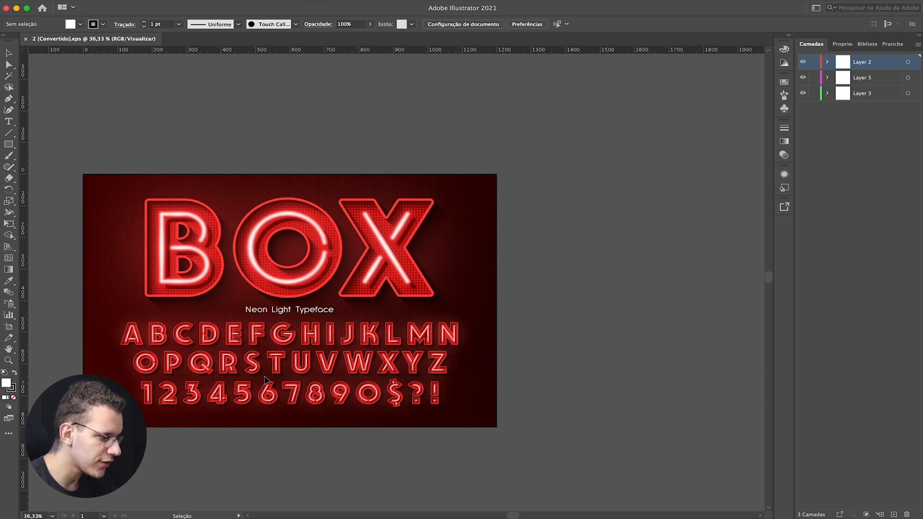
Step: Select the neon O letter group in the typeface artwork, hiding its outlines, and return to Photoshop
click(389, 250)
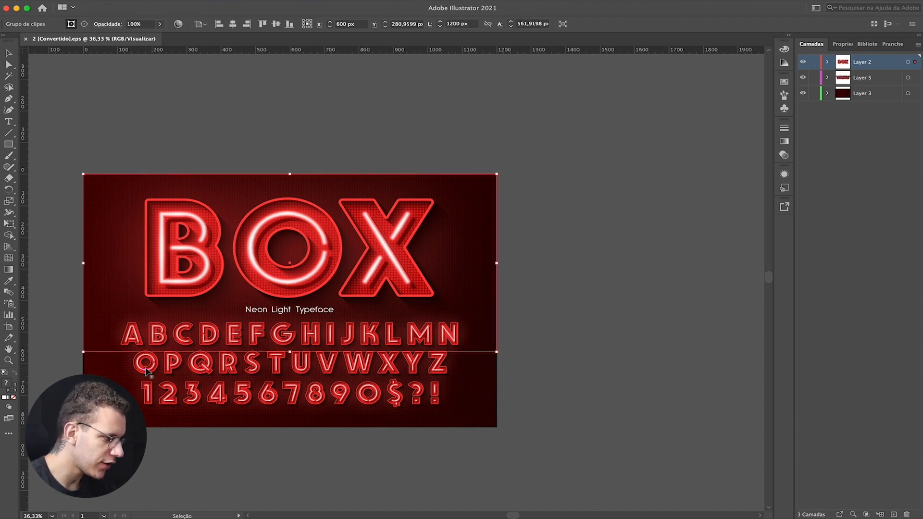
scroll(148, 370, up, 1)
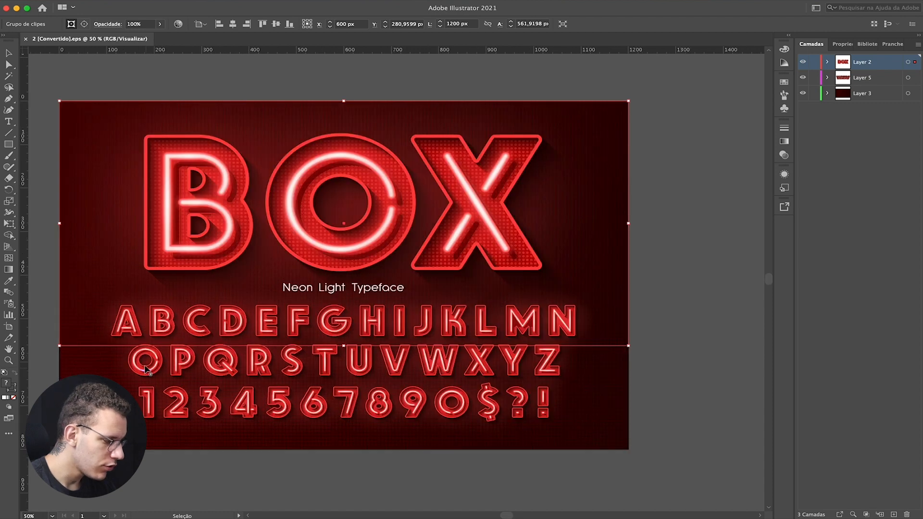
scroll(145, 369, up, 2)
click(147, 374)
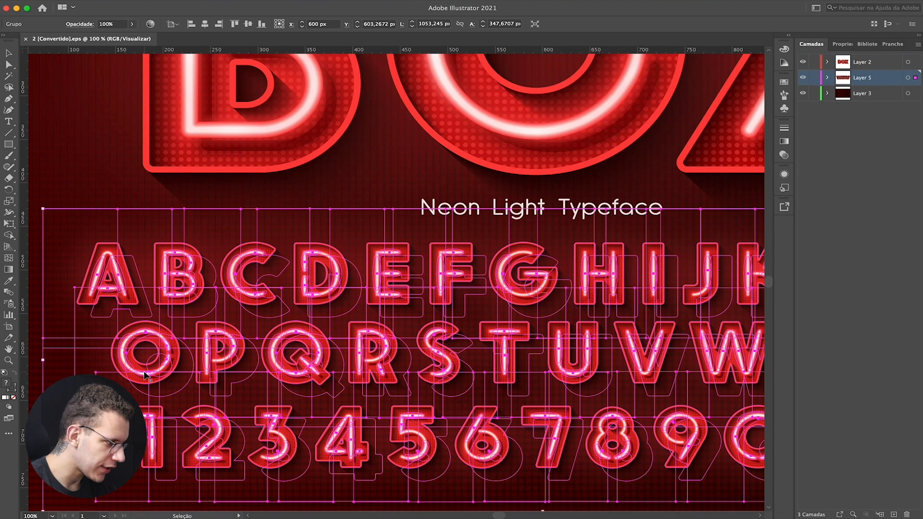
key(super+h)
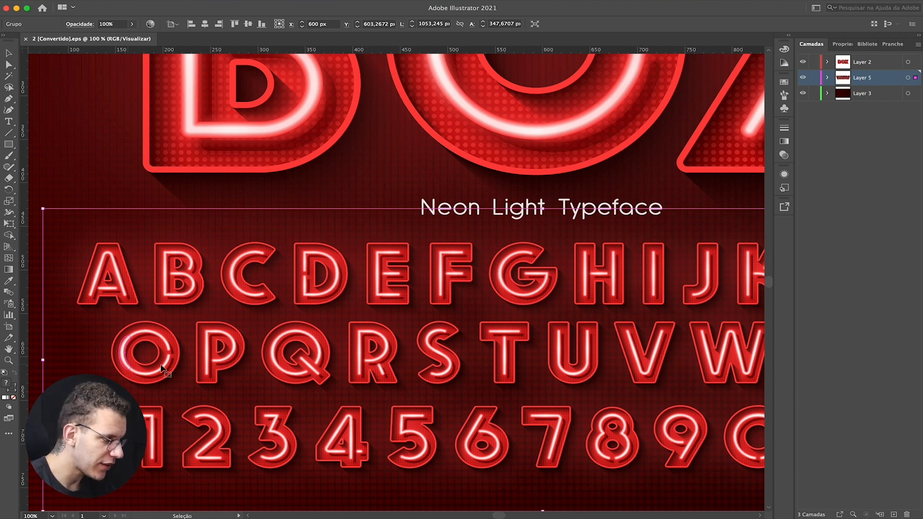
key(super+Tab)
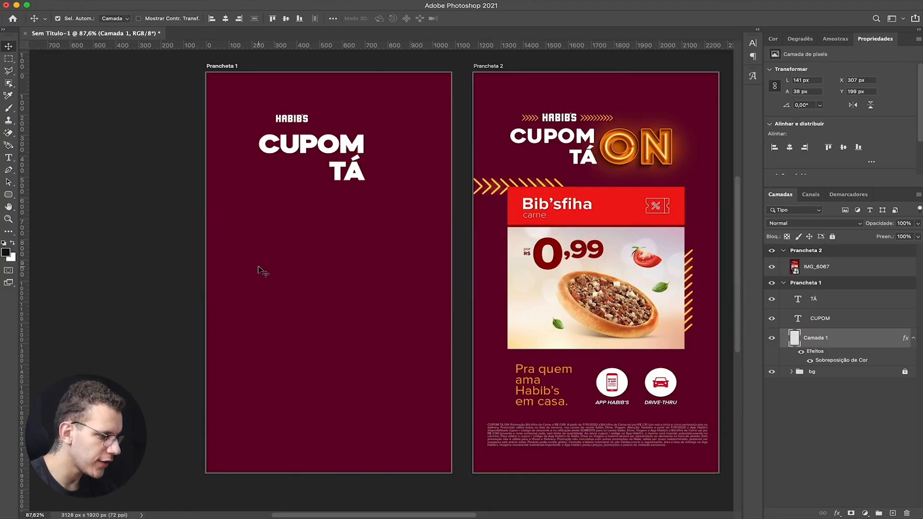
Step: Paste the neon O as a smart object and place it beside CUPOM TÁ
click(871, 298)
click(305, 231)
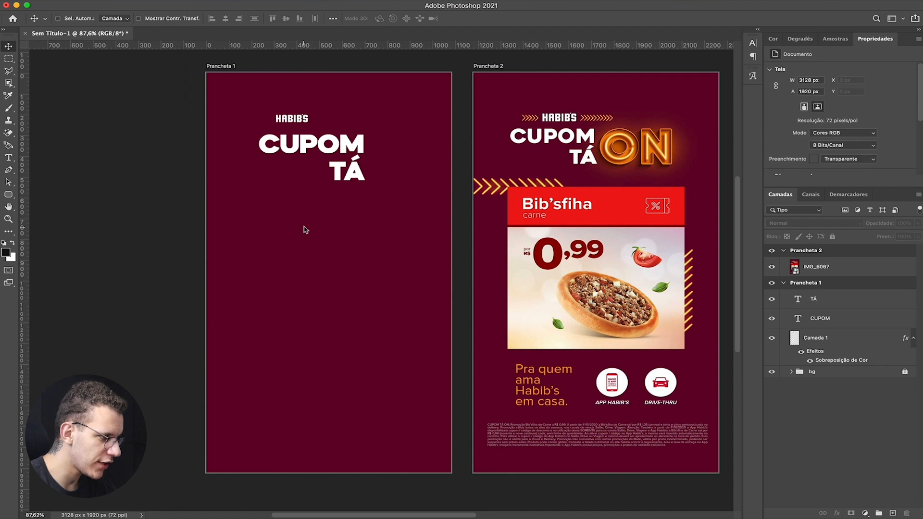
key(super+v)
click(50, 33)
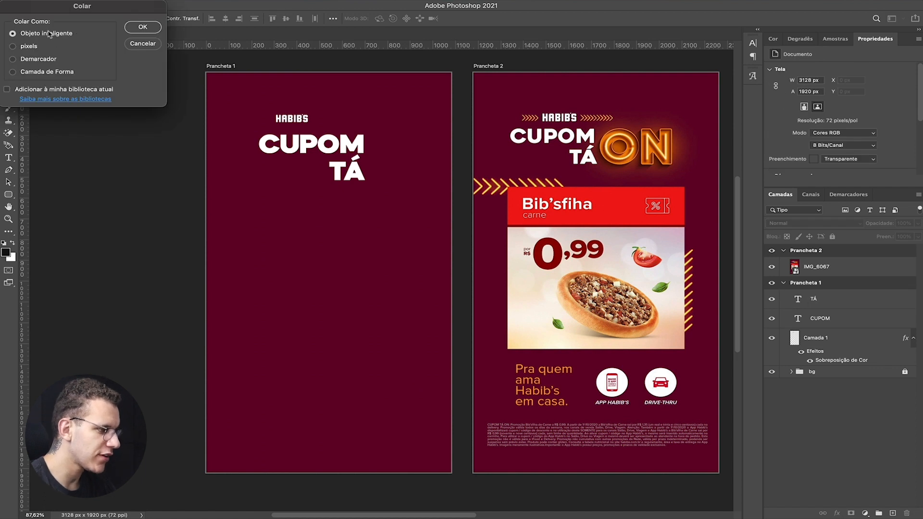
key(Return)
drag(479, 264, 390, 159)
key(Return)
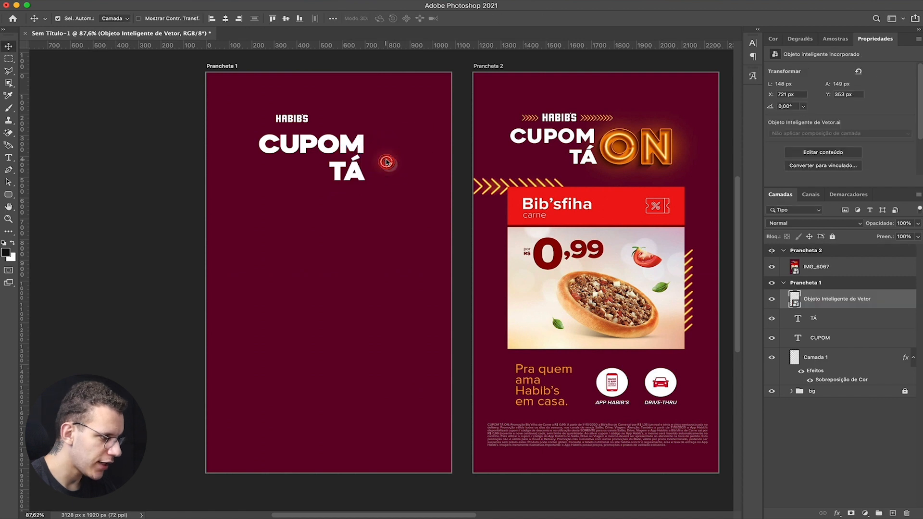
Step: Fetch the neon N from the Illustrator alphabet and open its layer's blend modes
key(super+Tab)
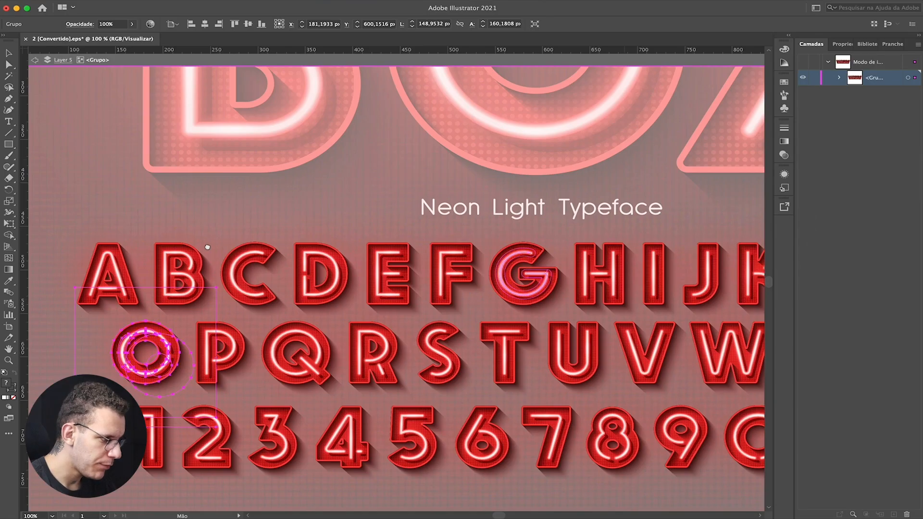
drag(205, 247, 196, 246)
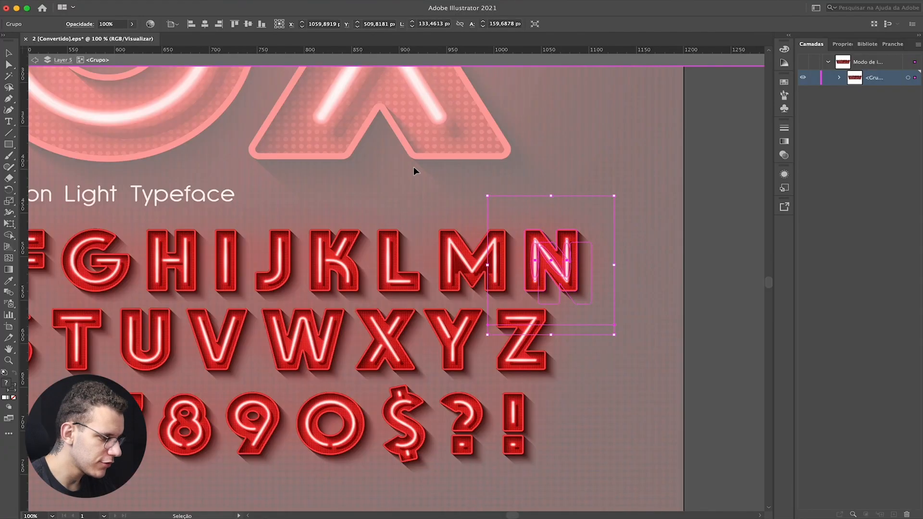
key(super+Tab)
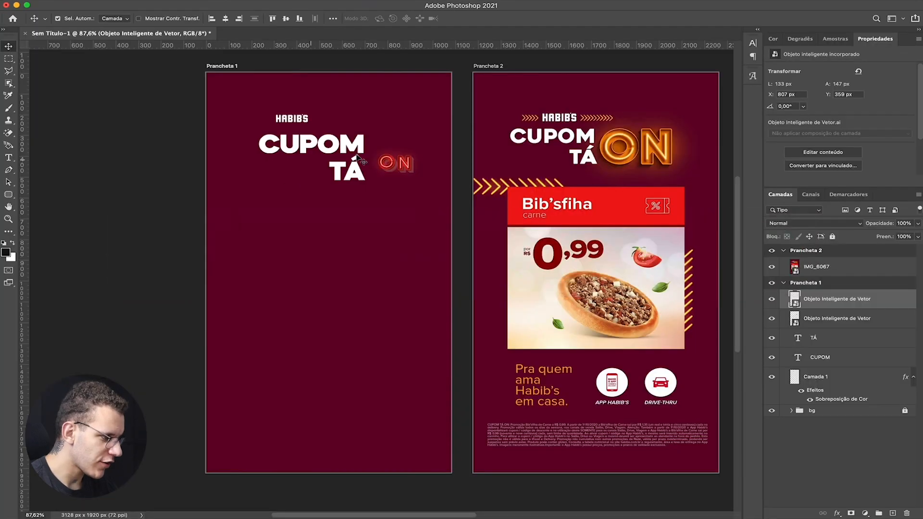
scroll(405, 162, up, 5)
scroll(405, 162, up, 5)
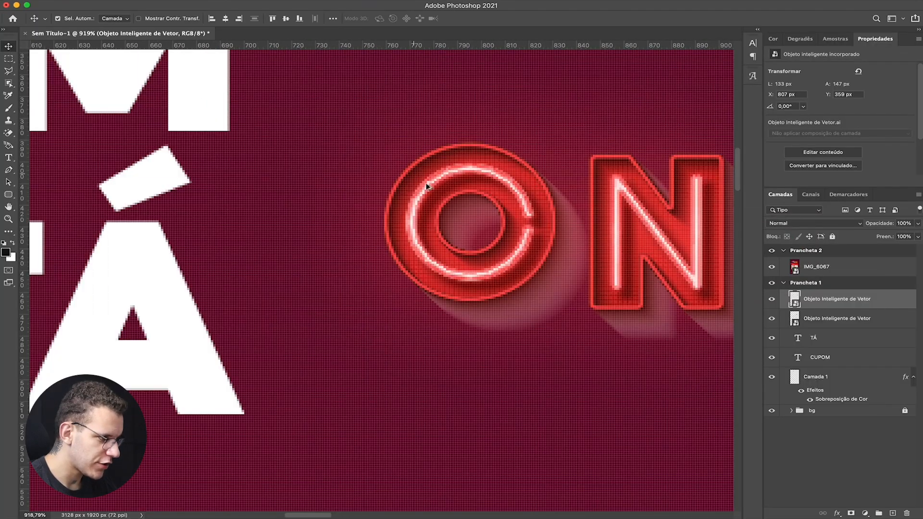
scroll(435, 266, right, 3)
scroll(434, 265, up, 1)
scroll(458, 241, down, 3)
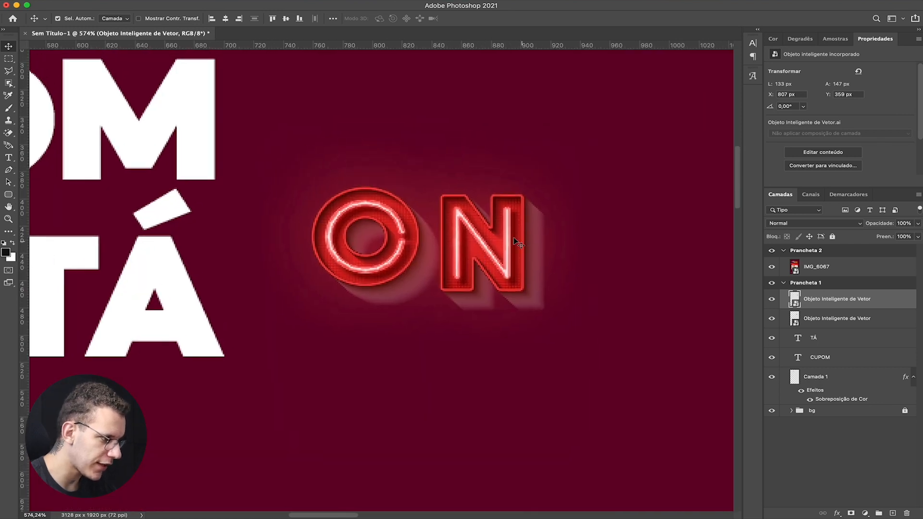
click(812, 223)
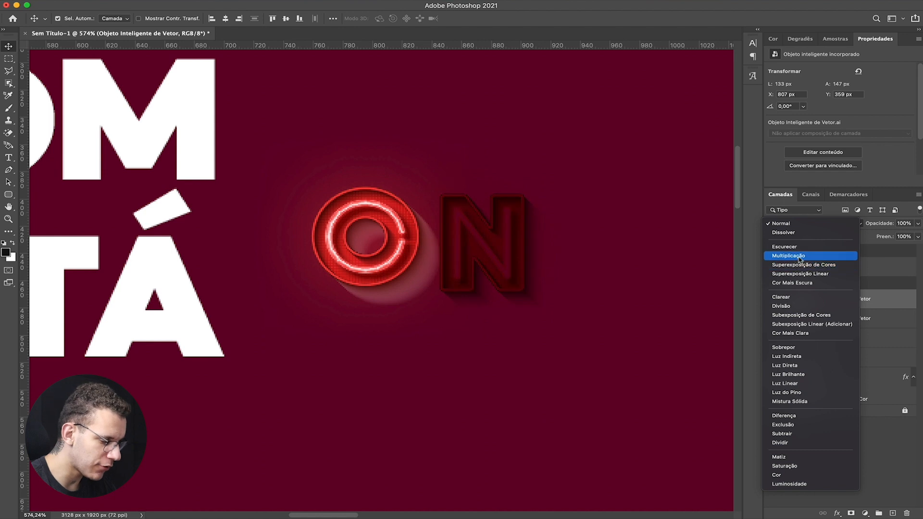
Step: Set both the N and O smart-object layers to Multiply (Multiplicação) blending
click(814, 256)
click(813, 318)
click(812, 223)
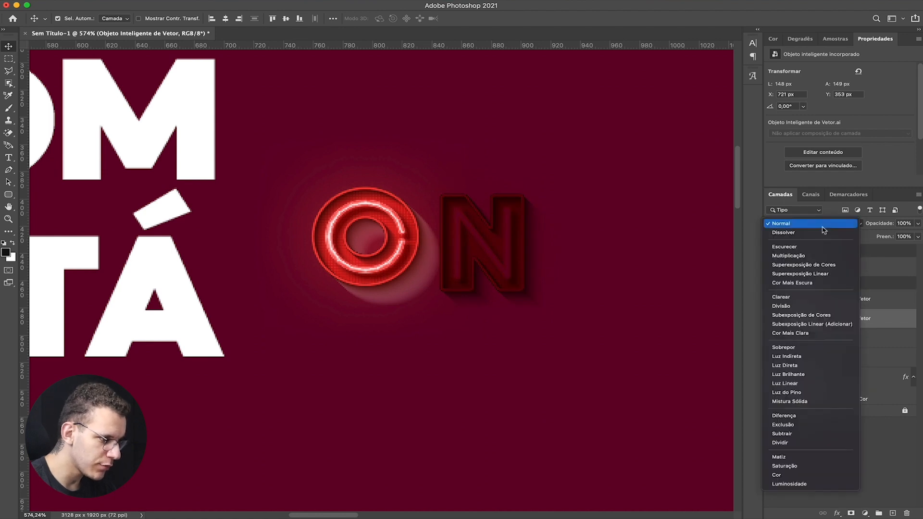
click(816, 256)
Step: Duplicate both neon letter layers with an Alt-drag and select the top copy
super+click(867, 300)
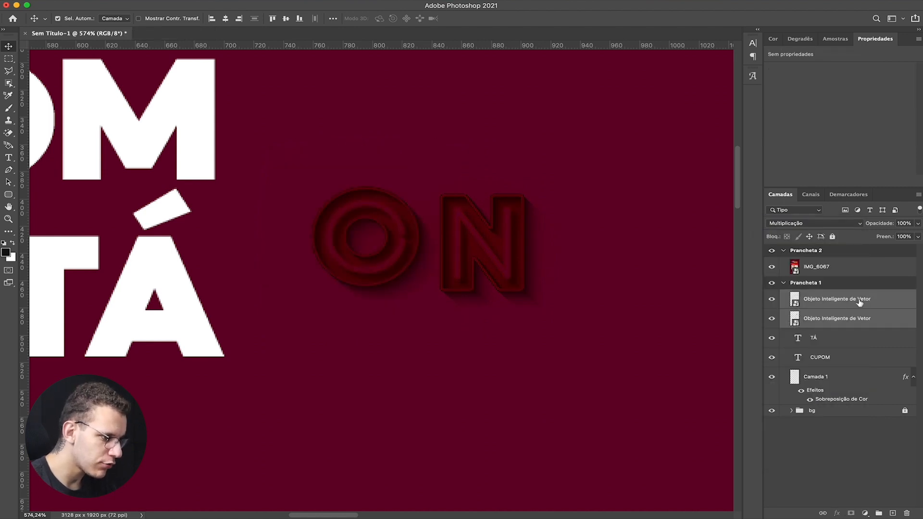
drag(444, 245, 480, 273)
click(796, 306)
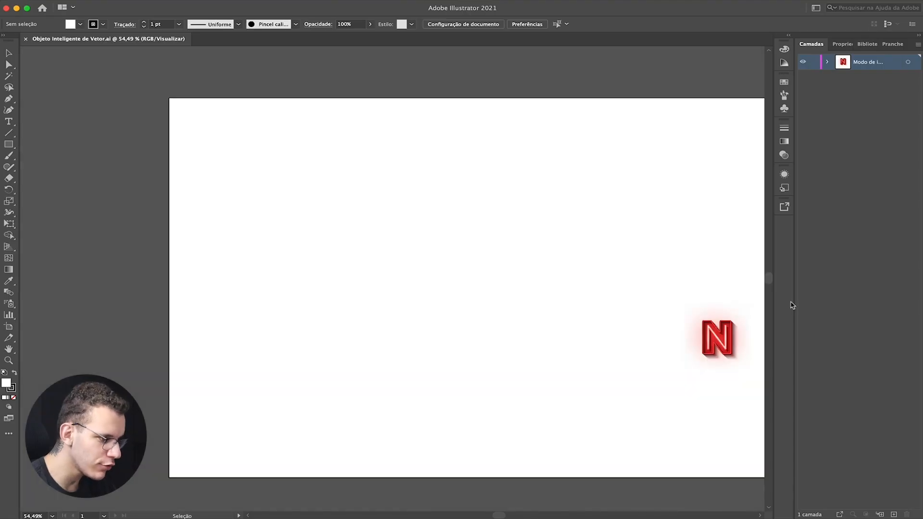
Step: Isolate the N group and test-move the dark N behind it, then undo
double_click(726, 353)
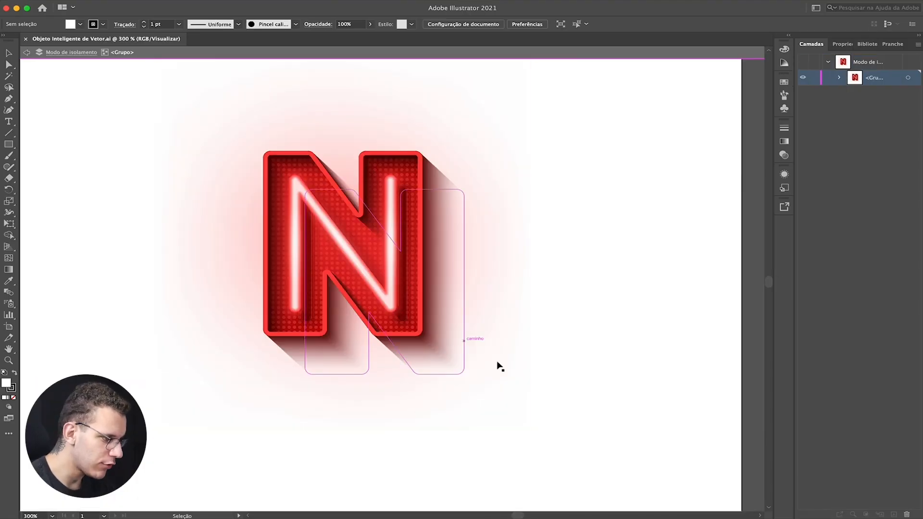
click(459, 351)
drag(451, 346, 572, 393)
key(super+z)
Step: Exit isolation, close the smart object saving changes, and return to Photoshop
key(Escape)
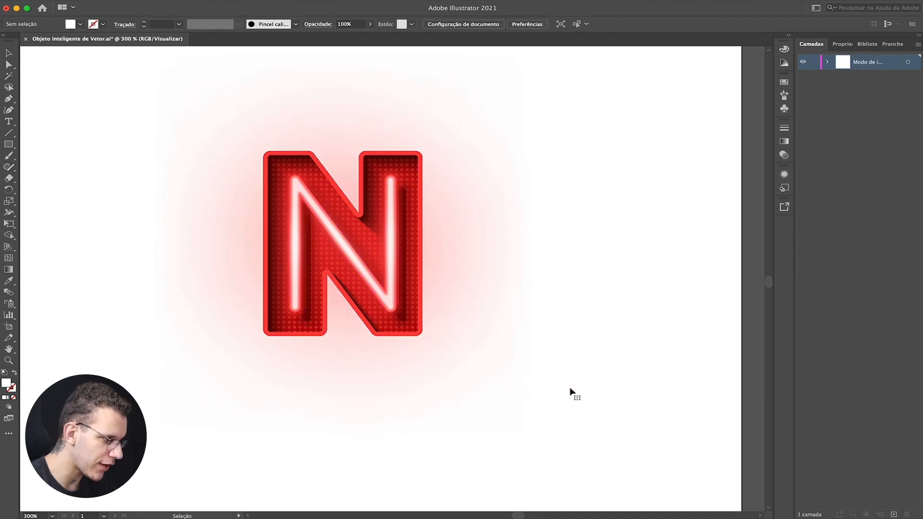
key(super+w)
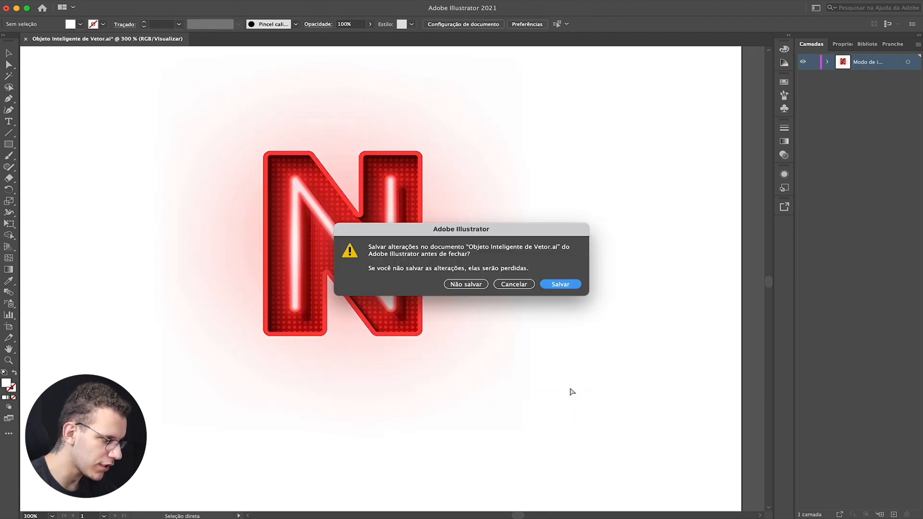
click(561, 284)
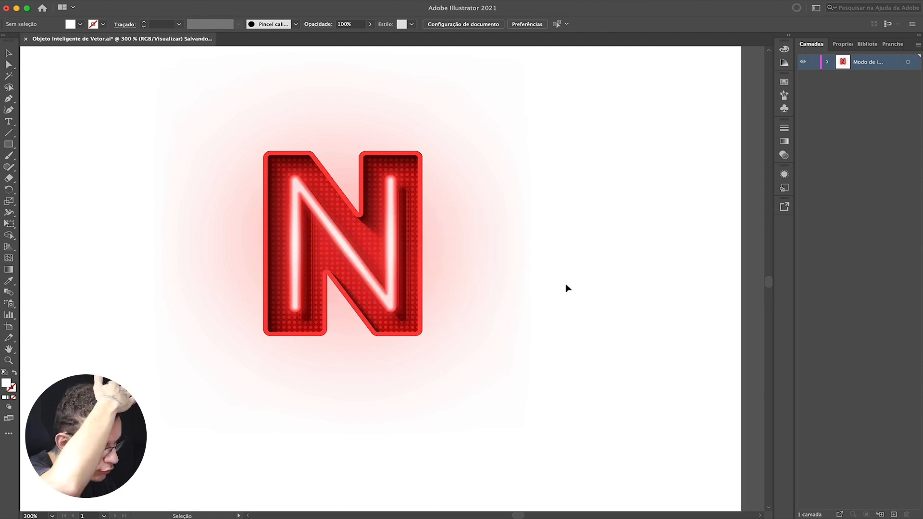
key(super+Tab)
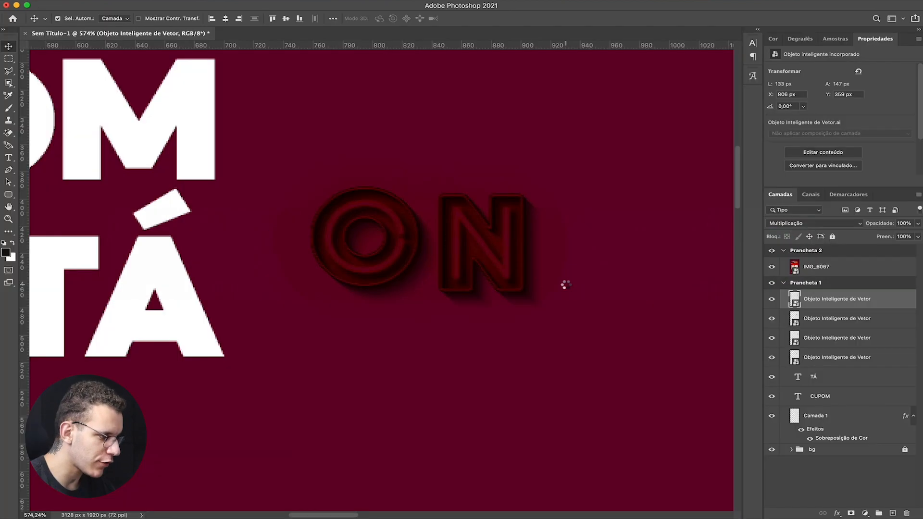
Step: Check the layers beneath the neon N, keeping the N copy in Multiply
drag(516, 247, 643, 157)
key(ctrl+z)
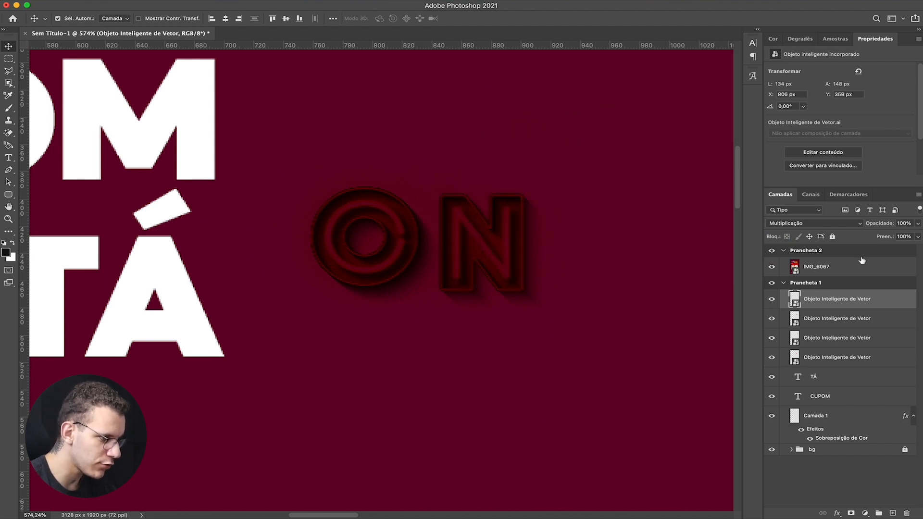
click(829, 224)
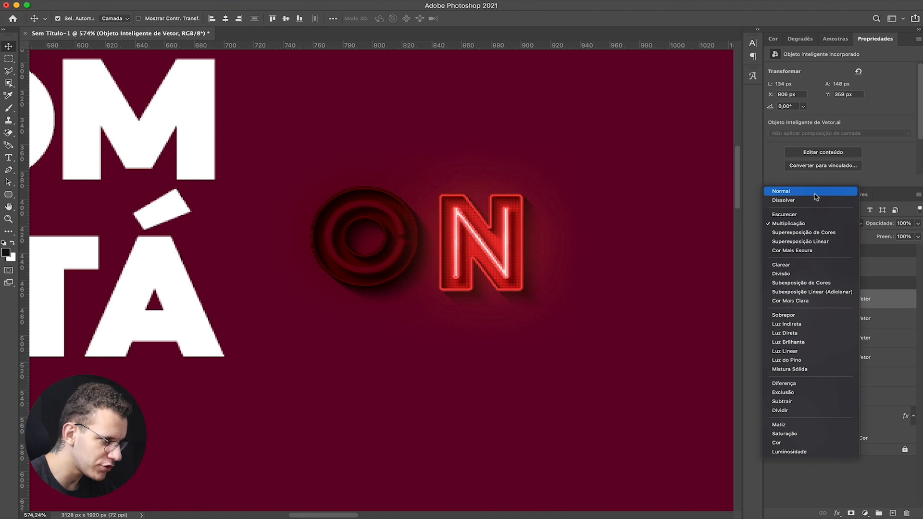
key(Escape)
Step: Check each O layer's visibility, nudge the O 1 px right, and select both O layers
key(alt+bracketleft)
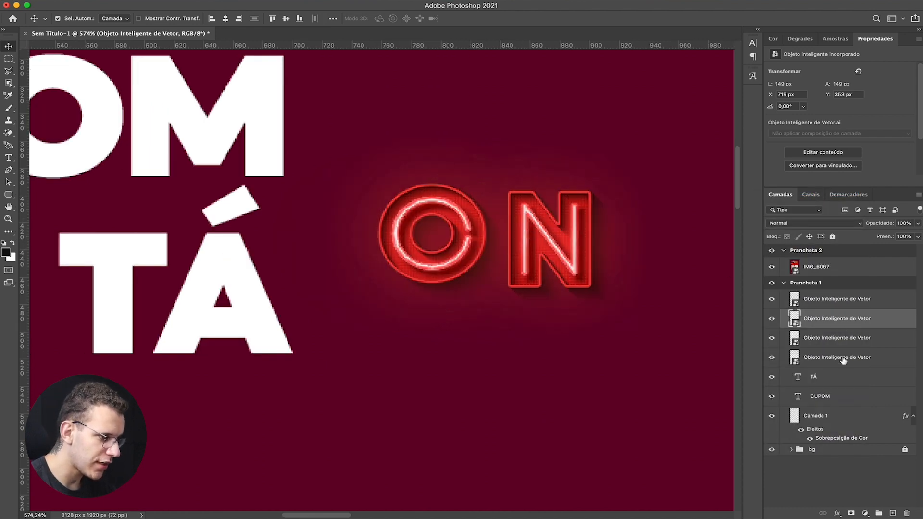
click(845, 357)
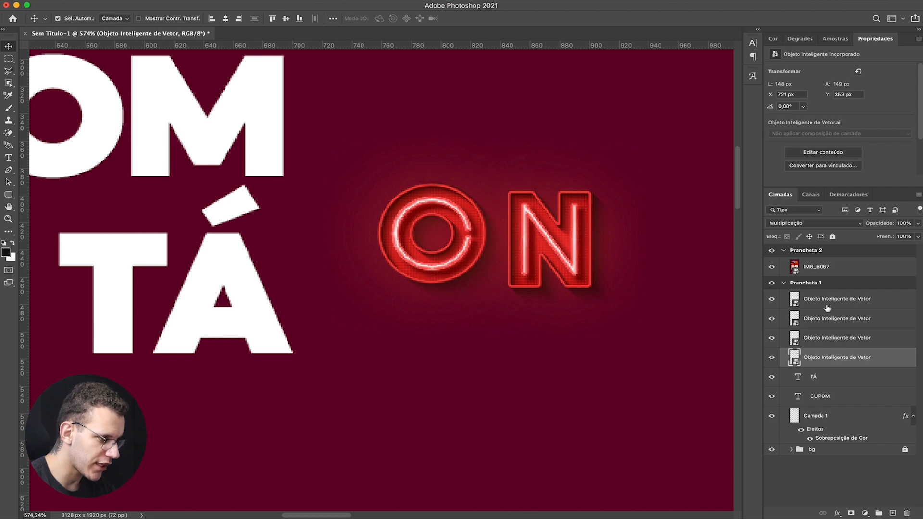
click(782, 320)
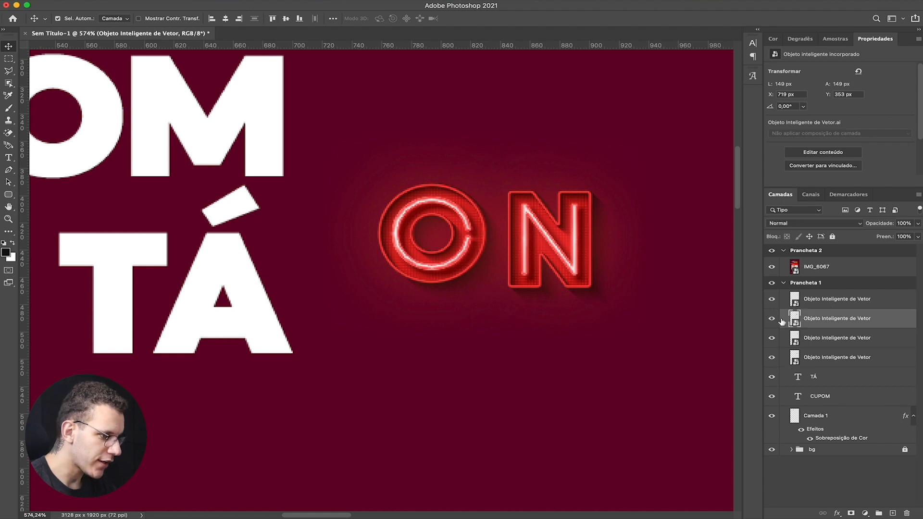
click(831, 338)
click(772, 338)
click(771, 357)
click(772, 357)
click(772, 338)
key(Right)
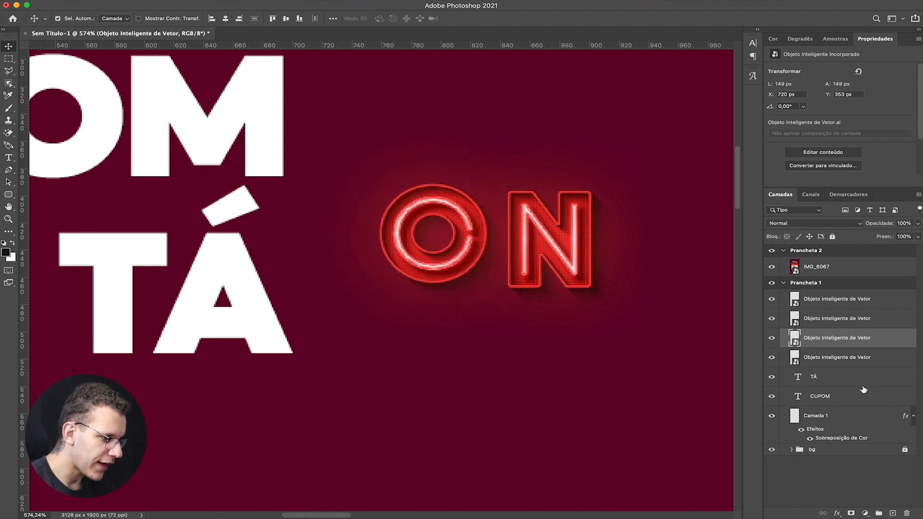
shift+click(843, 366)
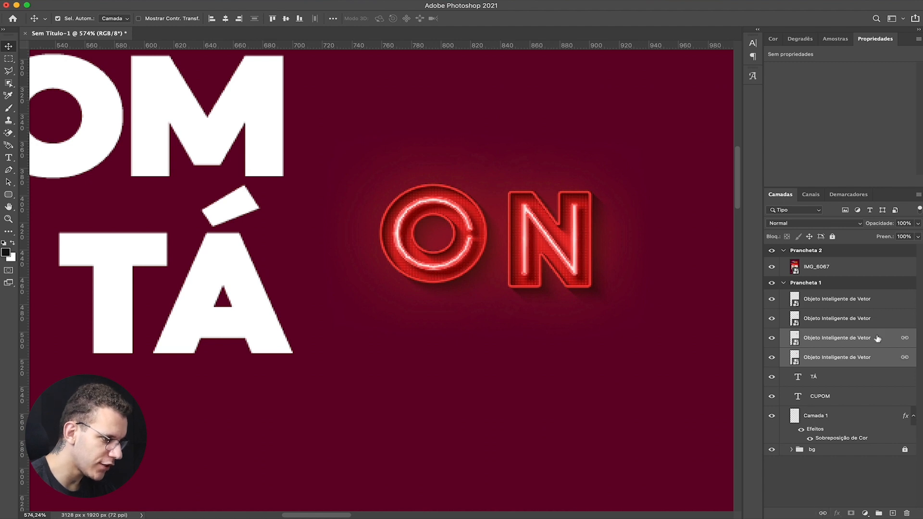
Step: Select both N layers together, trying and undoing a move of the neon N
click(881, 319)
shift+click(882, 302)
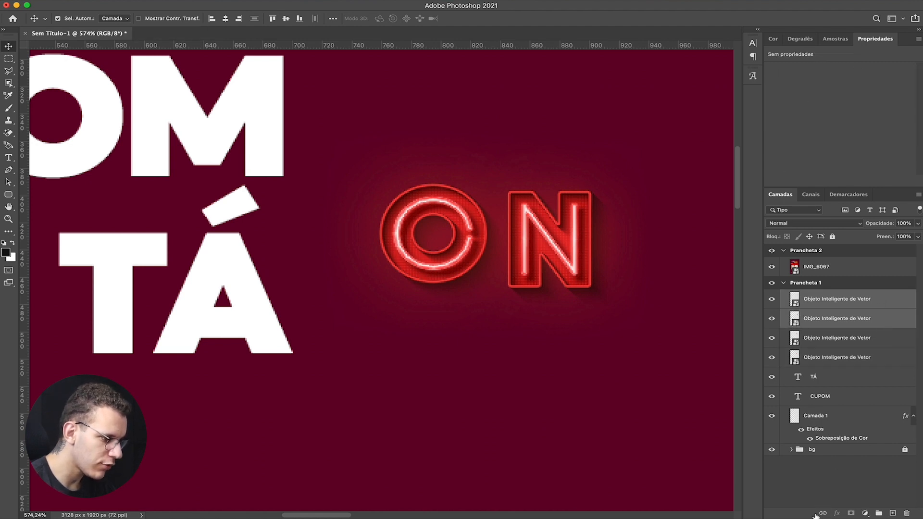
drag(552, 249, 575, 231)
key(super+z)
click(631, 134)
Step: Move the neon O left and down and bring the N up beside it as a compact ON
drag(435, 233, 296, 218)
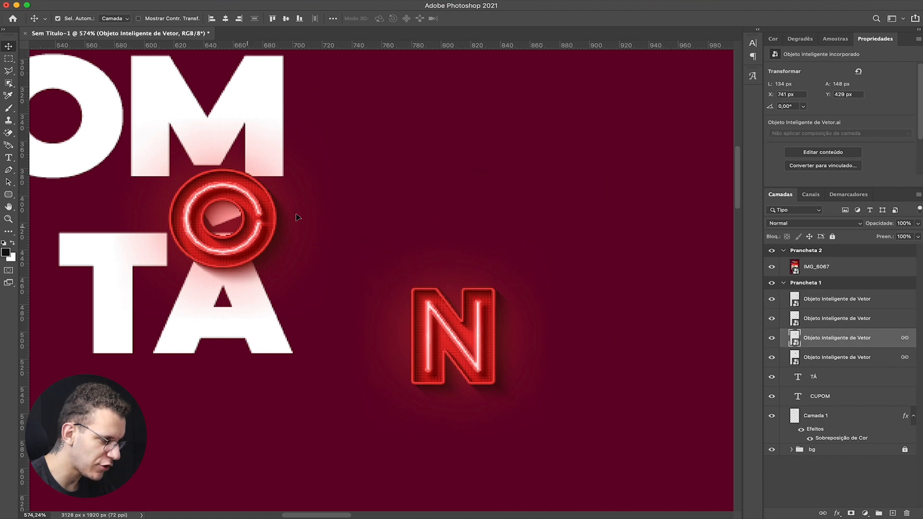
key(super+z)
drag(492, 189, 429, 236)
drag(480, 349, 534, 224)
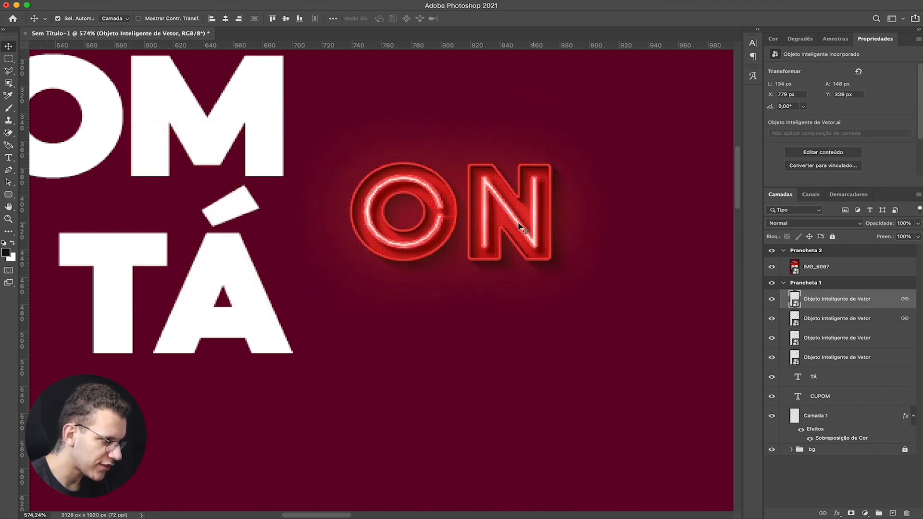
shift+click(830, 360)
key(super+t)
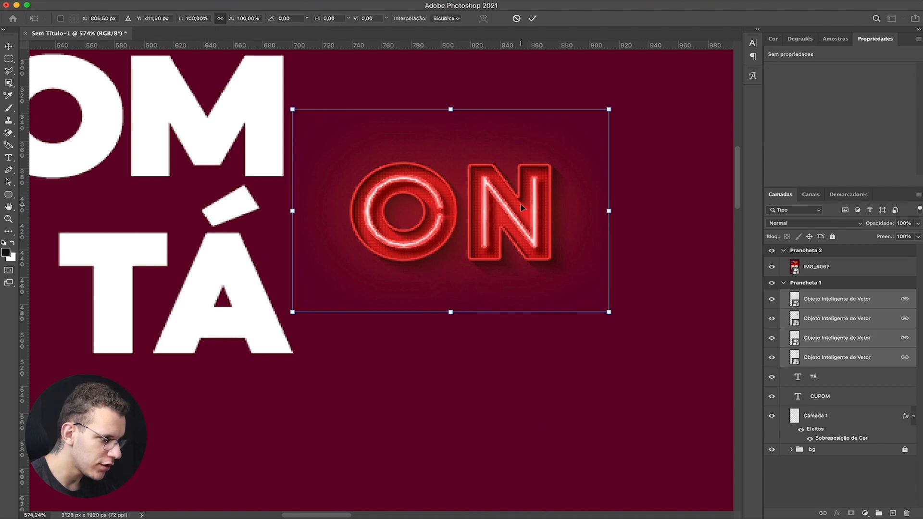
Step: Enlarge the four neon ON layers to about 276% and shift them about 115 px beside CUPOM TÁ
drag(610, 212, 786, 211)
scroll(536, 212, down, 10)
drag(532, 212, 349, 227)
drag(234, 228, 100, 231)
scroll(139, 227, down, 5)
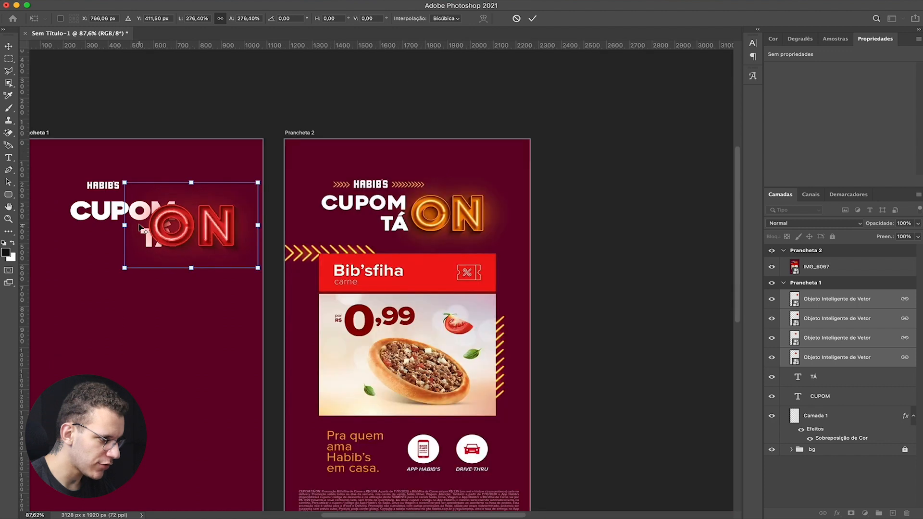
scroll(139, 227, up, 3)
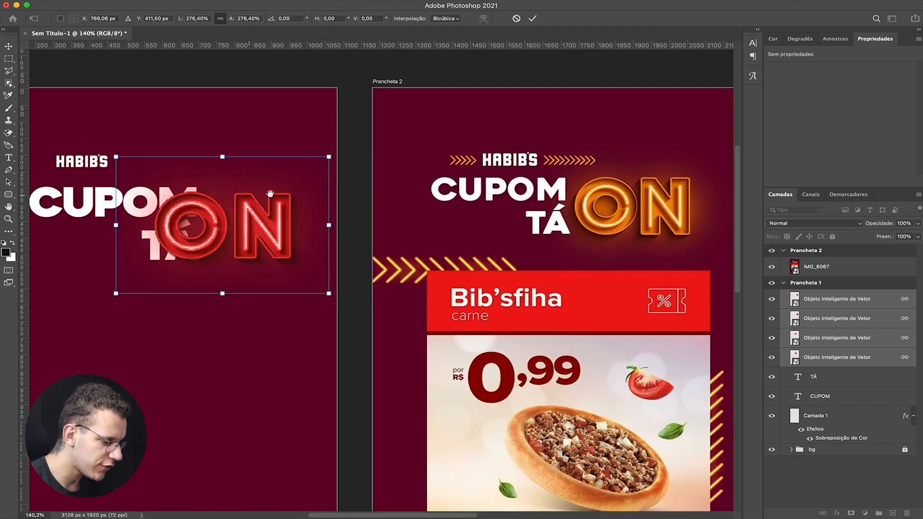
drag(250, 195, 340, 193)
key(Return)
drag(200, 215, 136, 240)
shift+click(255, 215)
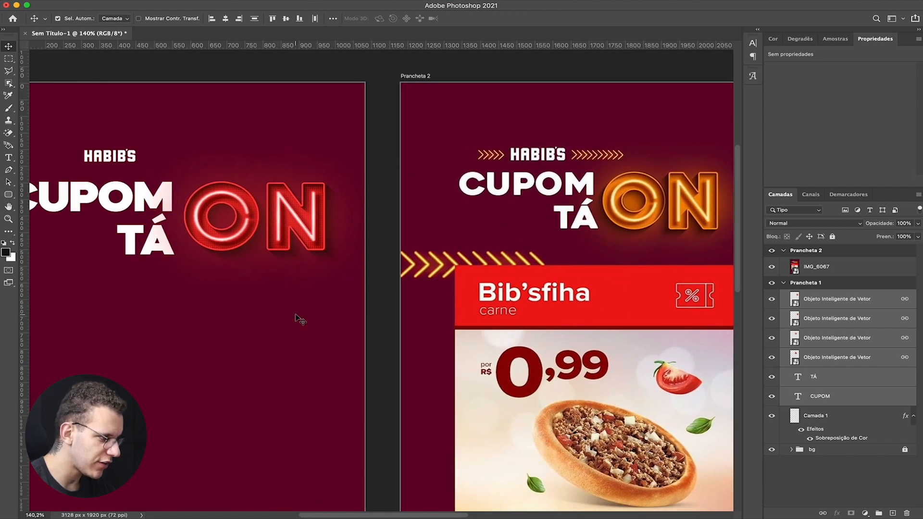
click(295, 316)
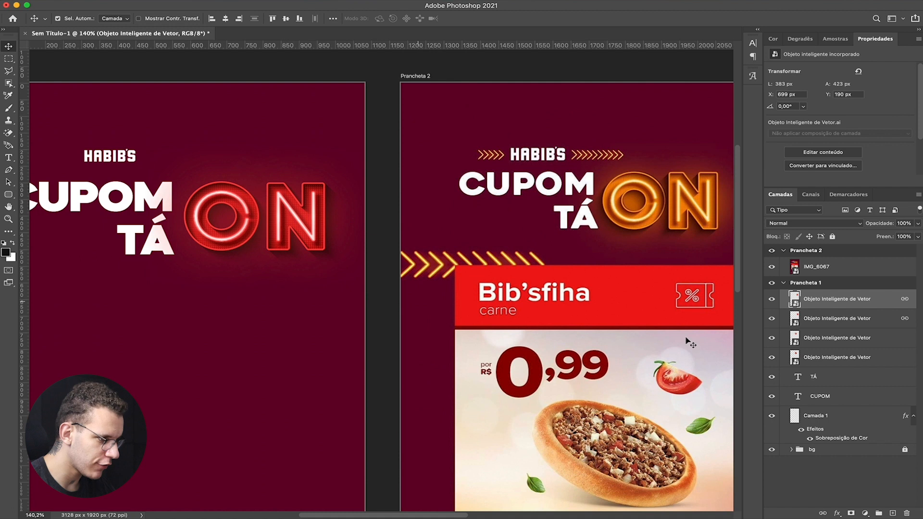
click(865, 513)
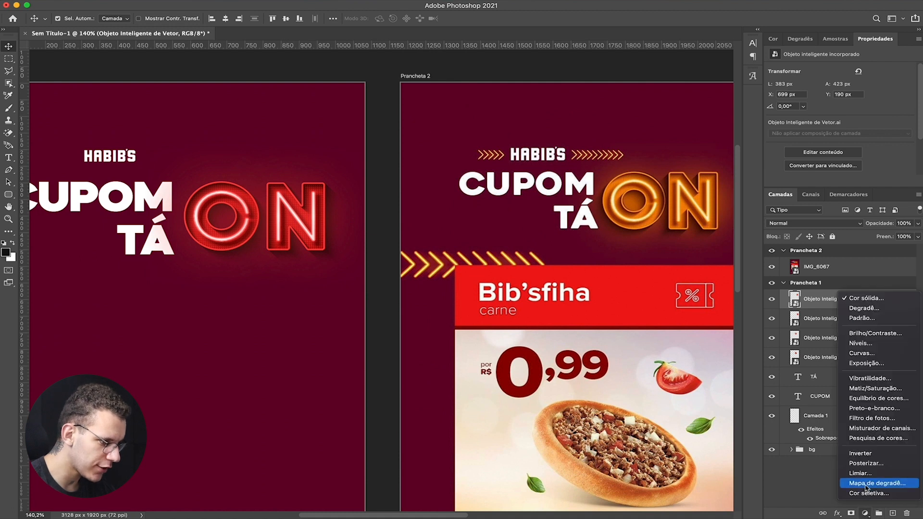
click(866, 488)
click(791, 75)
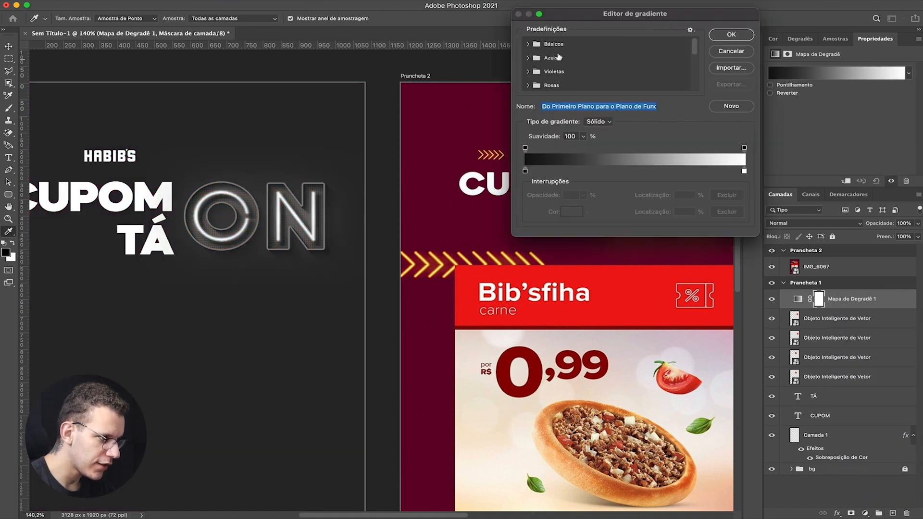
click(529, 78)
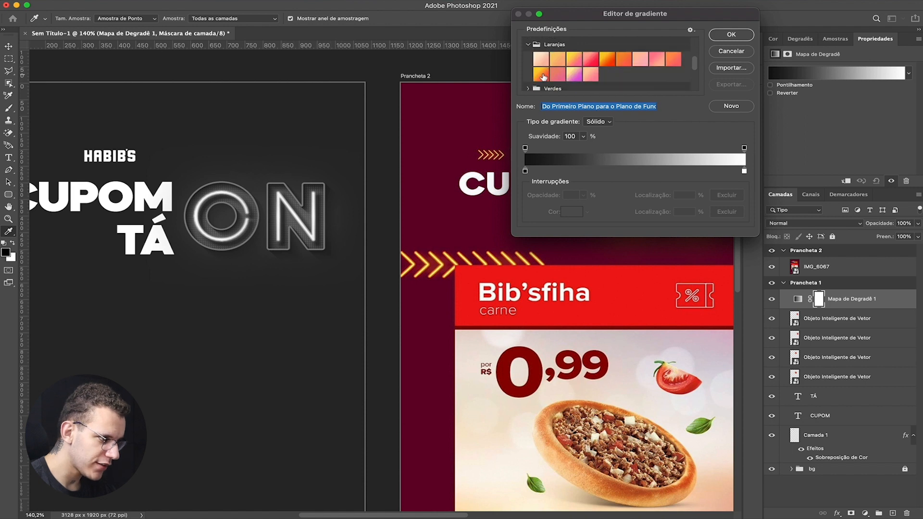
click(541, 74)
click(750, 37)
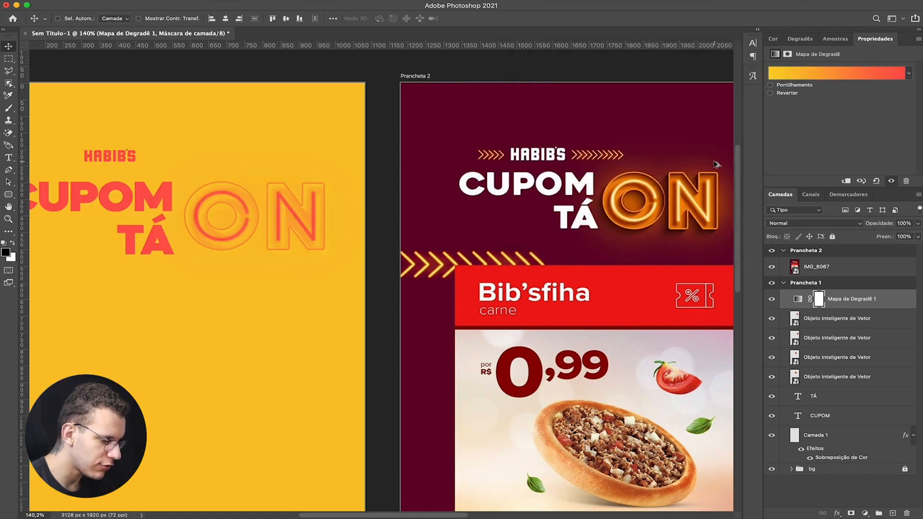
key(super+alt+g)
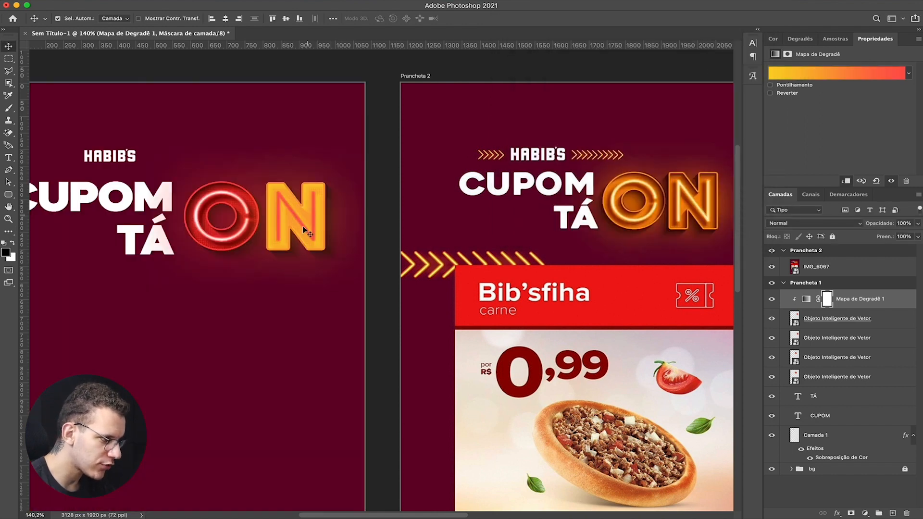
click(829, 228)
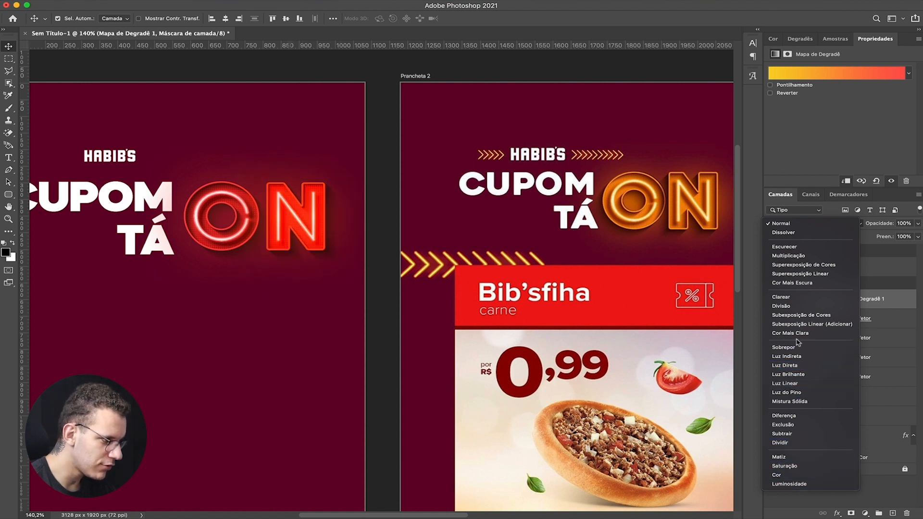
click(801, 315)
key(BackSpace)
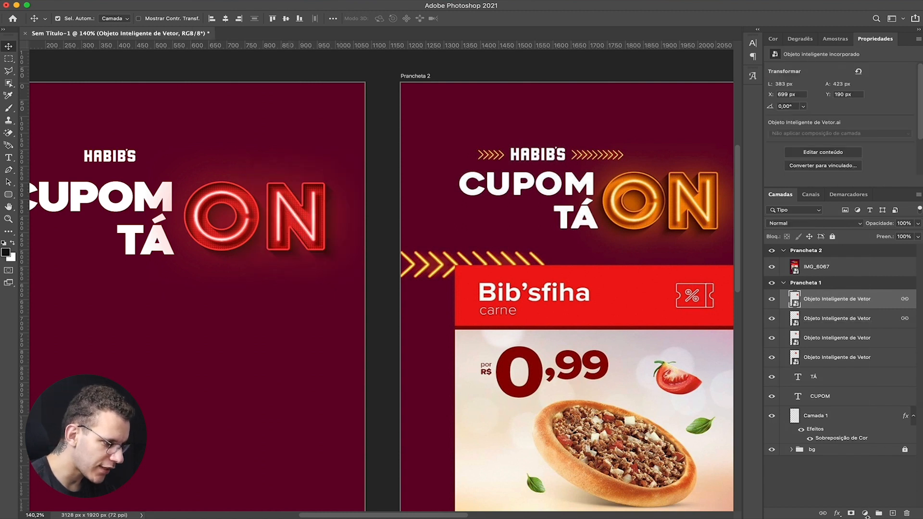
Step: Add a Hue/Saturation layer and shift the neon N's reds toward orange (+28)
click(865, 513)
click(861, 385)
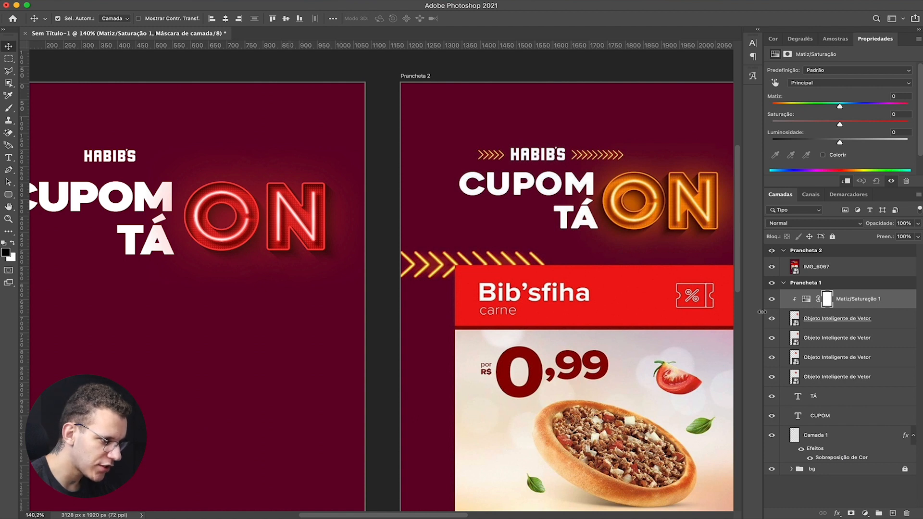
click(775, 83)
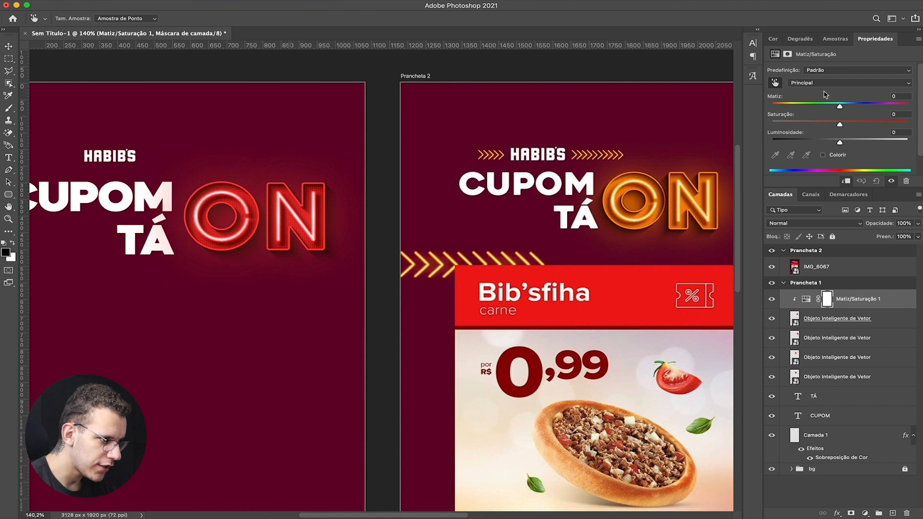
click(325, 187)
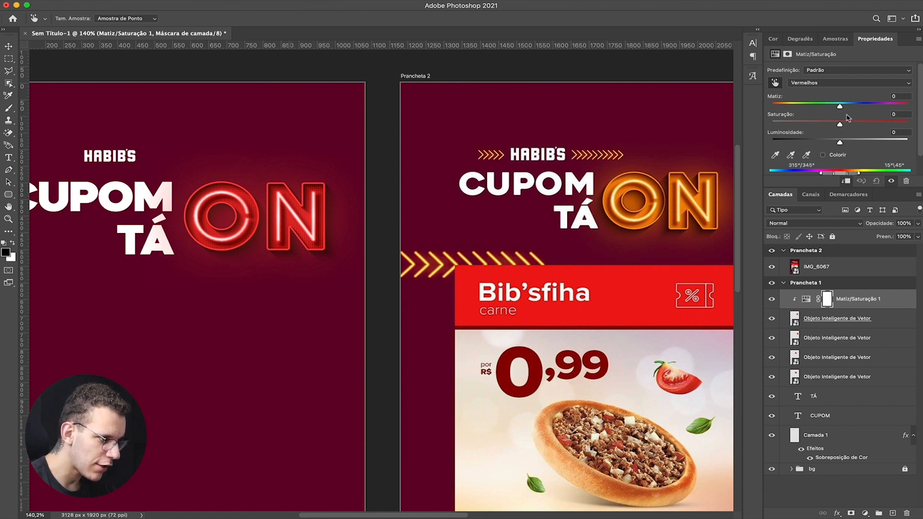
drag(841, 106, 842, 126)
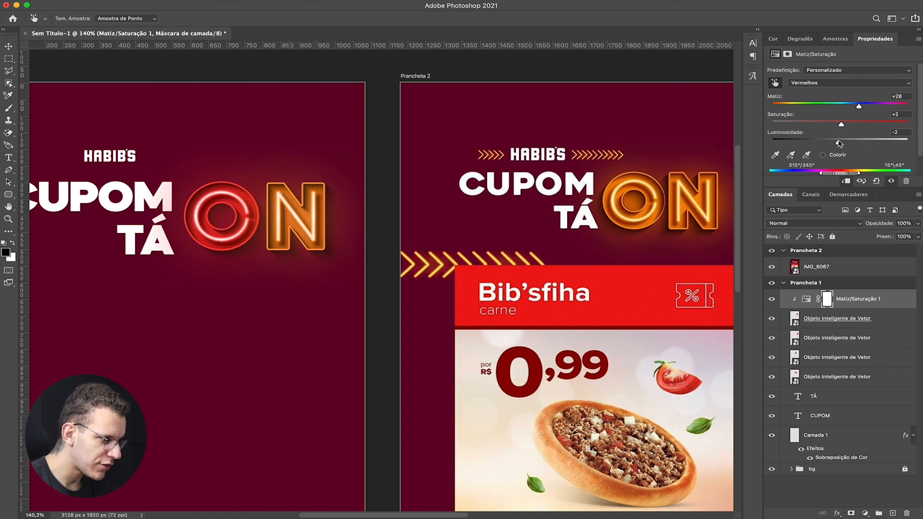
click(812, 294)
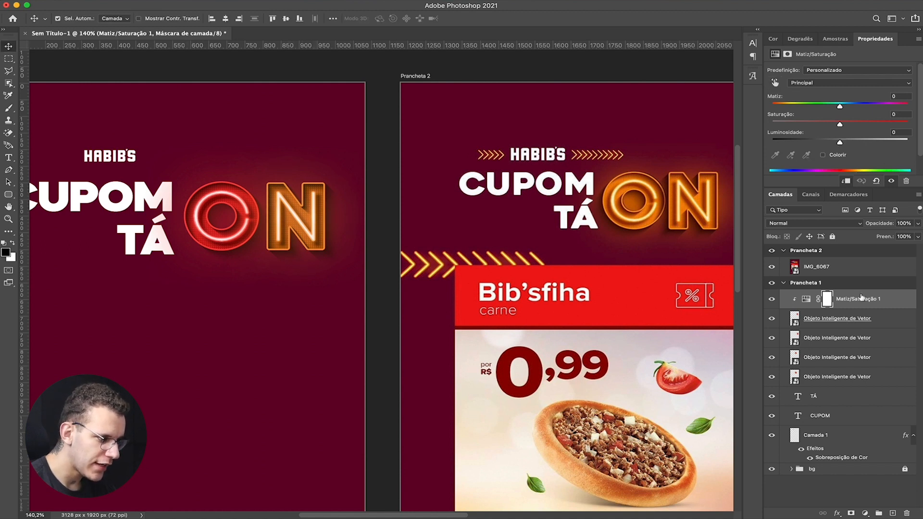
Step: Copy the hue adjustment onto the O layer as a clipping mask and nudge the O 10 px right
drag(863, 301, 858, 348)
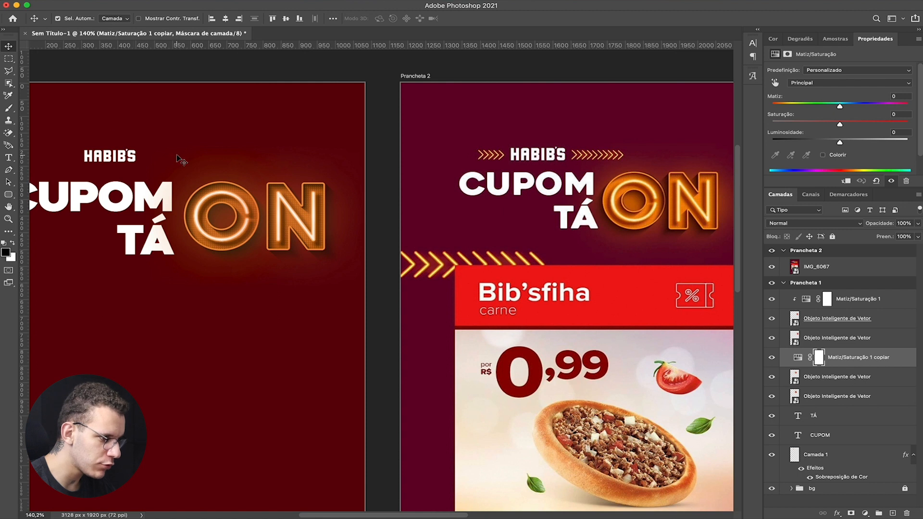
key(super+alt+g)
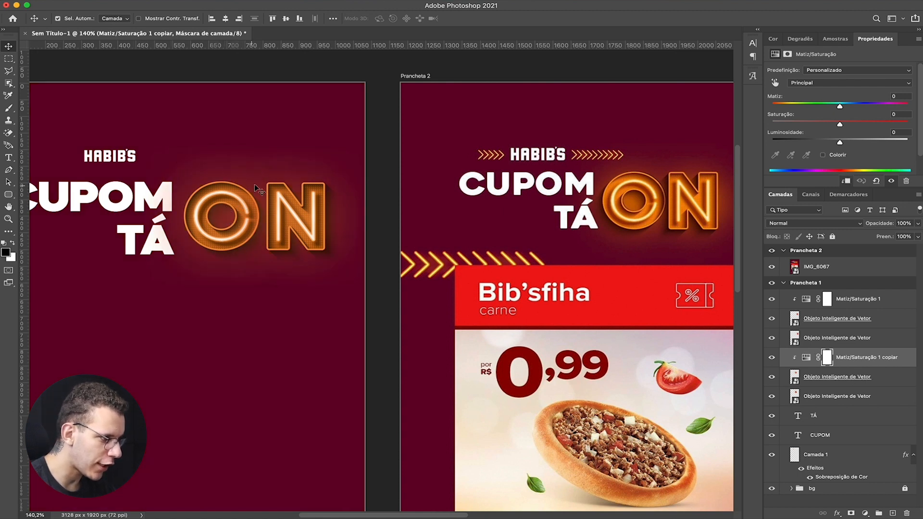
click(223, 186)
key(shift+Right)
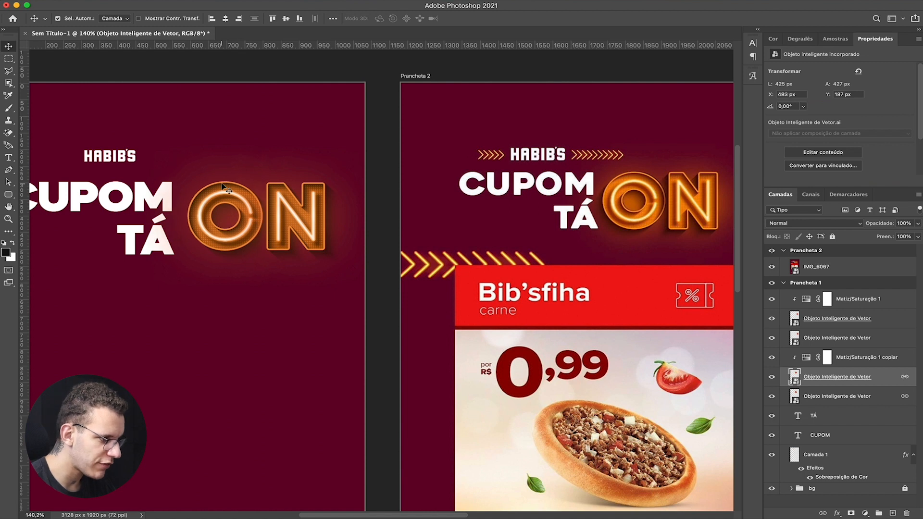
Step: Select the whole headline block, from the top Hue/Saturation layer down to CUPOM
scroll(245, 195, left, 2)
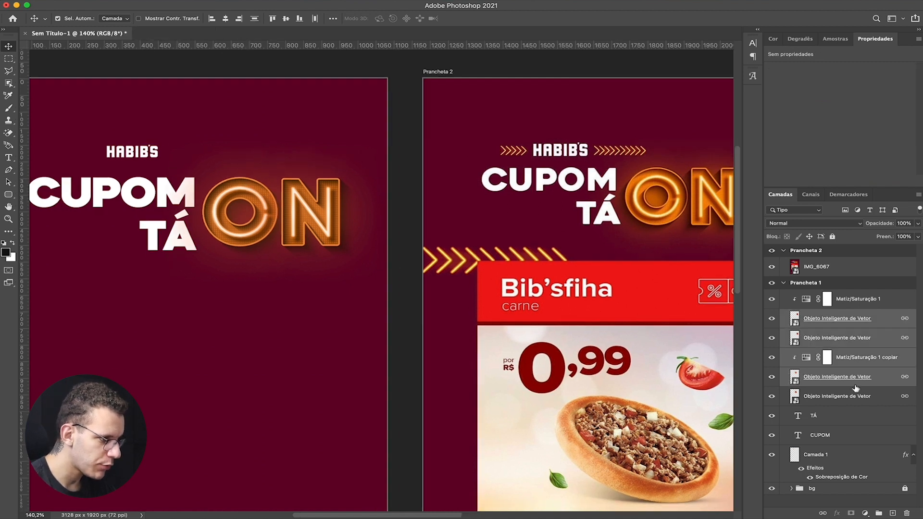
super+click(855, 384)
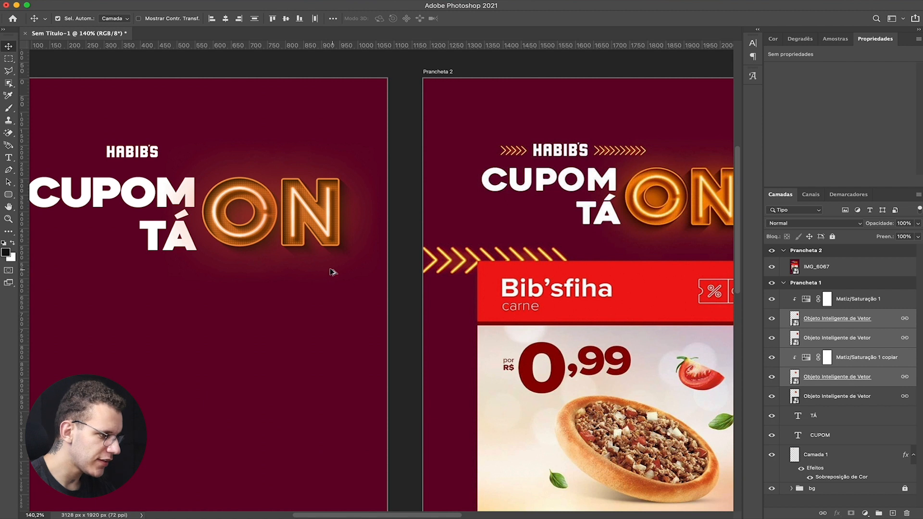
scroll(333, 272, down, 3)
drag(258, 202, 344, 195)
scroll(268, 212, up, 2)
scroll(268, 212, down, 2)
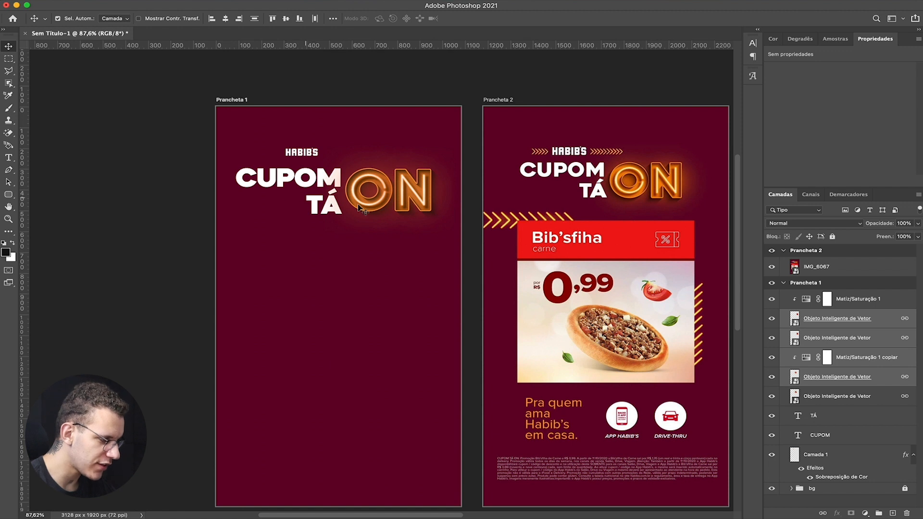
click(848, 299)
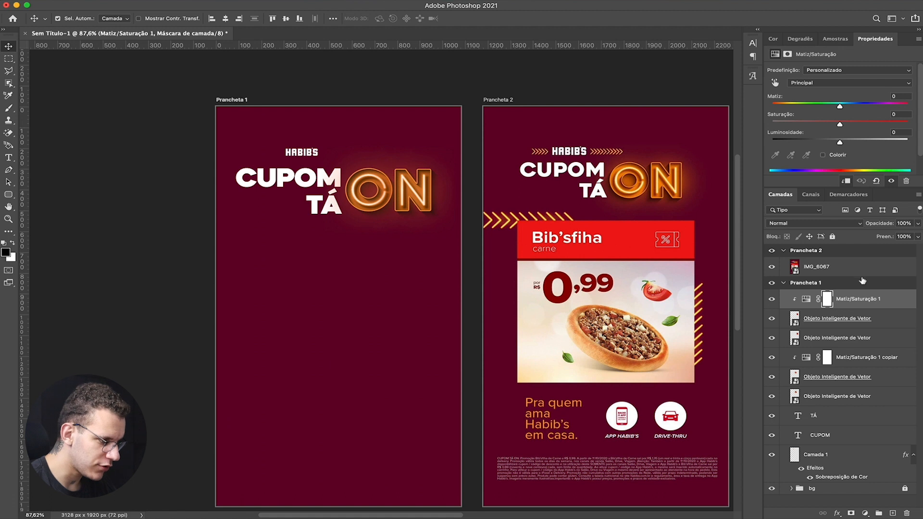
shift+click(860, 440)
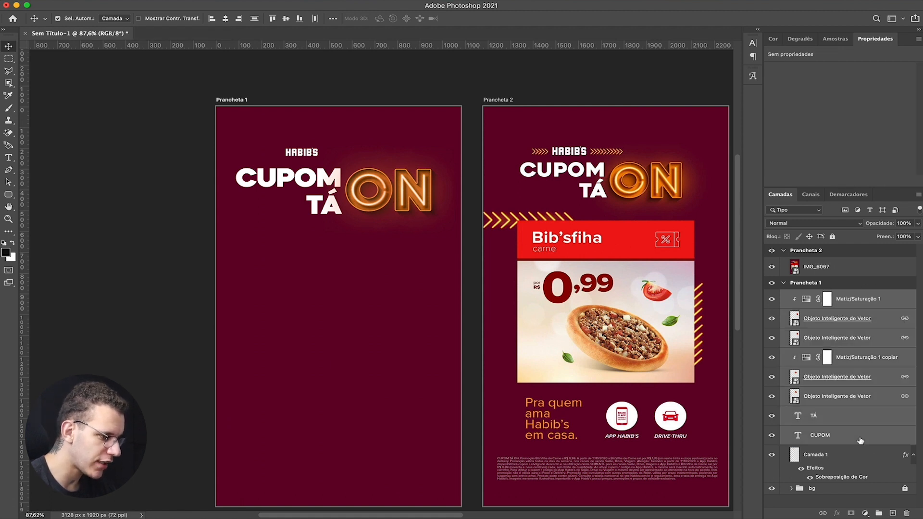
key(super+t)
Step: Shrink the headline block to about 83.69% and move it up and left
drag(455, 192, 434, 191)
key(Return)
drag(295, 186, 287, 180)
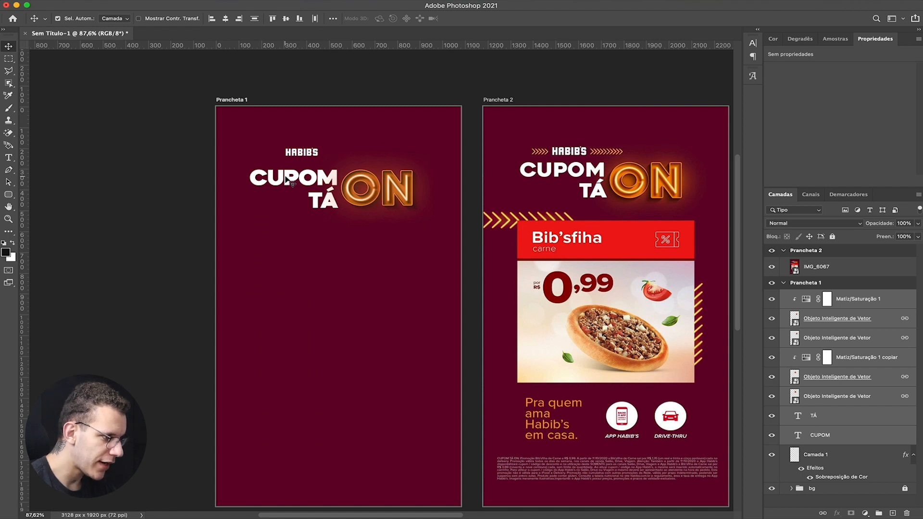
Step: Widen CUPOM's letter spacing and nudge the line slightly left and up
click(283, 164)
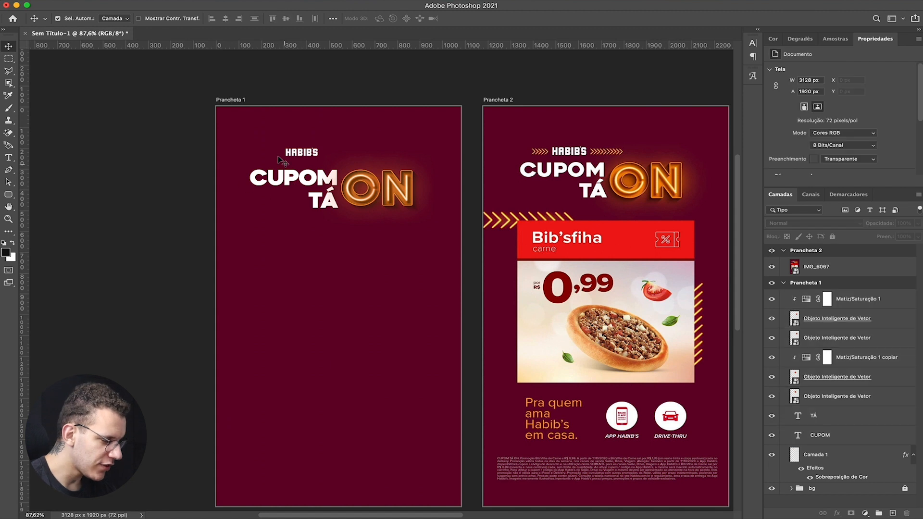
double_click(270, 177)
key(alt+Right)
key(alt+Right)
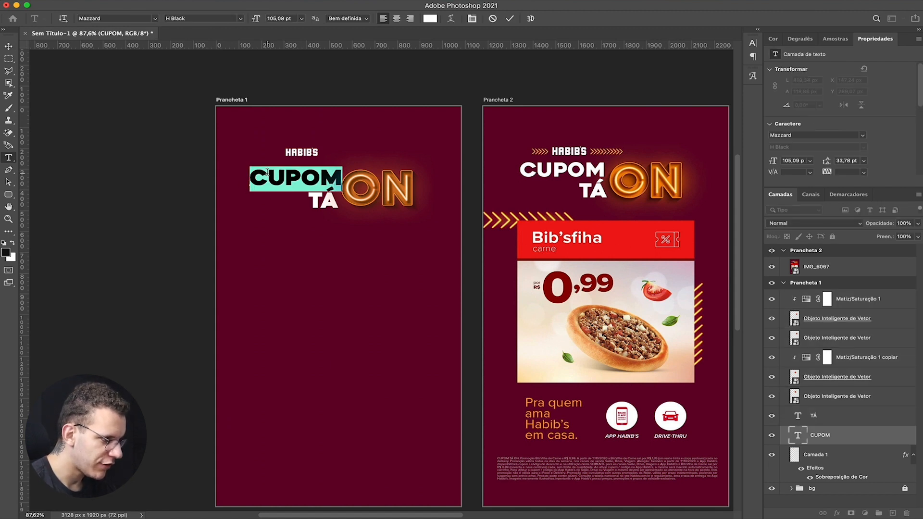
key(Escape)
key(v)
key(shift+Left)
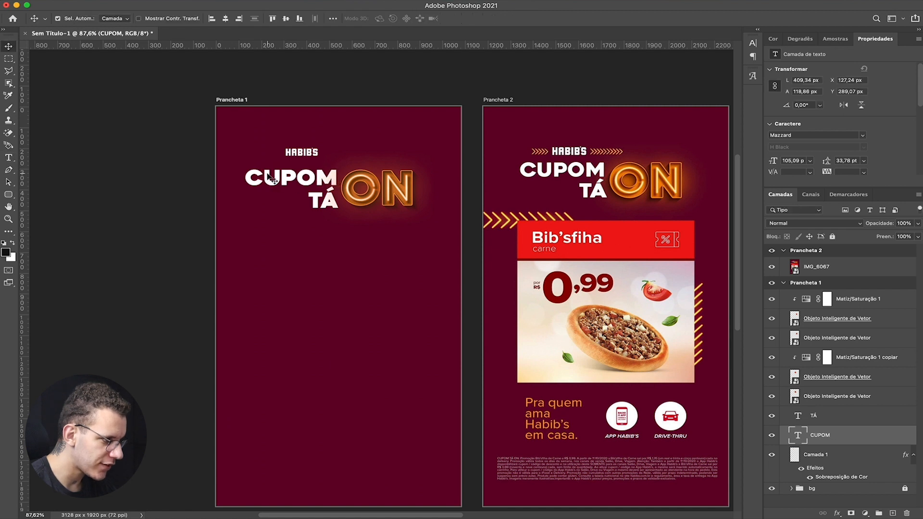
key(Up)
key(Up)
key(Up)
key(Up)
key(Up)
key(Up)
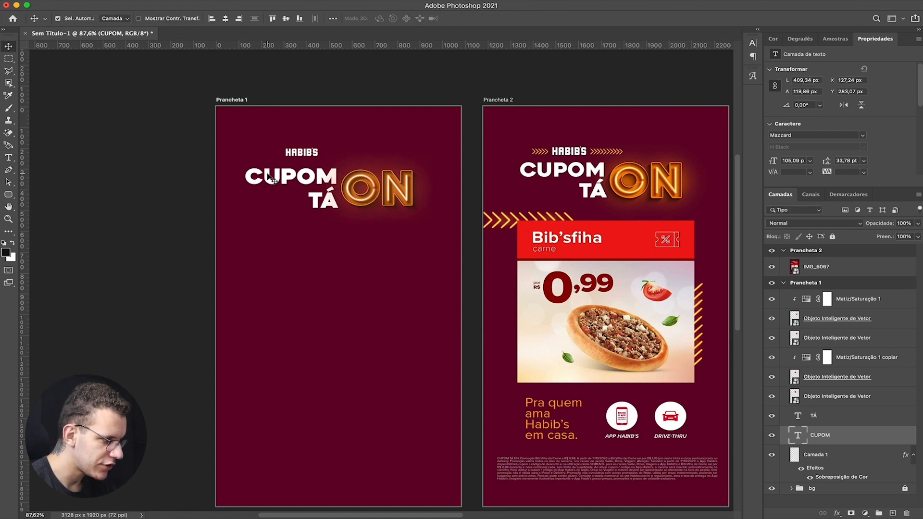
key(t)
key(v)
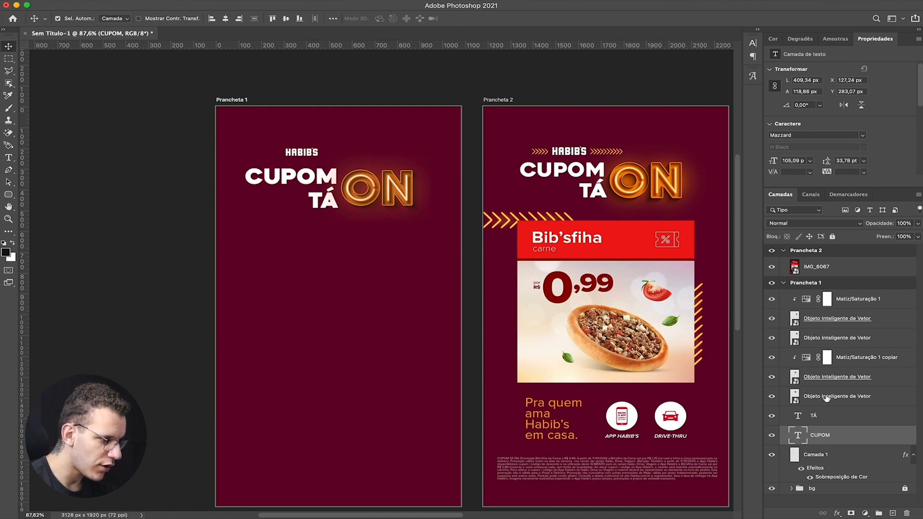
Step: Scale the first artboard's headline layers down to 96.31%
shift+click(847, 301)
key(ctrl+t)
drag(244, 189, 247, 190)
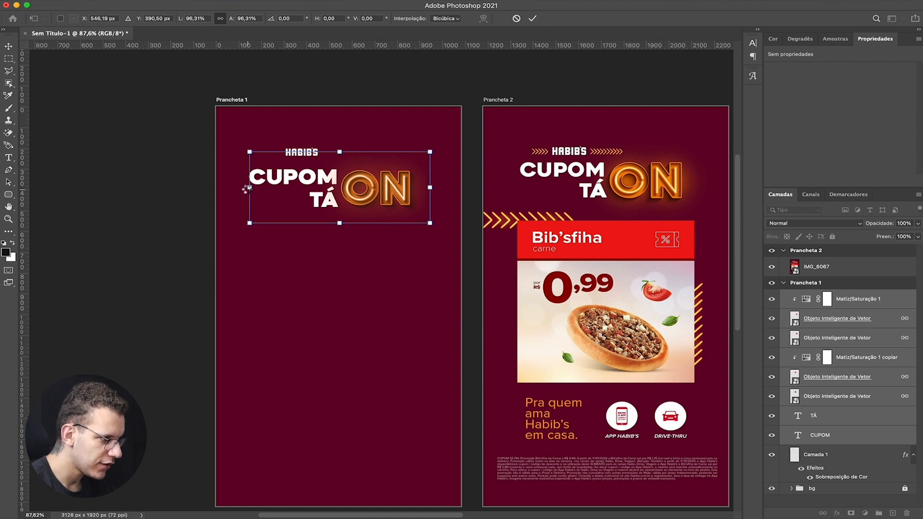
key(Return)
scroll(505, 130, right, 2)
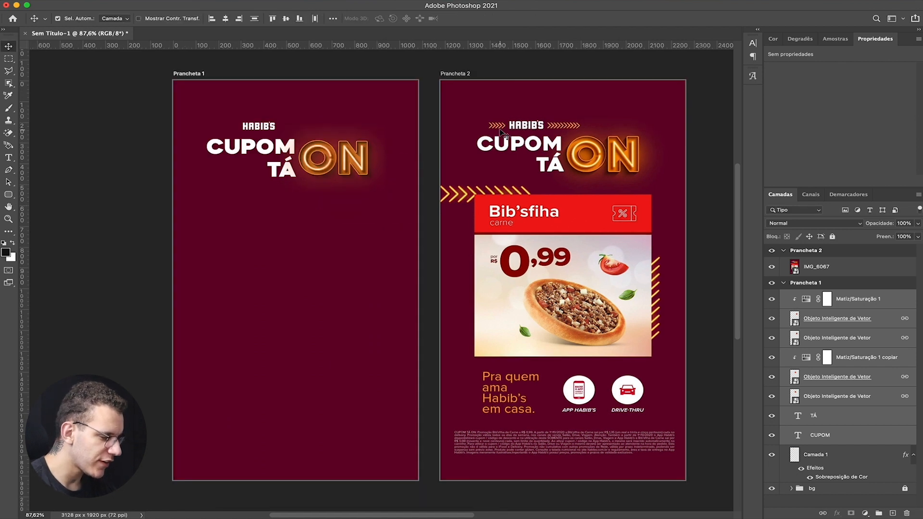
scroll(500, 127, up, 5)
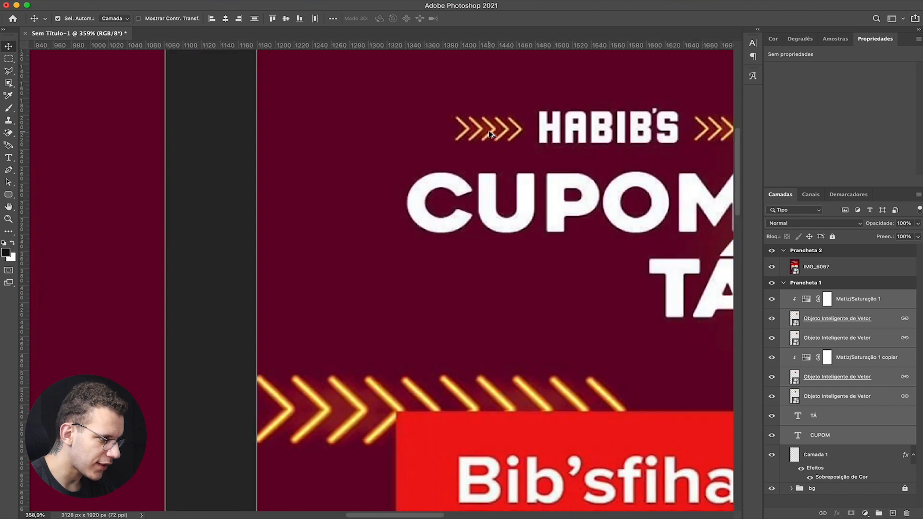
scroll(501, 127, up, 3)
scroll(262, 161, right, 2)
scroll(261, 161, down, 6)
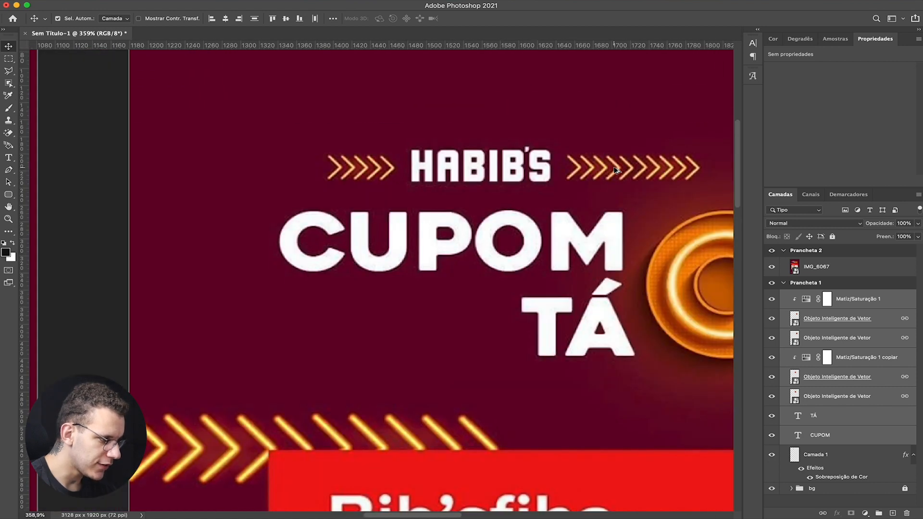
scroll(526, 162, right, 2)
scroll(527, 162, left, 2)
scroll(526, 162, down, 3)
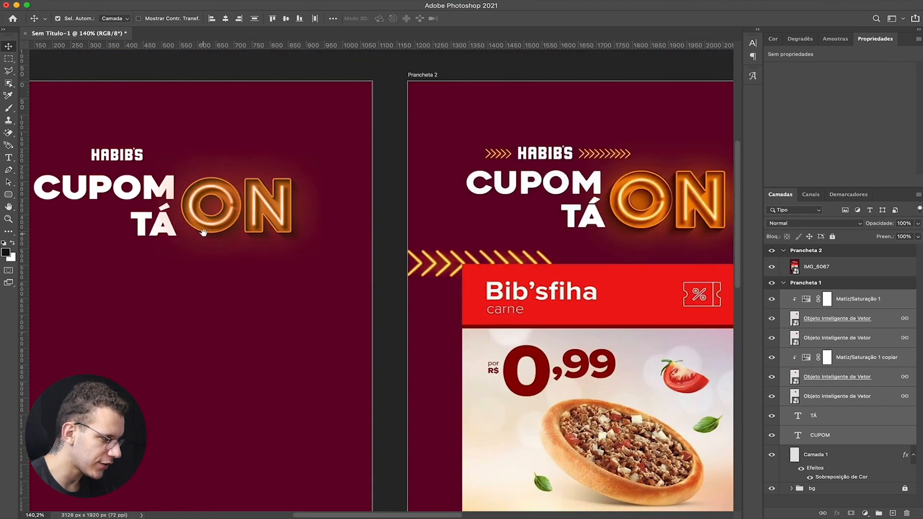
scroll(473, 147, left, 4)
key(super+Tab)
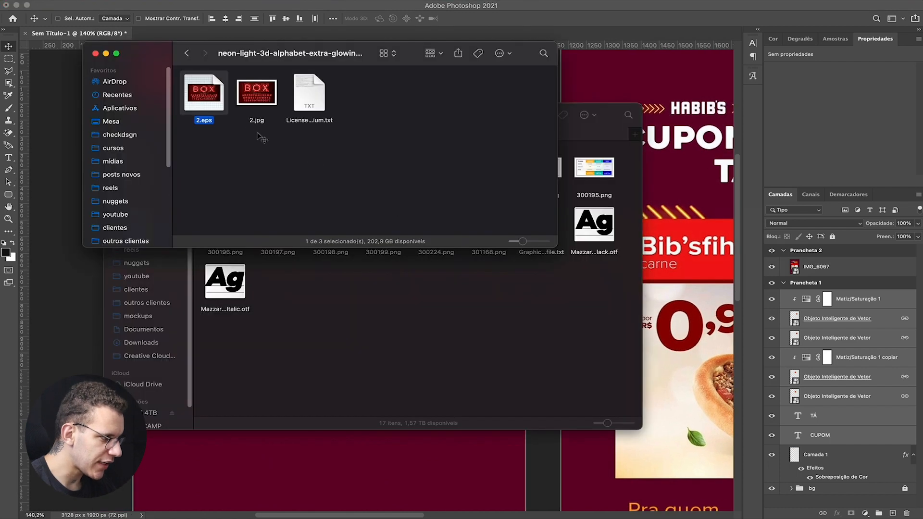
Step: Open 2.eps from the neon alphabet folder with Adobe Illustrator 2021
right_click(200, 89)
mouse_move(235, 102)
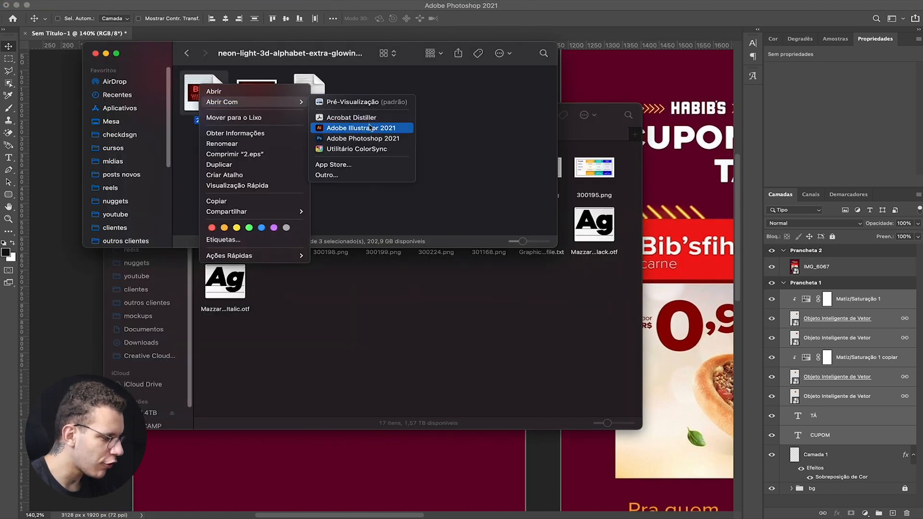
click(370, 126)
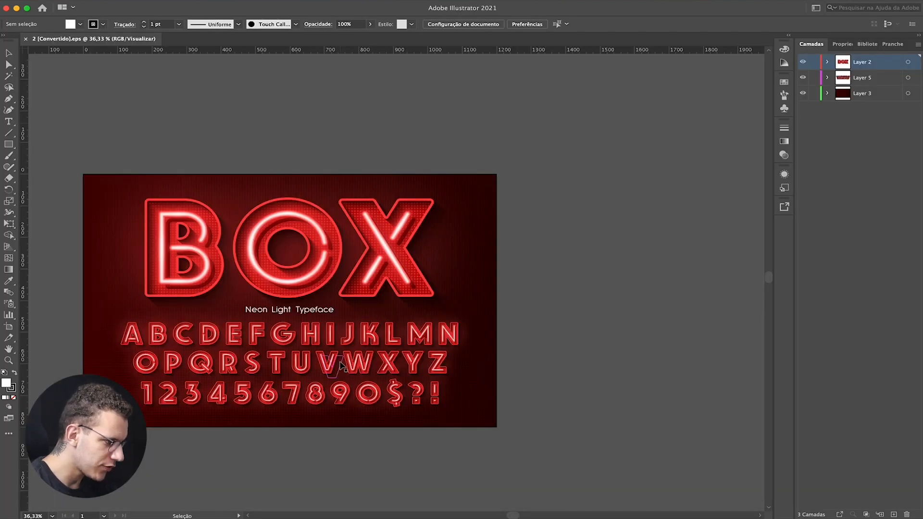
Step: In Illustrator, isolate the neon V letter and select its tube parts in Layers
scroll(342, 366, up, 2)
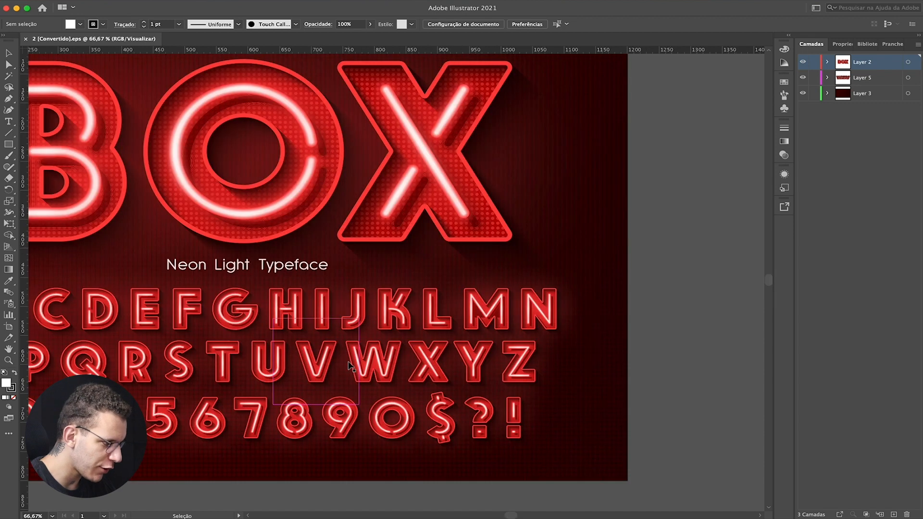
scroll(347, 365, up, 6)
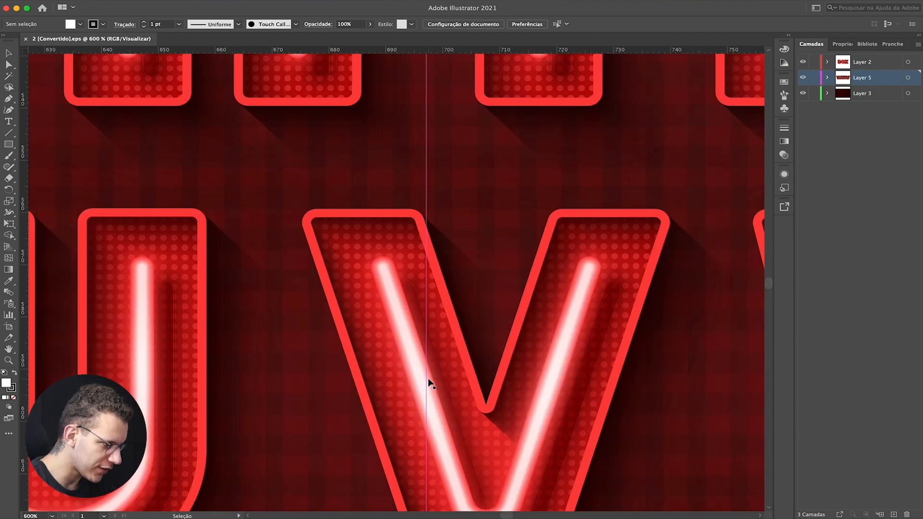
scroll(427, 378, down, 2)
click(427, 378)
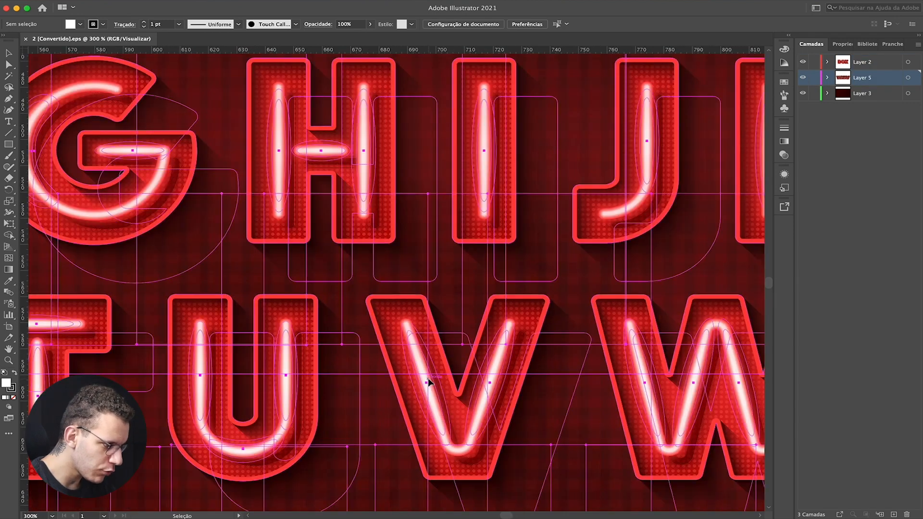
key(super+h)
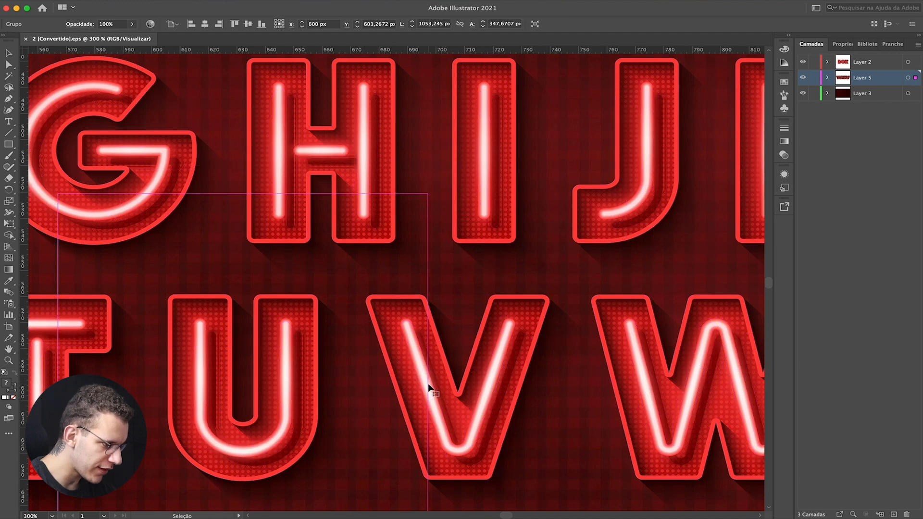
double_click(428, 387)
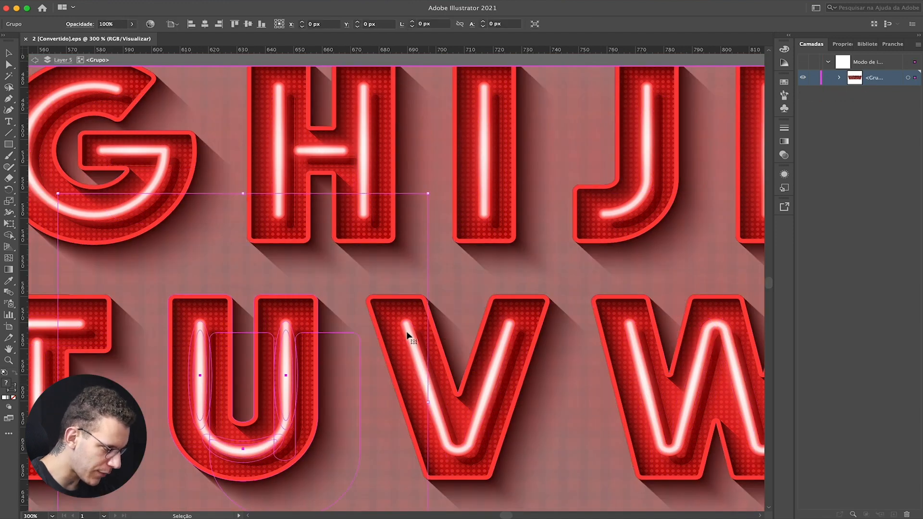
double_click(508, 347)
drag(423, 343, 385, 327)
scroll(421, 358, up, 5)
click(839, 77)
shift+click(909, 109)
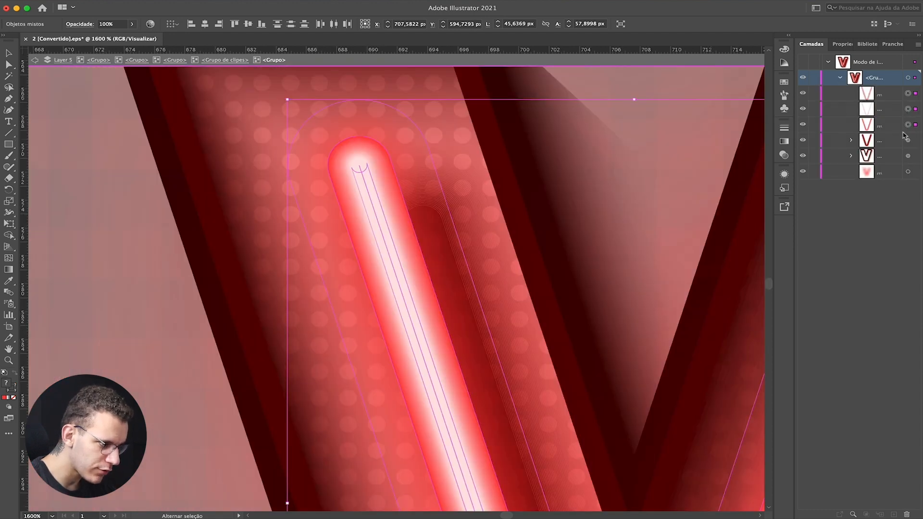
shift+click(907, 141)
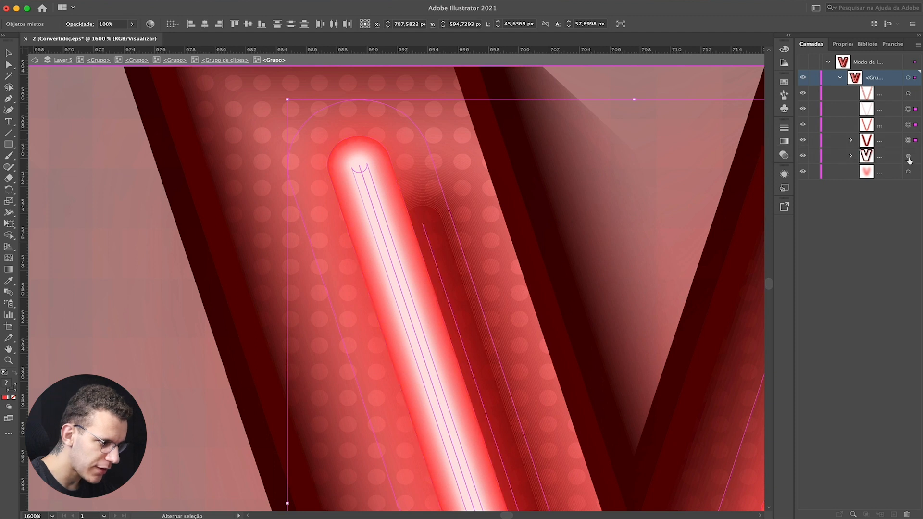
scroll(391, 252, down, 2)
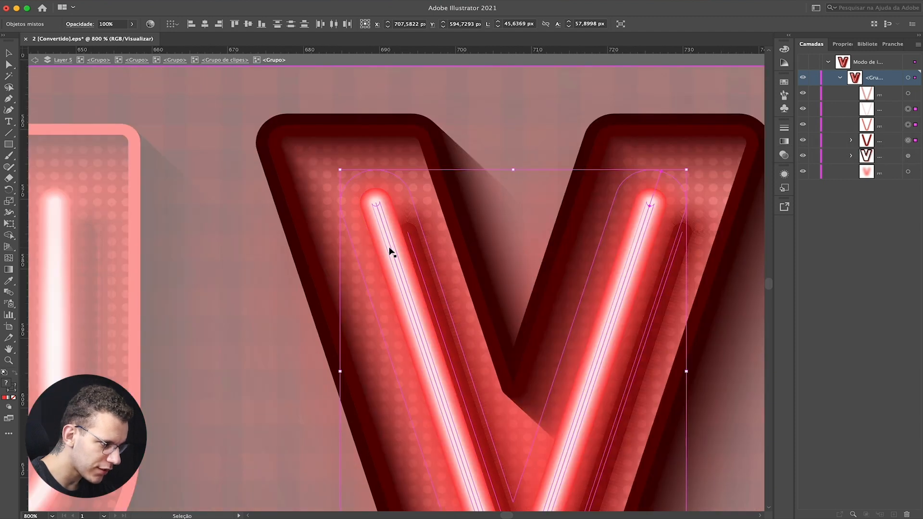
scroll(391, 251, down, 3)
Step: Paste the V into the Photoshop poster as a smart object and rotate it -90°
key(super+Tab)
key(super+Tab)
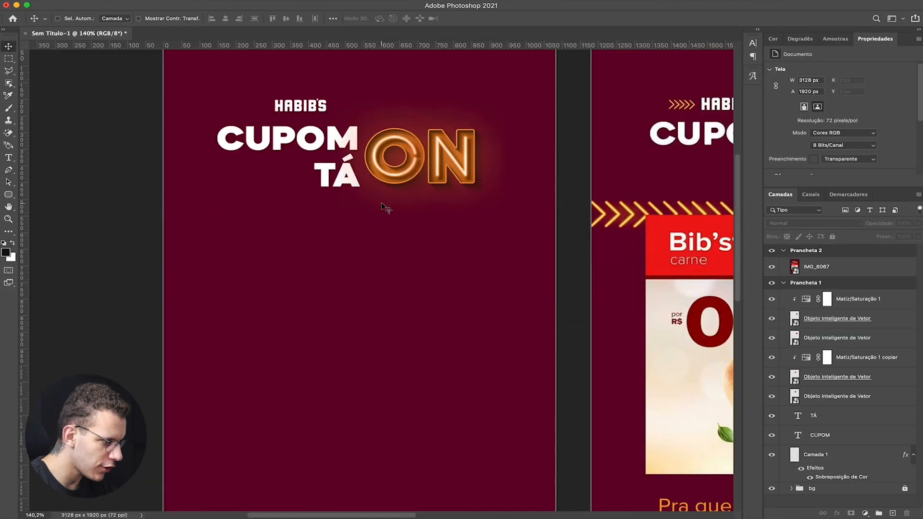
key(super+v)
key(Return)
drag(462, 222, 358, 288)
key(Return)
Step: Try stretching the sideways V into a longer chevron, then cancel the stretch
scroll(482, 276, up, 6)
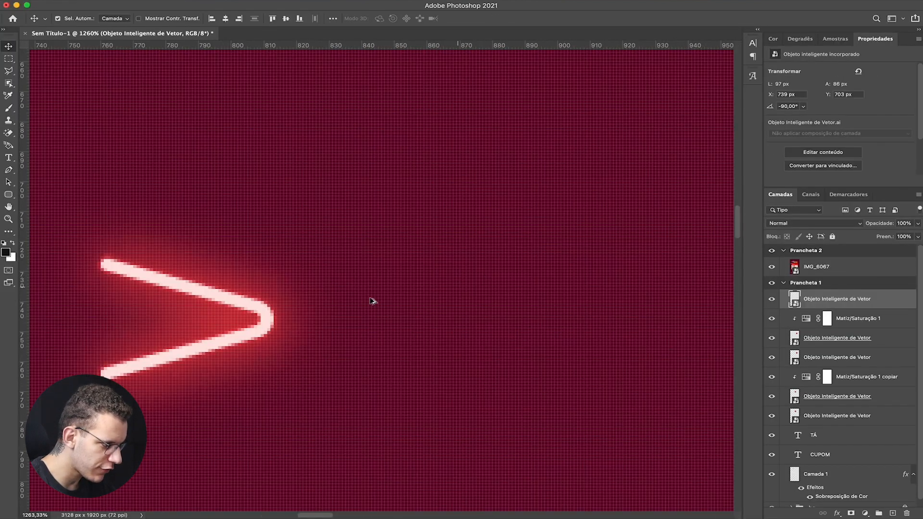
scroll(372, 302, down, 6)
scroll(464, 247, right, 5)
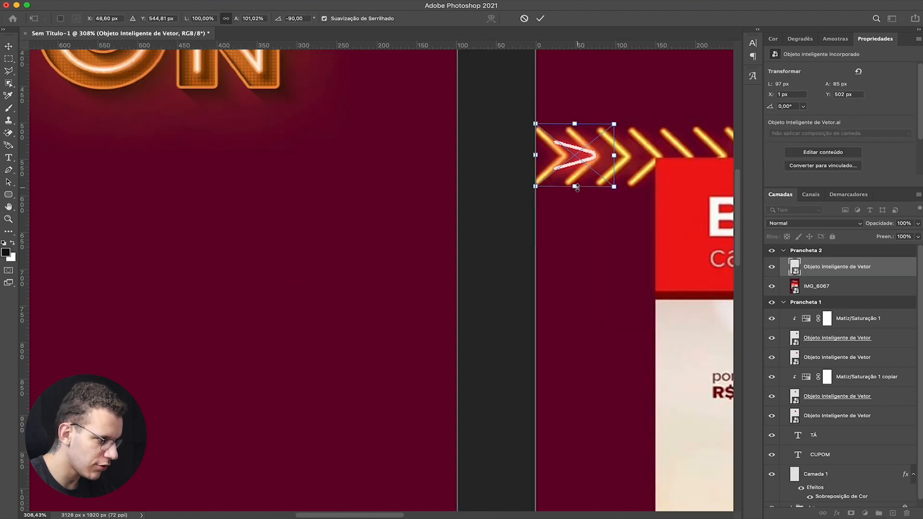
drag(577, 182, 575, 240)
key(Escape)
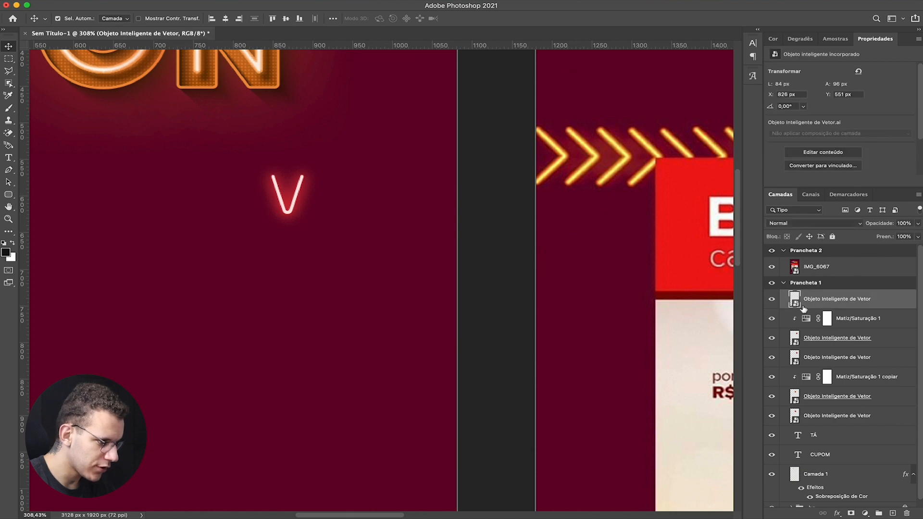
Step: Delete the red glow shape from the V's smart object contents in Illustrator, save and close
key(super+Tab)
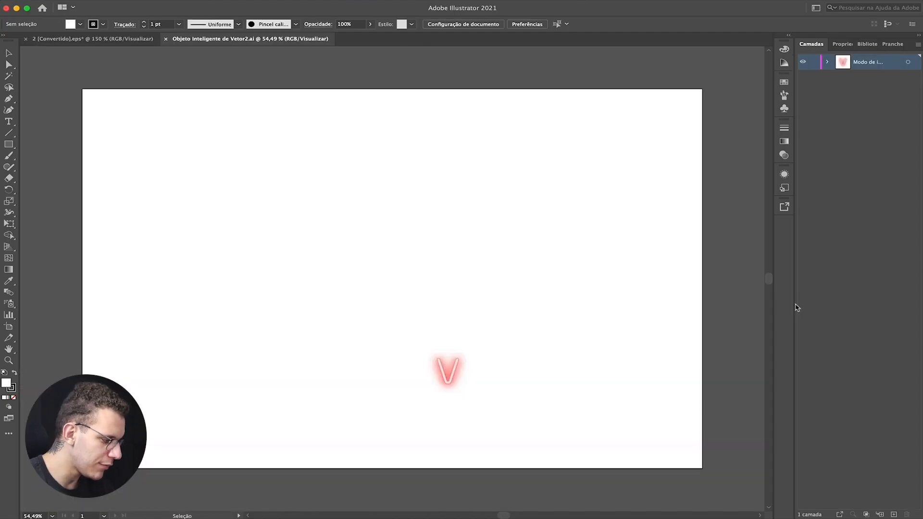
scroll(449, 385, up, 6)
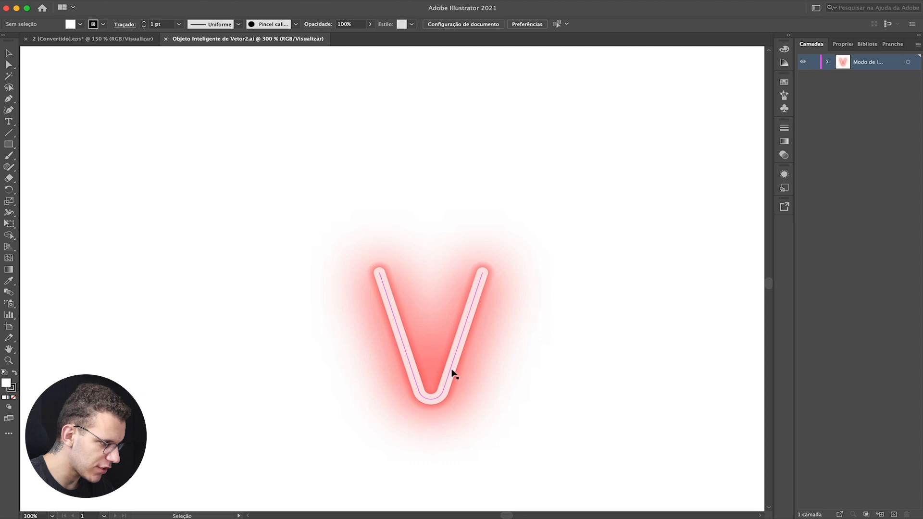
scroll(452, 374, up, 1)
click(462, 349)
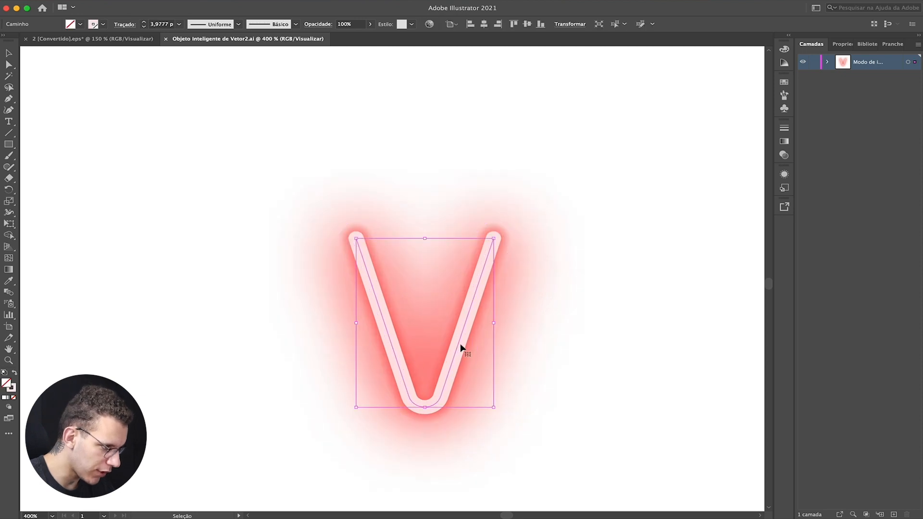
key(super+s)
key(super+w)
key(super+Tab)
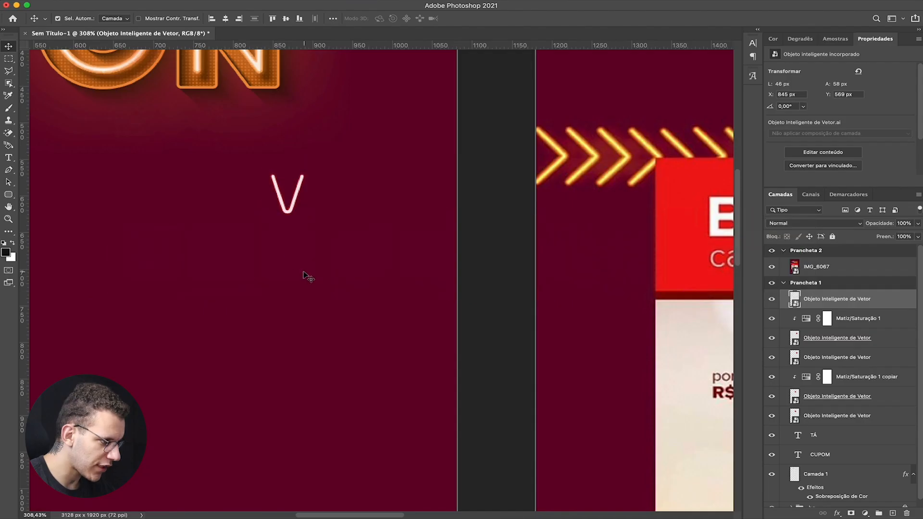
Step: Move the V lower on the first artboard and rotate it into a sideways chevron
drag(280, 197, 283, 265)
key(ctrl+t)
drag(267, 223, 230, 290)
key(Return)
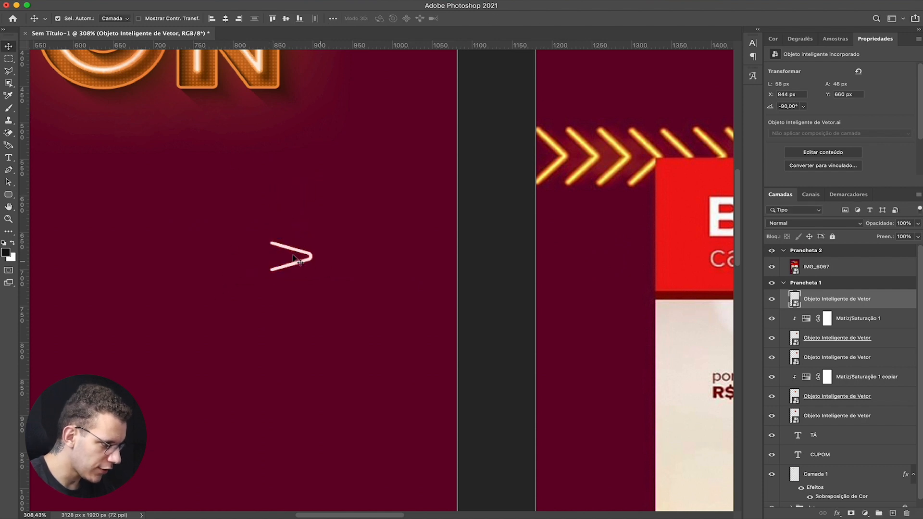
Step: Paste the glow as a smart object and place it beside the chevron
key(super+v)
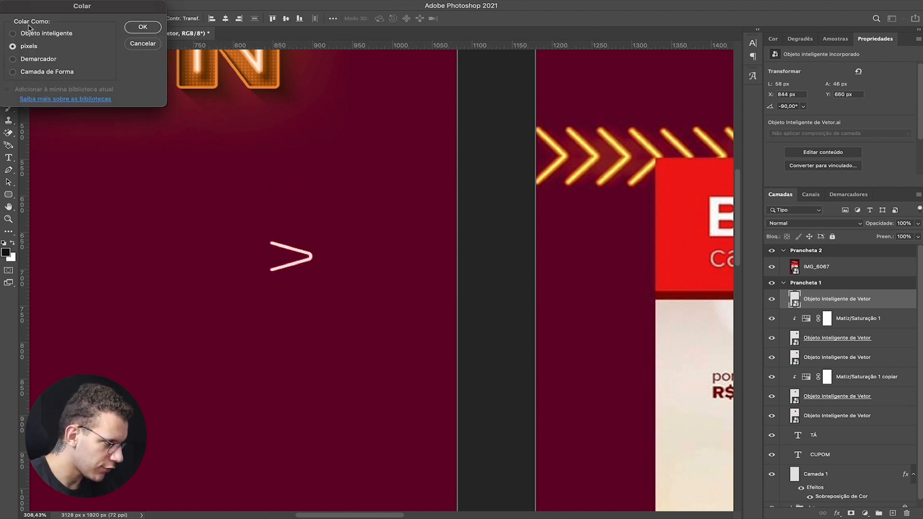
key(Return)
drag(238, 279, 178, 223)
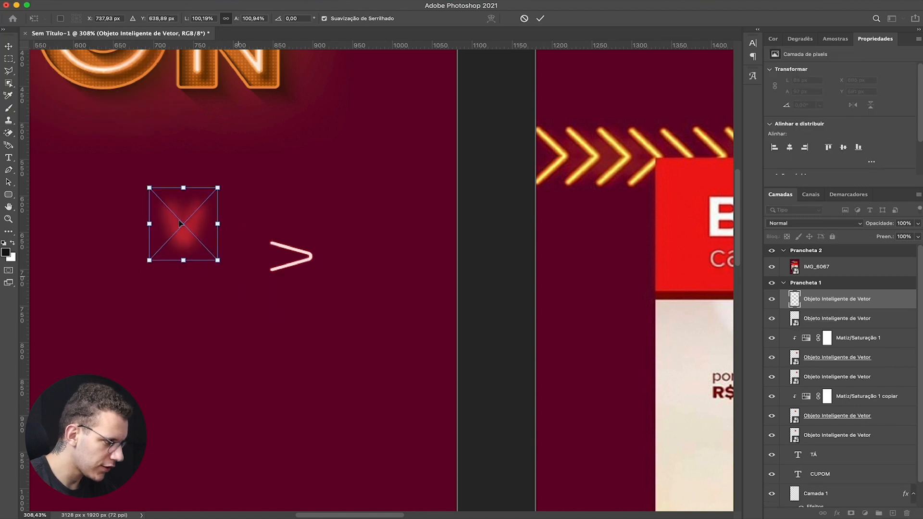
key(Return)
Step: Lasso the chevron's lower arm and copy it onto its own layer
click(306, 256)
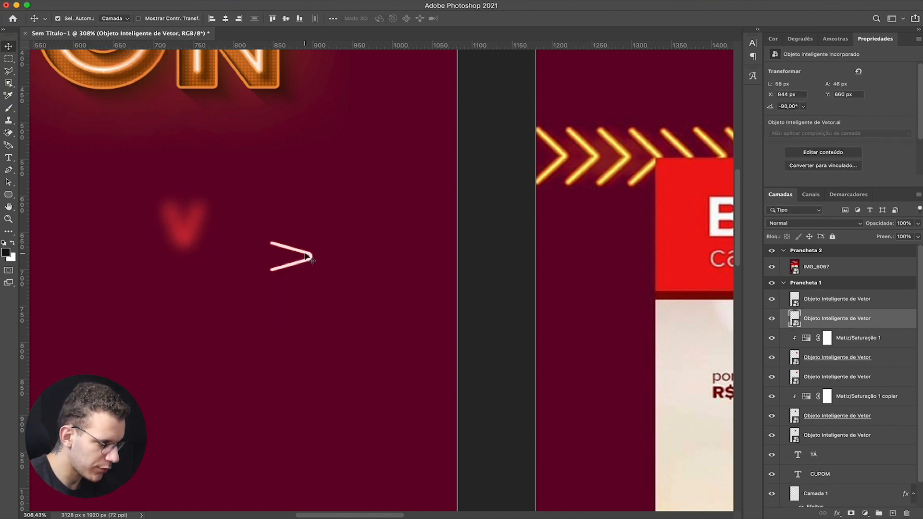
key(l)
click(258, 255)
click(331, 255)
click(275, 289)
click(258, 255)
key(super+j)
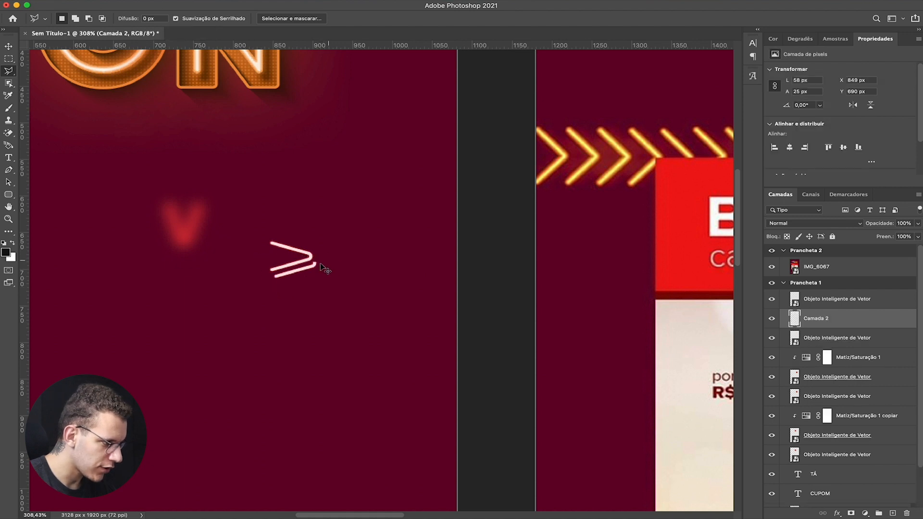
Step: Duplicate the arm to the right, flip it vertically and move it up into a second chevron
key(v)
drag(307, 266, 364, 279)
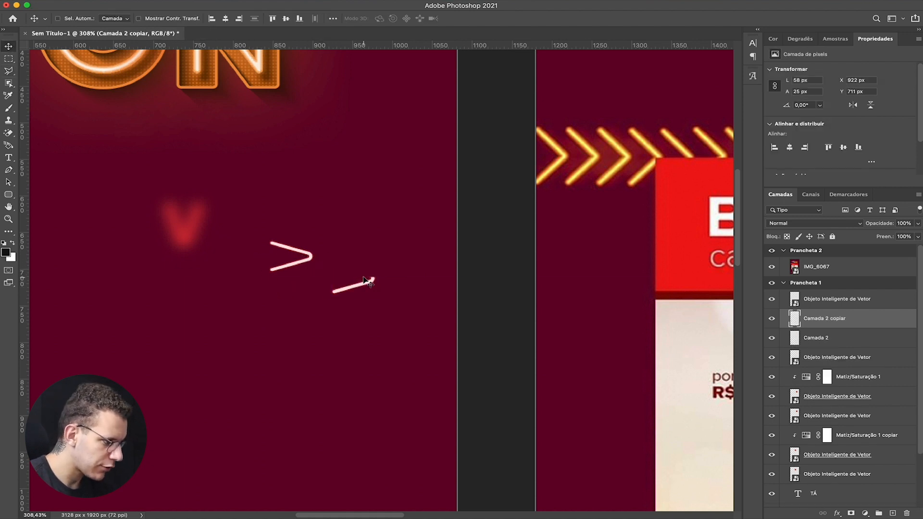
key(super+t)
right_click(360, 283)
click(359, 288)
right_click(359, 284)
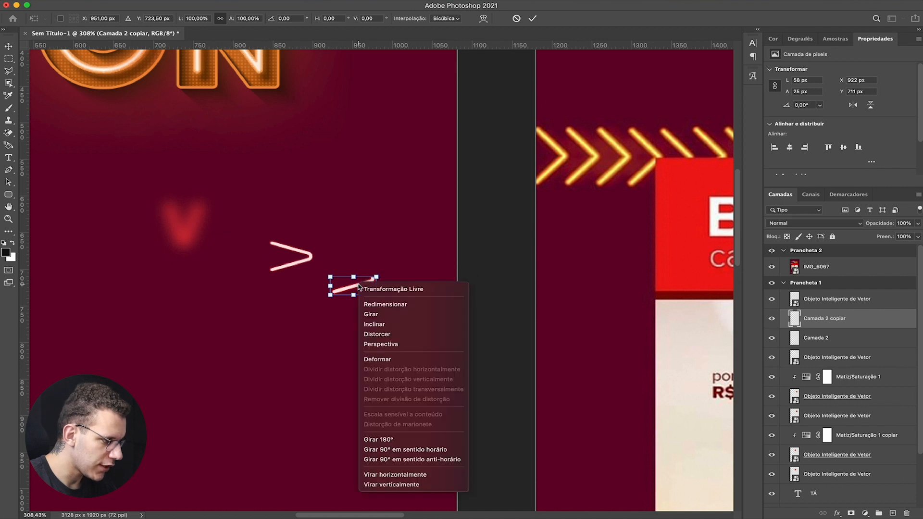
click(403, 486)
drag(360, 292, 361, 275)
key(Return)
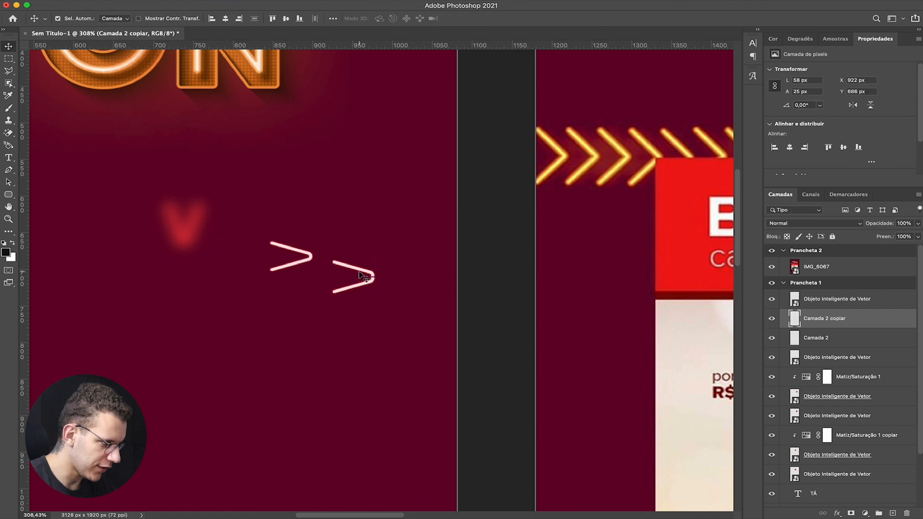
Step: Rotate the second chevron's lower stroke steeper and nudge it down to meet the upper stroke
key(super+t)
key(Return)
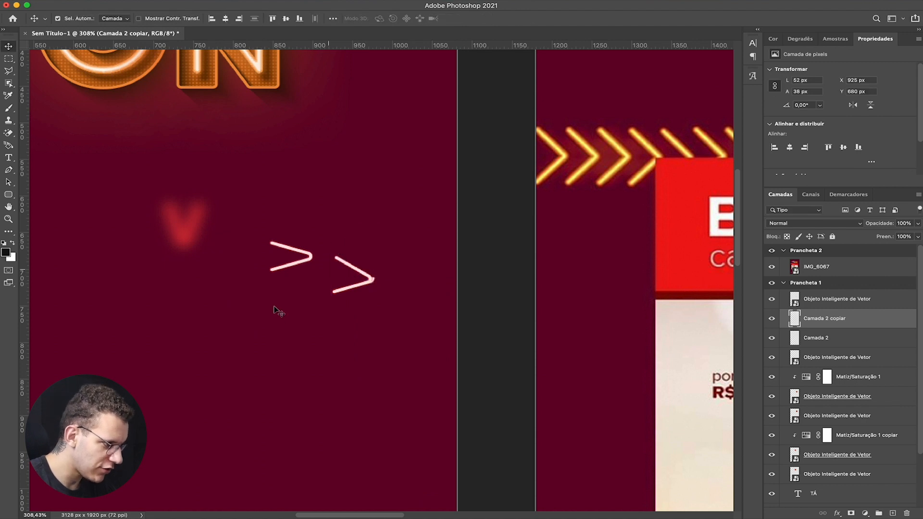
super+click(354, 293)
key(super+t)
drag(391, 264, 391, 262)
key(Return)
key(Down)
key(Down)
key(Down)
key(Down)
key(Down)
key(Down)
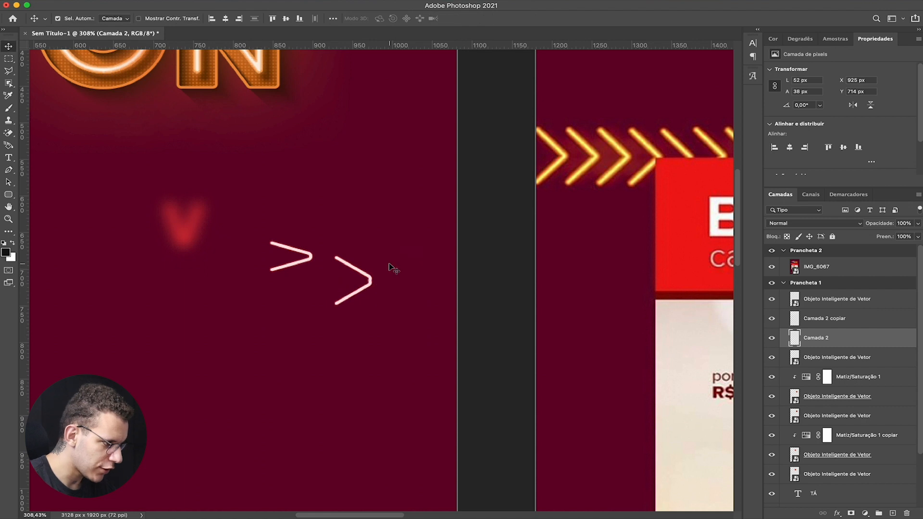
Step: Move the pink chevron onto the upper yellow chevron and resize it to match
drag(359, 272, 596, 154)
key(ctrl+t)
key(Return)
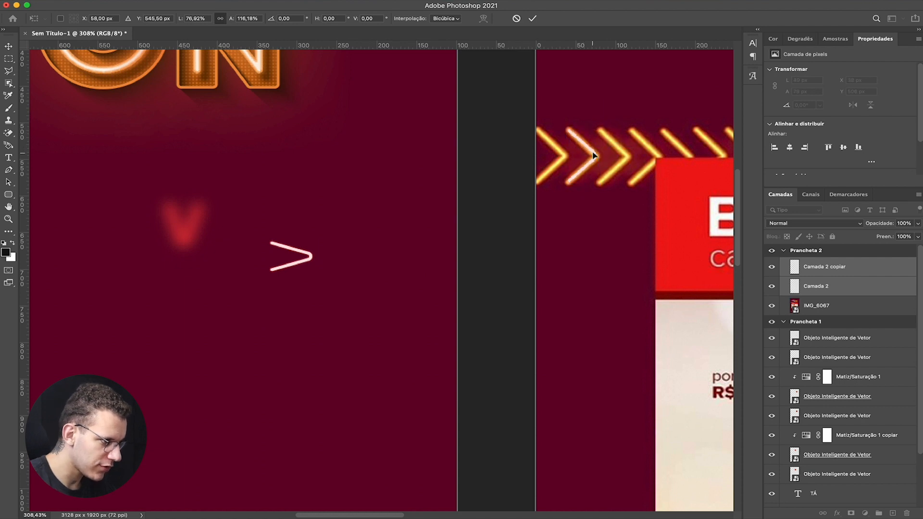
key(ctrl+t)
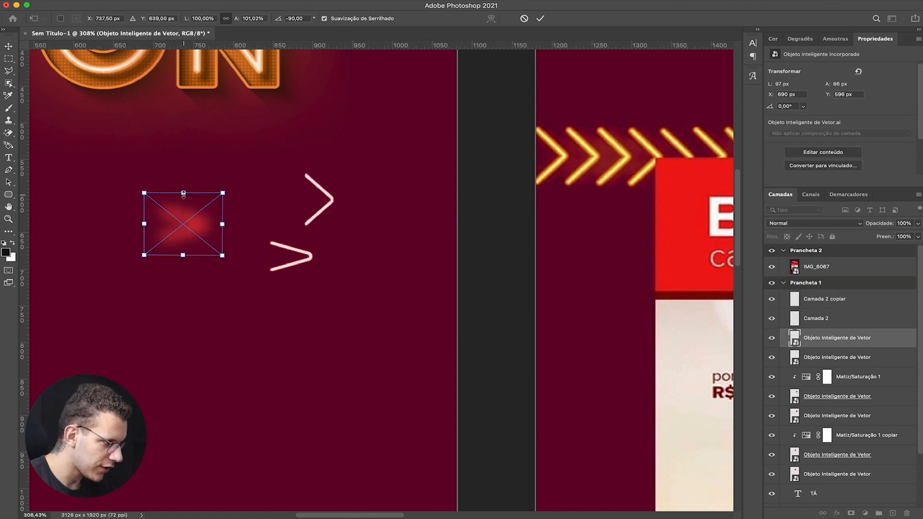
drag(183, 194, 183, 169)
drag(182, 219, 283, 197)
drag(316, 144, 316, 151)
drag(348, 198, 352, 197)
key(Return)
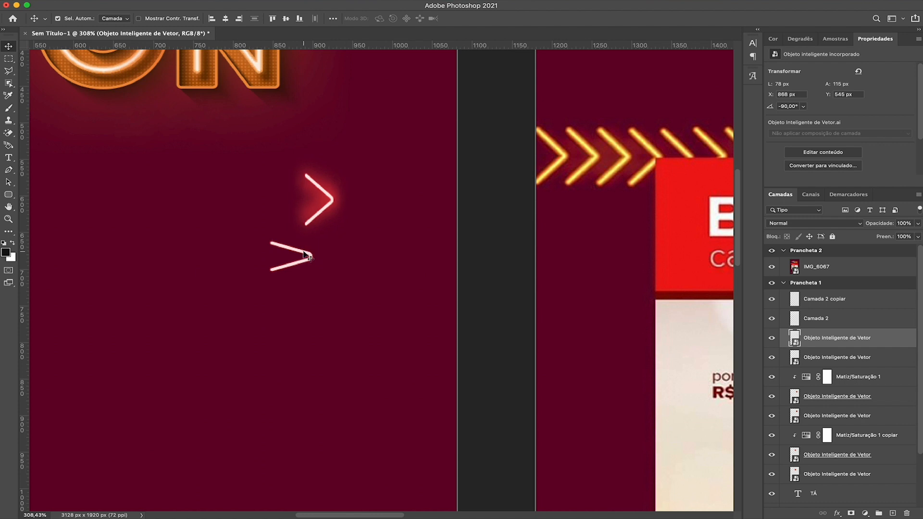
Step: Delete the spare chevron and bring up options for the selected chevron stroke layers
key(Delete)
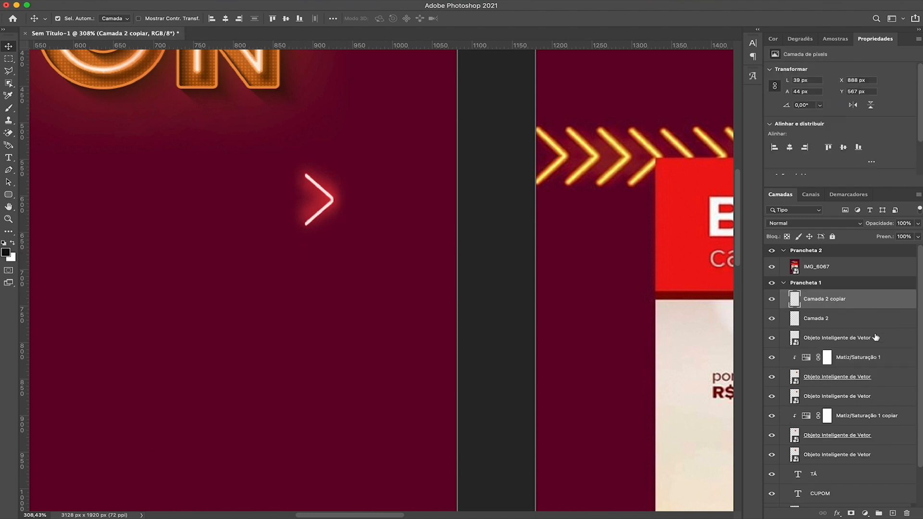
shift+click(864, 339)
right_click(832, 321)
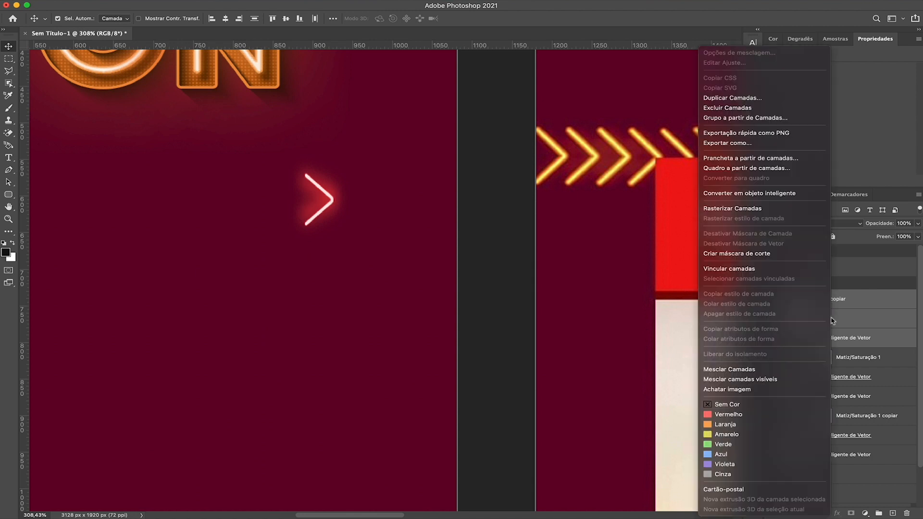
Step: Combine the chevron layers into a smart object and duplicate it beside HABIB'S, undoing misplaced copies
click(788, 193)
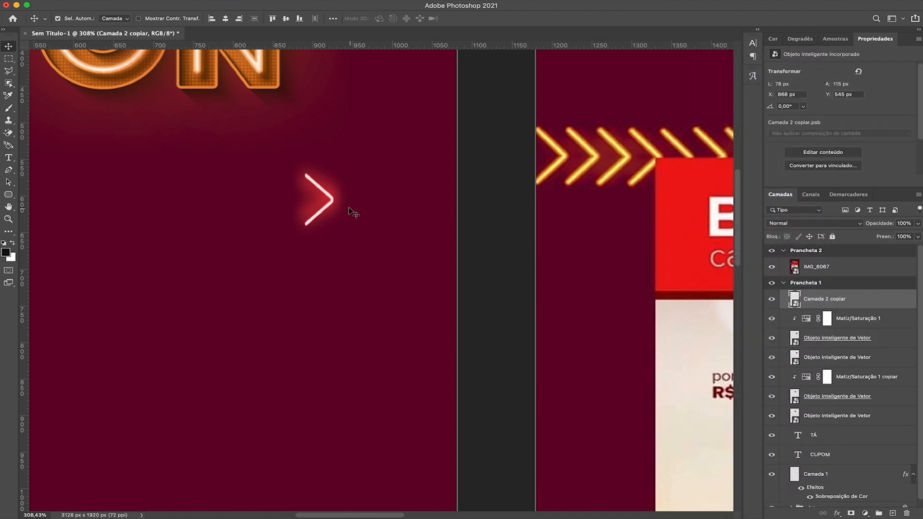
scroll(351, 209, down, 5)
scroll(497, 97, up, 5)
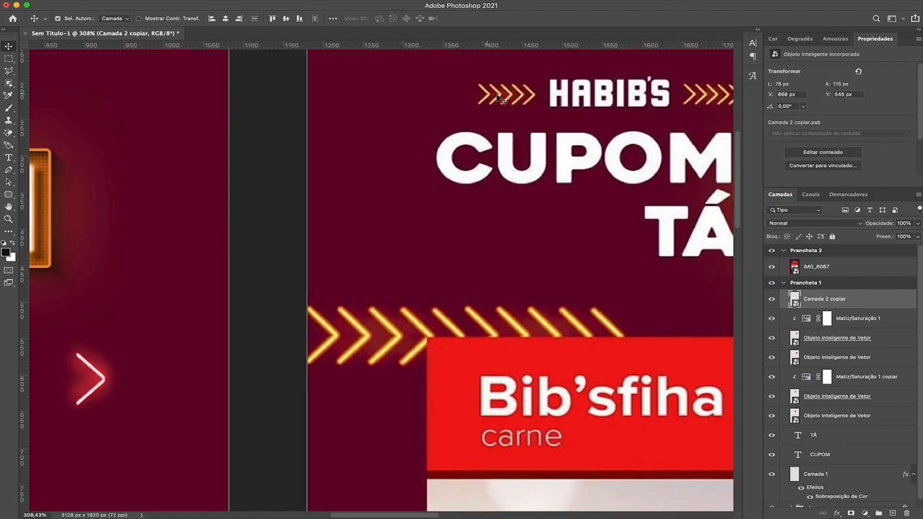
scroll(630, 101, right, 5)
scroll(411, 147, down, 3)
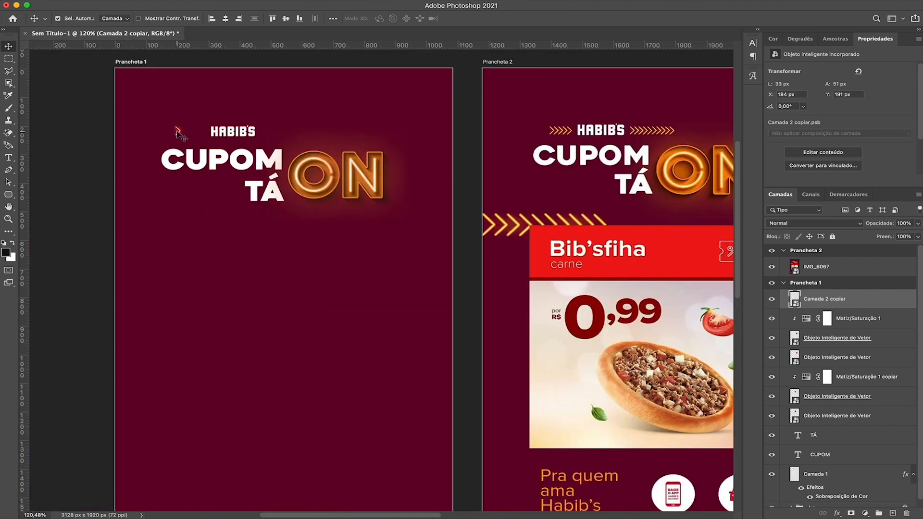
scroll(176, 132, up, 7)
drag(178, 133, 286, 135)
scroll(286, 134, down, 7)
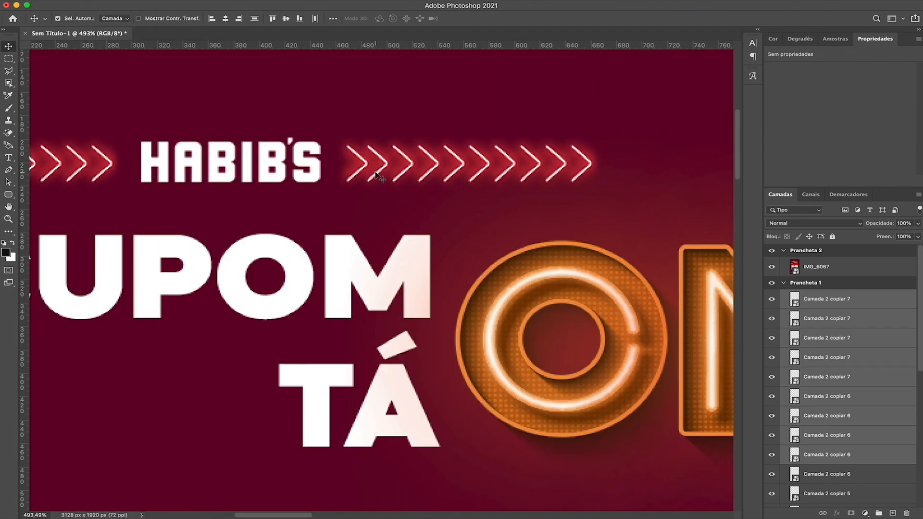
key(ctrl+z)
key(ctrl+z)
key(ctrl+z)
key(ctrl+z)
key(ctrl+z)
key(ctrl+z)
key(ctrl+z)
key(ctrl+z)
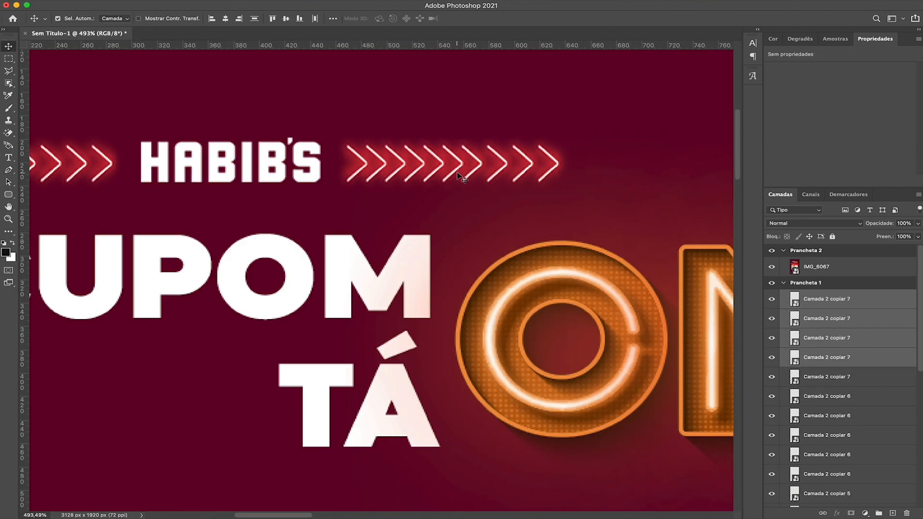
key(ctrl+z)
key(ctrl+z)
key(ctrl+z)
key(ctrl+z)
key(ctrl+z)
key(ctrl+z)
key(ctrl+z)
Step: Select one whole row of red chevrons and shift it slightly right
scroll(336, 241, left, 5)
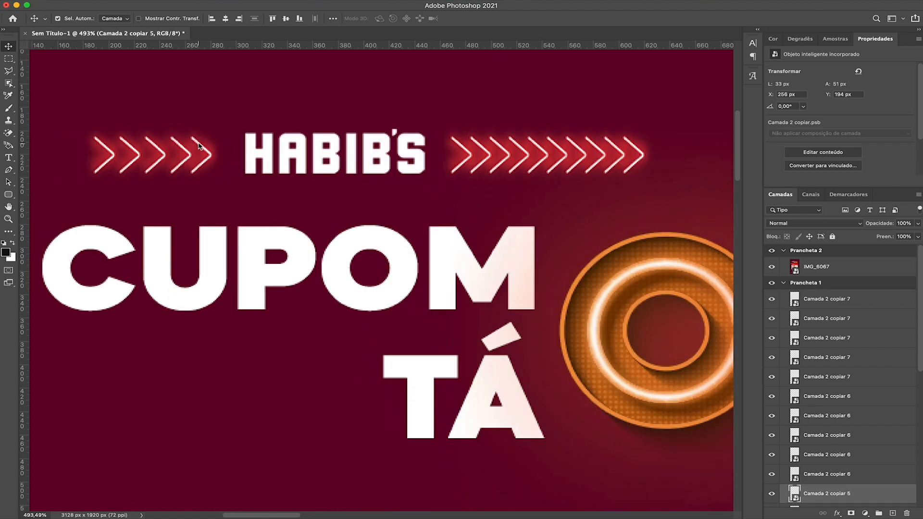
scroll(145, 154, down, 6)
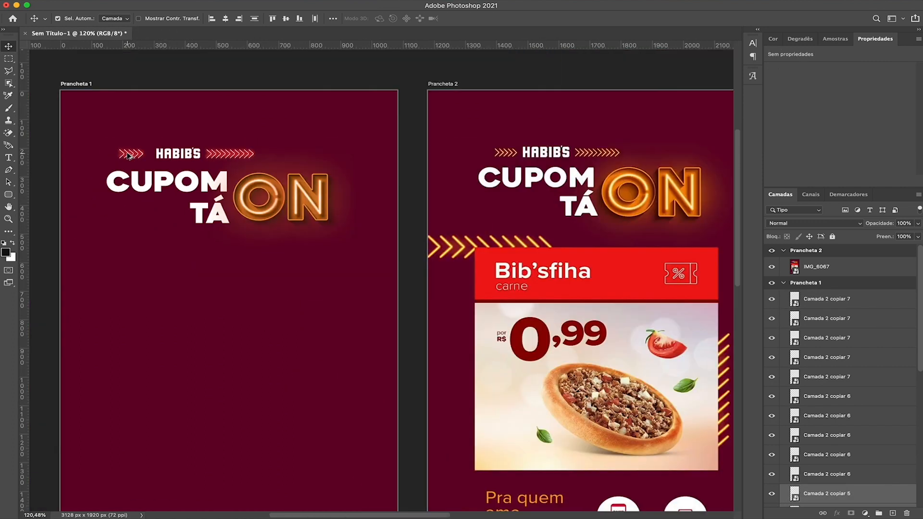
scroll(129, 156, up, 2)
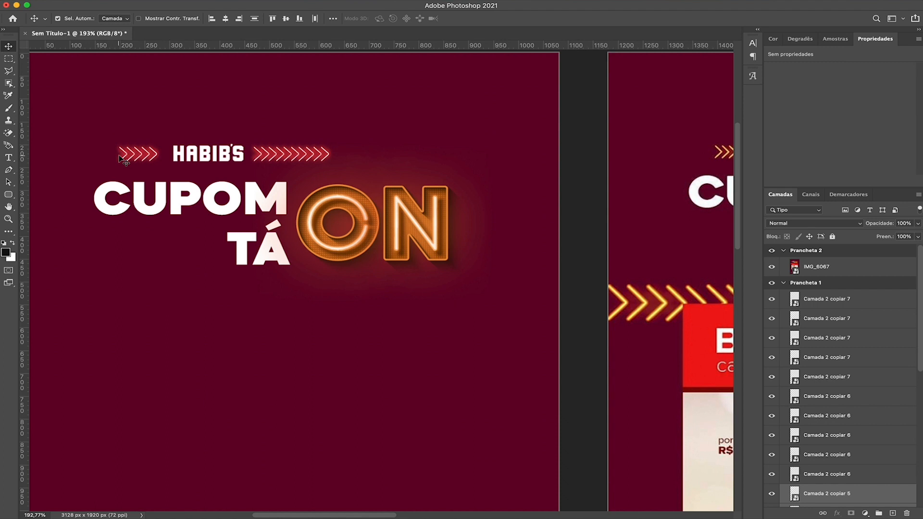
scroll(120, 158, right, 5)
scroll(77, 142, left, 1)
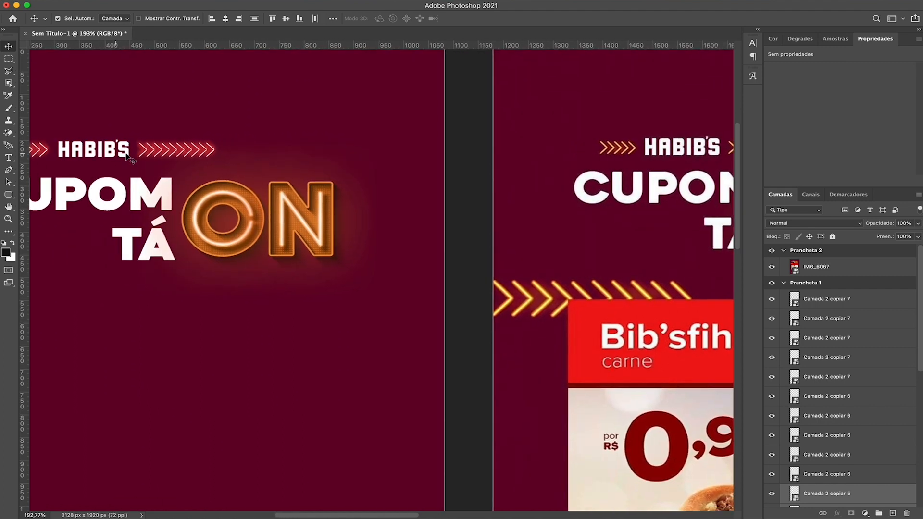
click(144, 152)
drag(140, 120, 186, 154)
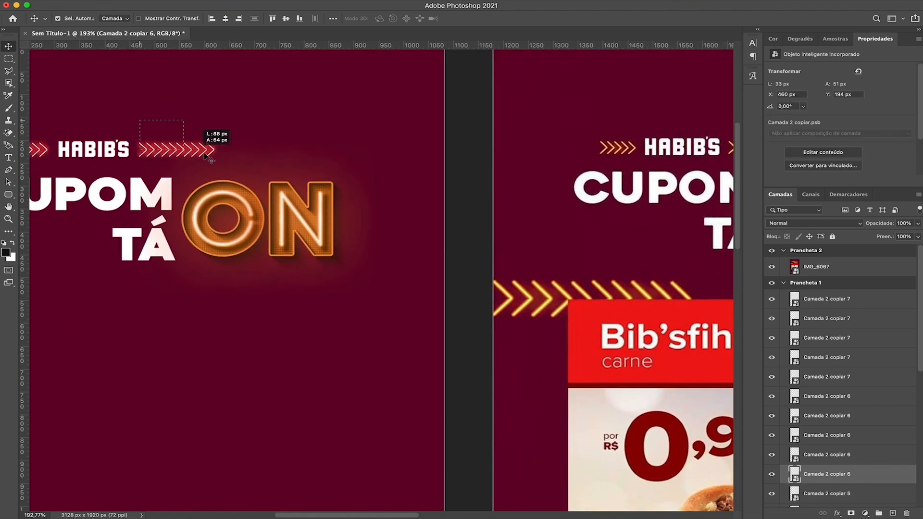
drag(187, 154, 219, 162)
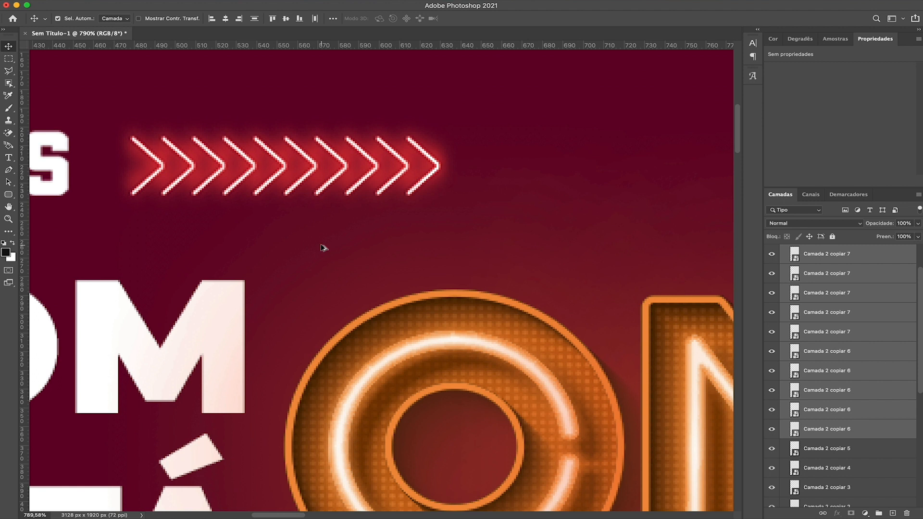
Step: Group the chevron row as Agrupar 1 and copy the Hue/Saturation adjustment above it
scroll(322, 248, down, 10)
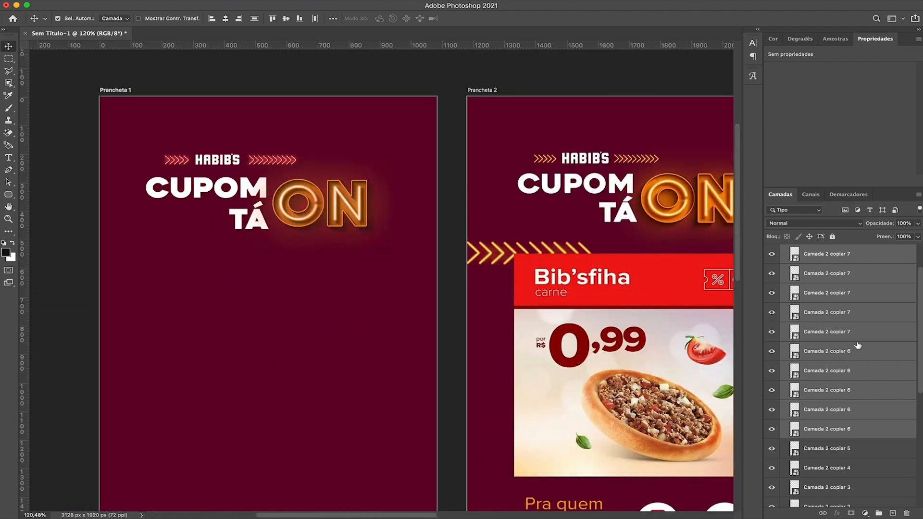
key(super+g)
scroll(826, 292, up, 1)
drag(849, 385, 821, 268)
Step: Clip Hue/Saturation to Agrupar 1, group the other chevron row as Agrupar 2 and clip a copy to it
key(super+alt+g)
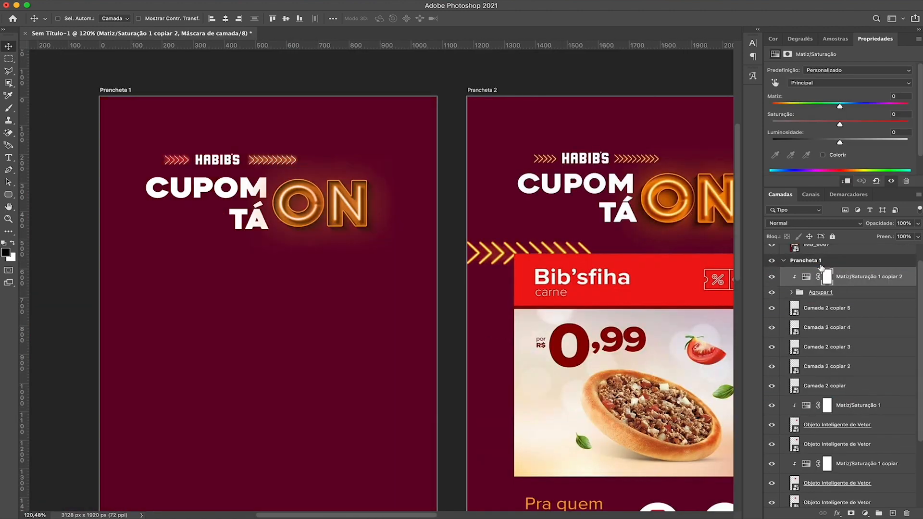
click(843, 307)
shift+click(843, 386)
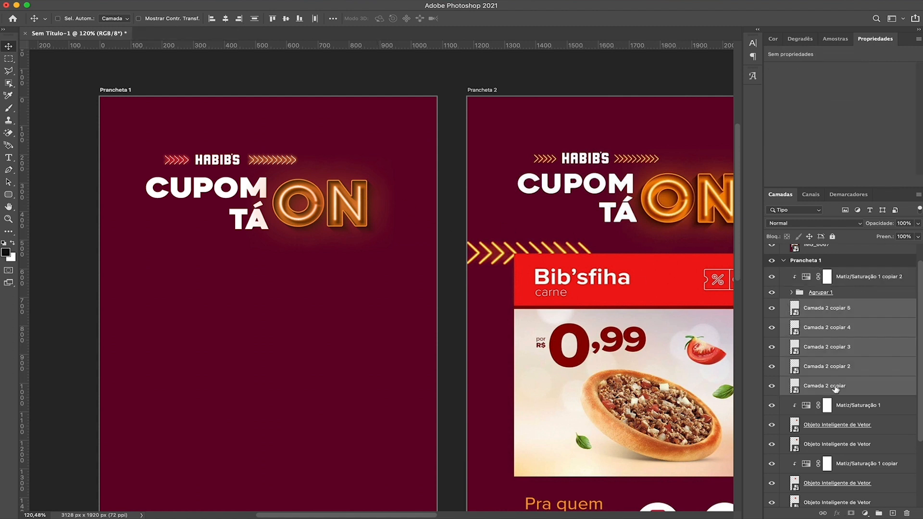
key(super+g)
drag(848, 278, 852, 301)
key(super+alt+g)
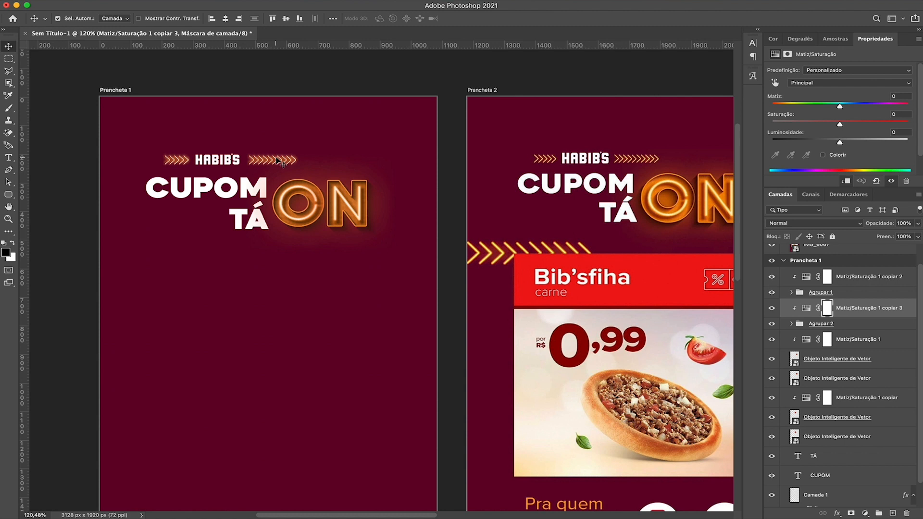
Step: Group all title layers, from the top Hue/Saturation down to the CUPOM text
scroll(278, 160, down, 3)
scroll(239, 183, up, 3)
scroll(239, 182, down, 3)
click(885, 278)
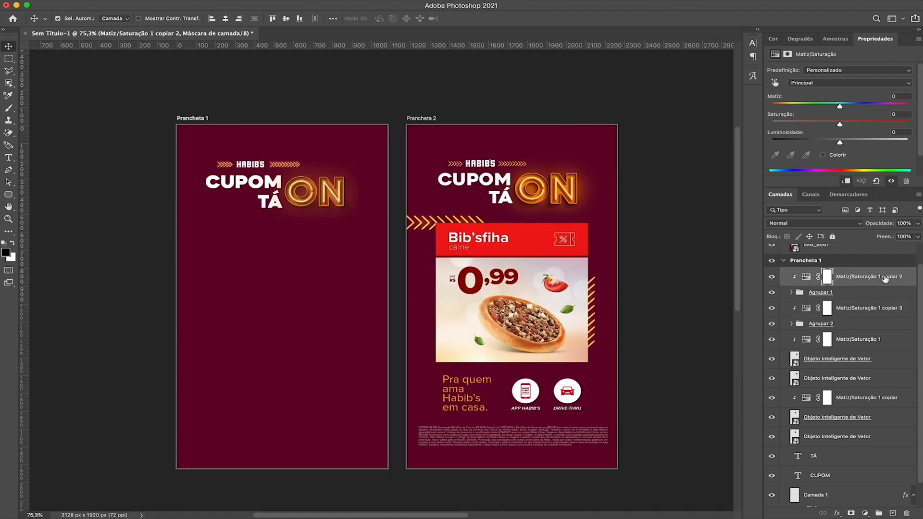
scroll(844, 439, down, 1)
shift+click(841, 446)
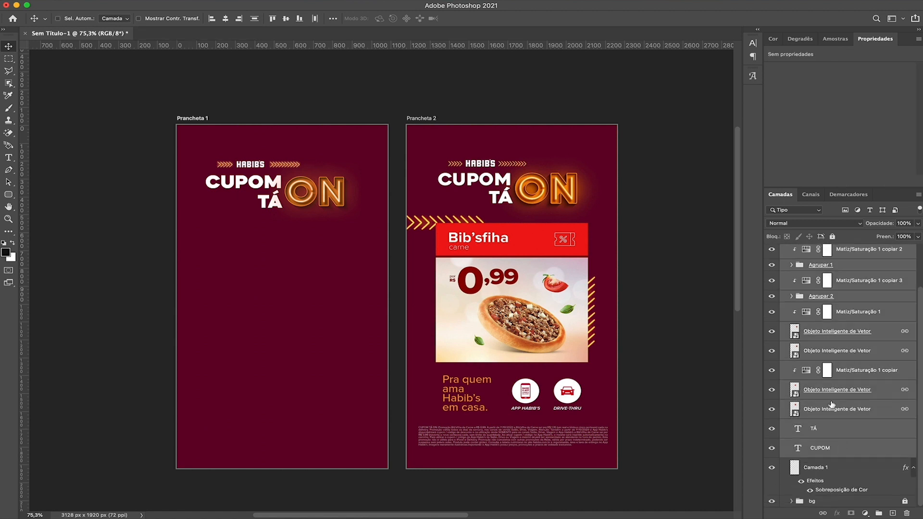
key(ctrl+g)
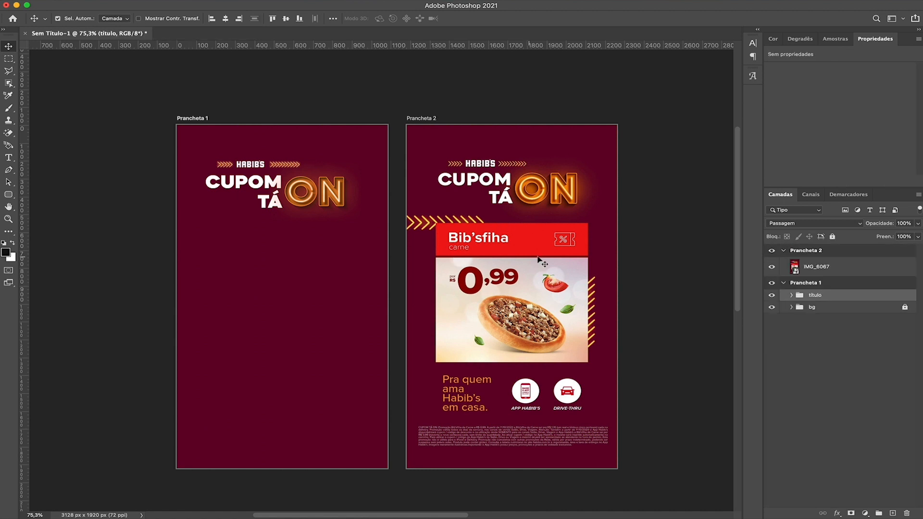
Step: Draw a black rectangle below the first title and center it horizontally on the artboard
click(9, 194)
click(52, 197)
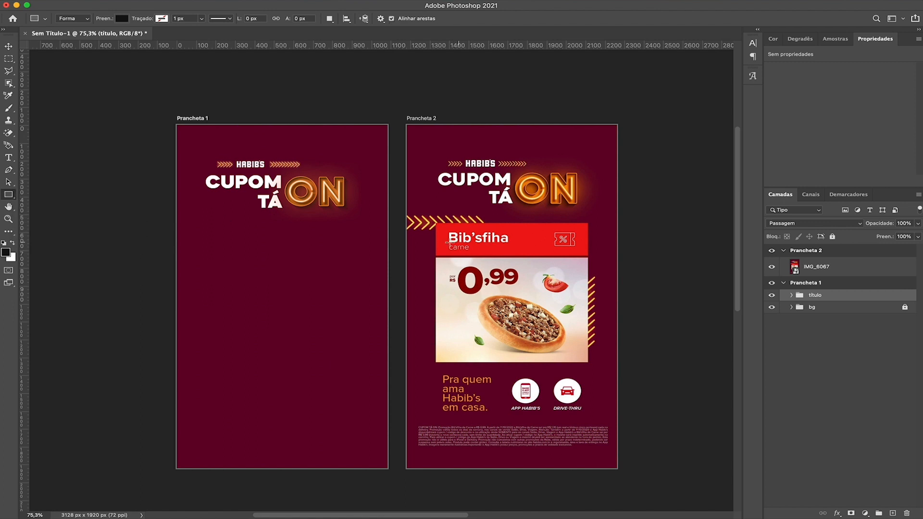
scroll(542, 249, up, 10)
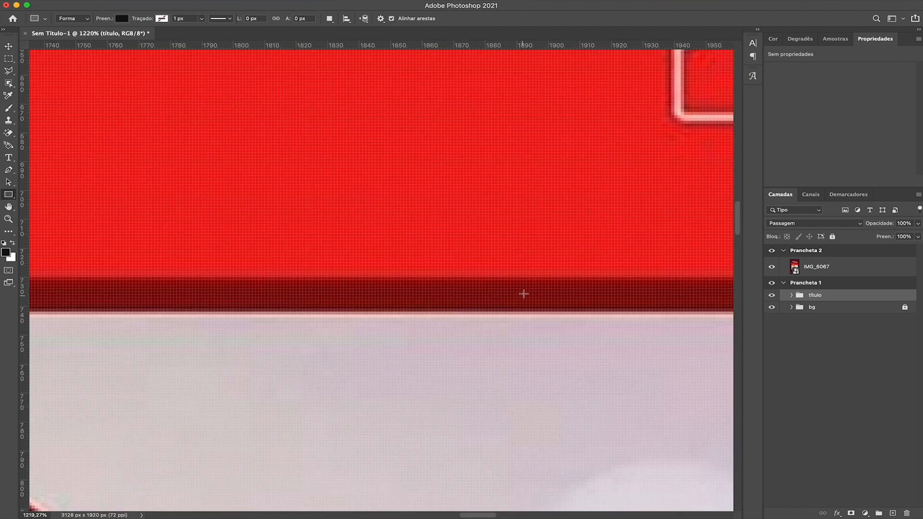
scroll(523, 294, down, 10)
scroll(552, 212, up, 3)
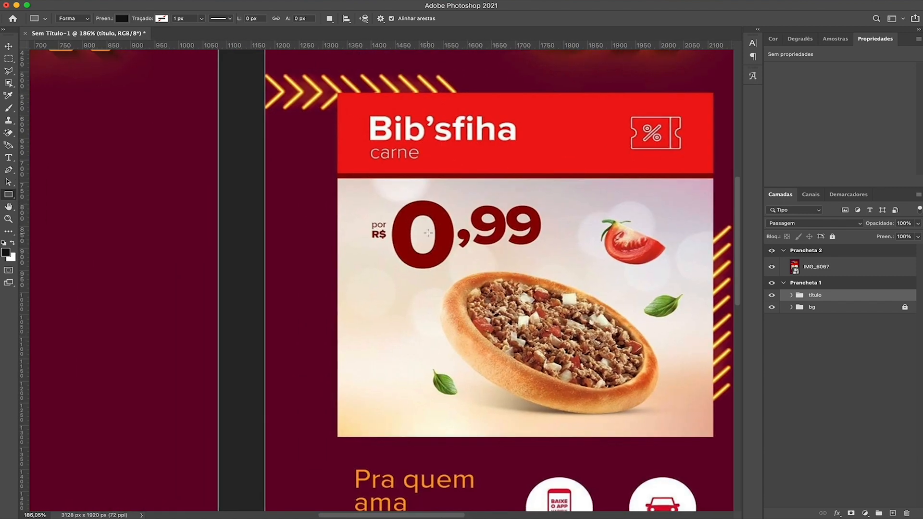
scroll(464, 223, down, 5)
scroll(456, 178, up, 3)
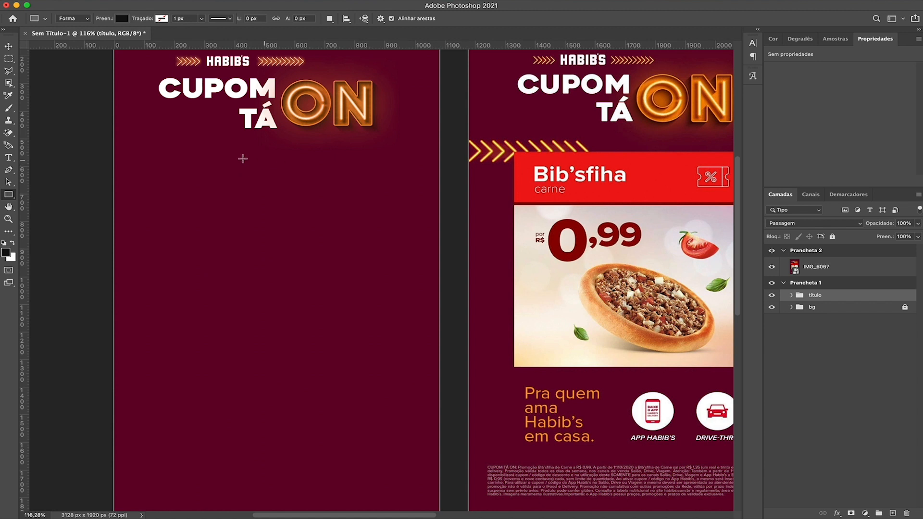
drag(167, 157, 376, 208)
key(v)
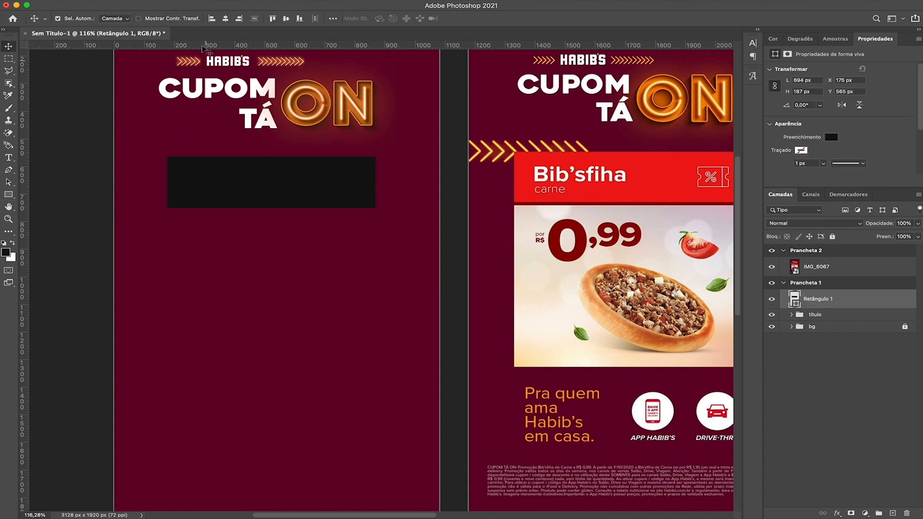
click(225, 19)
click(104, 137)
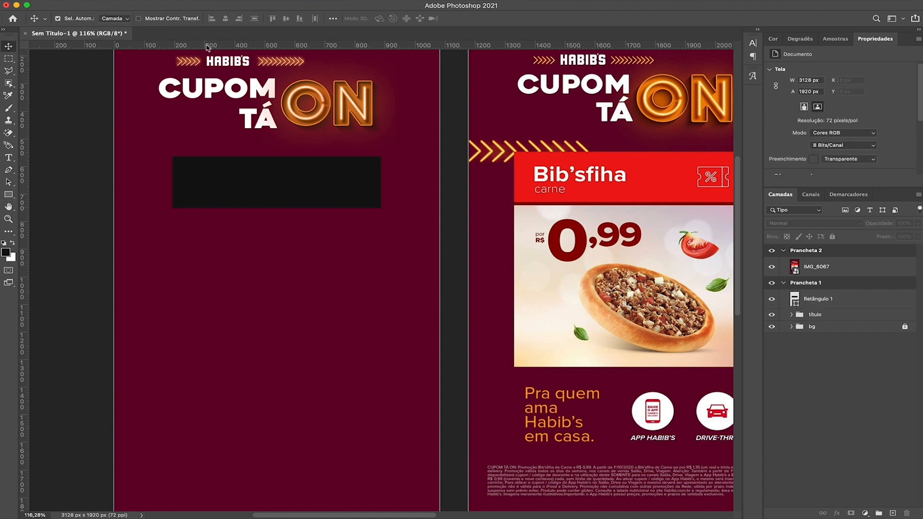
Step: Add three guides matching the red header's top, bottom and strip, then fit the rectangle to them
drag(378, 45, 410, 152)
drag(432, 45, 479, 202)
drag(504, 45, 483, 367)
click(345, 182)
drag(343, 182, 344, 181)
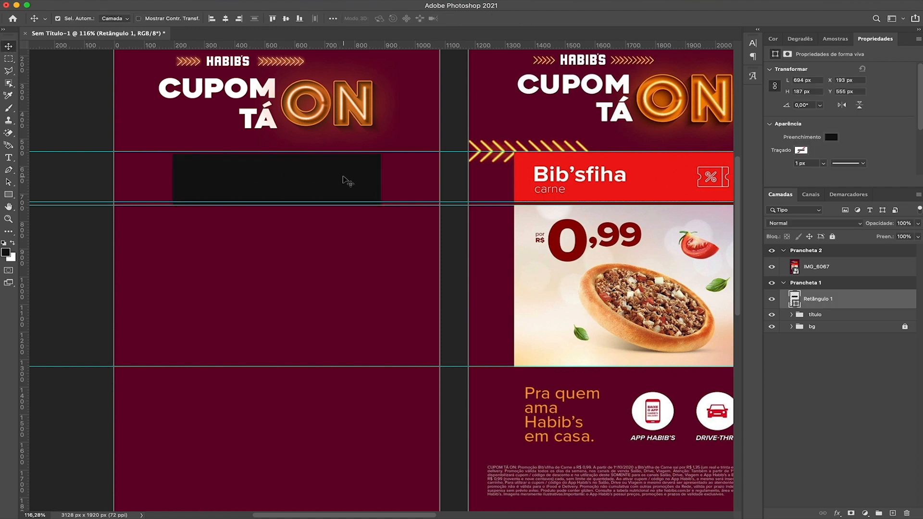
scroll(282, 202, up, 10)
drag(279, 221, 278, 218)
Step: Duplicate the rectangle with Ctrl+J and squash the copy into a thin strip beneath it
key(ctrl+j)
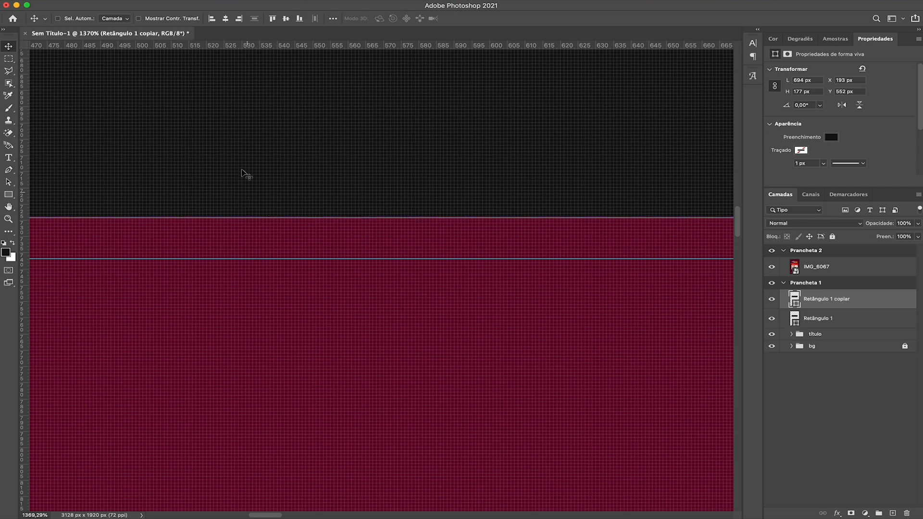
key(ctrl+t)
drag(287, 99, 280, 457)
drag(279, 77, 282, 236)
key(Return)
scroll(283, 263, down, 6)
scroll(283, 263, down, 2)
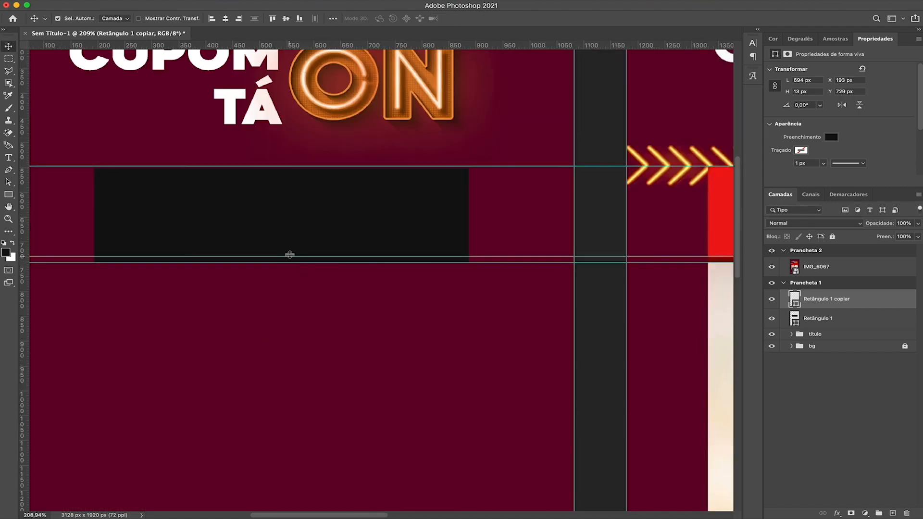
Step: Alt-drag another copy below the strip and stretch it down to the guide as the body
drag(296, 199, 308, 295)
scroll(309, 296, down, 3)
key(ctrl+t)
drag(327, 252, 332, 368)
key(Return)
scroll(262, 173, down, 3)
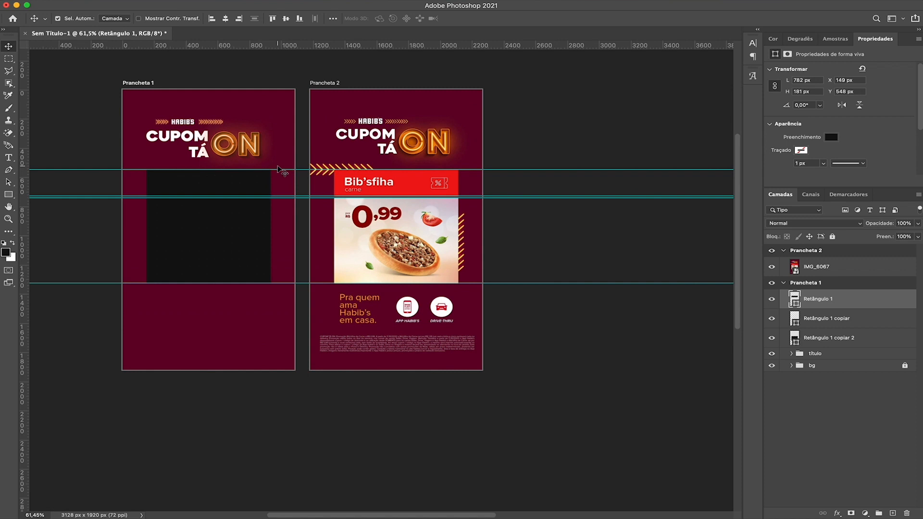
Step: Remove all three guides from the artboard
drag(279, 169, 273, 18)
drag(289, 196, 273, 19)
drag(279, 283, 298, 10)
scroll(346, 178, left, 3)
Step: Fill the header rectangle with the banner's red sampled via the color picker
click(345, 191)
click(286, 179)
click(833, 139)
click(905, 155)
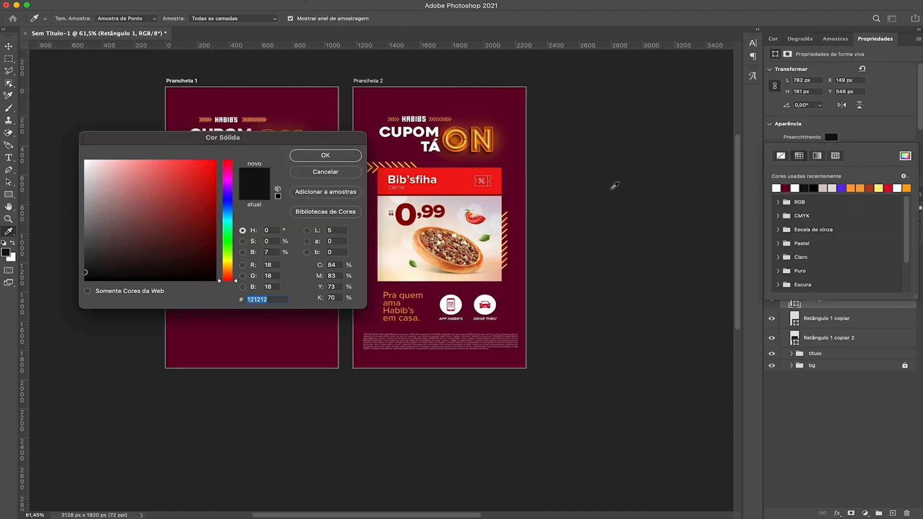
click(451, 179)
key(Return)
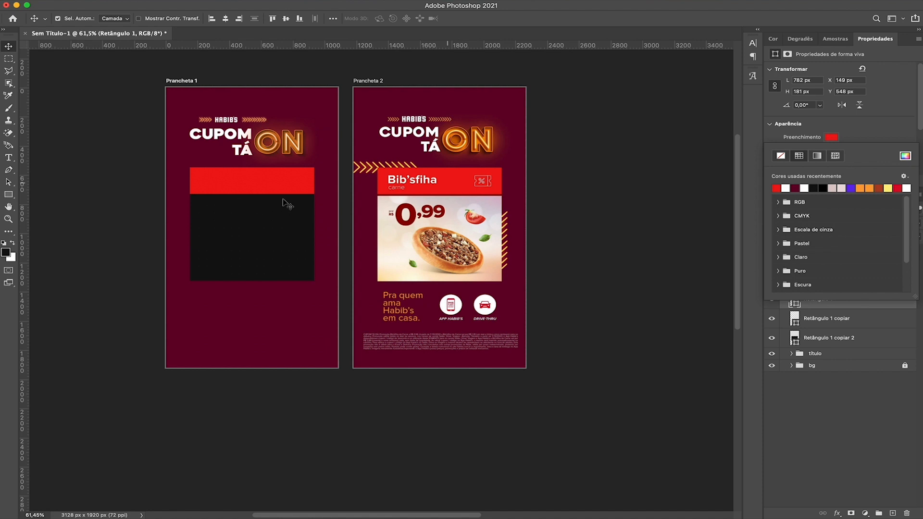
key(Escape)
Step: Fill the thin strip rectangle with the dark red sampled from under the banner
click(827, 319)
click(832, 138)
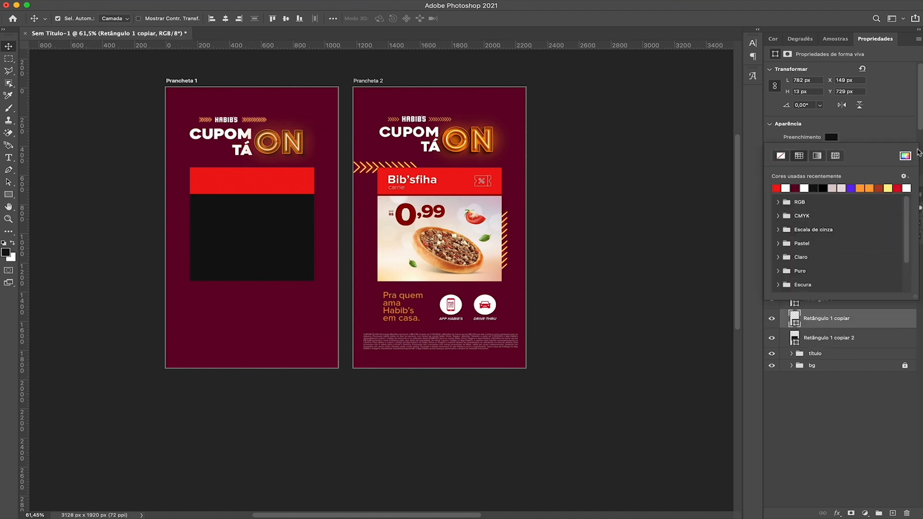
click(906, 156)
scroll(475, 252, up, 10)
click(490, 375)
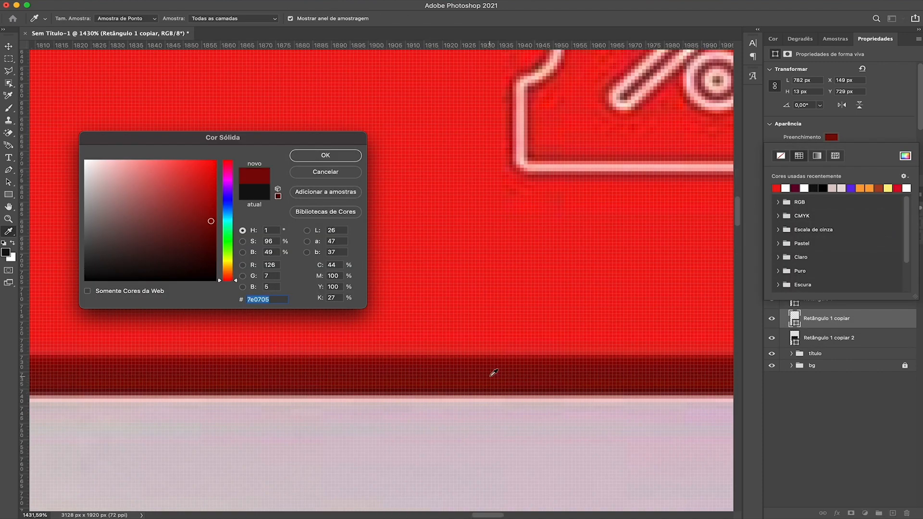
key(Return)
scroll(480, 375, down, 10)
scroll(324, 336, up, 6)
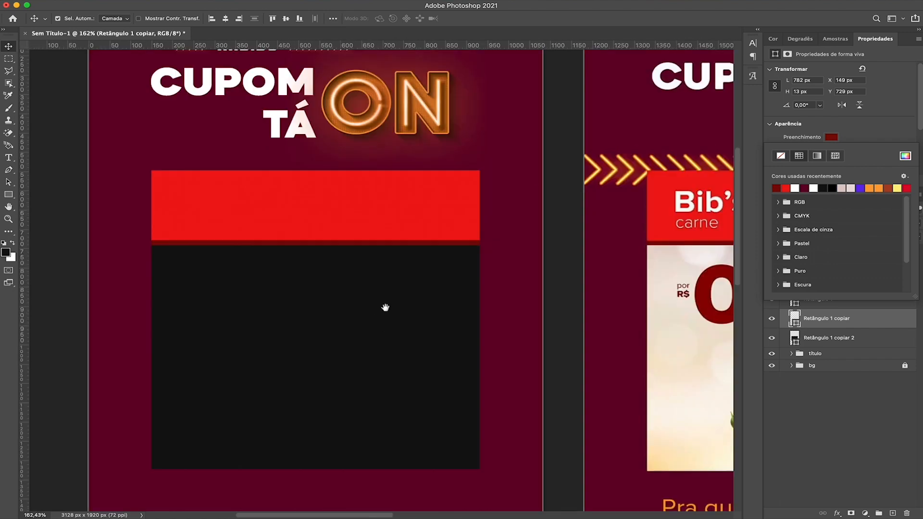
Step: Zoom out to view both artboards and select the black card body rectangle
key(Escape)
scroll(317, 248, down, 3)
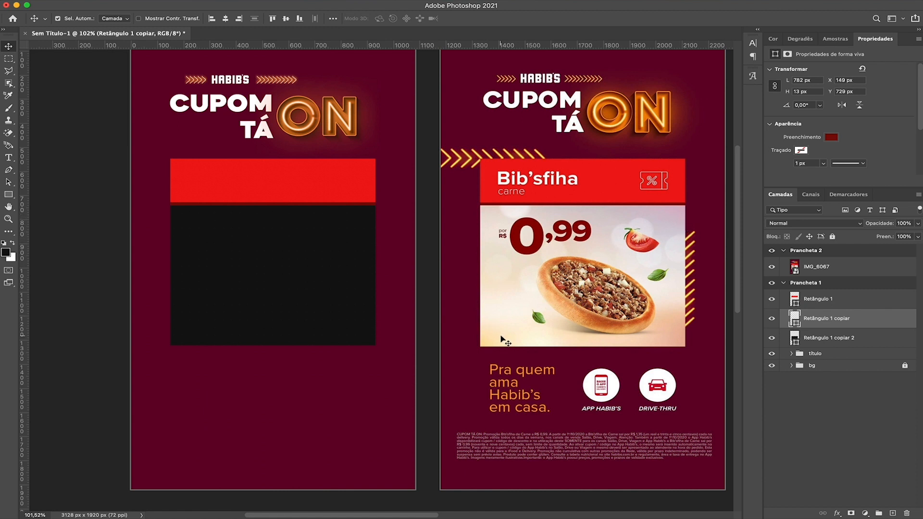
click(517, 256)
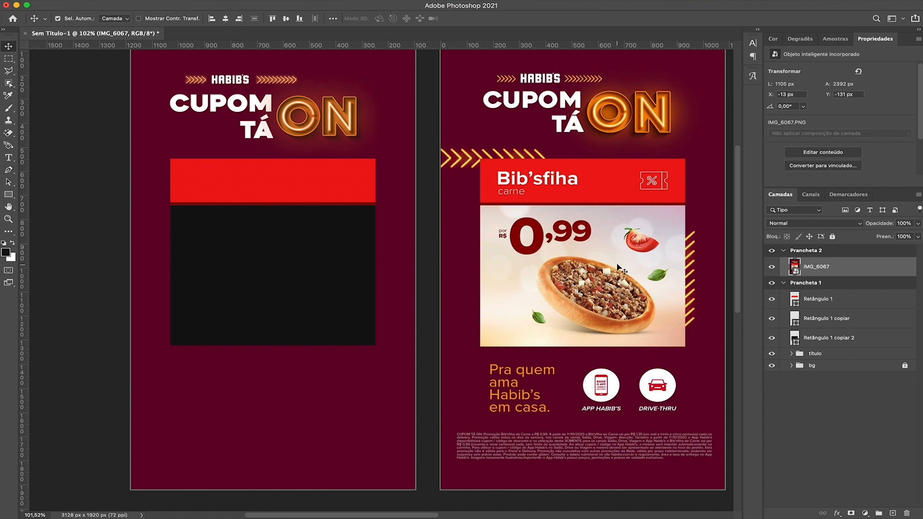
click(290, 250)
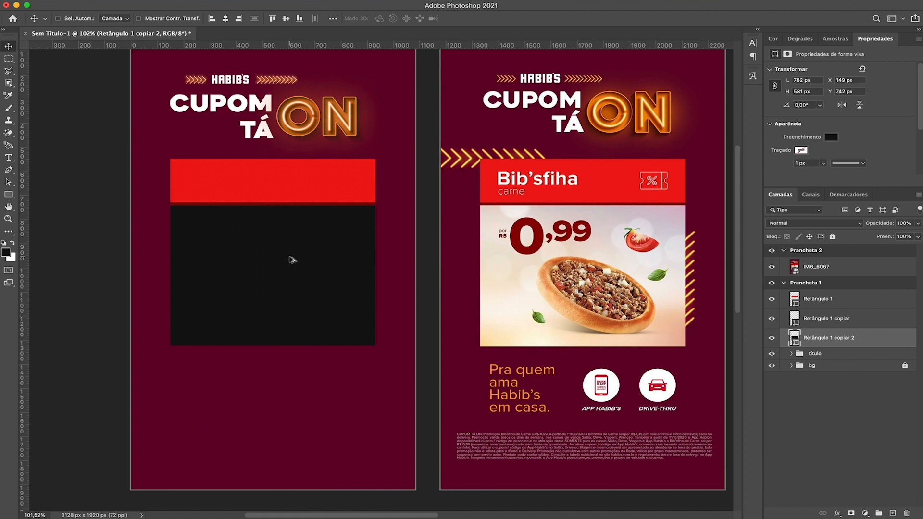
Step: Add a new layer, set a soft brush to size 570, and try pink strokes
key(super+shift+alt+n)
key(b)
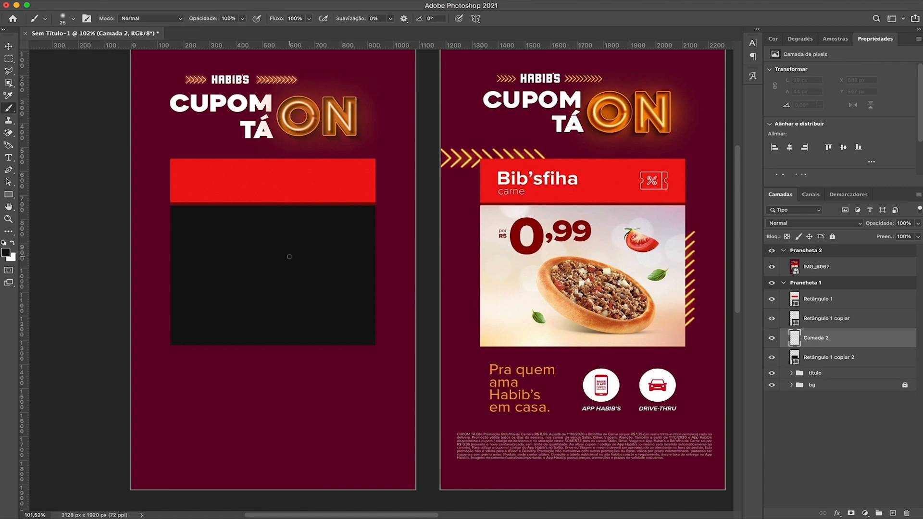
drag(278, 254, 290, 236)
mouse_move(207, 159)
mouse_down()
mouse_move(433, 206)
mouse_move(449, 251)
mouse_up()
key(ctrl+z)
mouse_move(392, 243)
mouse_down()
mouse_move(149, 207)
mouse_move(269, 289)
mouse_move(134, 320)
mouse_move(288, 384)
mouse_up()
mouse_move(22, 165)
mouse_down()
mouse_move(371, 164)
mouse_move(5, 218)
mouse_up()
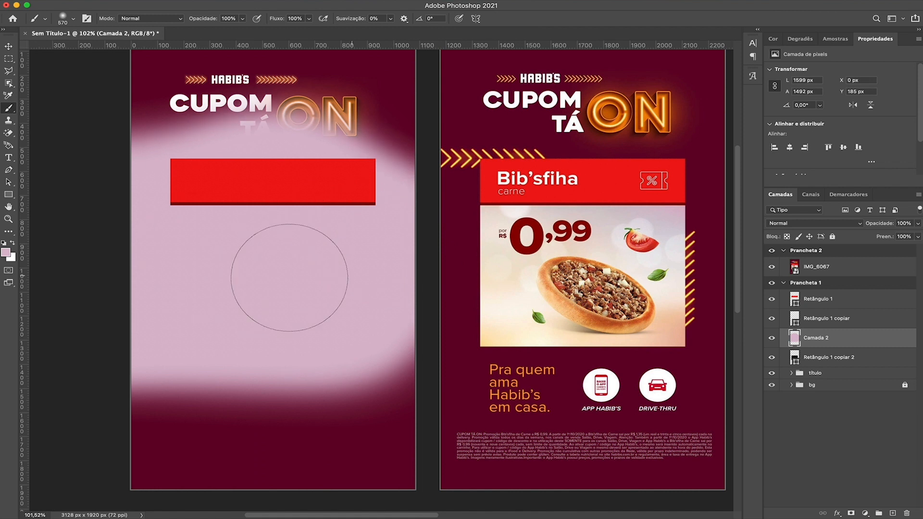
key(ctrl+z)
key(ctrl+z)
key(ctrl+z)
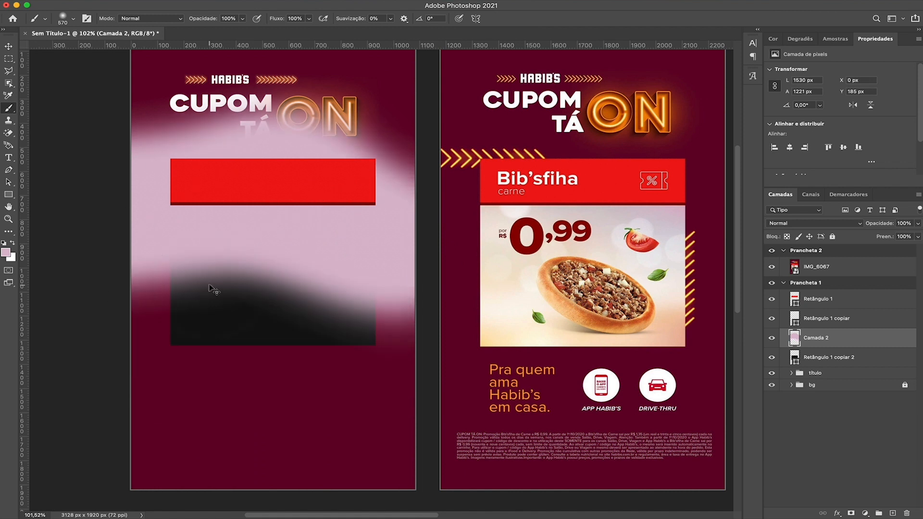
Step: Clip the paint layer to the body rectangle and brush light pink across it
key(ctrl+alt+g)
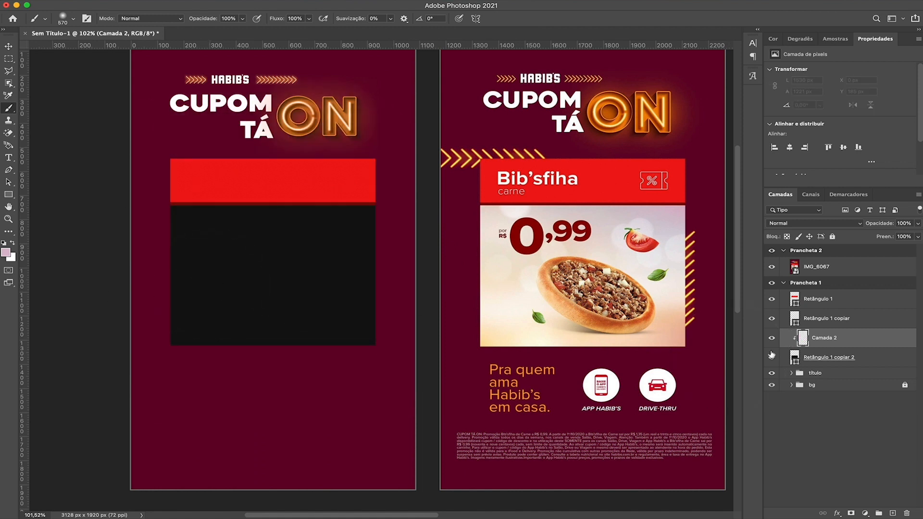
click(385, 228)
key(ctrl+z)
mouse_move(312, 226)
mouse_down()
mouse_move(408, 207)
mouse_move(309, 175)
mouse_move(87, 165)
mouse_move(359, 260)
mouse_move(186, 309)
mouse_up()
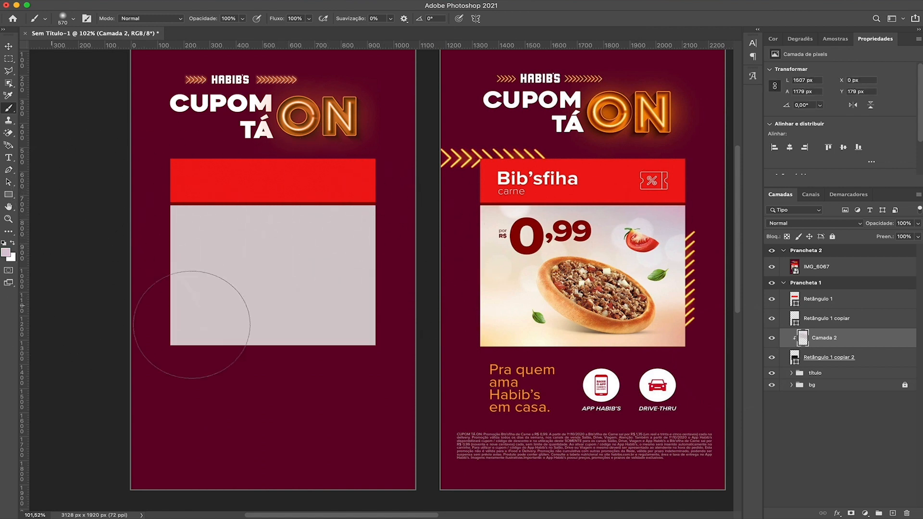
Step: On a new layer, tint the body's lower-left corner and bottom edge with cream sampled from the photo
key(super+shift+alt+n)
alt+click(493, 336)
alt+click(493, 336)
drag(182, 337, 208, 420)
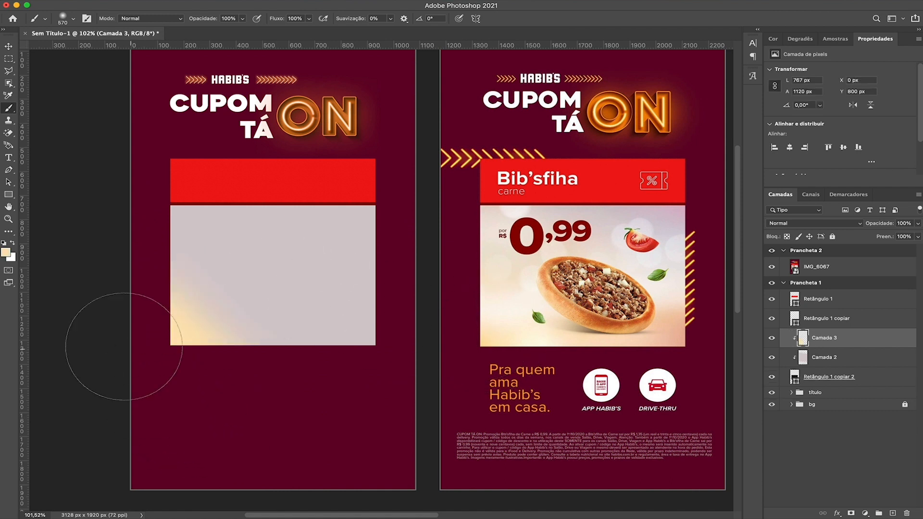
mouse_move(330, 422)
mouse_down()
mouse_move(267, 428)
mouse_move(421, 412)
mouse_move(409, 369)
mouse_move(242, 409)
mouse_move(161, 412)
mouse_up()
Step: Paint a photo-sampled peach glow on the lower right in another clipped layer
alt+click(678, 322)
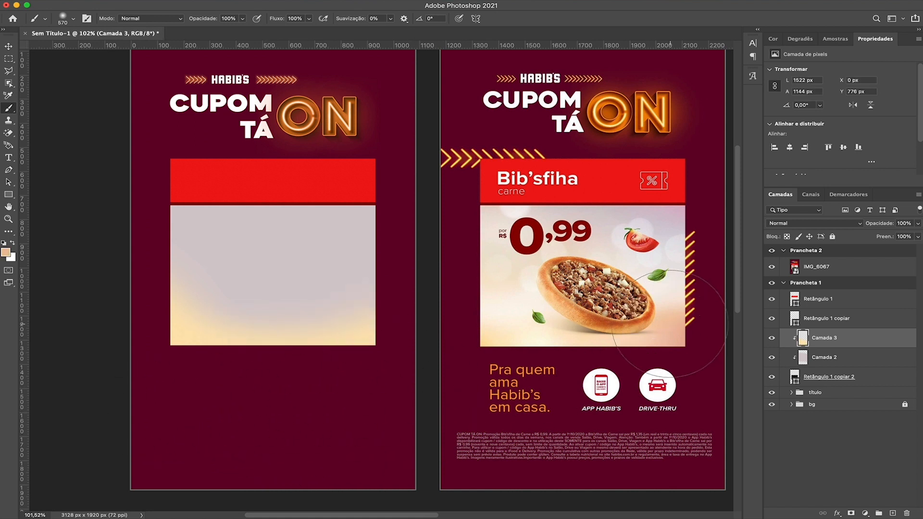
key(super+shift+alt+n)
drag(380, 356, 260, 287)
key(super+shift+alt+n)
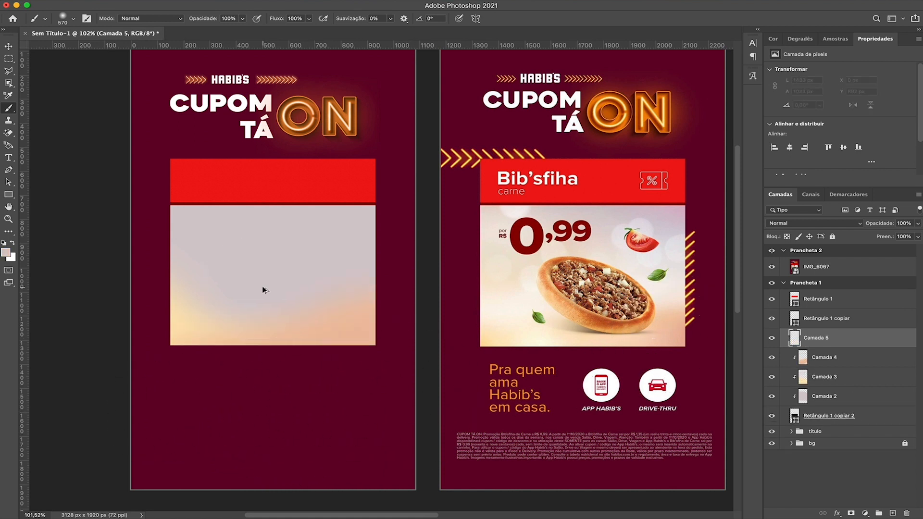
alt+click(820, 340)
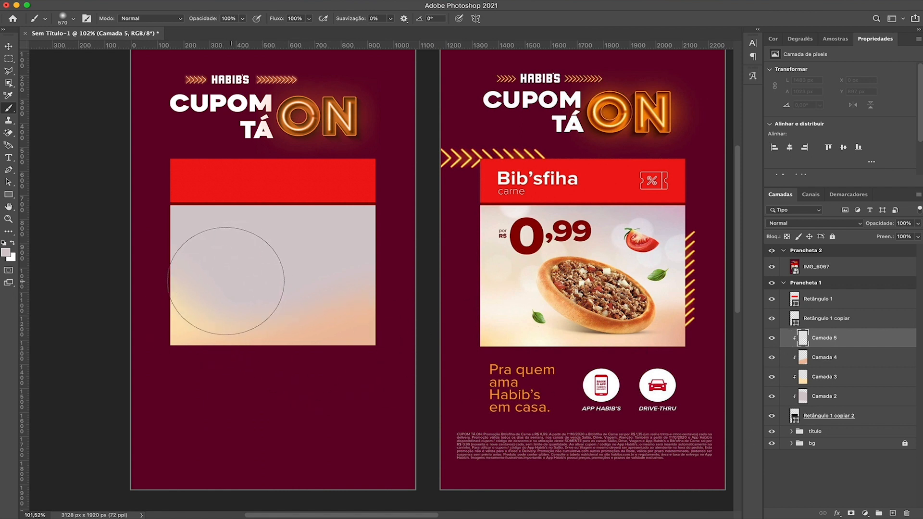
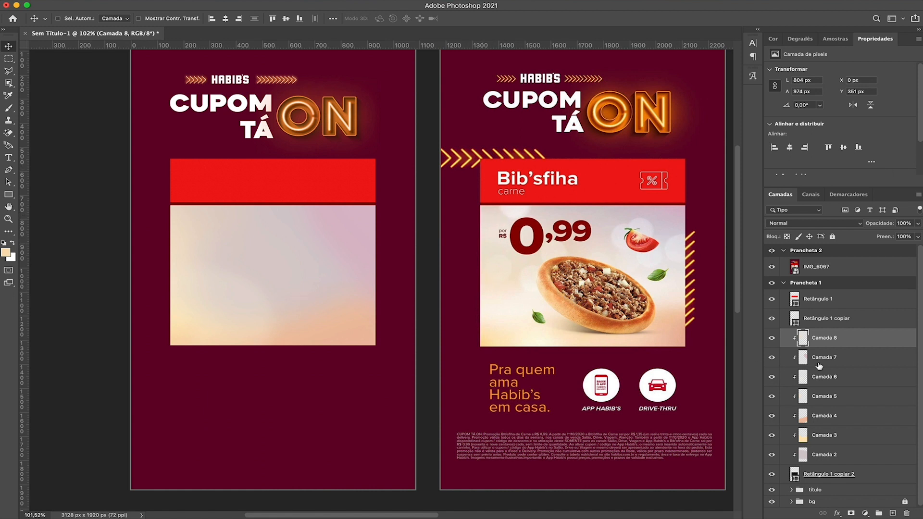
Step: Add a new layer clipped to the image box and set a white brush to 96 px, 58% hardness
key(alt+shift+super+n)
key(alt+super+g)
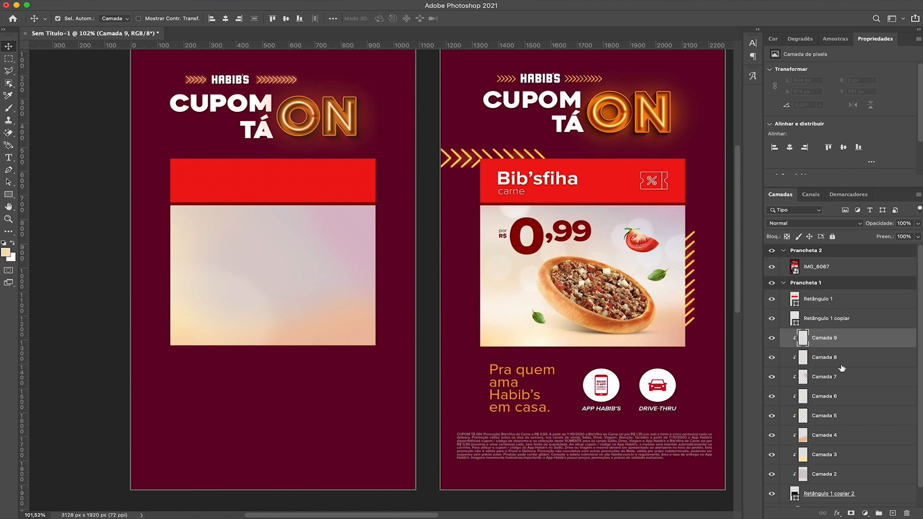
key(b)
alt+click(649, 220)
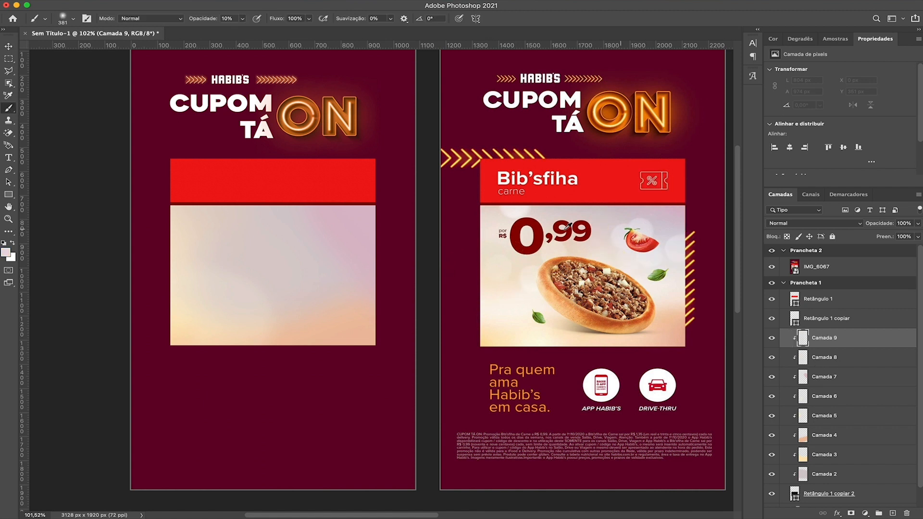
drag(311, 238, 263, 235)
mouse_move(336, 231)
mouse_down()
mouse_move(363, 230)
mouse_move(334, 232)
mouse_move(339, 270)
mouse_up()
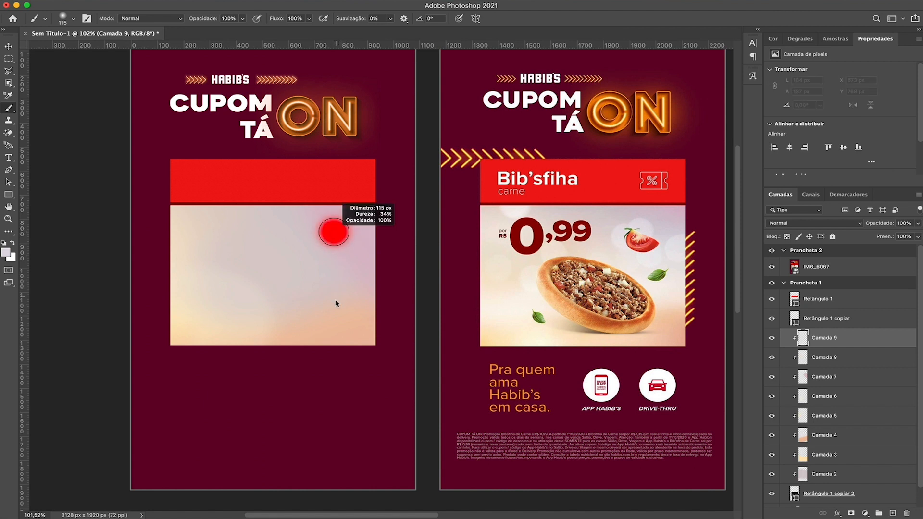
drag(336, 308, 337, 310)
drag(323, 236, 322, 237)
Step: Dab six soft white bokeh spots across the image box and fade the layer to 30% opacity
click(324, 235)
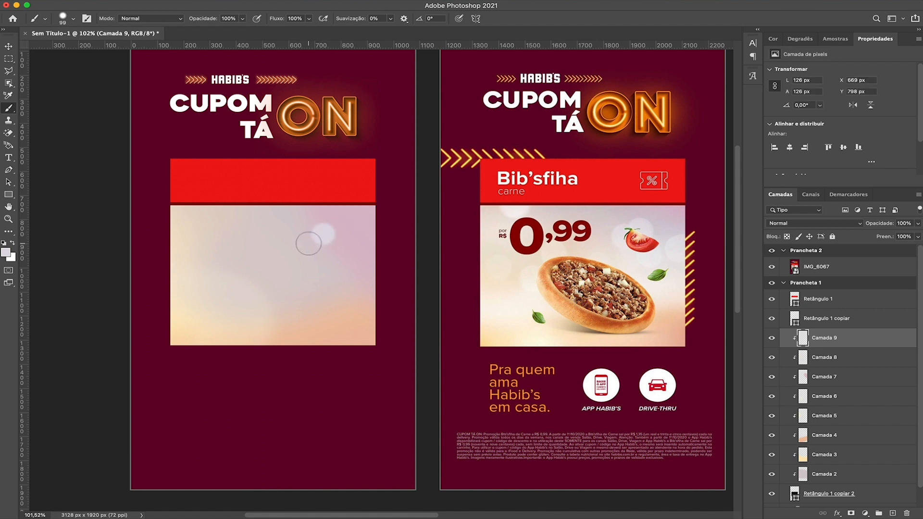
click(306, 243)
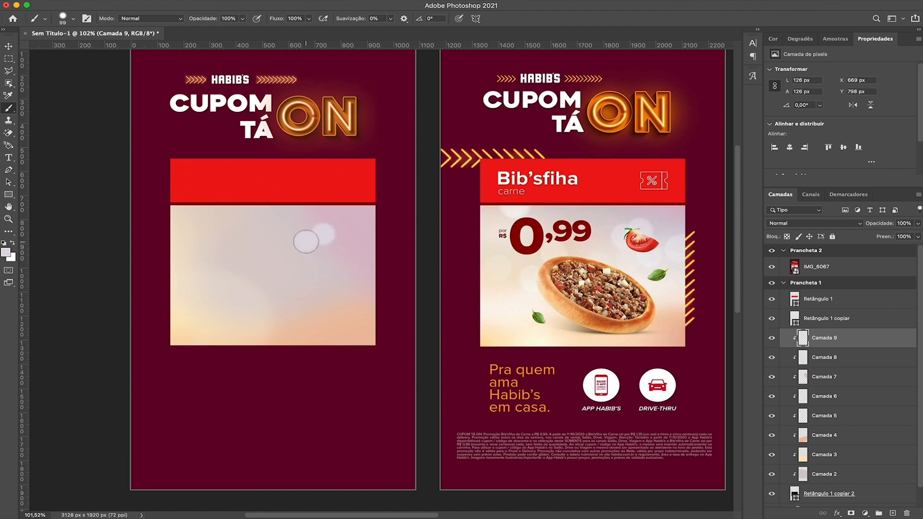
click(369, 249)
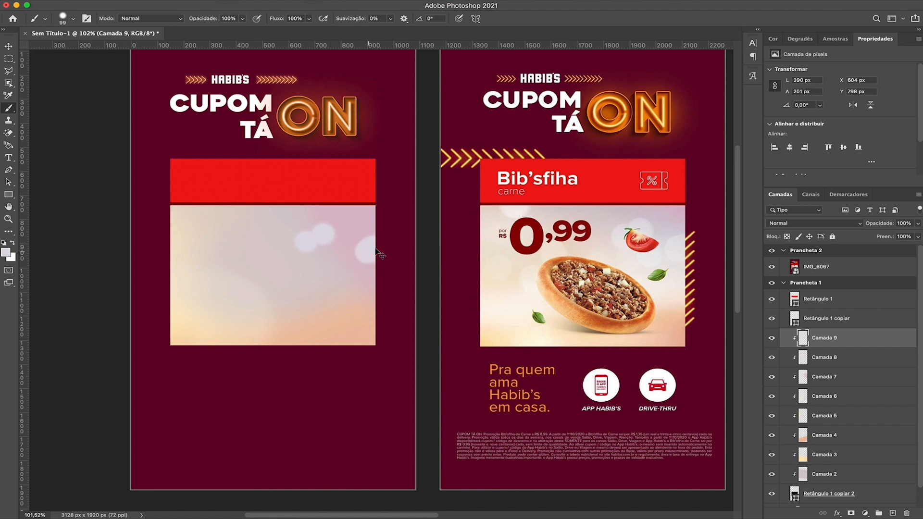
click(330, 259)
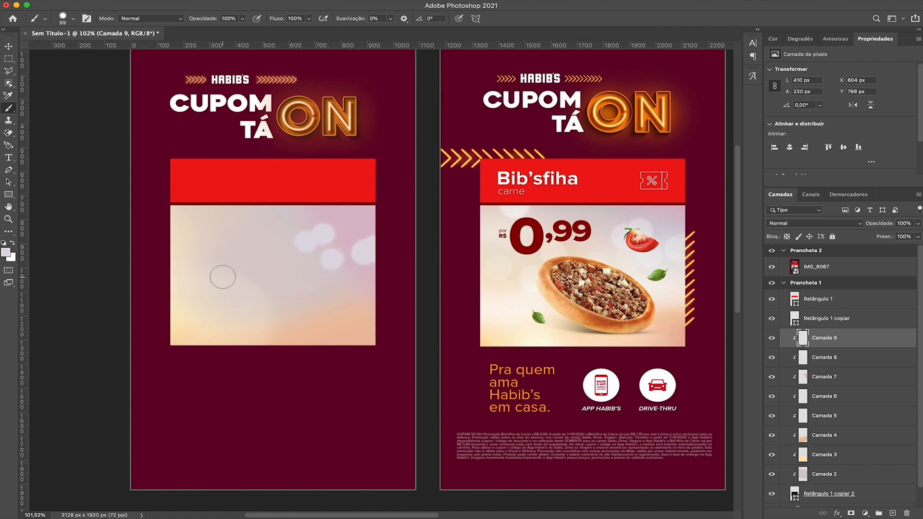
click(235, 273)
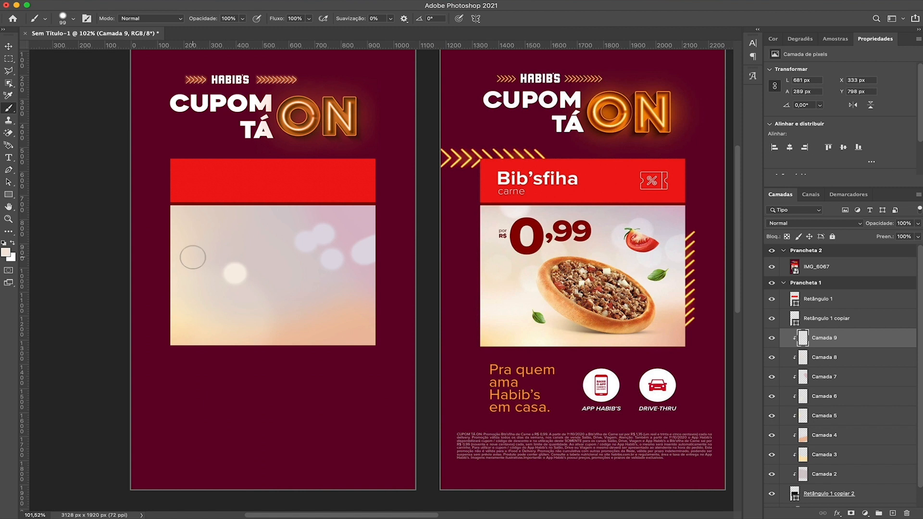
click(202, 209)
key(v)
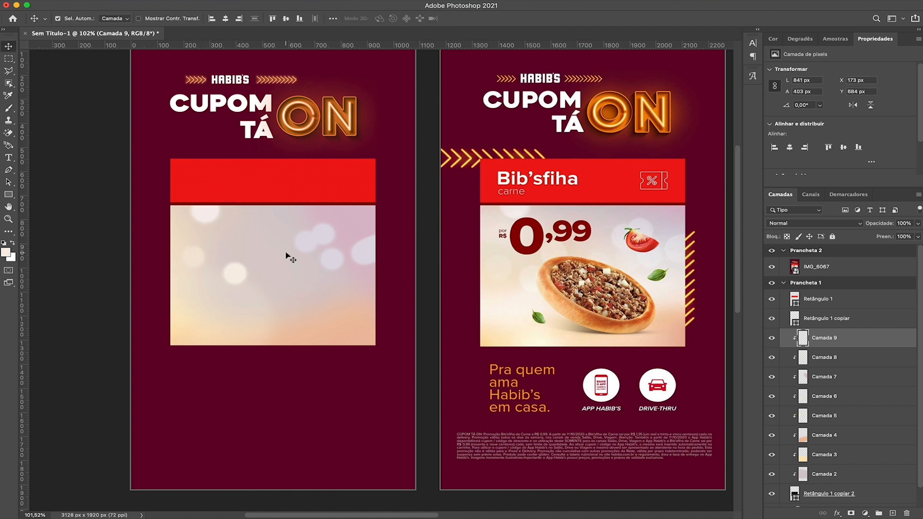
key(5)
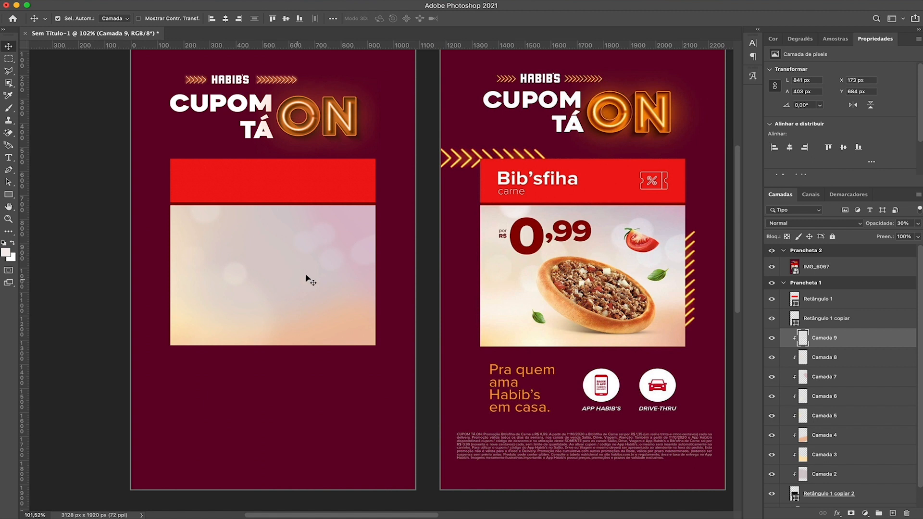
Step: Copy the CUPOM text into the image box and retype the copies as 'POR' and 'R$'
click(218, 104)
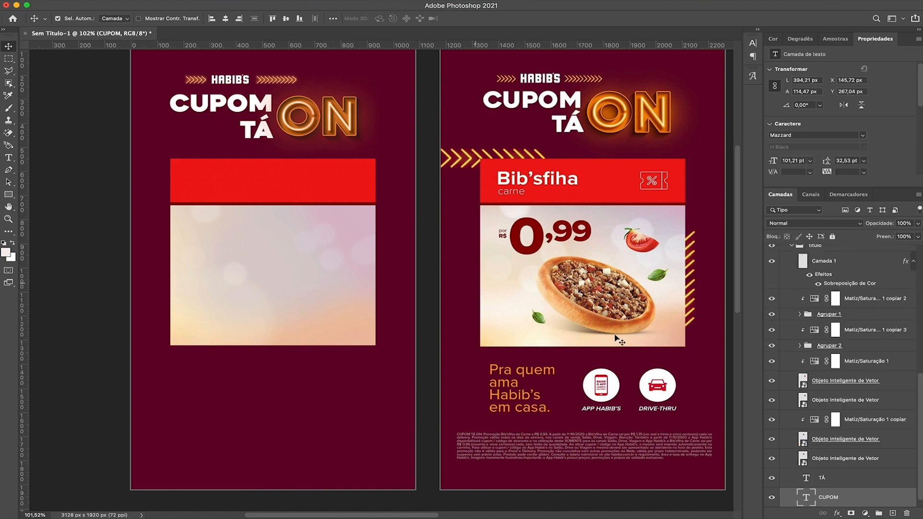
drag(871, 498, 832, 301)
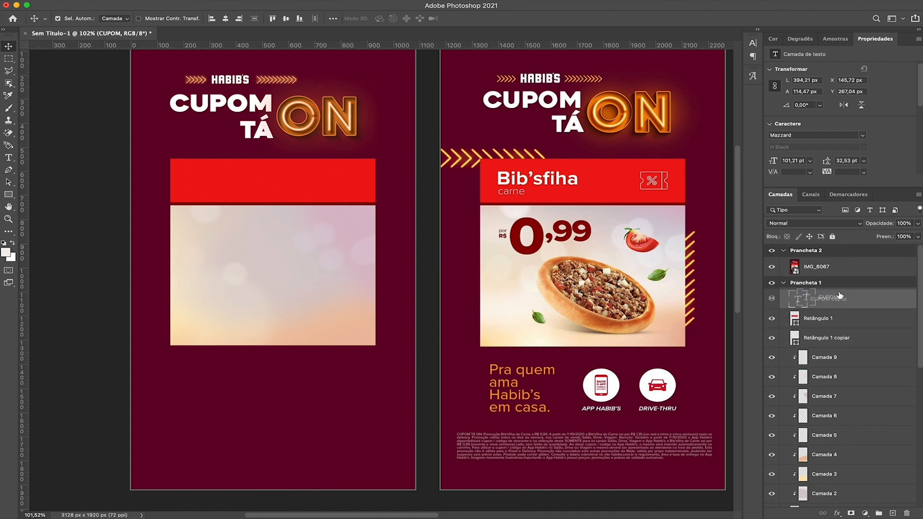
drag(225, 101, 207, 258)
double_click(225, 226)
text(POR)
key(ctrl+Return)
double_click(206, 255)
text(R$)
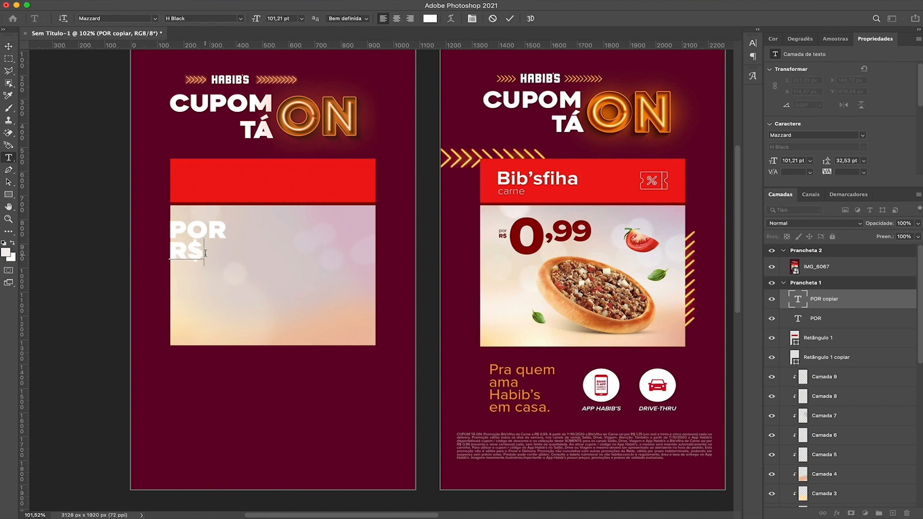
key(ctrl+Return)
Step: Add text copies reading '0', ',' and '99', then type 'mont' in the font field
drag(202, 251, 250, 261)
double_click(257, 248)
text(0)
key(ctrl+Return)
double_click(263, 249)
text(,)
key(ctrl+Return)
double_click(281, 250)
text(99)
key(ctrl+Return)
click(243, 254)
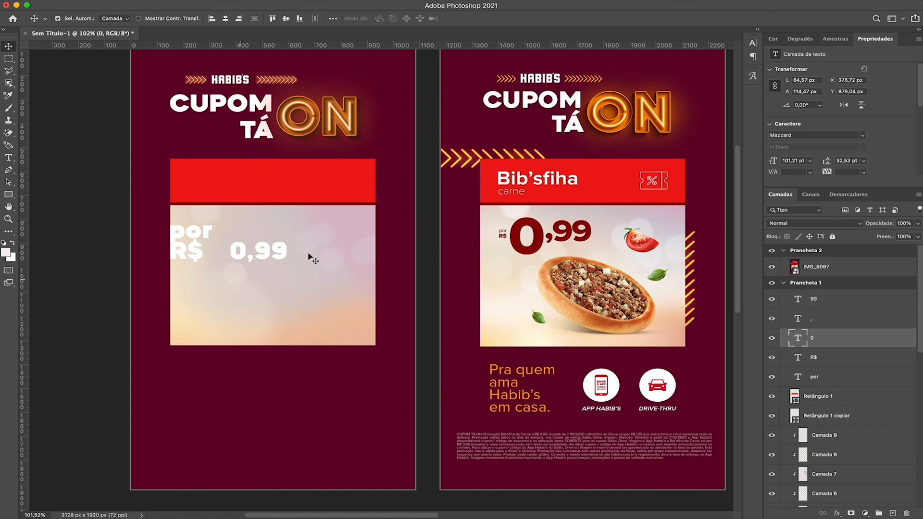
text(mont)
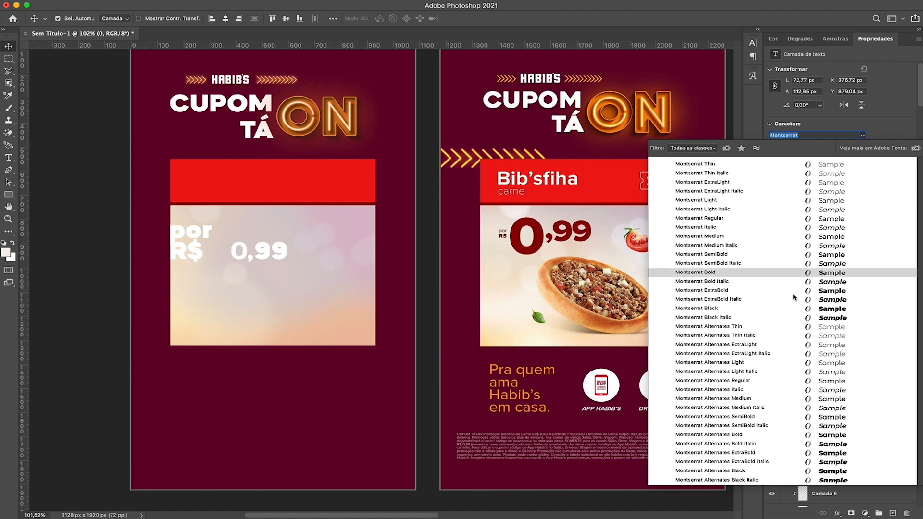
Step: Apply Montserrat to the price, set 'por' to Regular weight and scale it down
click(158, 231)
scroll(159, 230, up, 5)
click(222, 236)
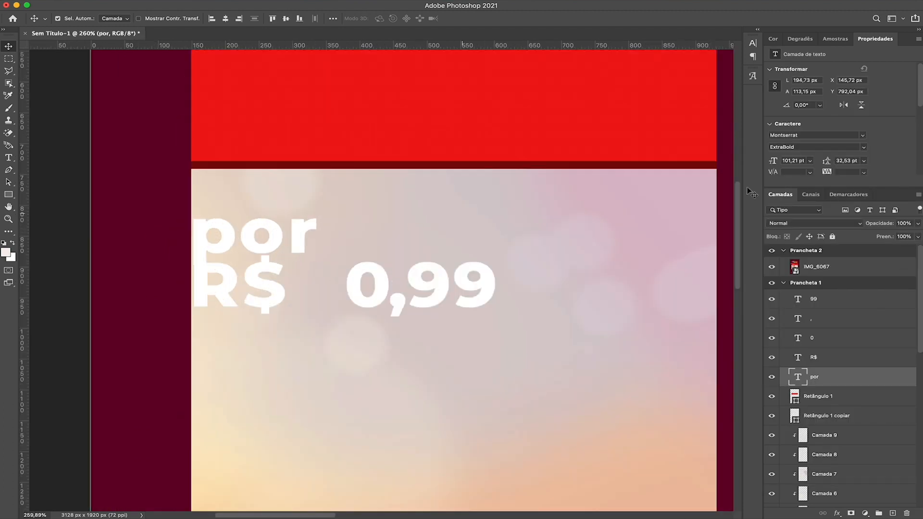
scroll(290, 237, right, 15)
scroll(344, 230, up, 5)
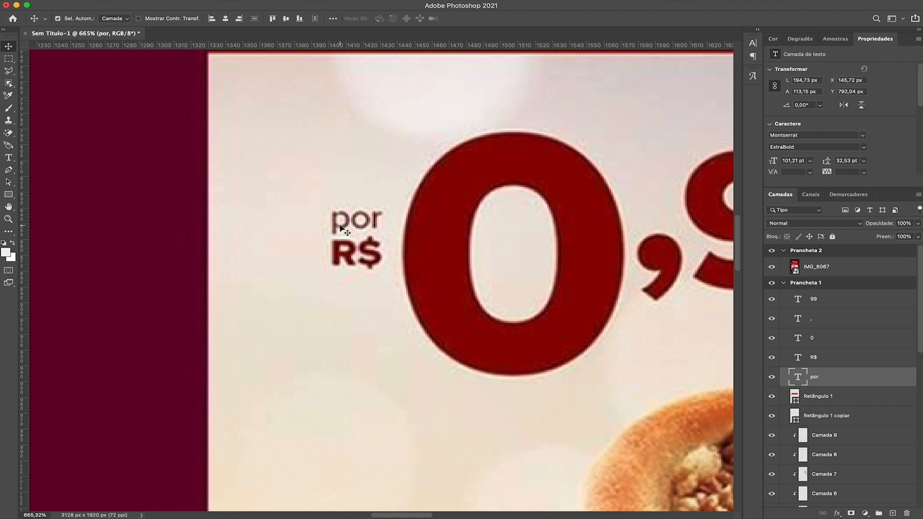
scroll(359, 219, down, 5)
scroll(256, 258, left, 15)
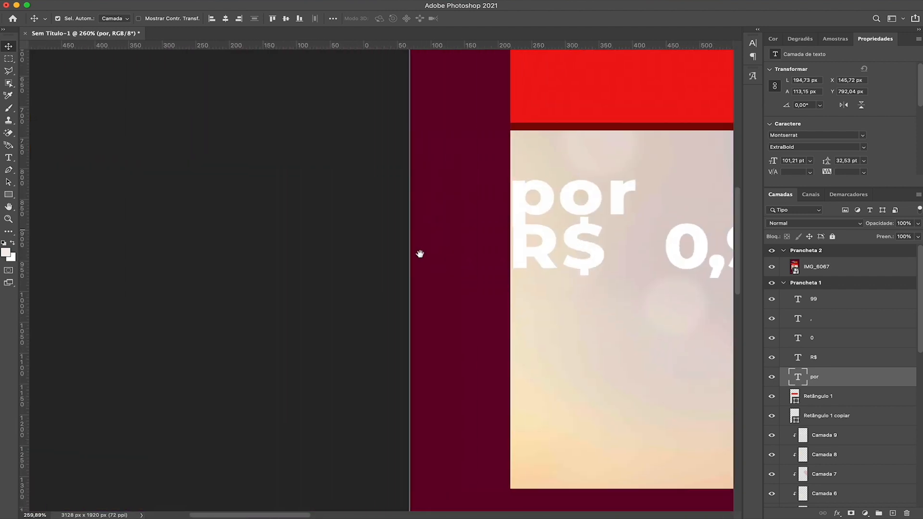
scroll(421, 254, right, 5)
click(863, 147)
click(814, 192)
key(ctrl+t)
drag(454, 182, 433, 181)
key(Return)
Step: Shrink 'por R$' together, enlarge the 0 and ',99', and move ',99' beside the 0
shift+click(336, 214)
key(ctrl+t)
drag(336, 212, 347, 213)
key(Return)
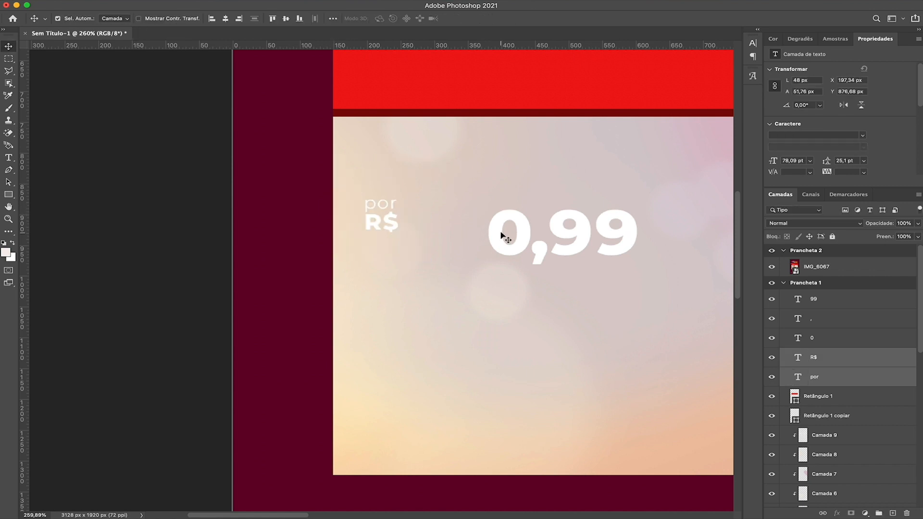
click(504, 235)
key(ctrl+t)
drag(489, 233, 416, 232)
key(Return)
click(543, 252)
shift+click(632, 239)
key(ctrl+t)
drag(640, 232, 655, 231)
key(Return)
scroll(481, 231, down, 5)
drag(325, 212, 324, 223)
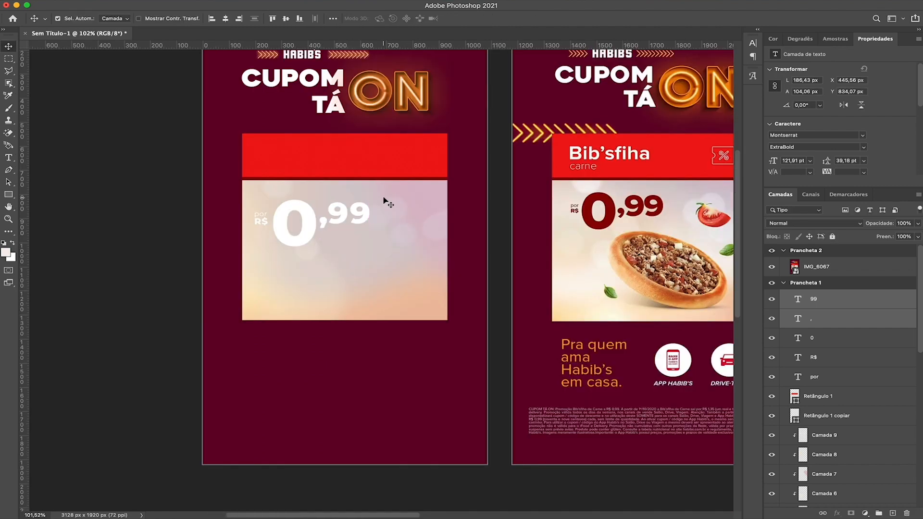
Step: Shrink the 0 slightly, color all price text the reference dark red, and rescale 'por R$'
click(309, 243)
key(ctrl+t)
drag(272, 262, 279, 254)
key(Return)
click(817, 299)
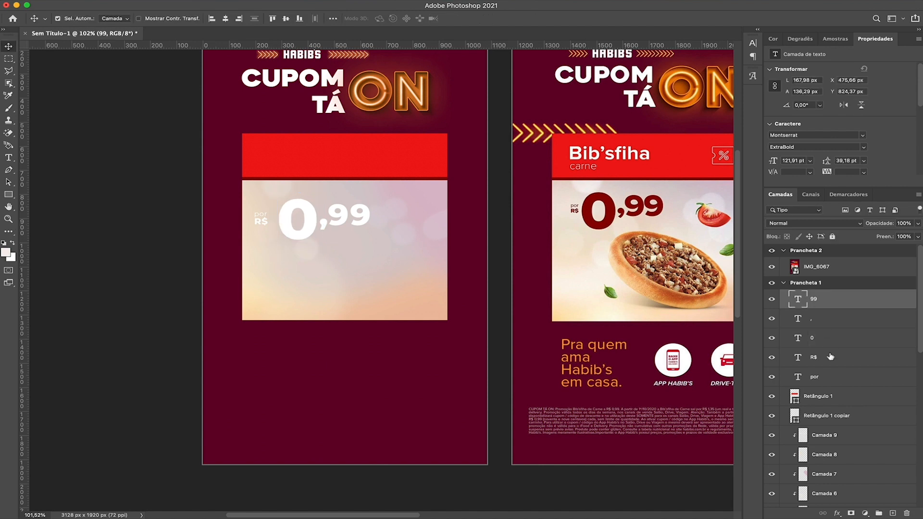
shift+click(827, 377)
click(851, 149)
click(607, 202)
key(Return)
key(ctrl+t)
drag(261, 220, 268, 219)
key(Return)
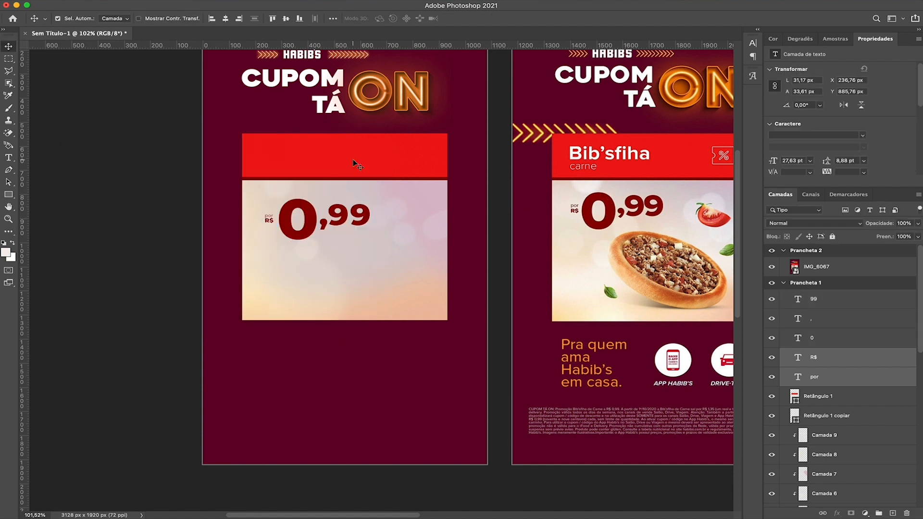
Step: Set 'por' to Medium weight, nudge it one pixel right, and touch up the 99 text
scroll(268, 209, up, 10)
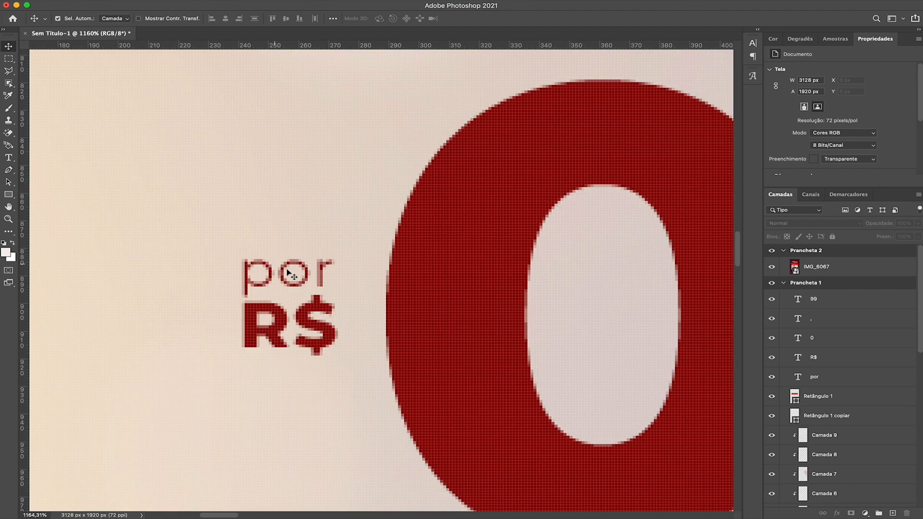
click(296, 277)
click(853, 147)
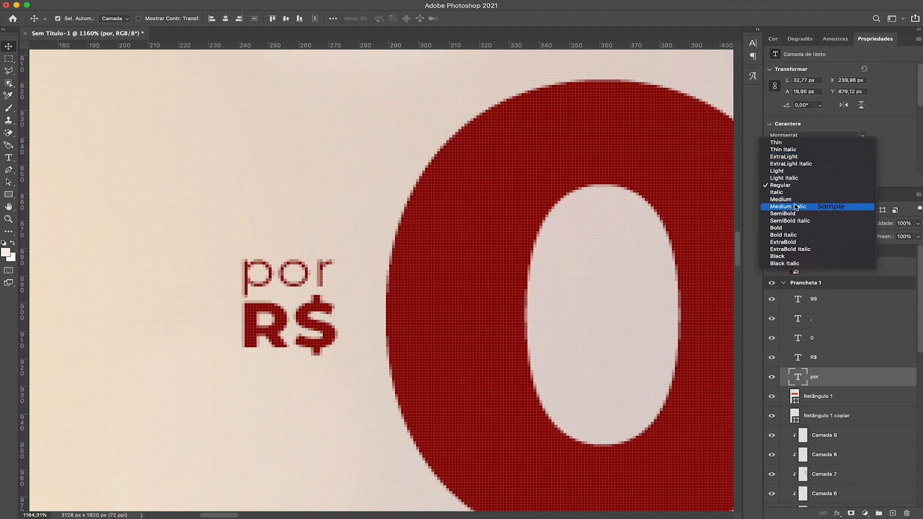
click(846, 200)
key(Right)
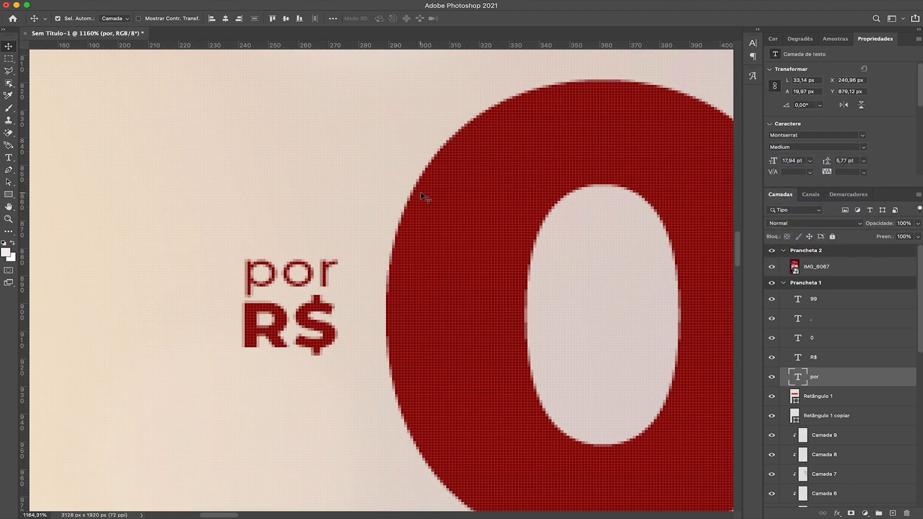
scroll(422, 196, down, 10)
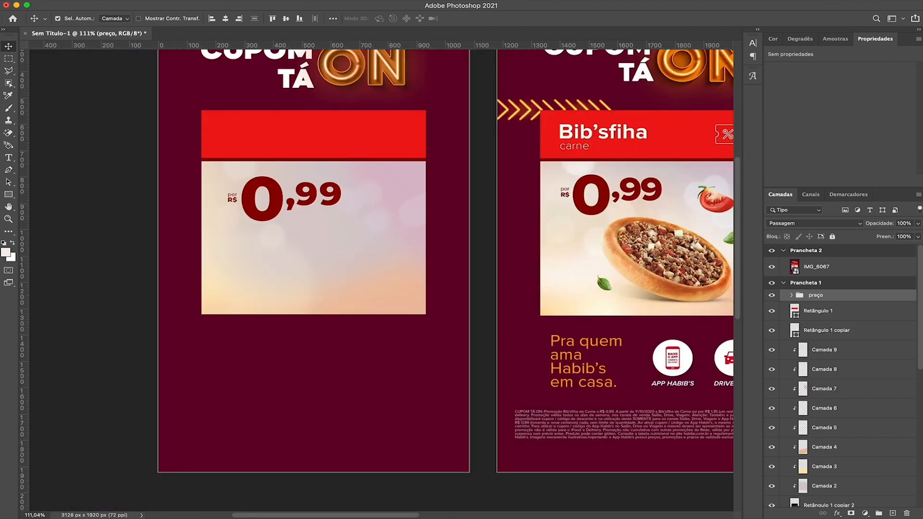
double_click(317, 194)
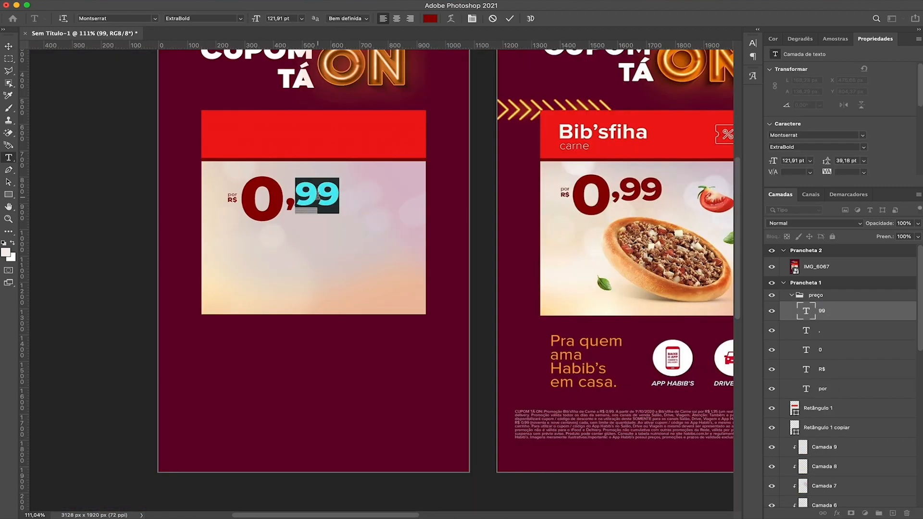
key(Escape)
key(v)
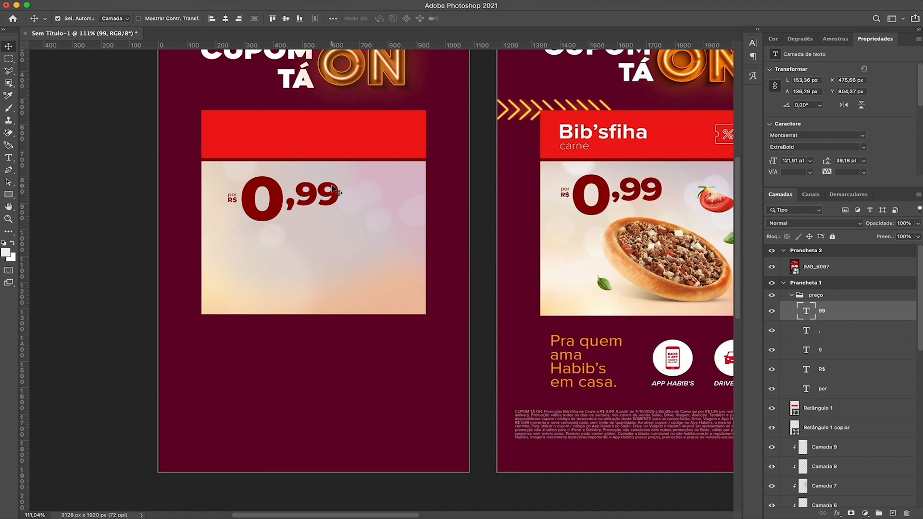
key(alt+shift+bracketleft)
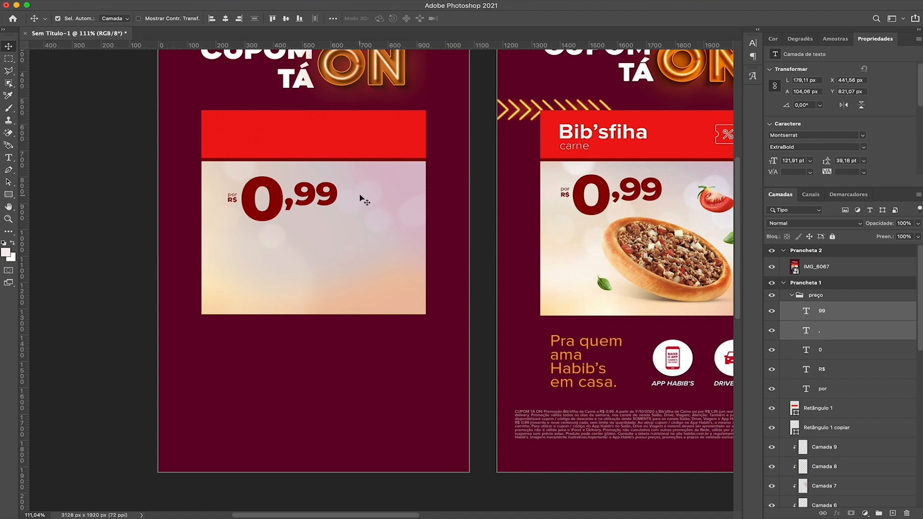
Step: Scale the preço group down to about 93%
click(792, 296)
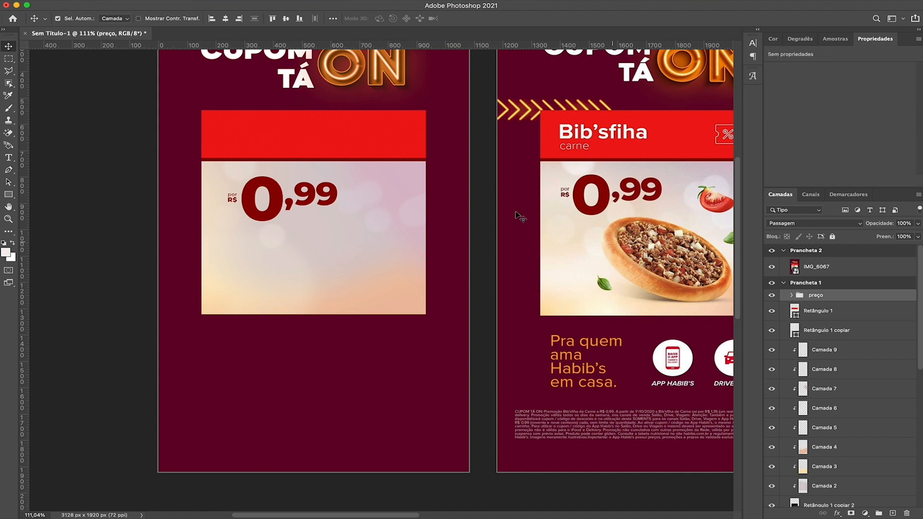
key(ctrl+t)
drag(338, 219, 330, 216)
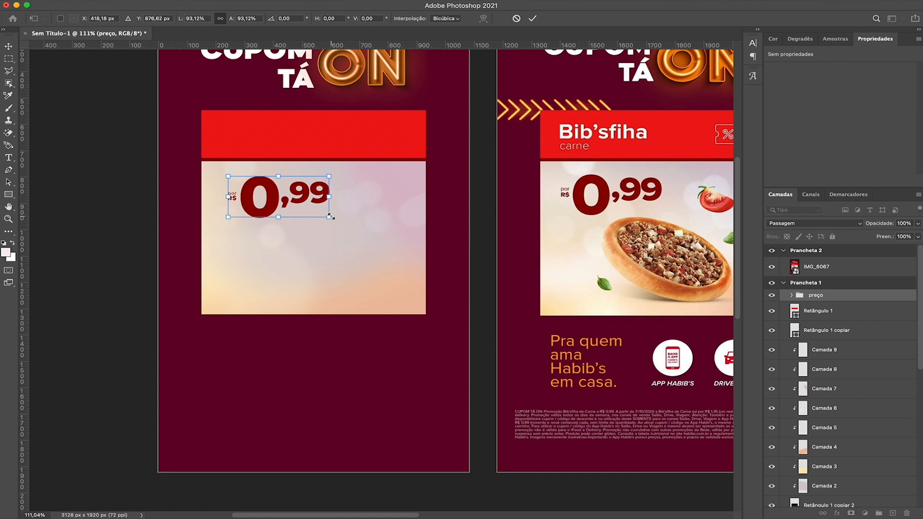
key(Return)
scroll(333, 218, right, 5)
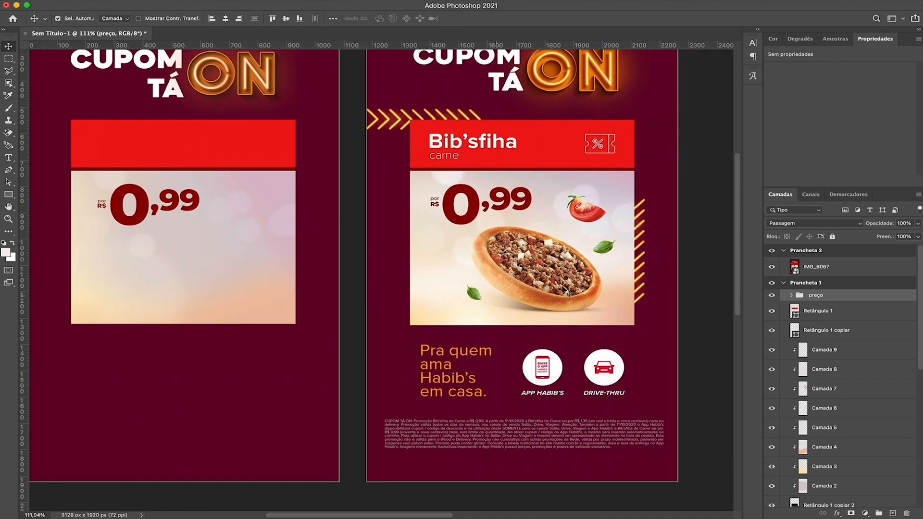
scroll(347, 196, left, 3)
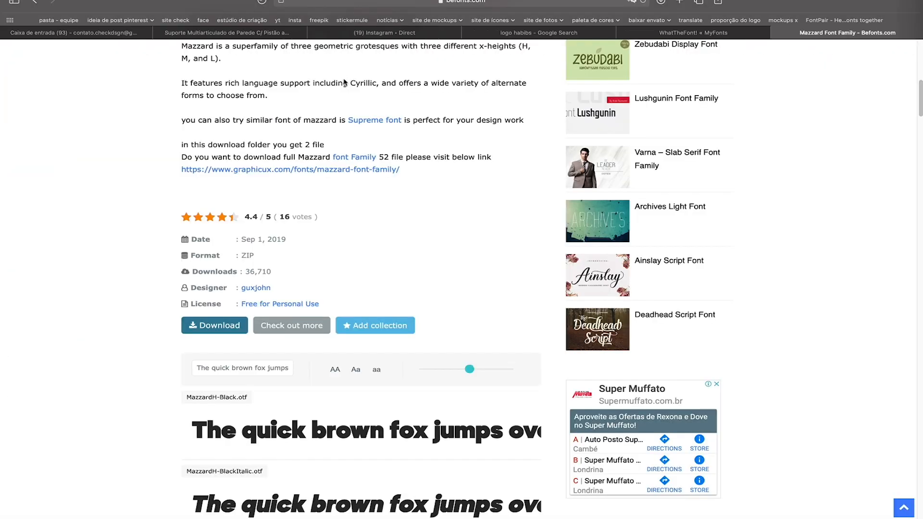
Step: Search 'tomato png', copy the sliced-tomato result, and paste it onto the price card as Camada 10
key(super+t)
text(tomato png)
key(Return)
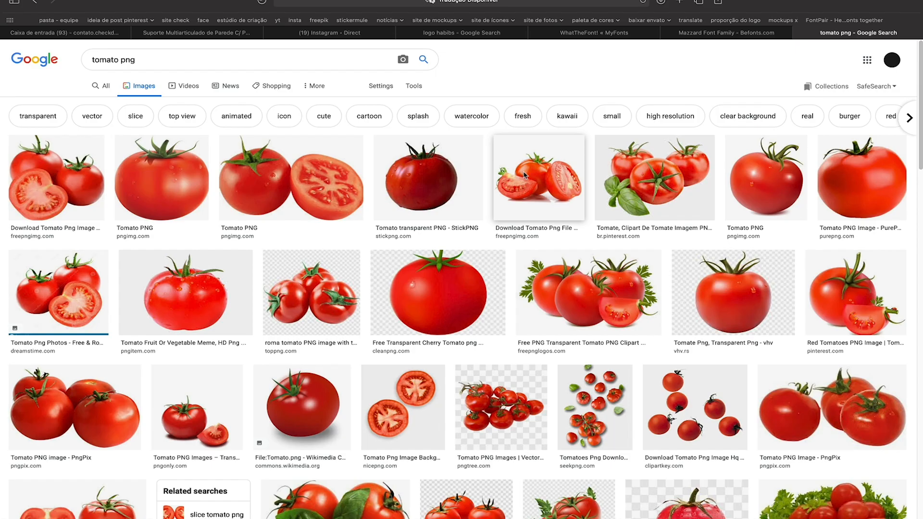
click(524, 171)
right_click(703, 218)
click(733, 386)
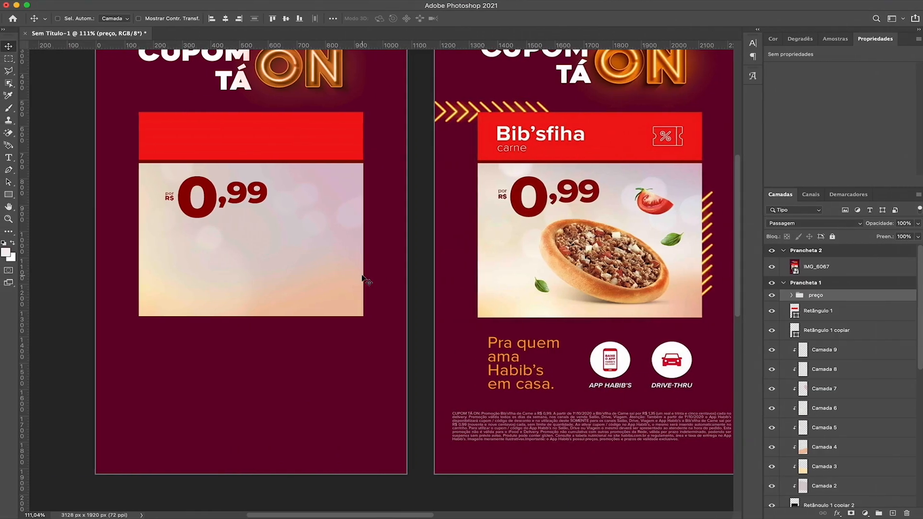
key(super+v)
drag(184, 267, 225, 251)
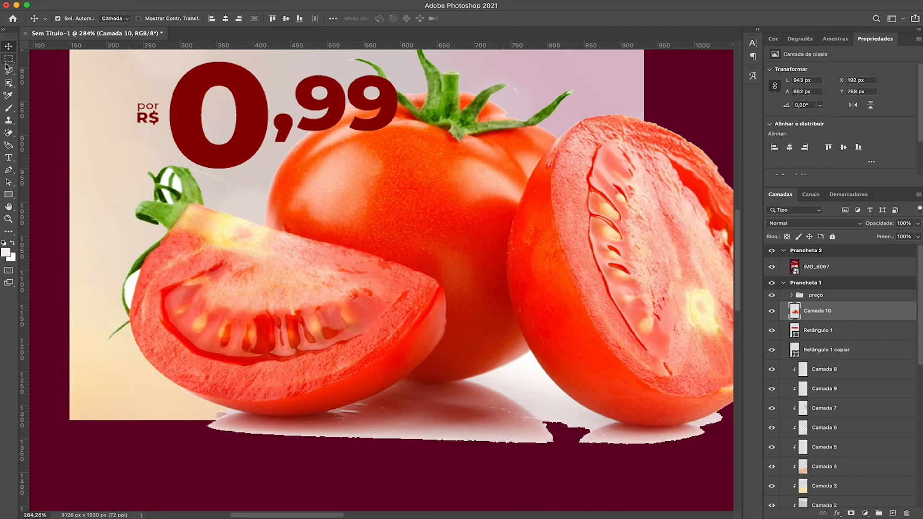
Step: Quick-select the tomato wedge with its stem and add a layer mask hiding everything else
right_click(7, 64)
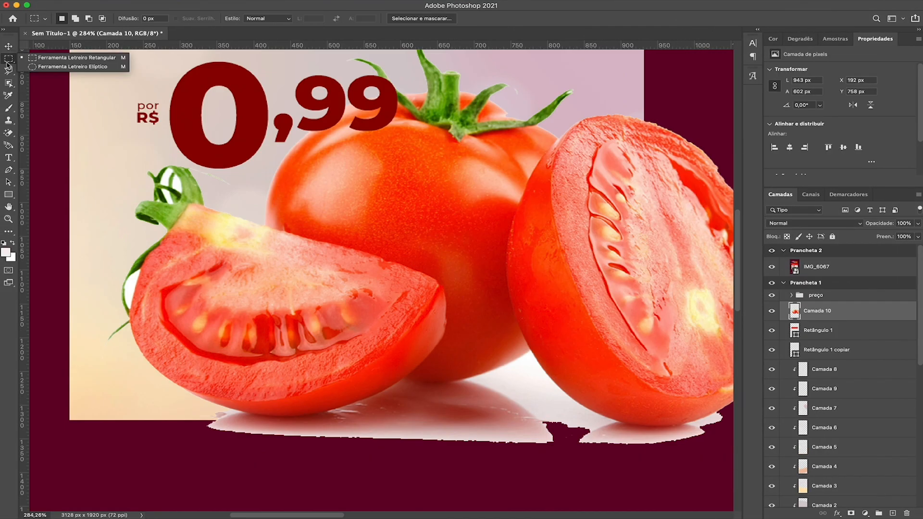
click(9, 83)
click(42, 96)
mouse_move(225, 281)
mouse_down()
mouse_move(154, 226)
mouse_move(287, 267)
mouse_move(346, 337)
mouse_move(270, 403)
mouse_move(144, 336)
mouse_move(153, 305)
mouse_move(134, 269)
mouse_move(137, 231)
mouse_move(125, 298)
mouse_move(136, 301)
mouse_up()
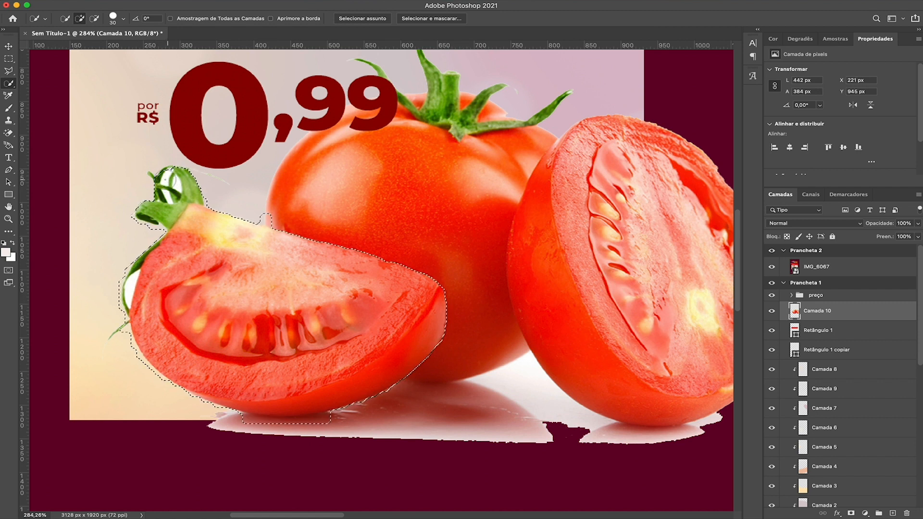
click(851, 513)
key(v)
scroll(214, 275, up, 3)
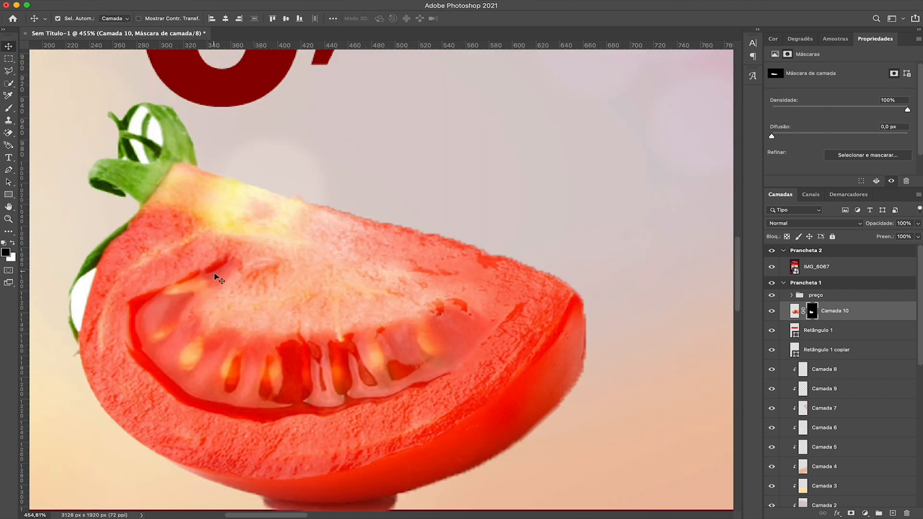
drag(214, 274, 342, 289)
Step: Try black and white brush strokes on the mask, undoing each one
key(b)
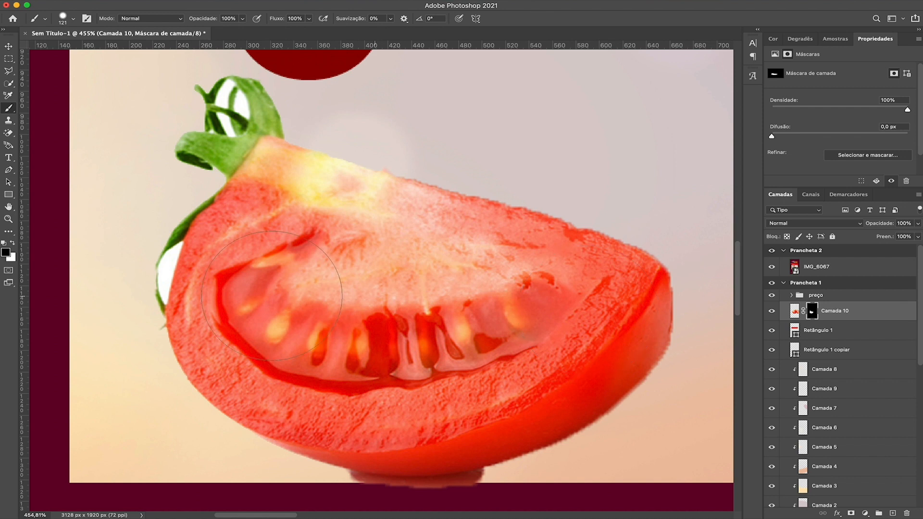
mouse_move(168, 270)
mouse_down()
mouse_move(279, 264)
mouse_move(445, 304)
mouse_up()
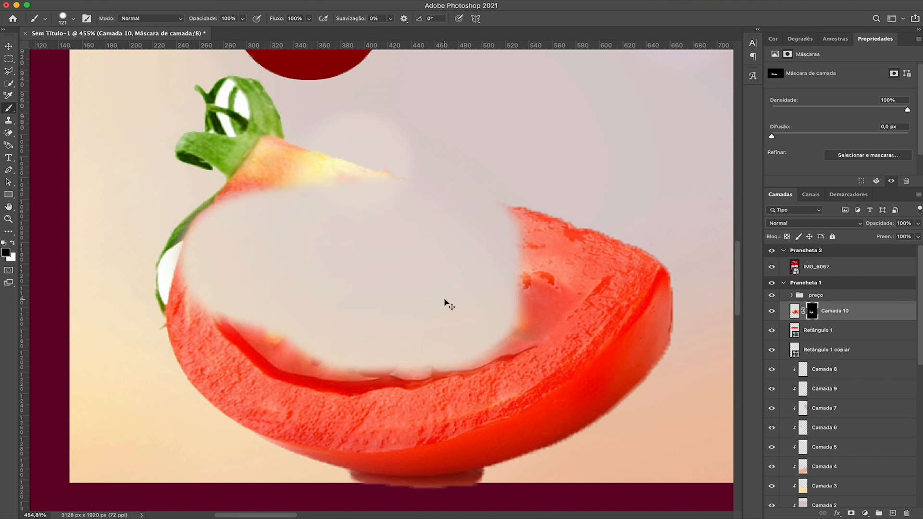
key(super+z)
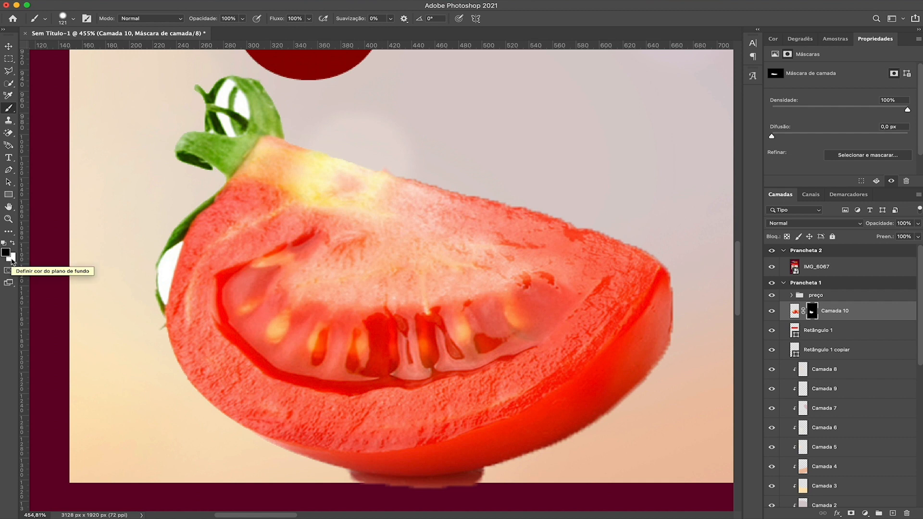
key(x)
key(x)
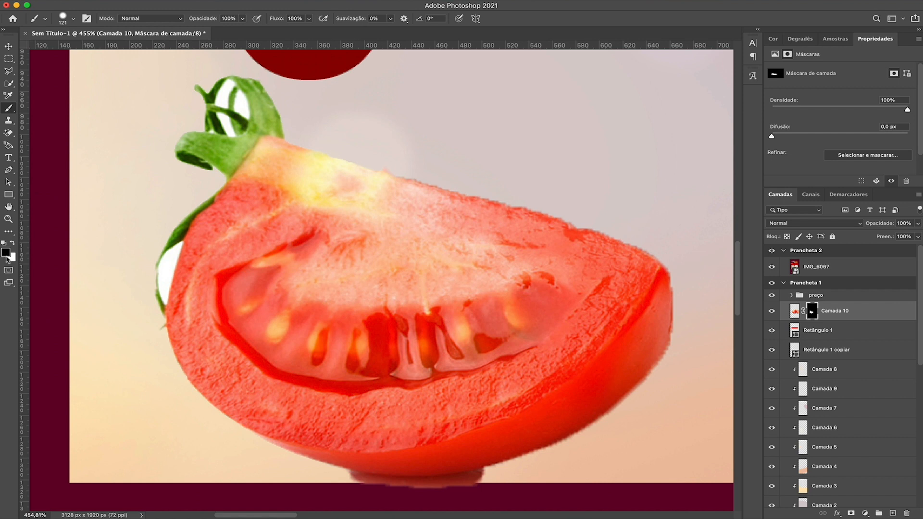
mouse_move(120, 264)
mouse_down()
mouse_move(392, 155)
mouse_move(350, 114)
mouse_move(533, 345)
mouse_up()
key(super+z)
key(x)
mouse_move(414, 130)
mouse_down()
mouse_move(649, 140)
mouse_move(440, 239)
mouse_up()
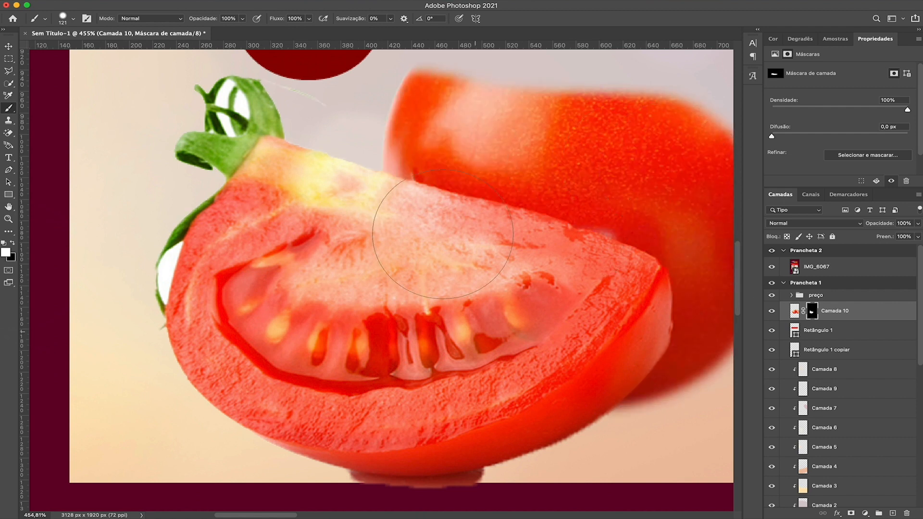
key(super+z)
key(x)
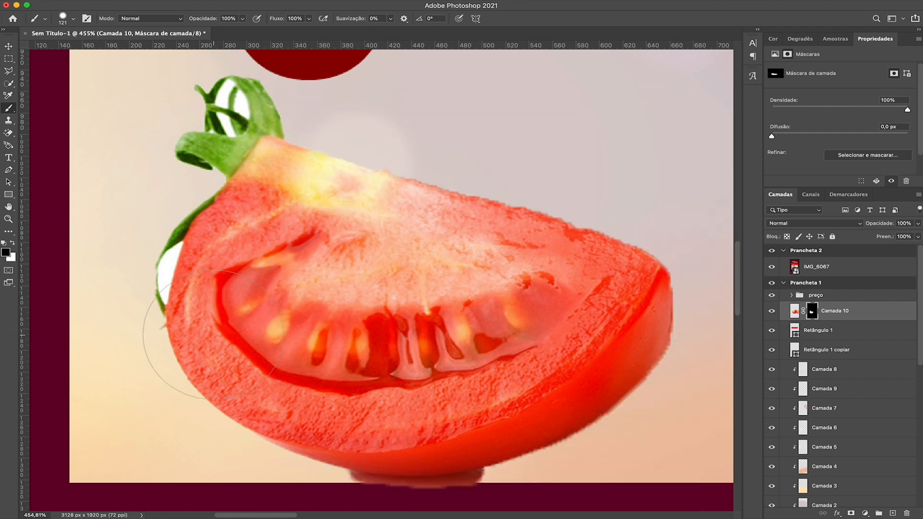
Step: Paint out the shadow under the wedge's bottom edge with a 7 px black brush
drag(261, 254, 271, 194)
drag(235, 221, 103, 219)
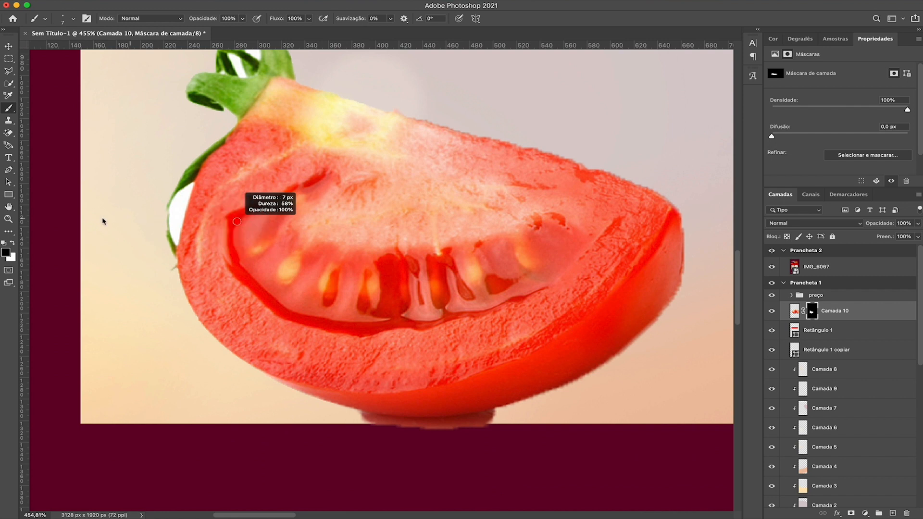
mouse_move(360, 413)
mouse_down()
mouse_move(435, 422)
mouse_move(492, 415)
mouse_up()
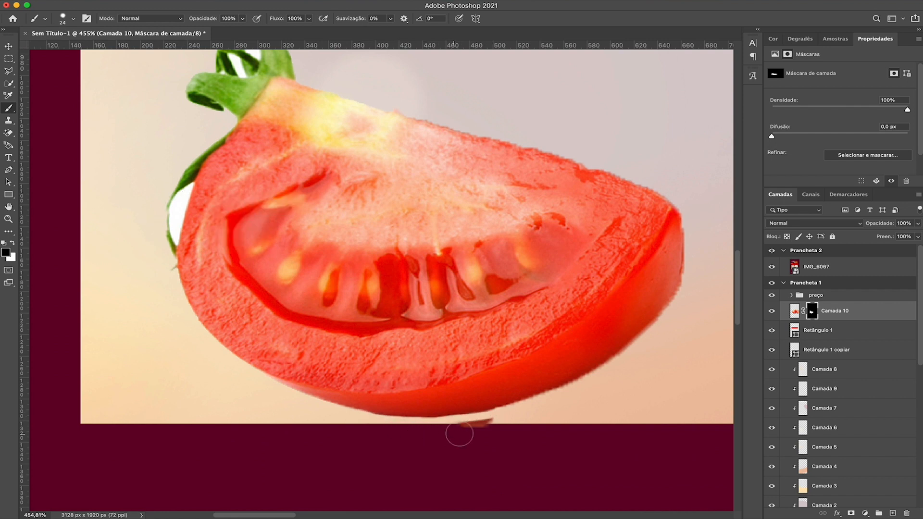
key(x)
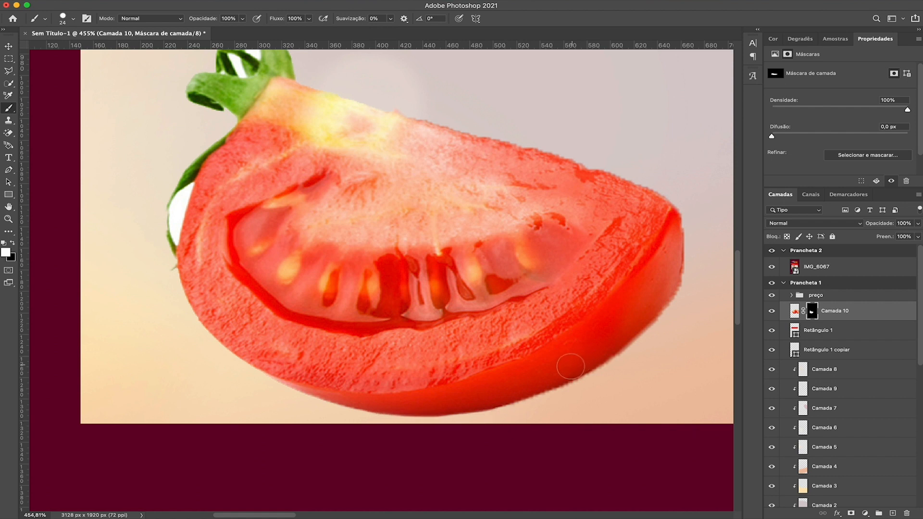
key(x)
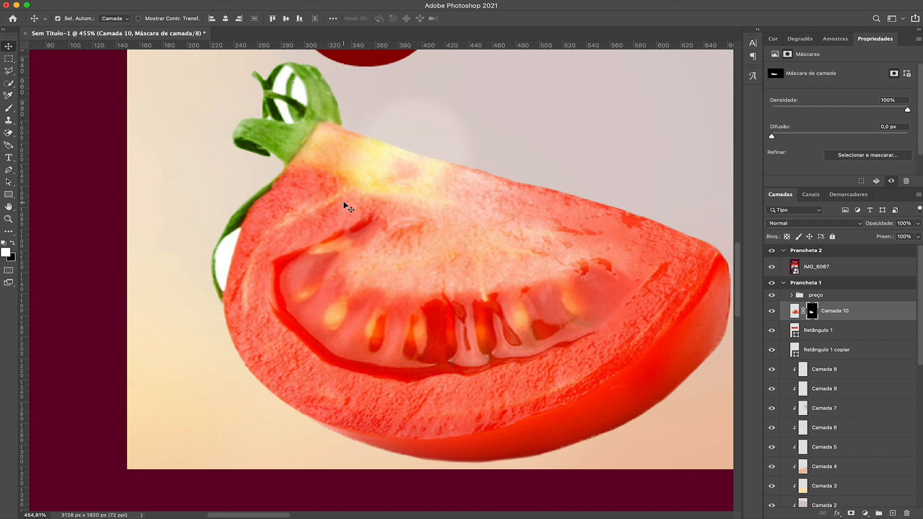
Step: Rasterize the tomato layer Camada 10 so its pixels can be edited directly
right_click(759, 344)
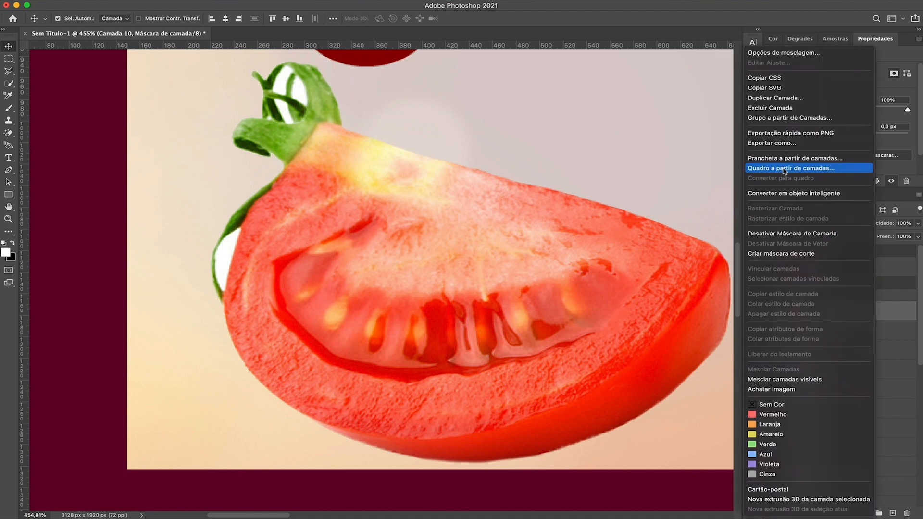
key(Escape)
click(794, 311)
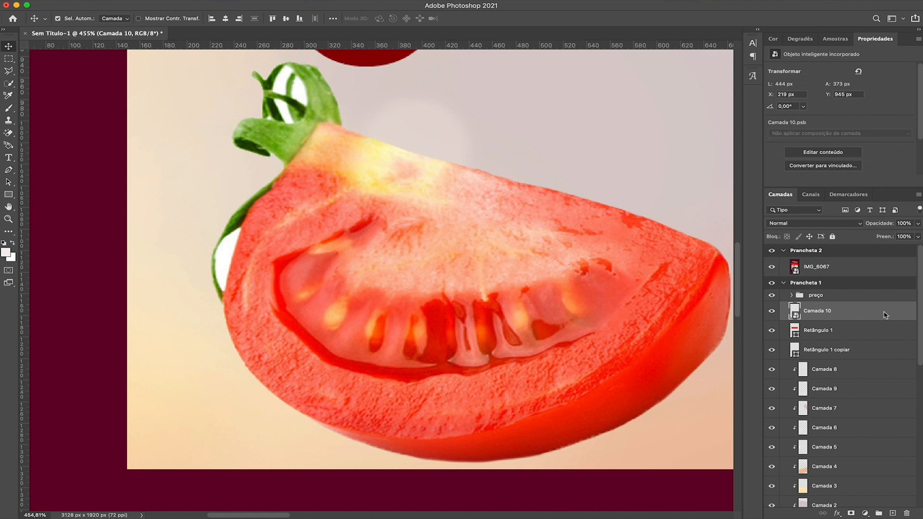
right_click(884, 311)
click(838, 235)
Step: Remove the white patches beside the wedge and inside the stem loop with the Magic Eraser
key(e)
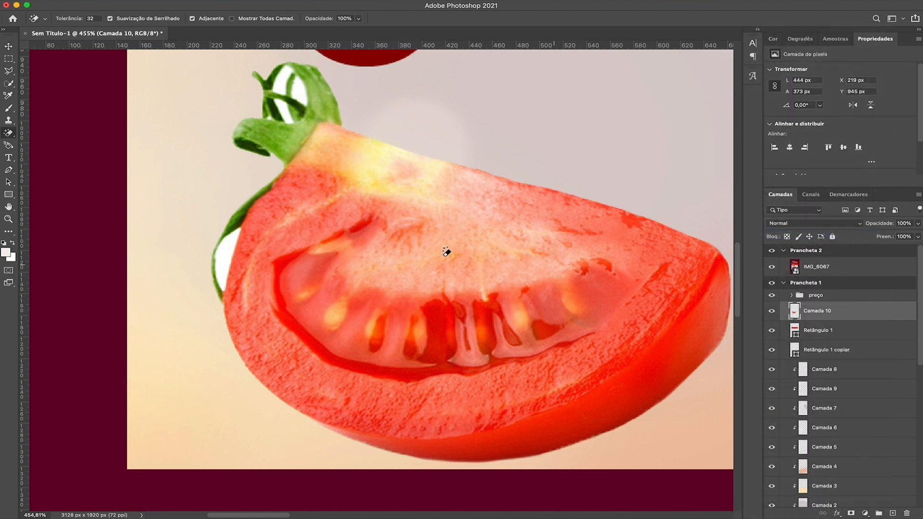
right_click(8, 133)
click(54, 151)
click(229, 255)
click(284, 79)
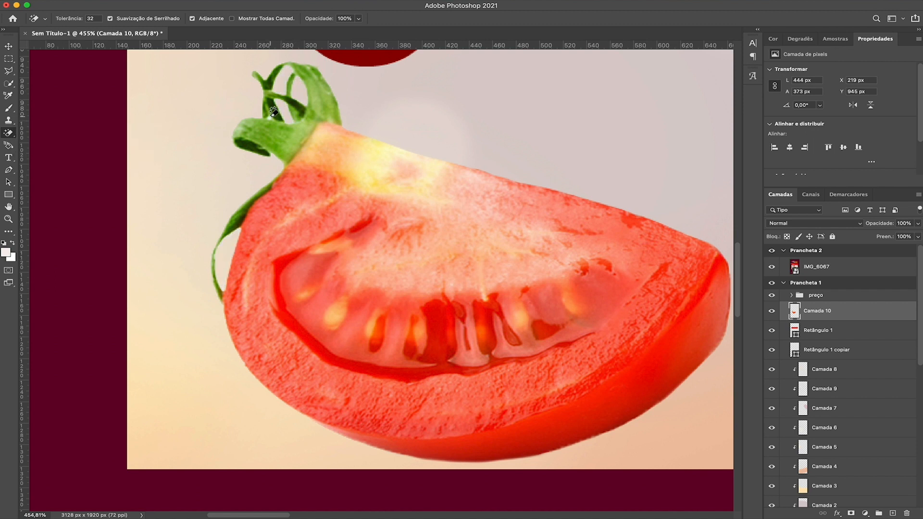
Step: Shrink the tomato wedge to roughly a quarter of its size
key(v)
scroll(316, 142, down, 5)
scroll(275, 192, down, 3)
key(ctrl+t)
drag(274, 243, 369, 165)
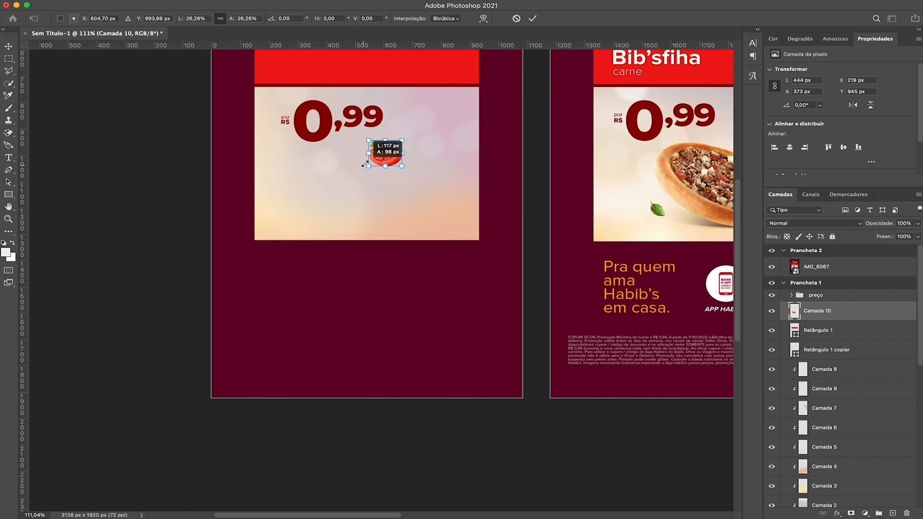
scroll(369, 165, up, 3)
scroll(369, 165, right, 4)
drag(333, 204, 386, 188)
key(Return)
Step: Resize the tomato to about 130 × 108 px and tilt it about 8 degrees
key(ctrl+t)
drag(350, 159, 348, 158)
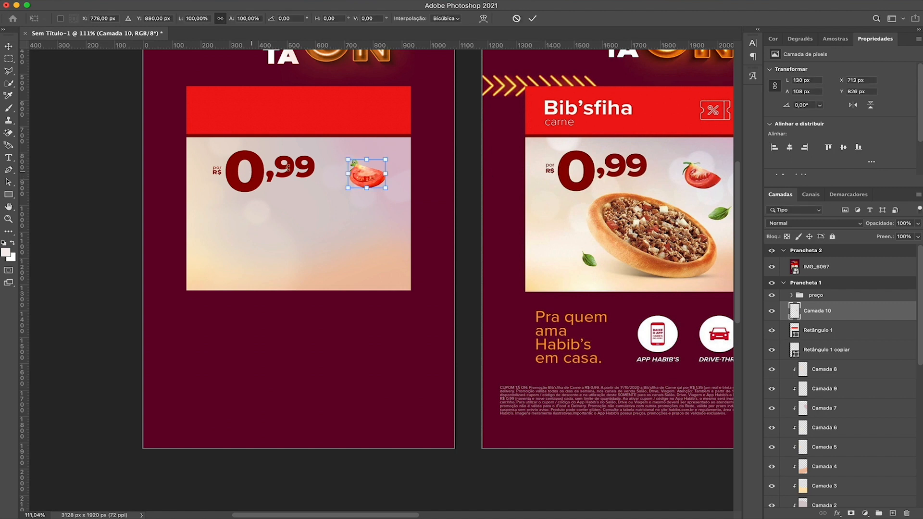
drag(406, 155, 408, 161)
key(Return)
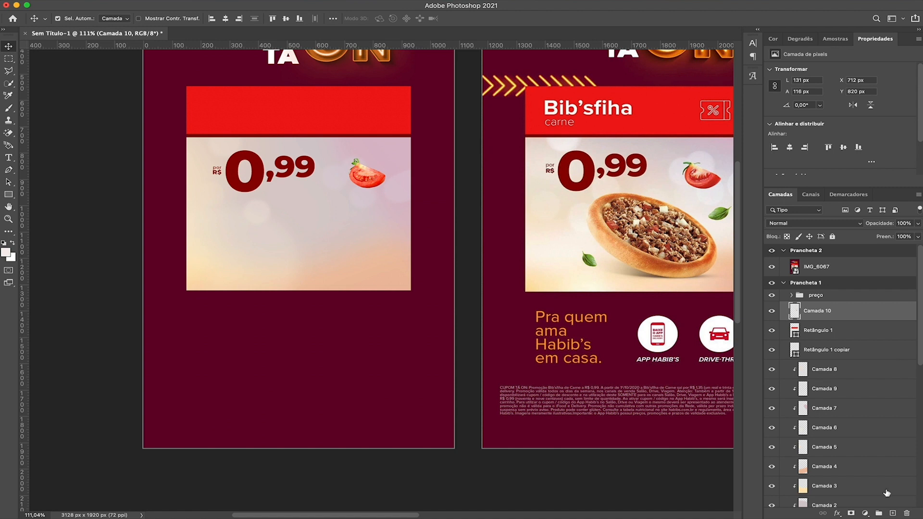
Step: Darken the tomato with a clipped Brightness/Contrast at -55 brightness and nudge it beside the price
click(865, 512)
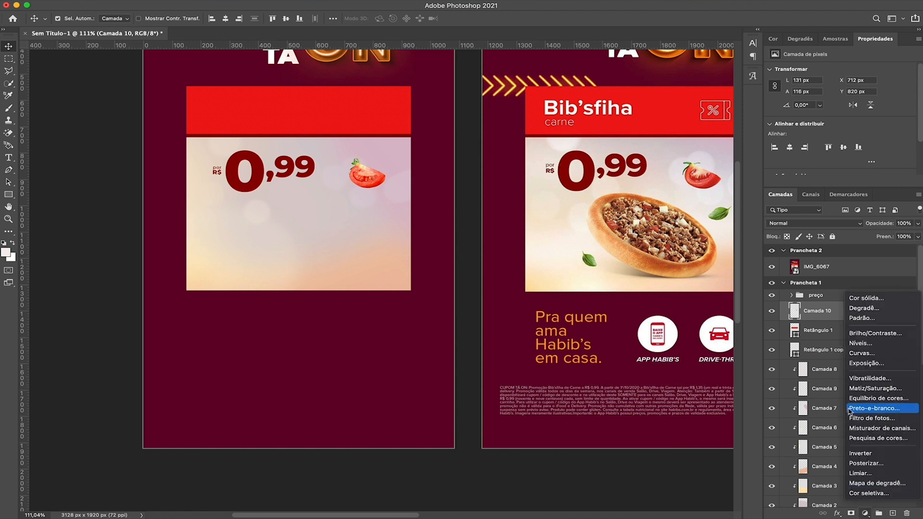
click(881, 332)
key(super+alt+g)
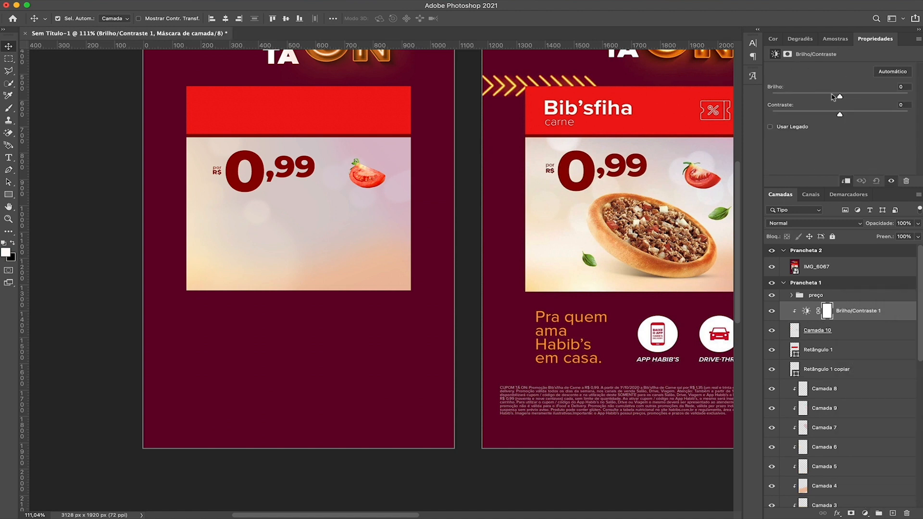
drag(837, 97, 834, 97)
drag(838, 116, 835, 114)
drag(834, 97, 815, 97)
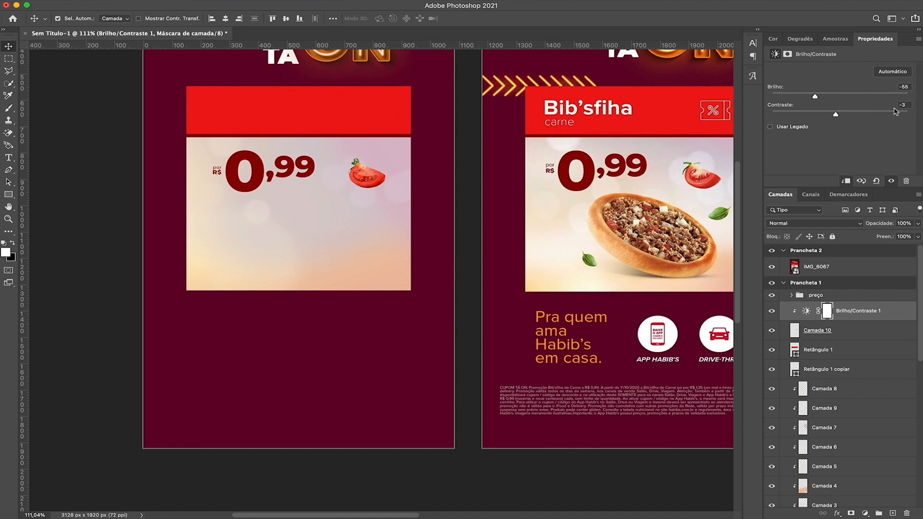
scroll(354, 179, right, 2)
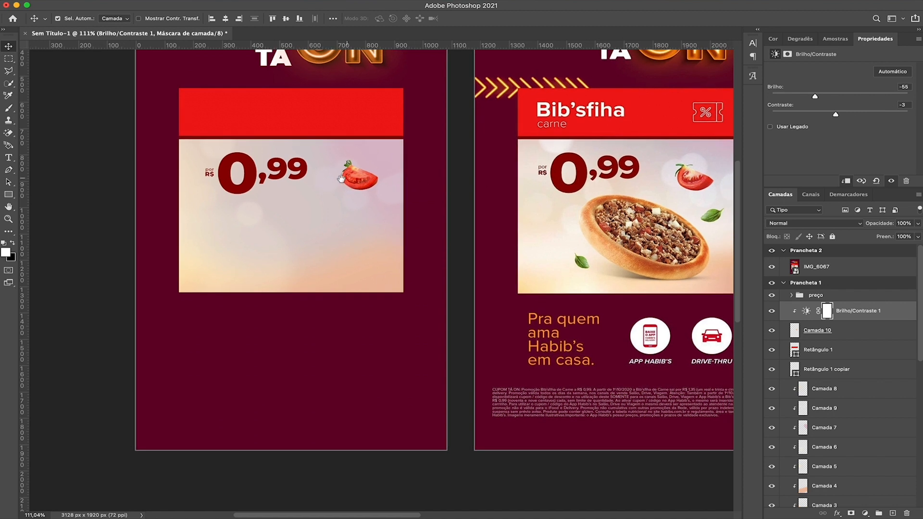
drag(348, 185, 341, 188)
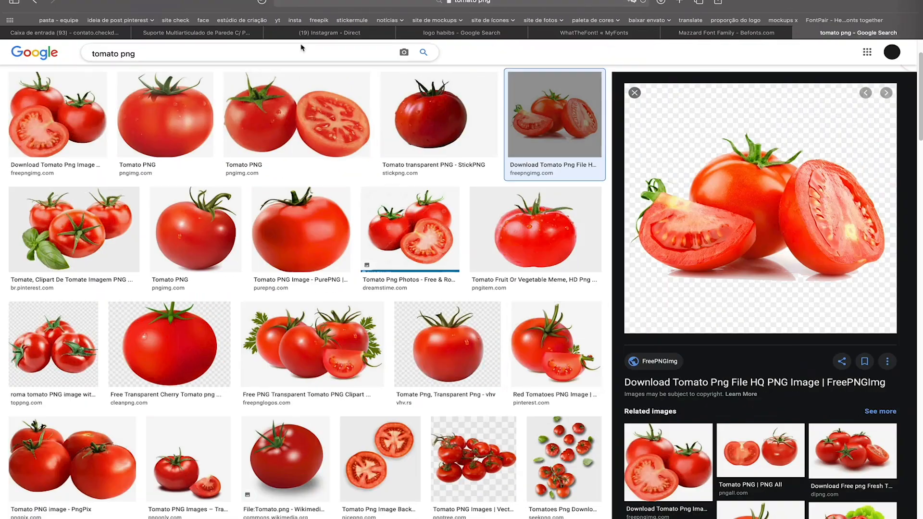
Step: Search Google Images for 'esfiha' and copy the preview image
triple_click(145, 52)
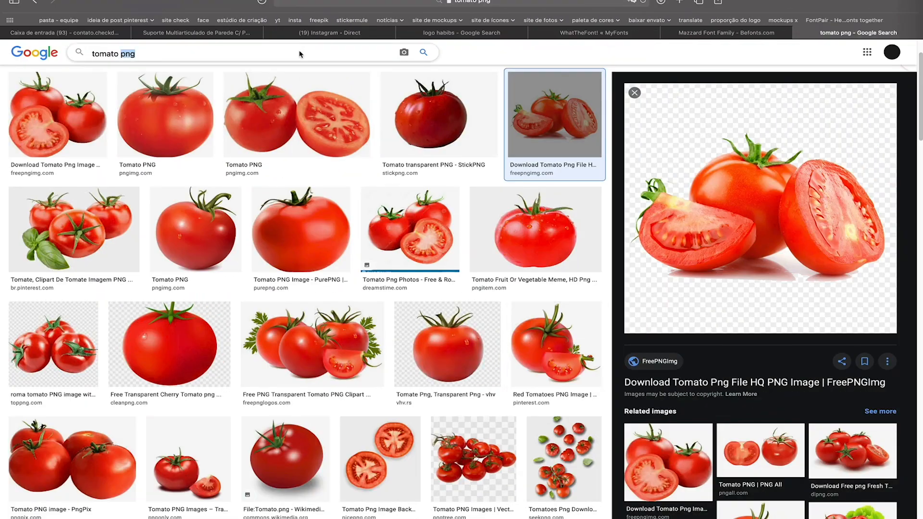
text(esfiha)
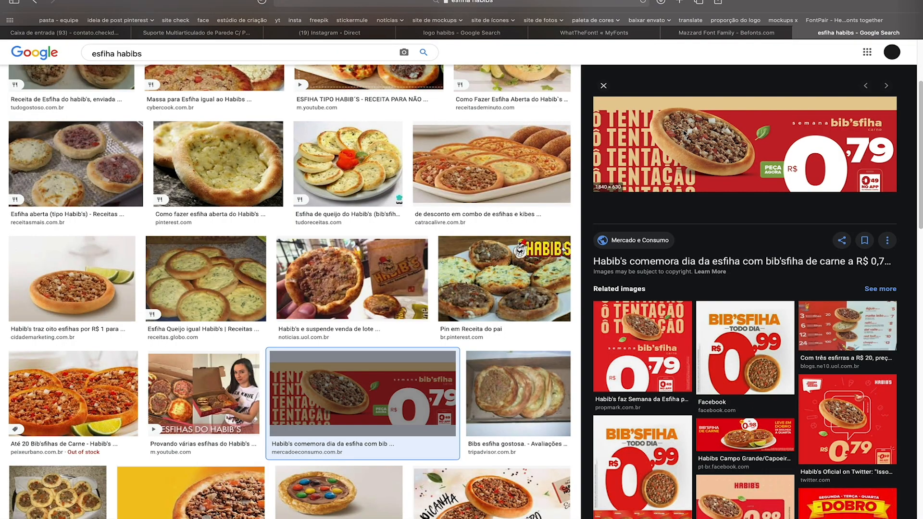
right_click(685, 133)
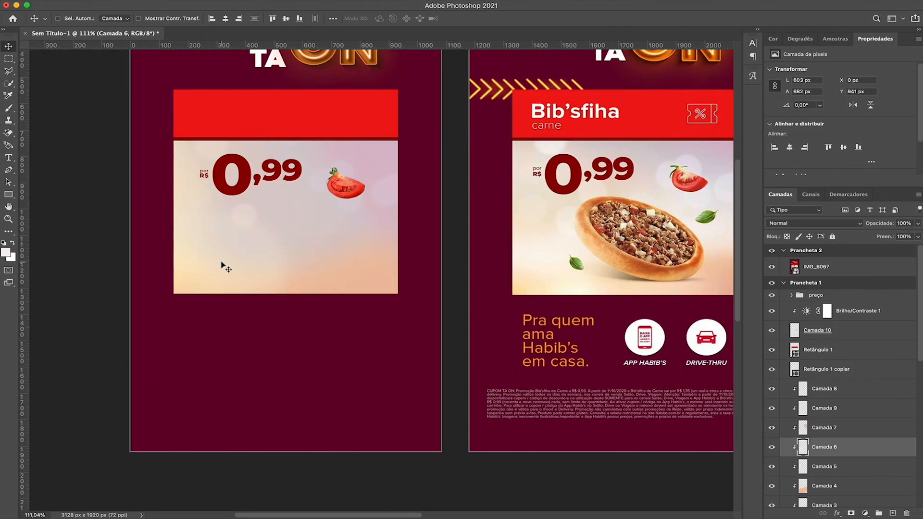
Step: Paste the copied esfiha photo into the document as a new layer
key(super+v)
scroll(232, 177, up, 3)
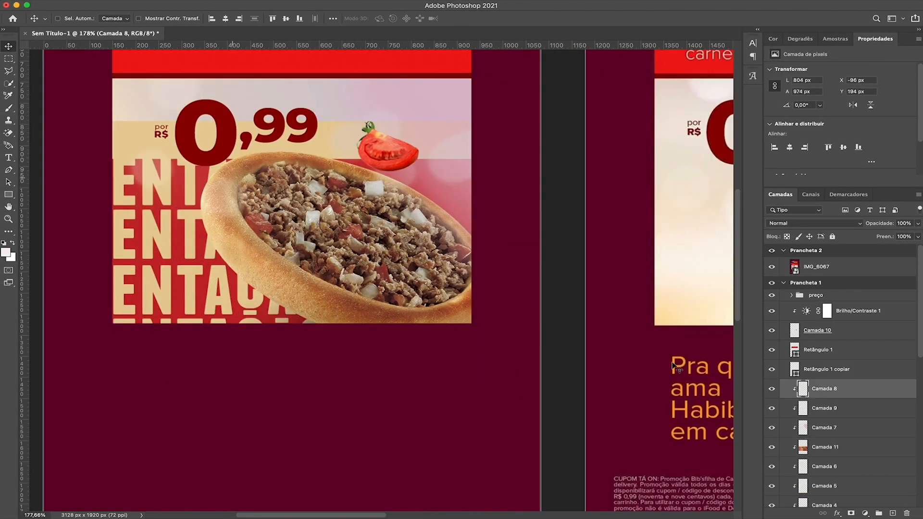
scroll(343, 220, up, 3)
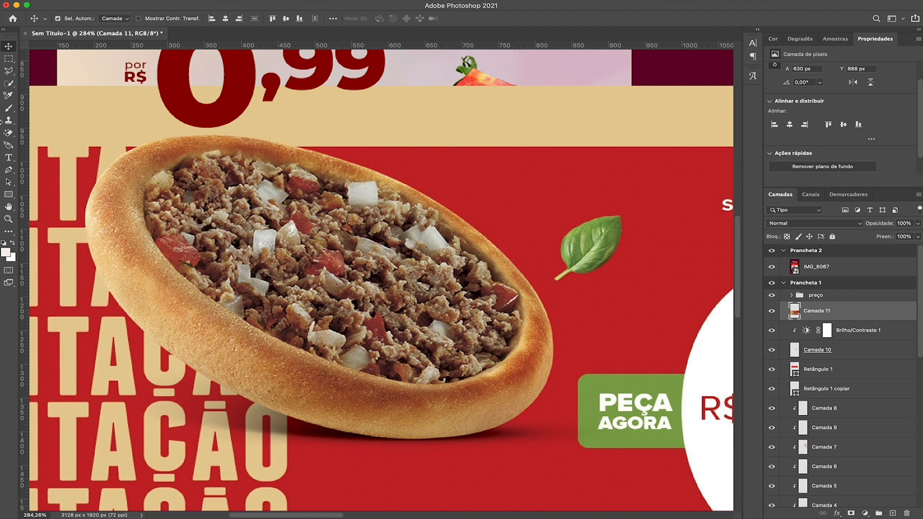
click(9, 71)
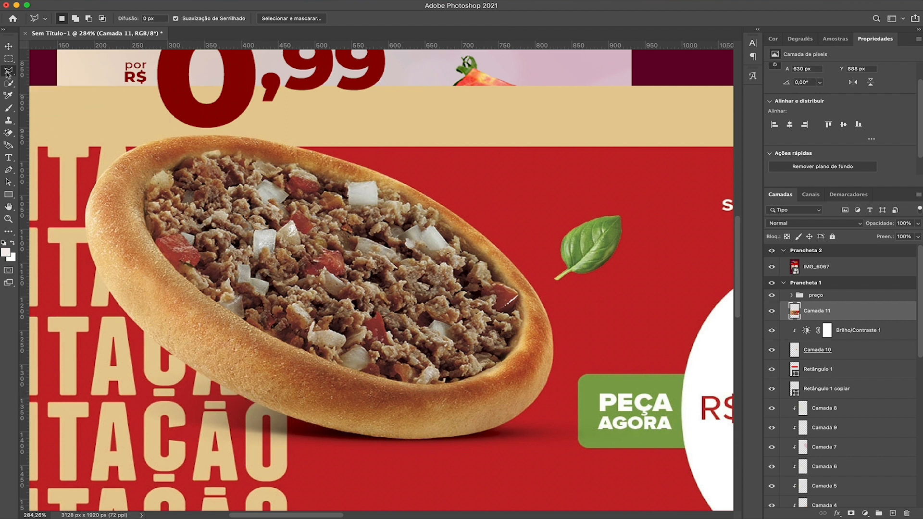
Step: Trace the esfiha's lower crust and right edge with the Pen tool
key(p)
click(93, 258)
drag(169, 350, 228, 390)
click(332, 431)
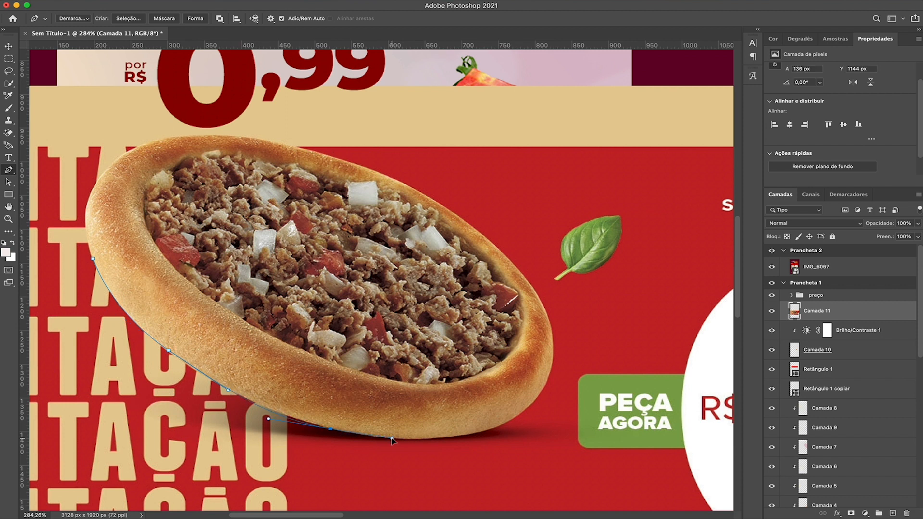
scroll(411, 447, up, 3)
click(479, 433)
drag(638, 340, 664, 249)
click(645, 313)
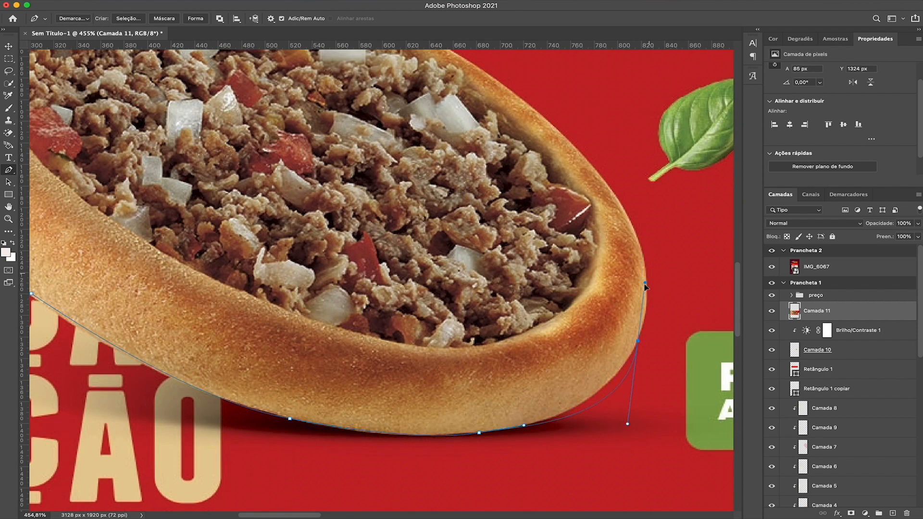
drag(632, 223, 626, 208)
Step: Continue the path along the upper crust and close it at the starting anchor
drag(556, 153, 585, 200)
click(554, 198)
click(508, 166)
drag(351, 94, 401, 151)
click(343, 139)
drag(163, 162, 136, 190)
drag(103, 334, 141, 451)
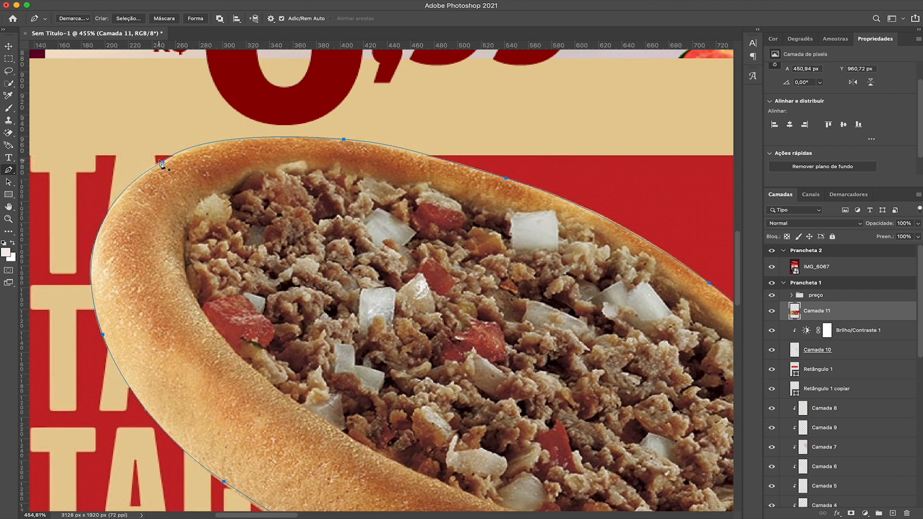
Step: Turn the traced path into a selection with no feathering and mask the esfiha layer to it
scroll(187, 151, up, 5)
scroll(292, 169, down, 8)
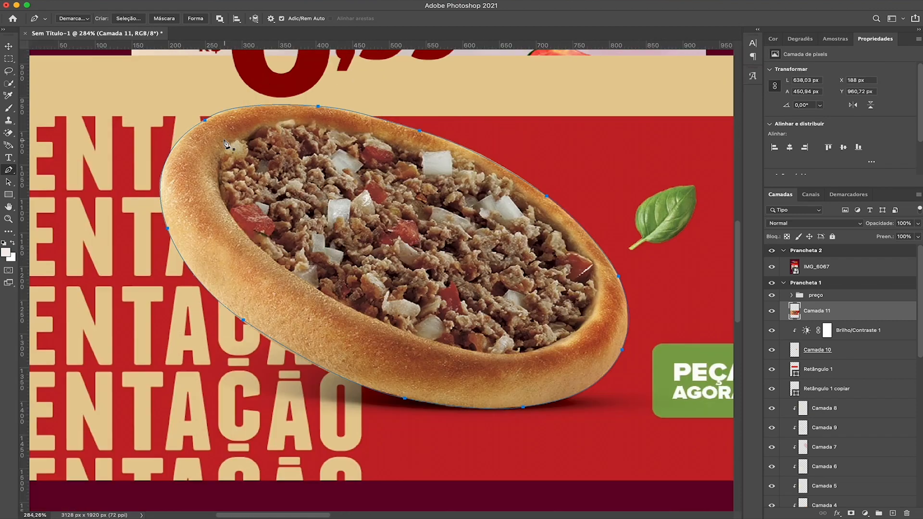
right_click(272, 164)
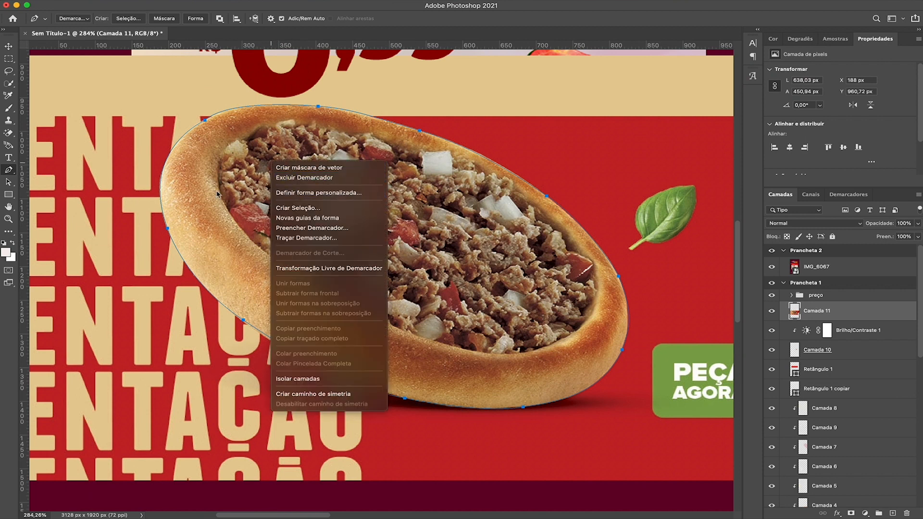
click(307, 207)
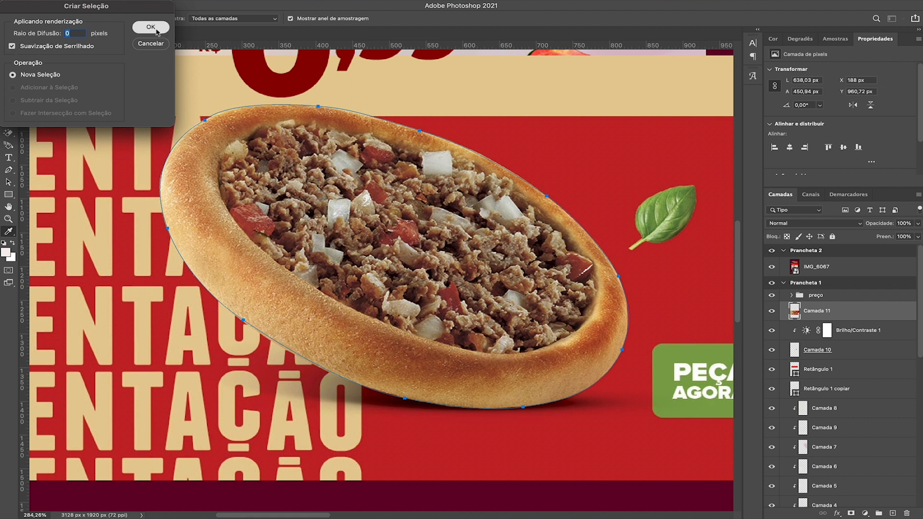
click(159, 33)
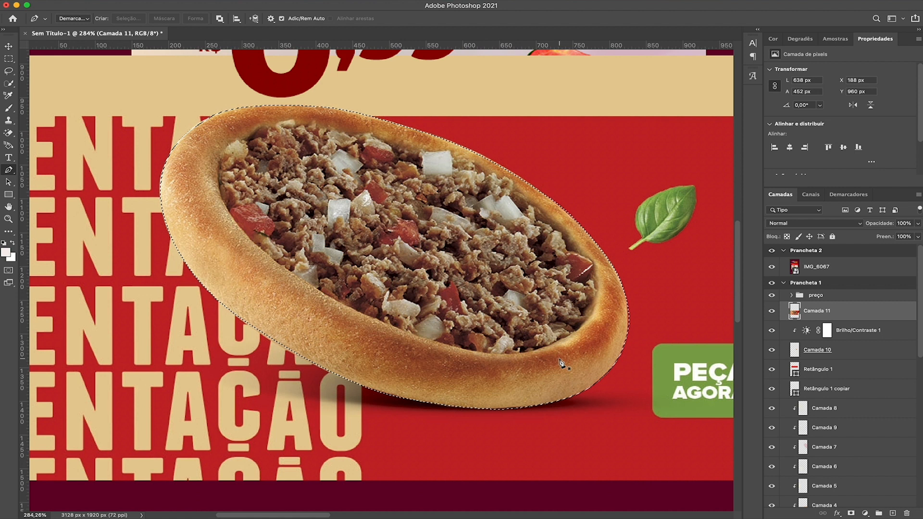
click(850, 514)
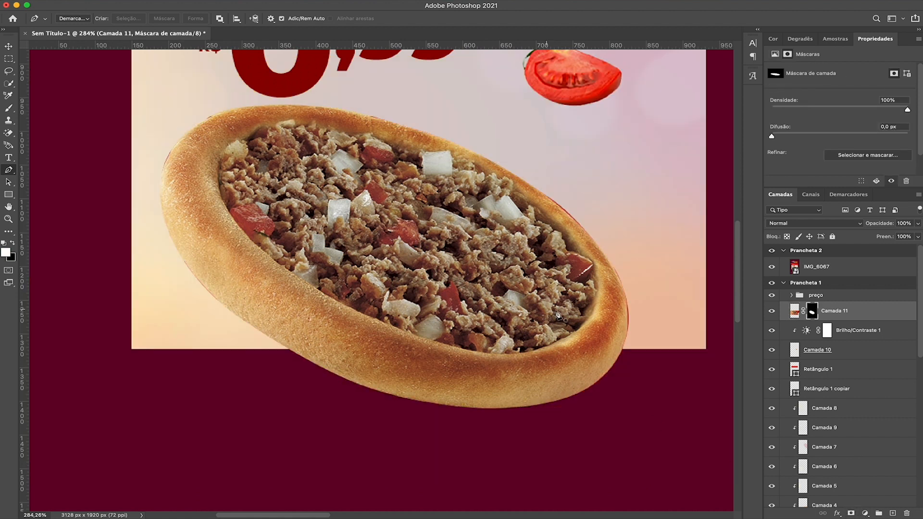
Step: Load the esfiha's mask as a selection and contract it by 1 pixel
scroll(644, 315, up, 5)
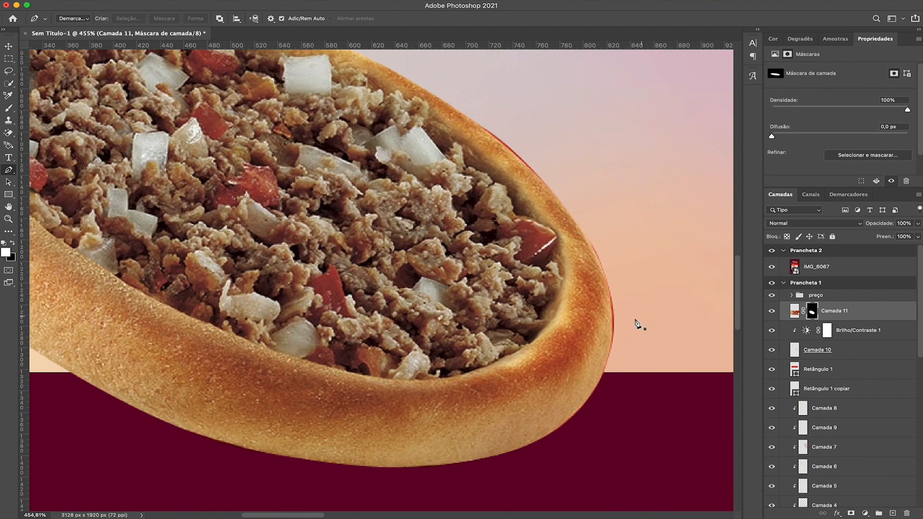
scroll(537, 279, down, 5)
drag(312, 215, 405, 242)
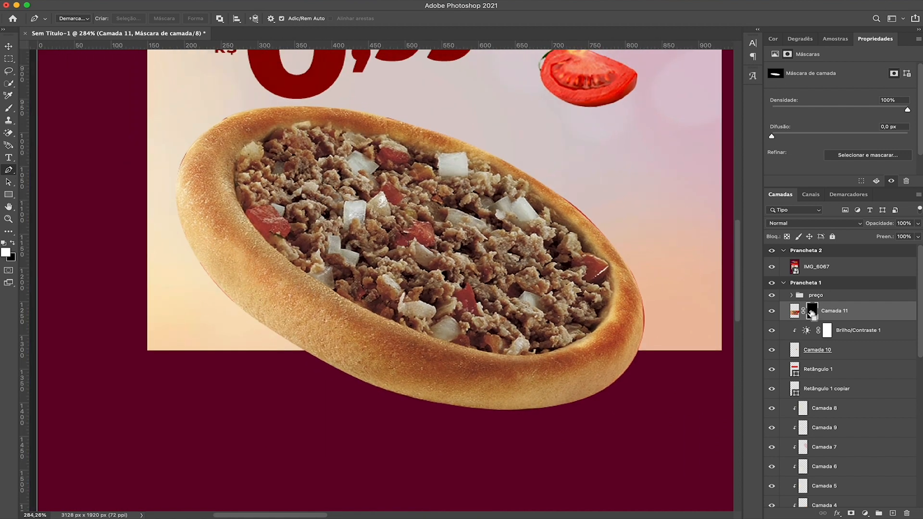
ctrl+click(812, 311)
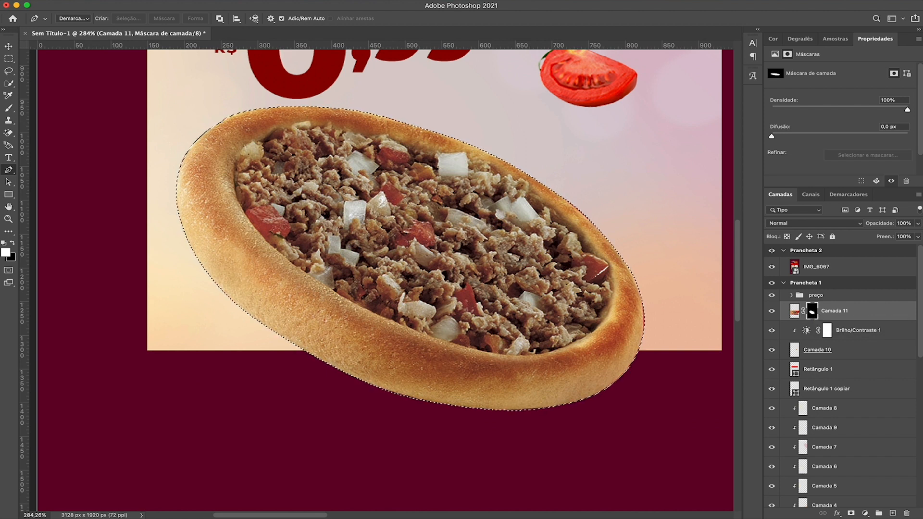
click(250, 1)
mouse_move(289, 132)
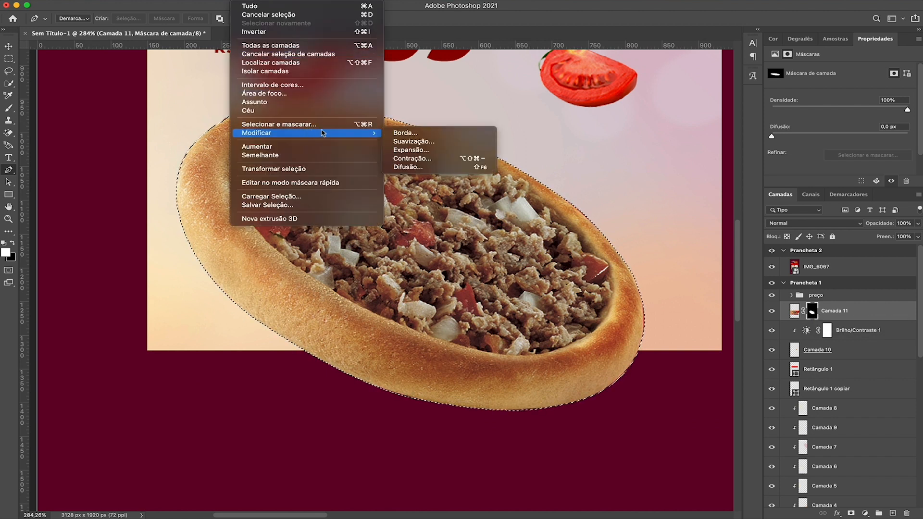
click(447, 160)
key(Return)
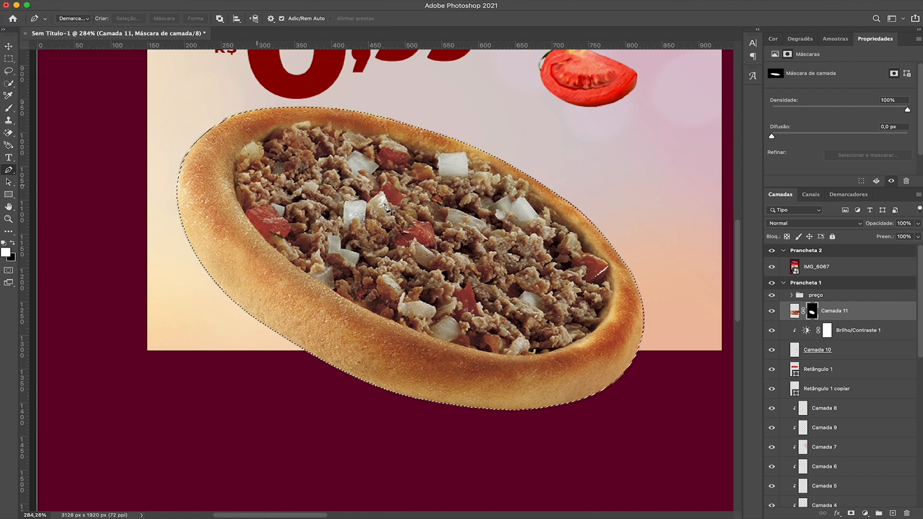
Step: Paint black on the mask to remove the red fringe along the crust edge
right_click(810, 313)
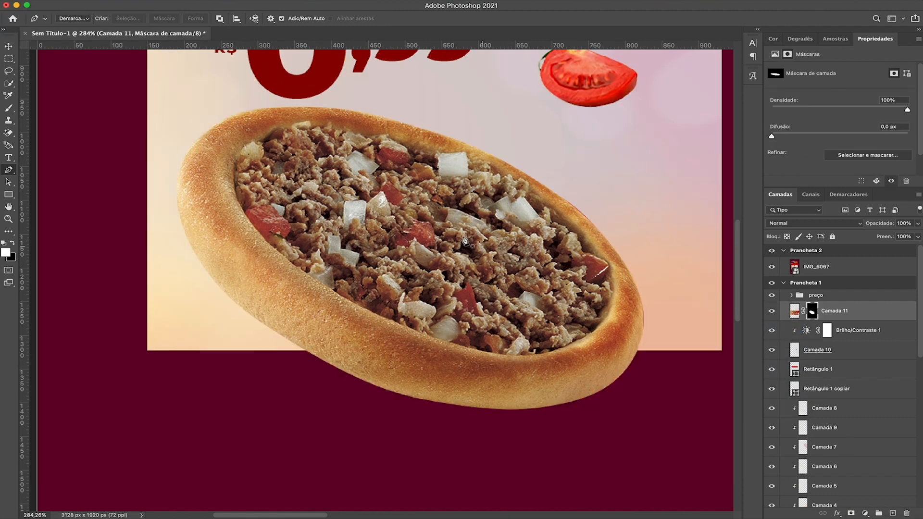
key(v)
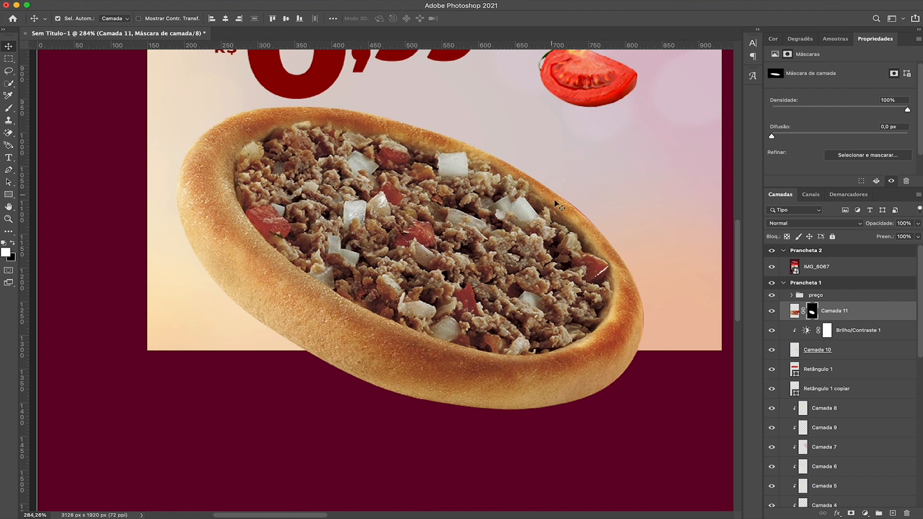
key(b)
scroll(559, 207, up, 5)
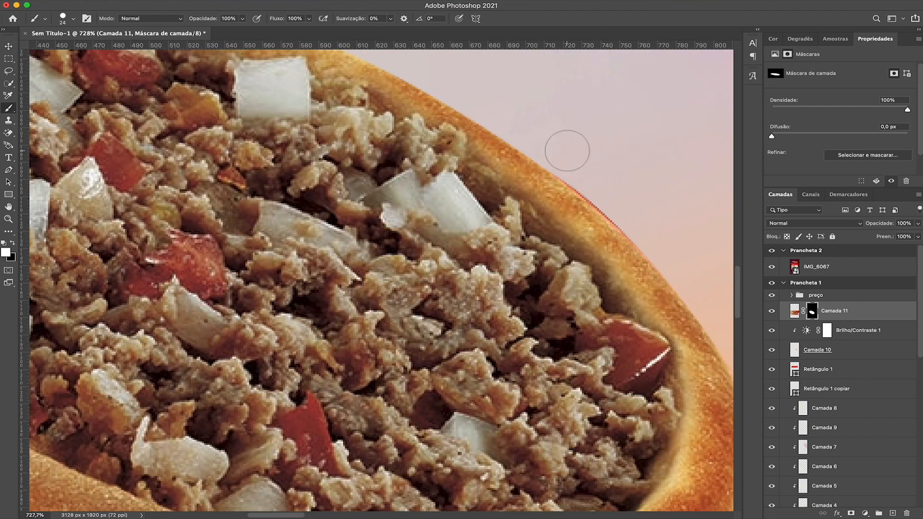
ctrl+alt+click(571, 157)
key(x)
drag(571, 160, 611, 192)
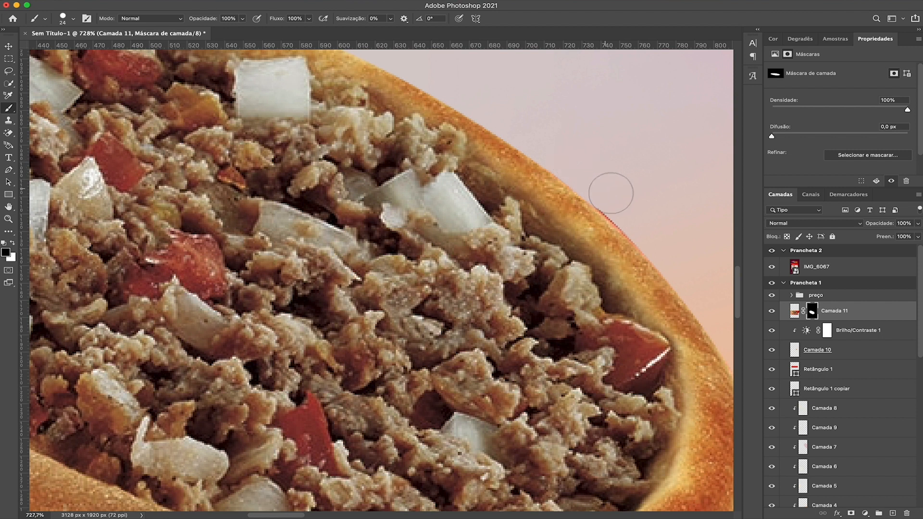
Step: Scale the esfiha down so it fits the card below the 0,99 price
scroll(611, 193, down, 5)
scroll(611, 193, right, 6)
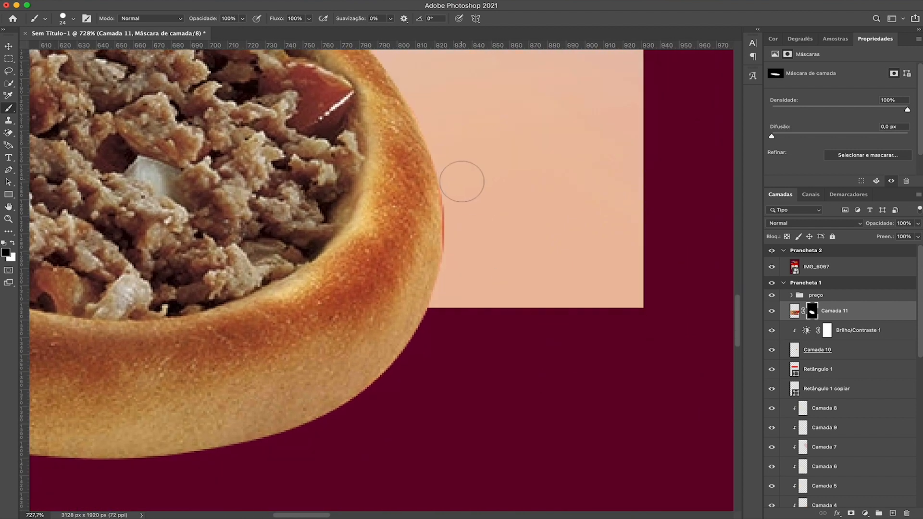
scroll(449, 250, down, 5)
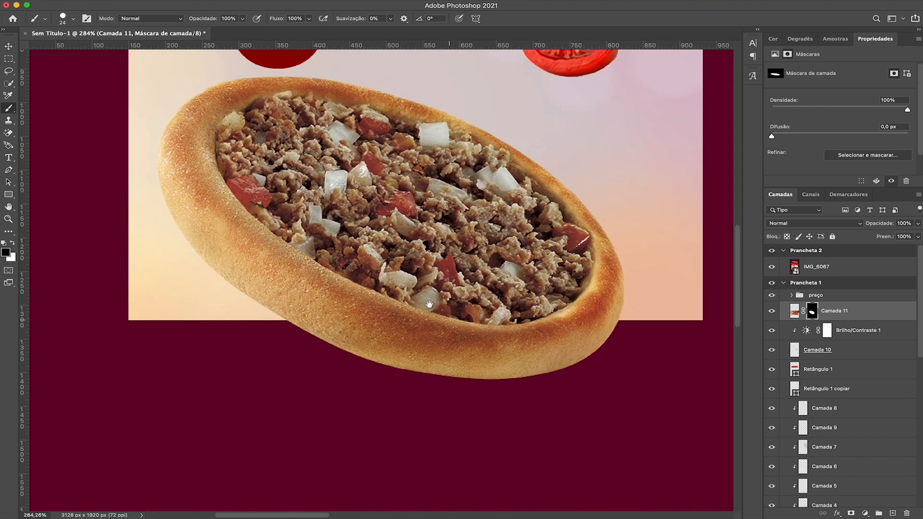
drag(429, 304, 452, 329)
key(ctrl+t)
drag(604, 474, 588, 344)
key(Return)
scroll(397, 307, down, 5)
drag(458, 286, 360, 273)
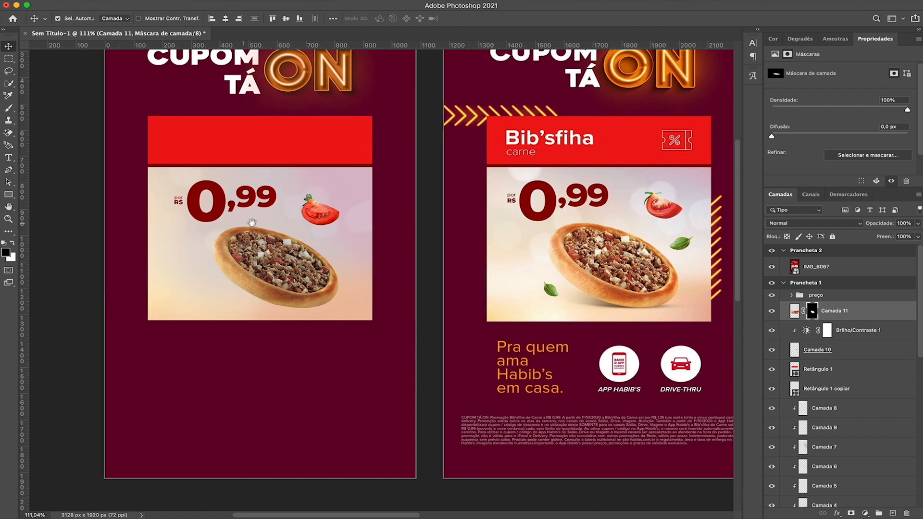
Step: Add a new layer and set up a 441 px brush with its tip rotated 25°
scroll(264, 242, left, 3)
click(881, 332)
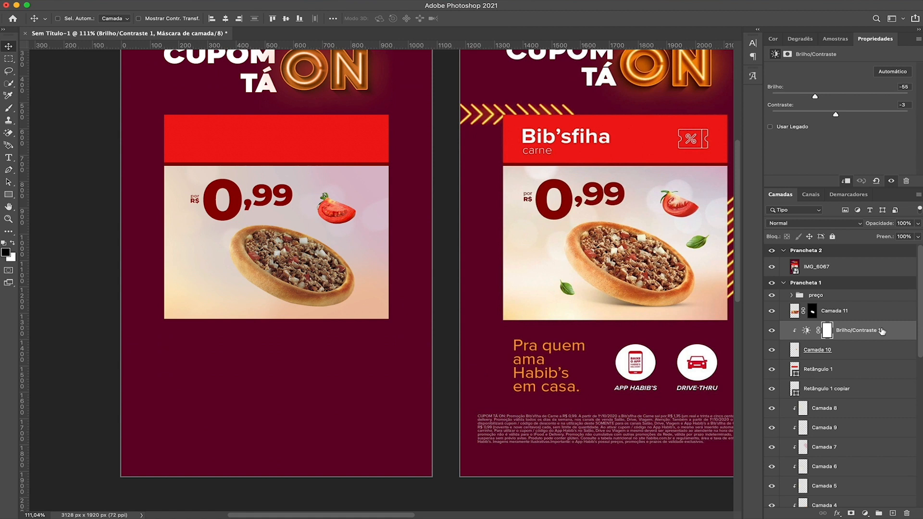
key(super+alt+shift+n)
key(b)
drag(186, 248, 213, 250)
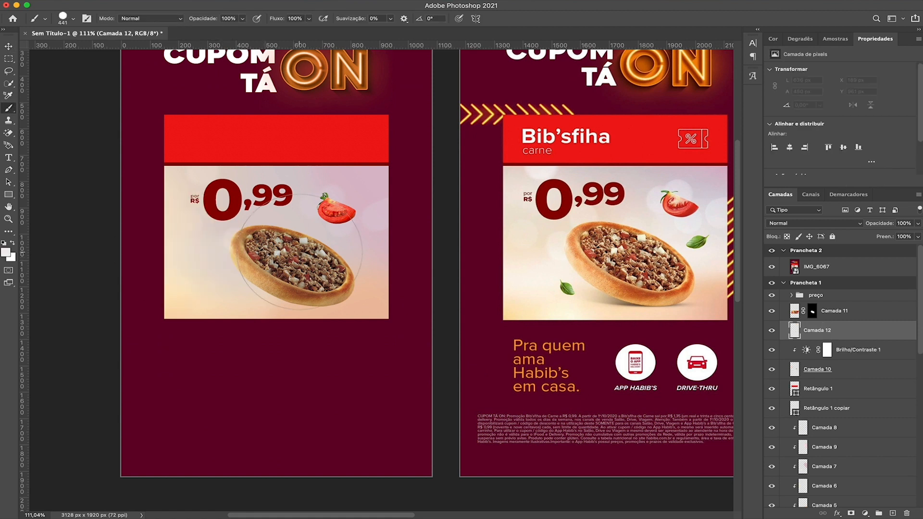
right_click(213, 249)
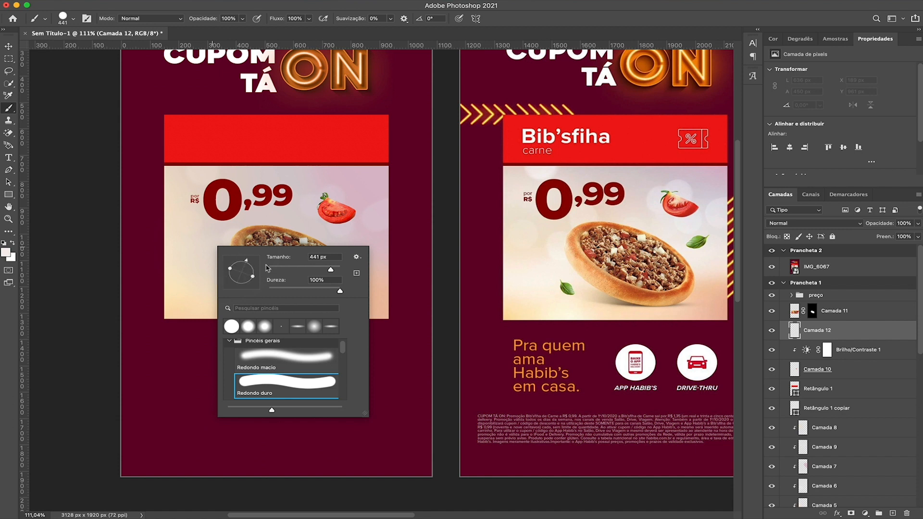
drag(254, 277, 255, 271)
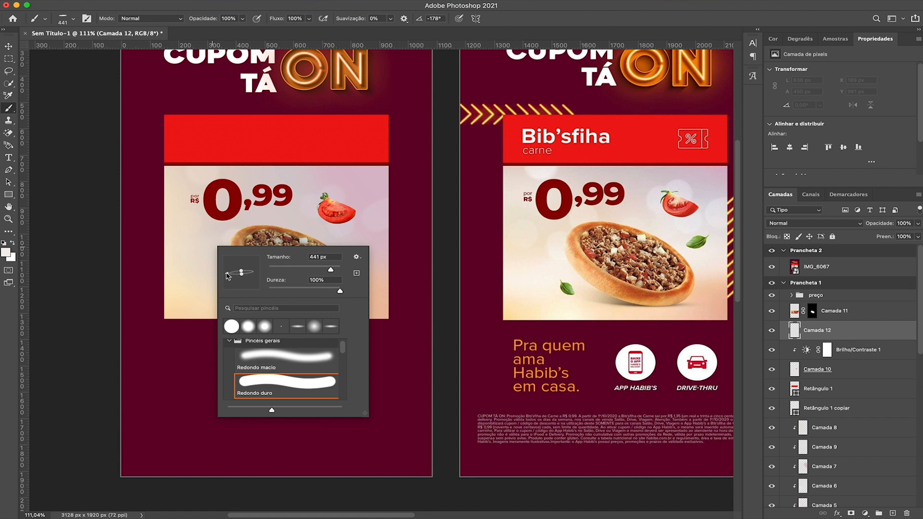
key(Return)
Step: Try black shadow dabs under the pizza on Camada 12, undoing each one
click(823, 486)
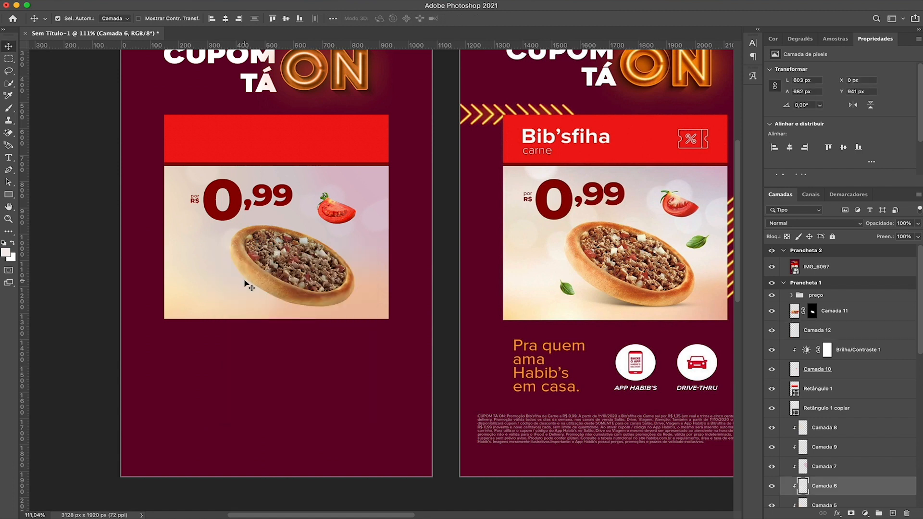
click(859, 332)
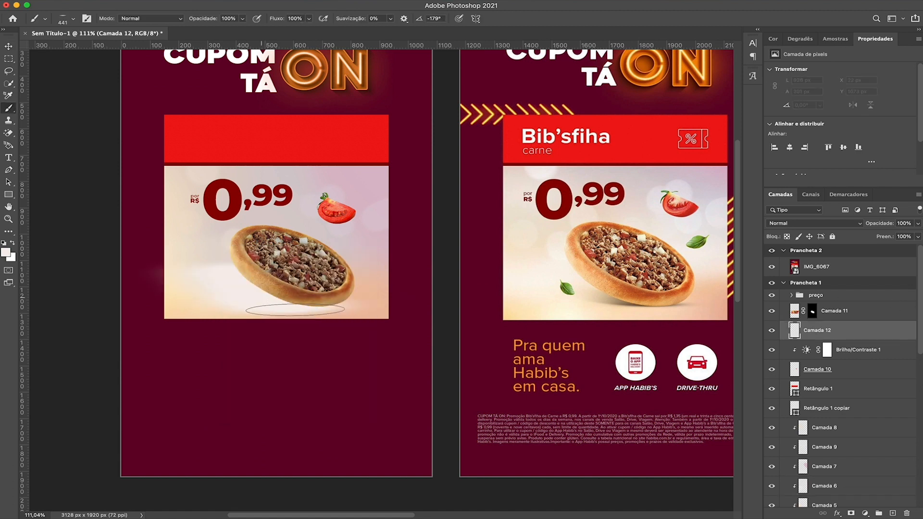
key(d)
click(286, 288)
key(ctrl+z)
click(231, 288)
key(ctrl+z)
click(219, 289)
key(ctrl+z)
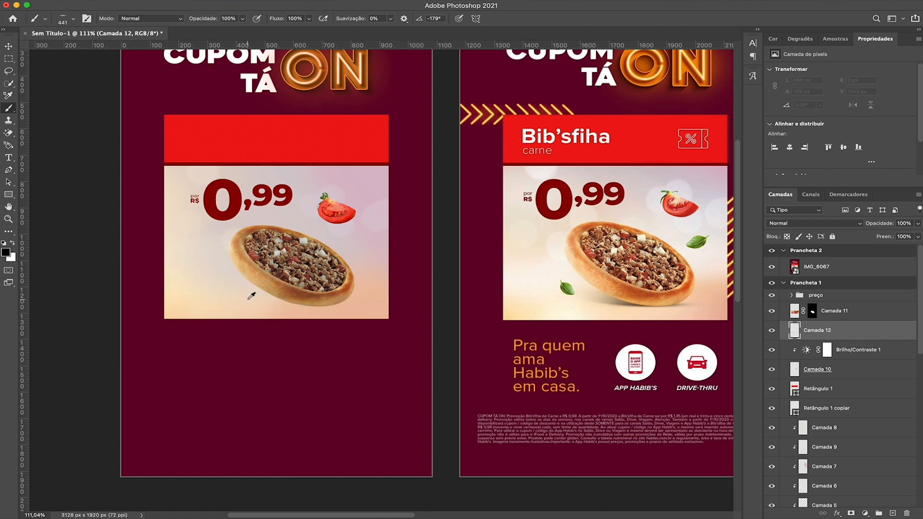
Step: Erase the left edge of the old shadow on the left artboard
scroll(712, 304, up, 5)
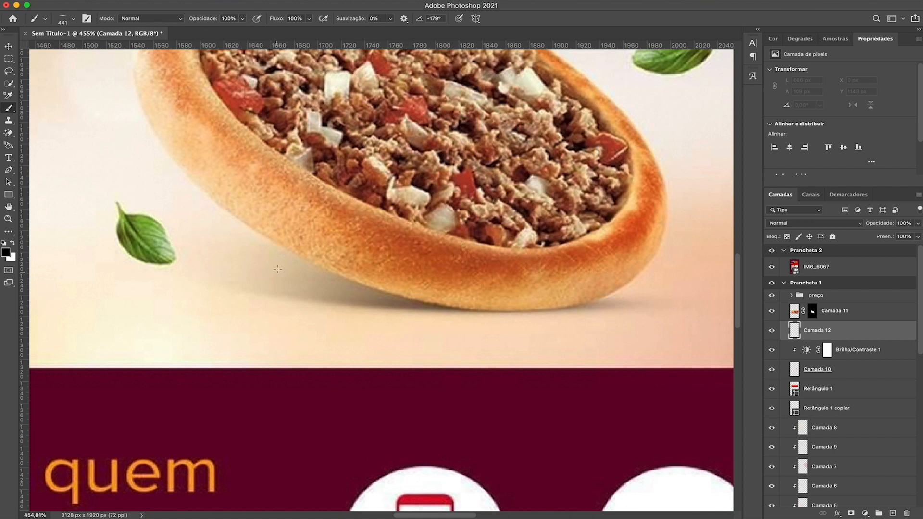
scroll(263, 260, down, 5)
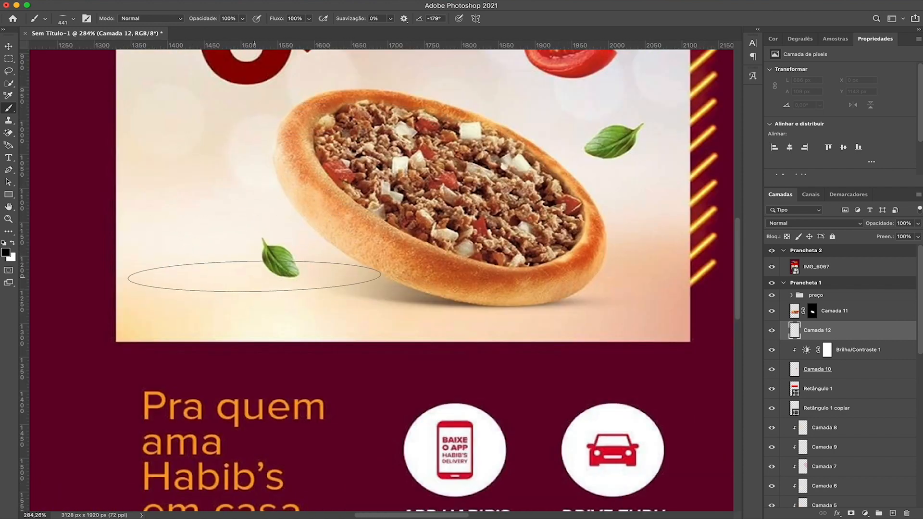
scroll(388, 302, down, 5)
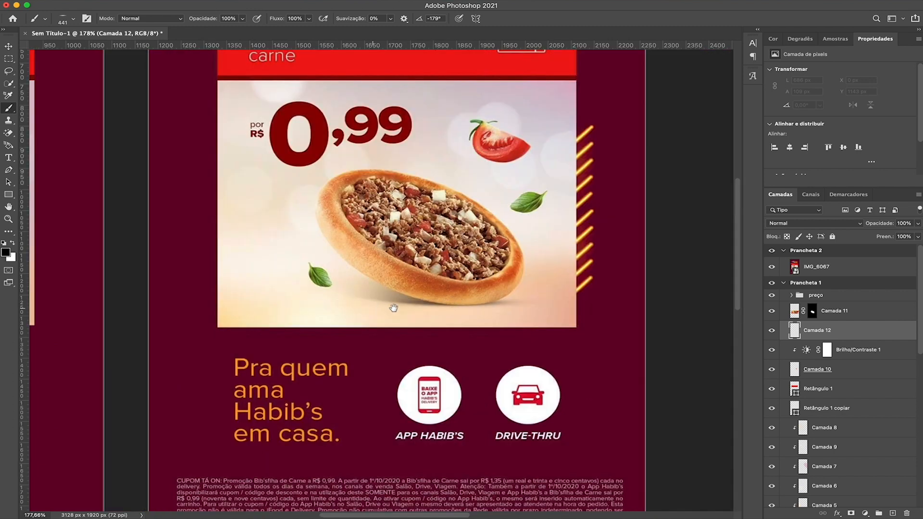
drag(393, 306, 654, 314)
drag(344, 284, 569, 284)
key(e)
scroll(232, 286, down, 5)
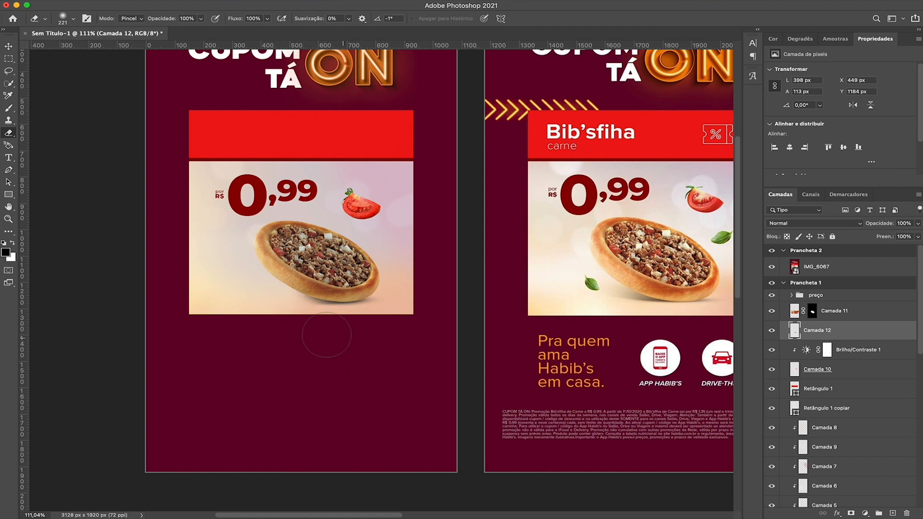
drag(298, 330, 367, 337)
Step: Paint a dark shadow under the left pizza on a new layer
key(super+shift+alt+n)
key(b)
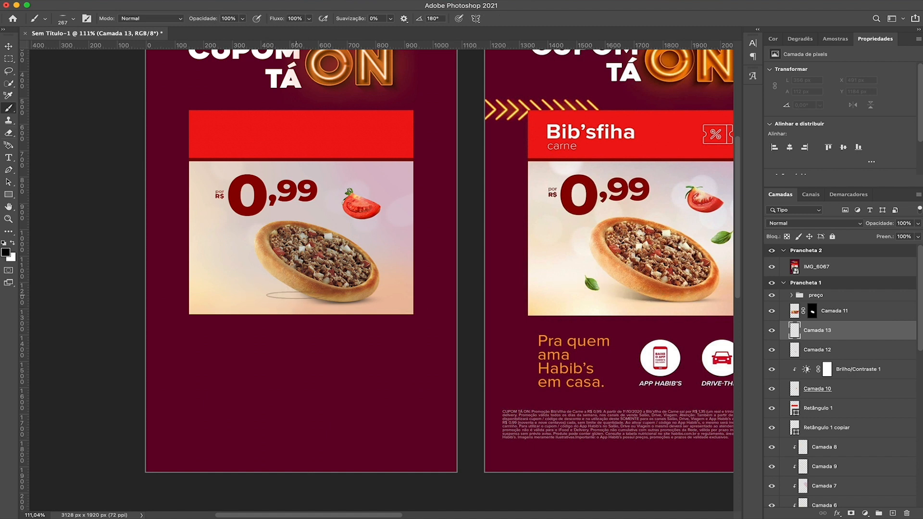
click(293, 294)
key(v)
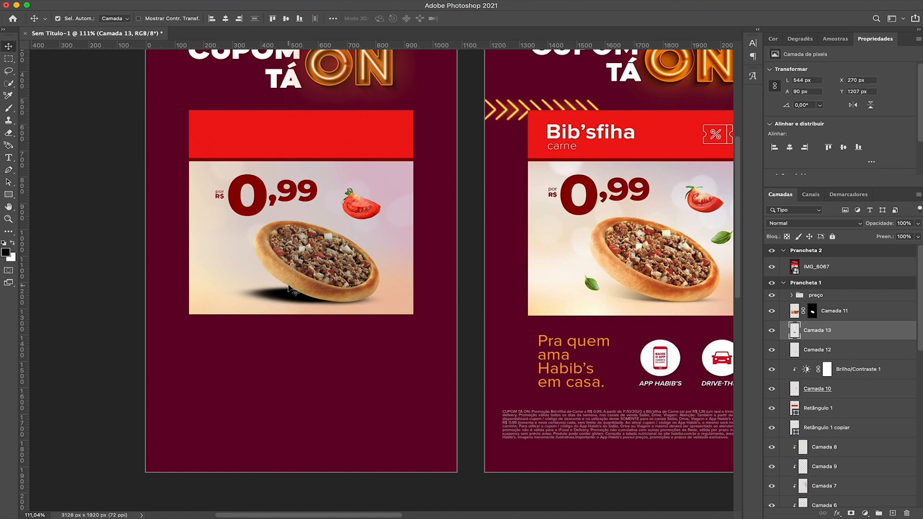
Step: Fade the shadow's edges with a 50% opacity eraser and duplicate the shadow layer
key(e)
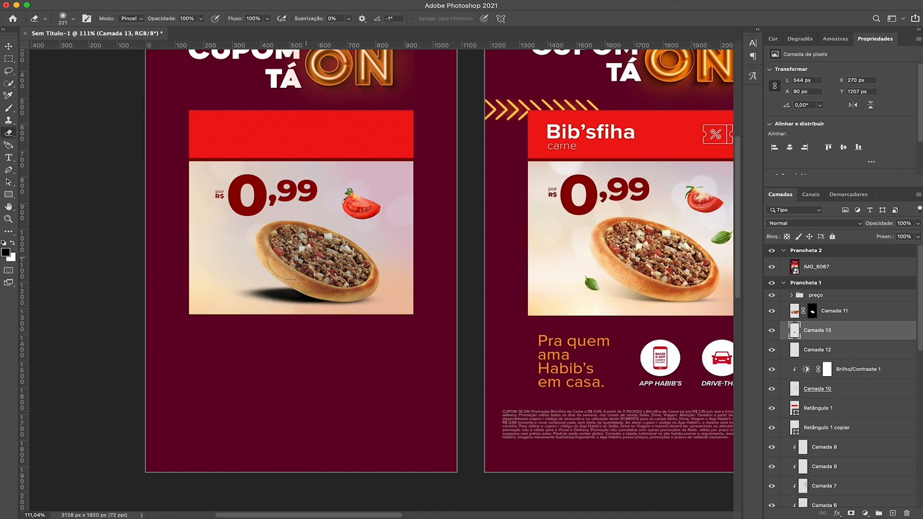
drag(275, 255, 327, 258)
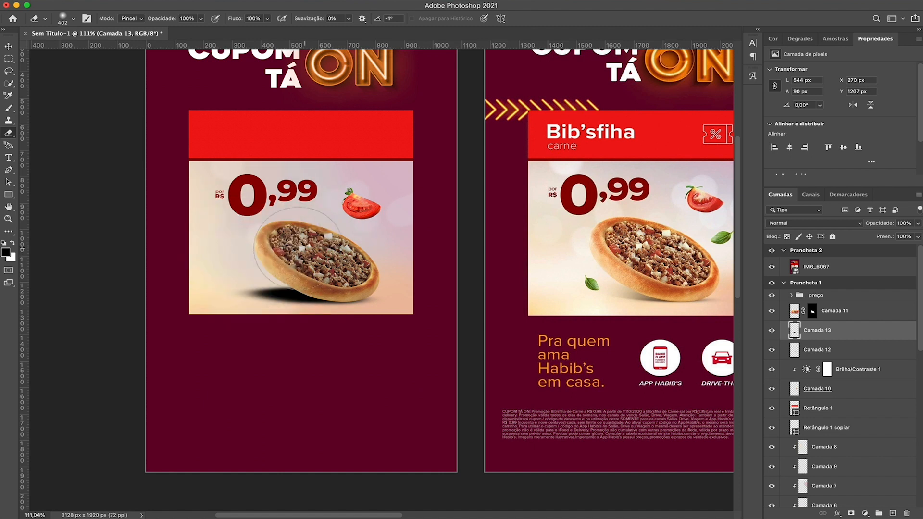
mouse_move(255, 266)
mouse_down()
mouse_move(227, 267)
mouse_move(249, 267)
mouse_move(249, 182)
mouse_move(270, 70)
mouse_move(298, 288)
mouse_move(319, 299)
mouse_move(266, 261)
mouse_up()
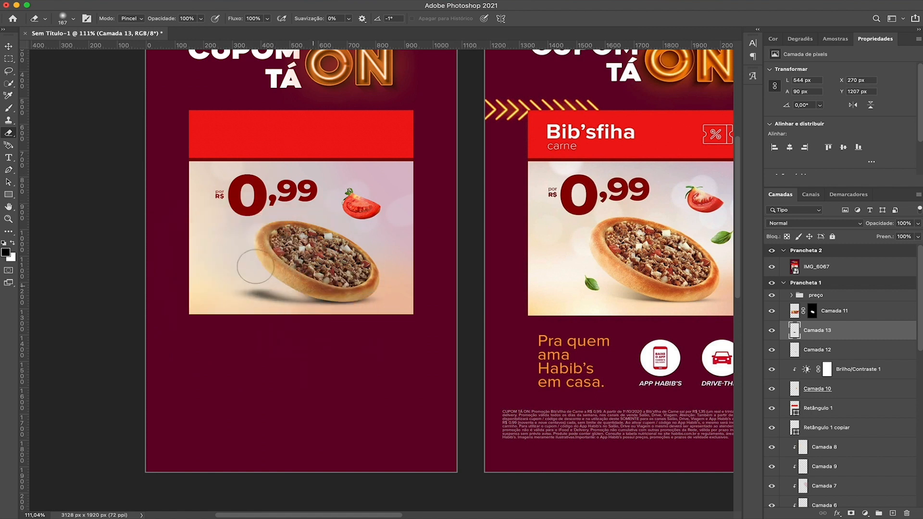
key(ctrl+z)
key(5)
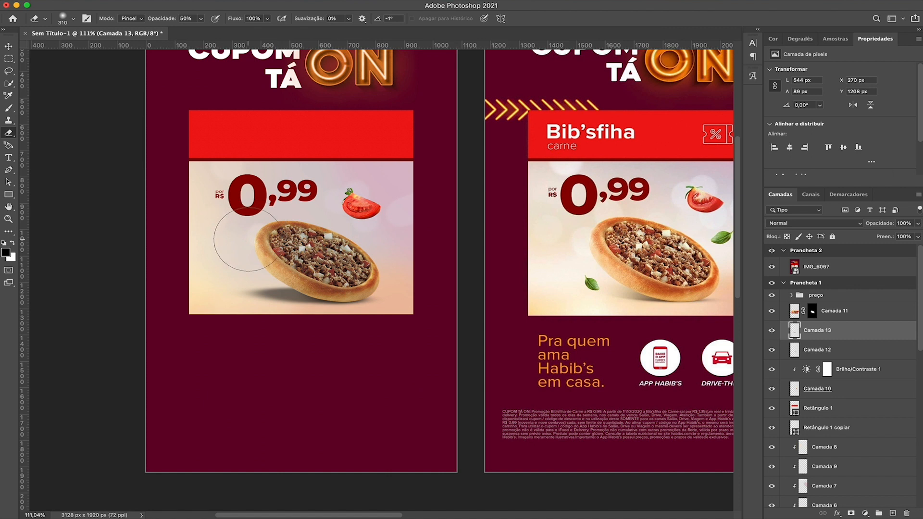
mouse_move(236, 260)
mouse_down()
mouse_move(288, 269)
mouse_move(296, 248)
mouse_up()
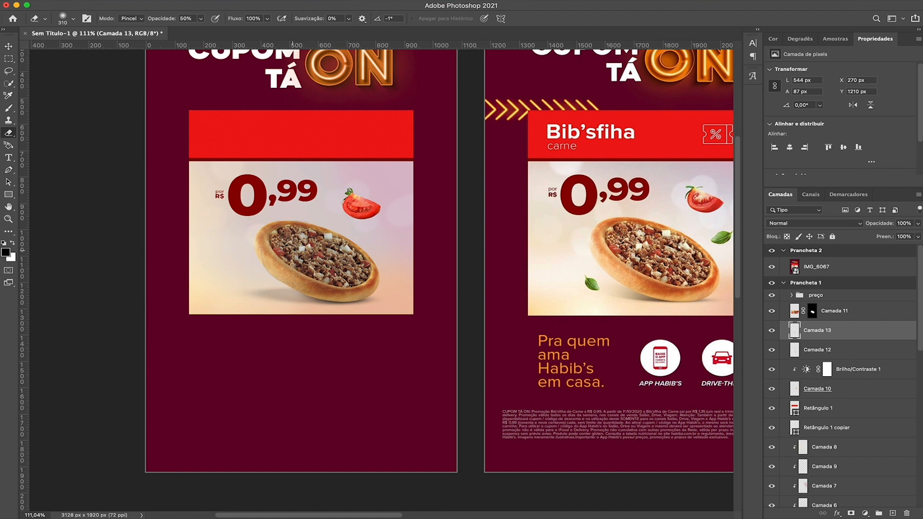
drag(237, 268, 226, 269)
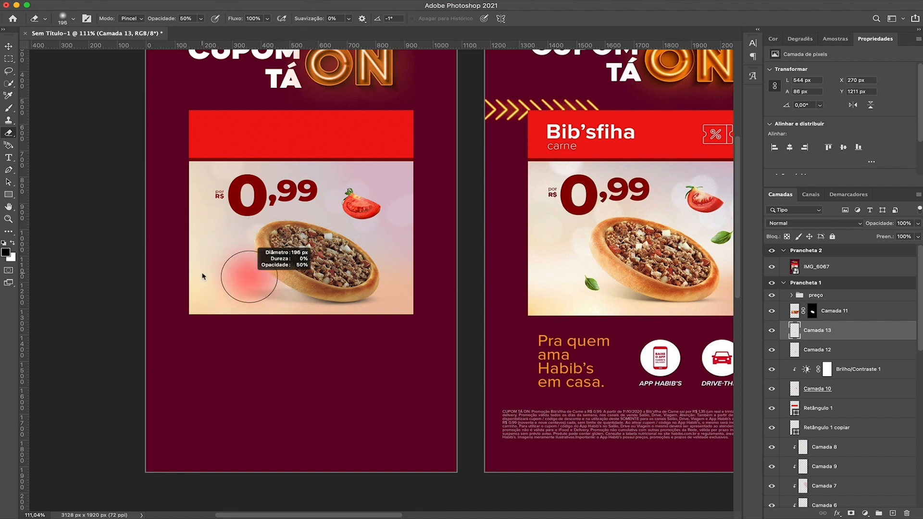
key(v)
key(ctrl+j)
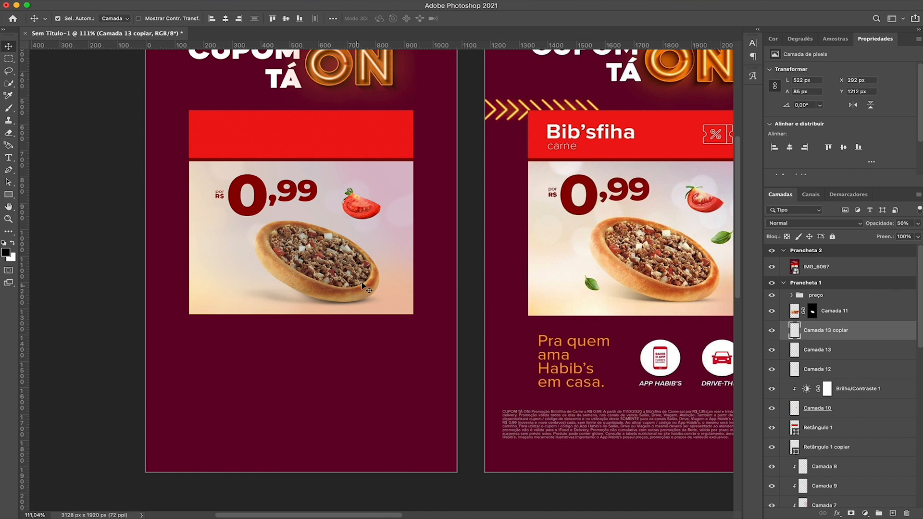
Step: Duplicate the pizza photo layer Camada 11 and hide the copy as a backup
drag(390, 267, 362, 264)
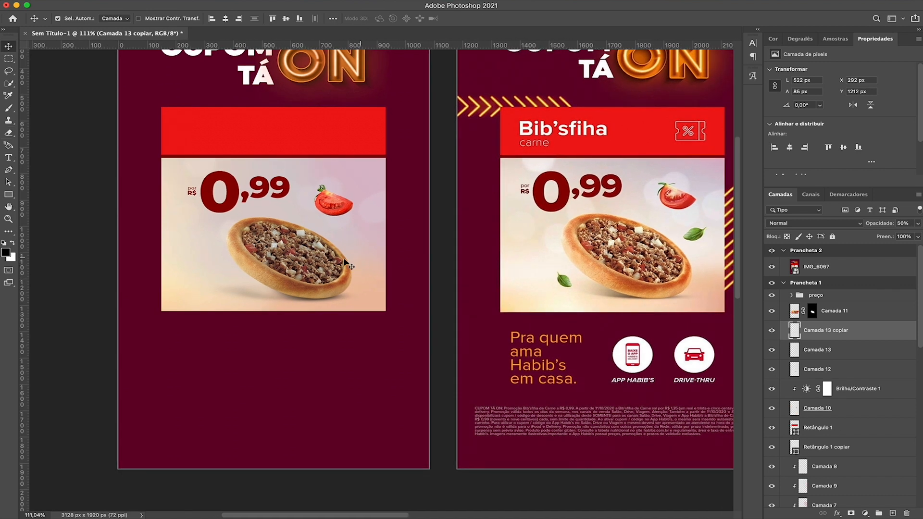
click(301, 248)
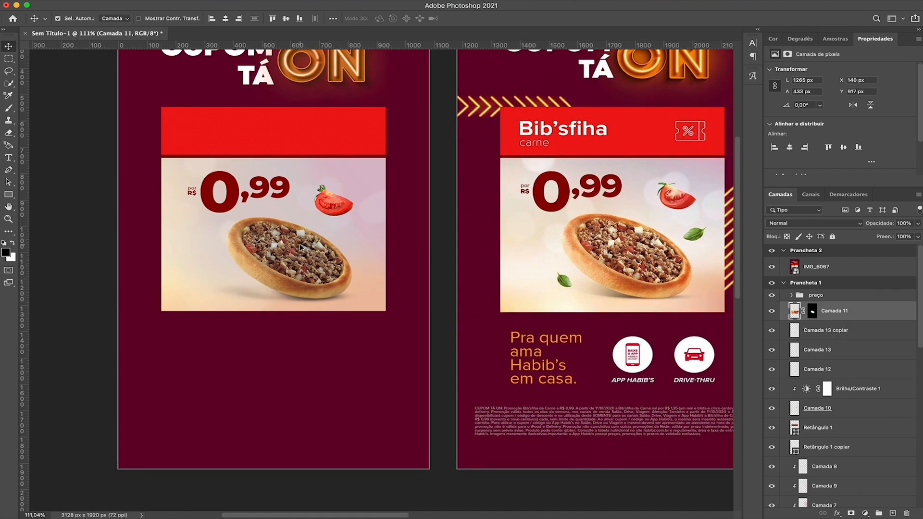
drag(864, 318, 817, 331)
click(772, 330)
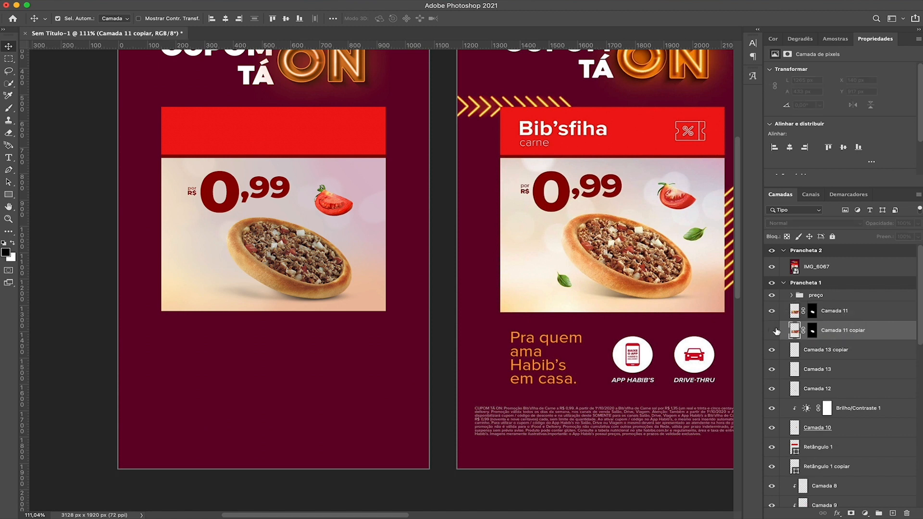
Step: Convert Camada 11 to a smart object and clip a Vibrance adjustment to it
right_click(881, 315)
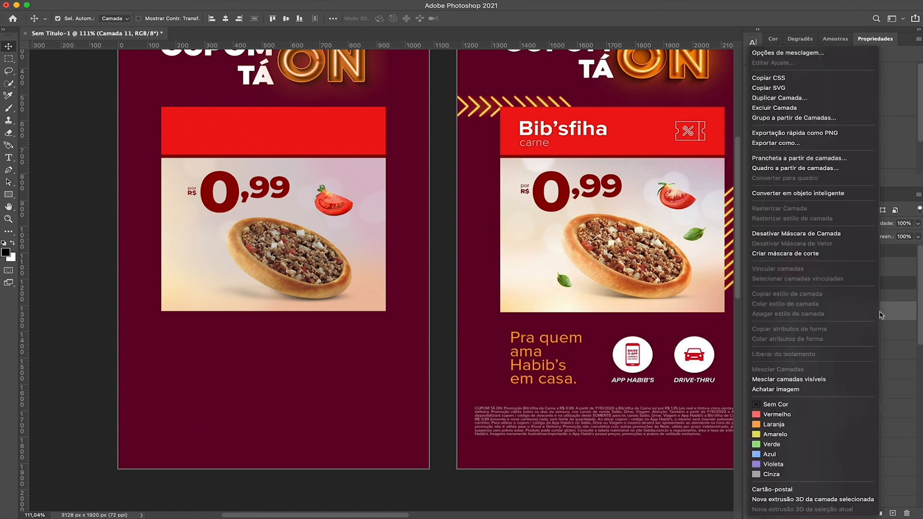
click(860, 196)
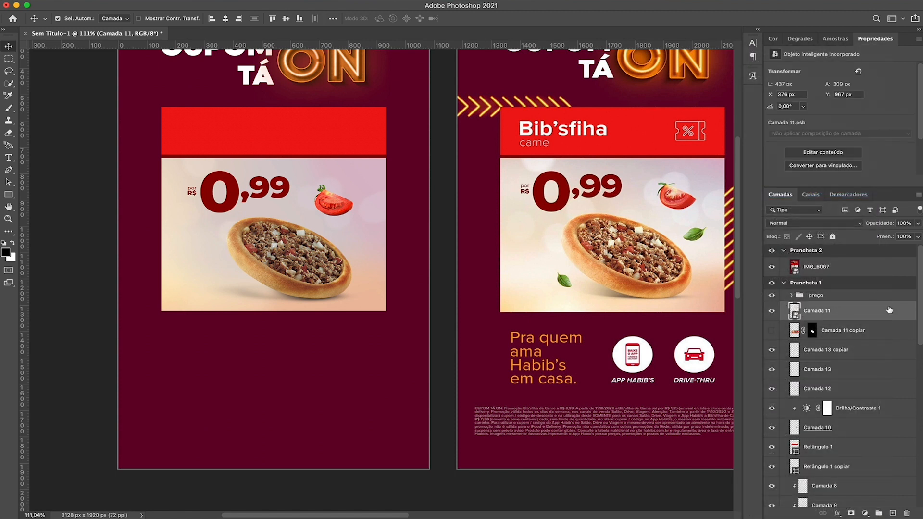
click(865, 513)
click(878, 379)
key(super+alt+g)
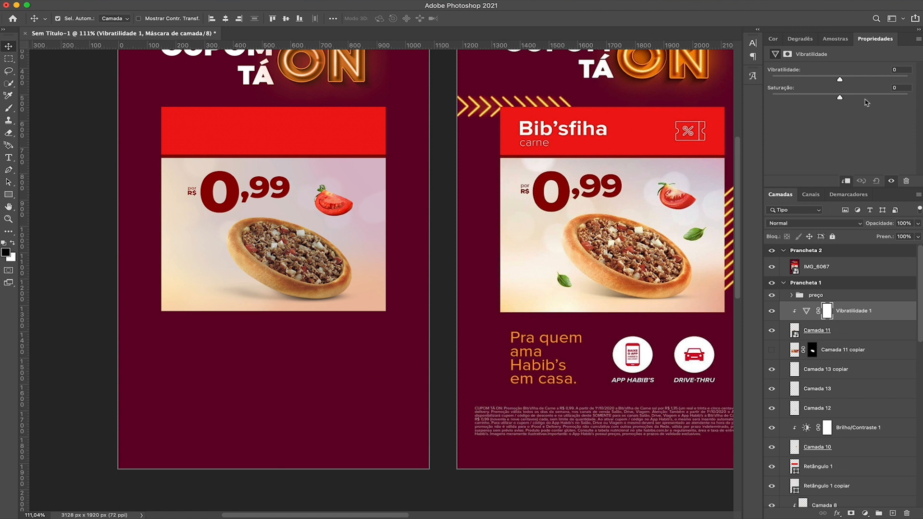
Step: Set the pizza photo's vibrance to +25 and saturation to +5, and add a clipped Brilho/Contraste at brightness 18
drag(841, 81, 865, 80)
click(865, 514)
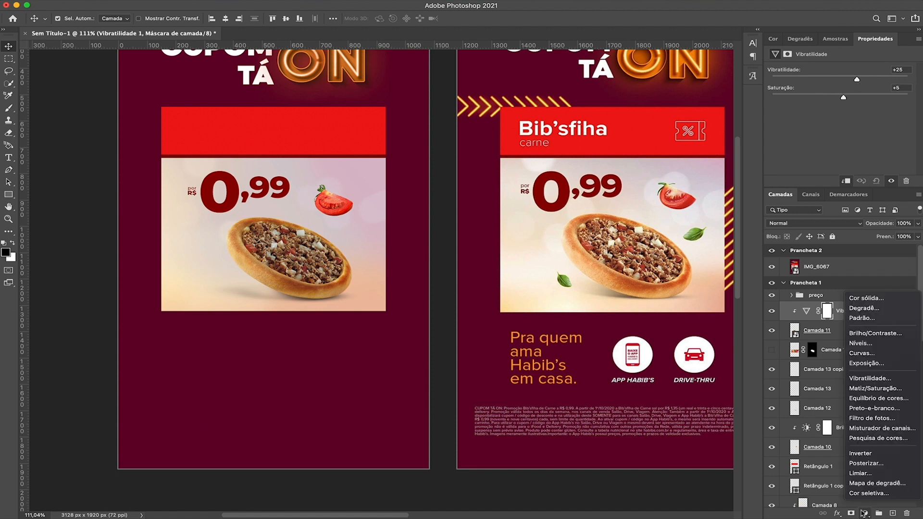
click(863, 334)
alt+click(829, 302)
drag(840, 96, 845, 98)
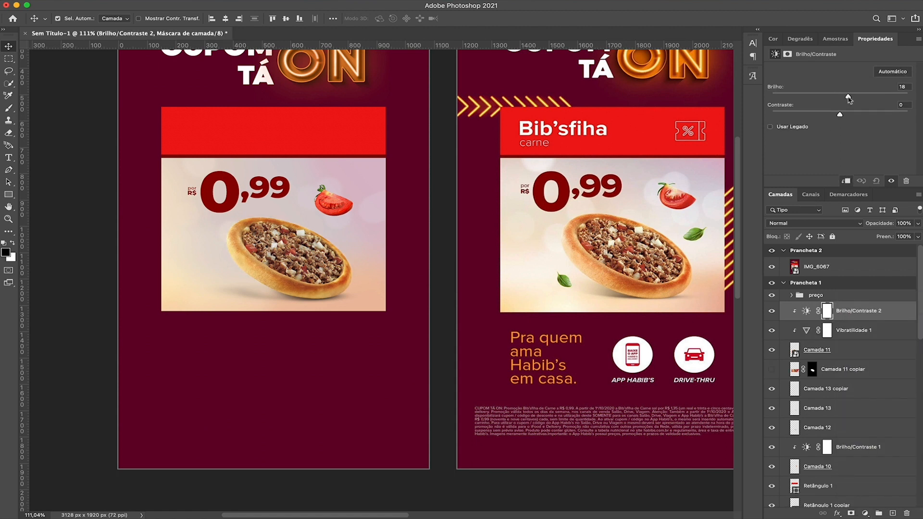
drag(849, 98, 848, 98)
Step: Check the vibrance settings, then select Camada 13 copiar and set the brush to 185 px
click(878, 329)
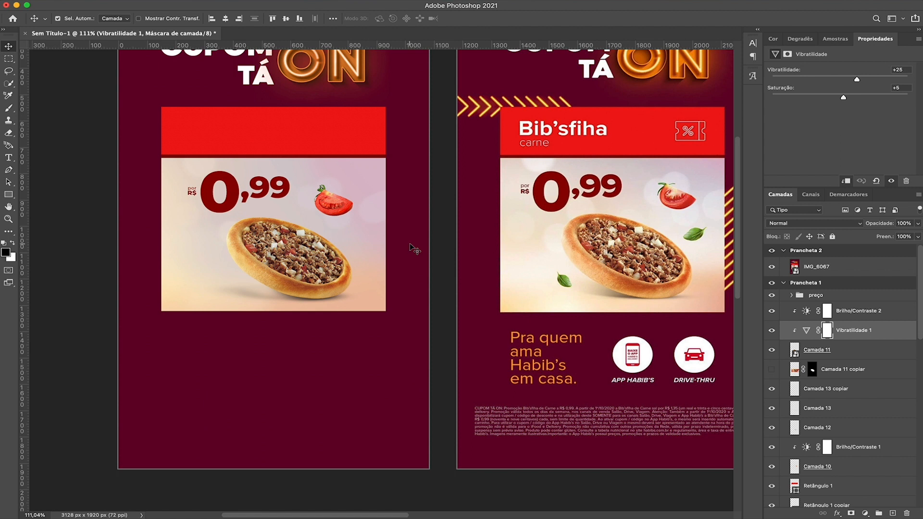
click(847, 389)
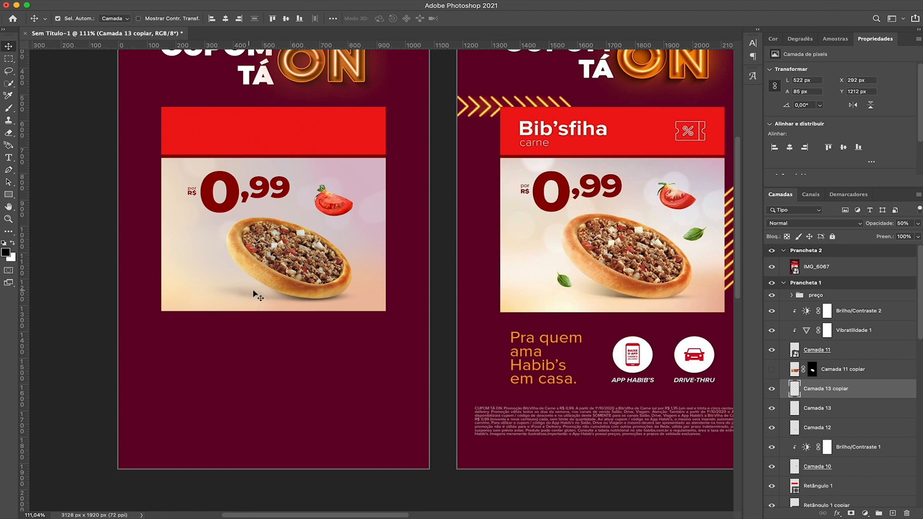
key(b)
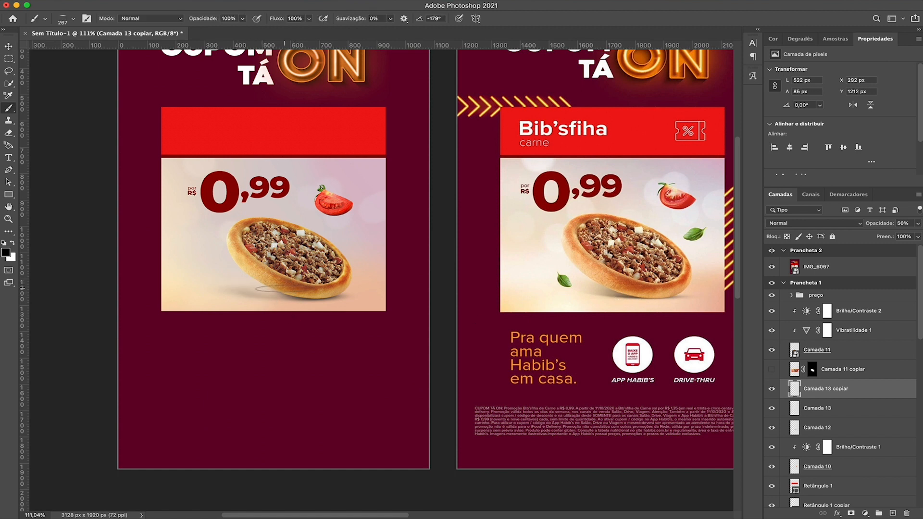
drag(272, 289, 266, 289)
scroll(287, 284, up, 5)
scroll(289, 283, down, 5)
scroll(279, 286, up, 3)
scroll(279, 286, down, 3)
scroll(280, 286, down, 1)
scroll(289, 255, up, 1)
Step: Select the Brilho/Contraste 2 adjustment as the base for a new adjustment layer
key(v)
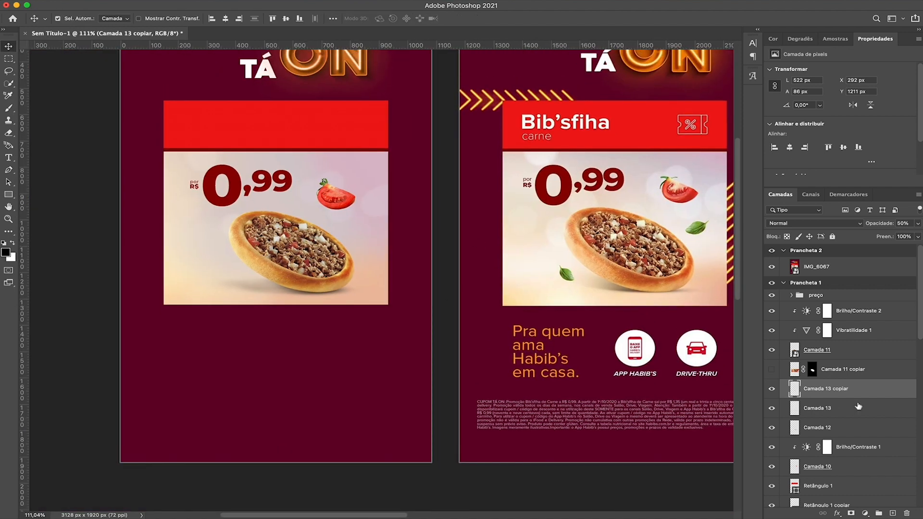
click(886, 310)
click(866, 513)
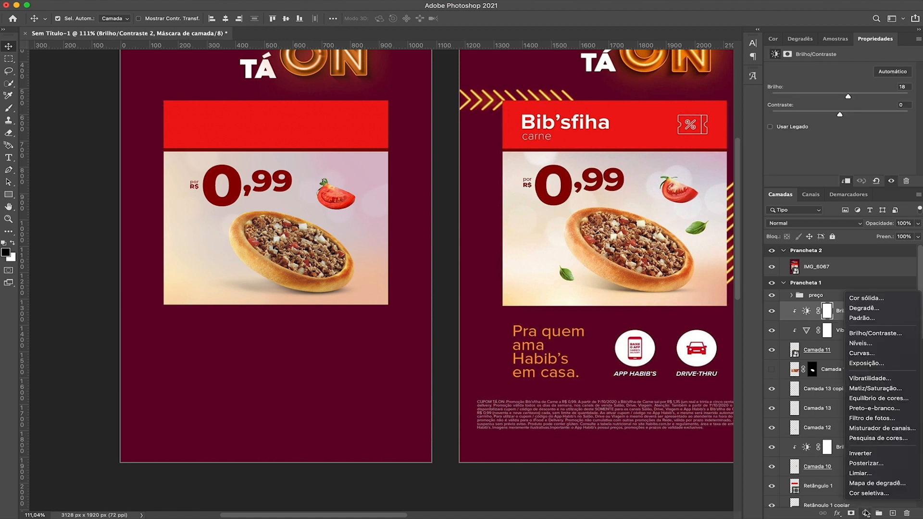
Step: Add a clipped Equilíbrio de Cores 1 with Ciano–Vermelho at +20, toggling it to compare
click(880, 399)
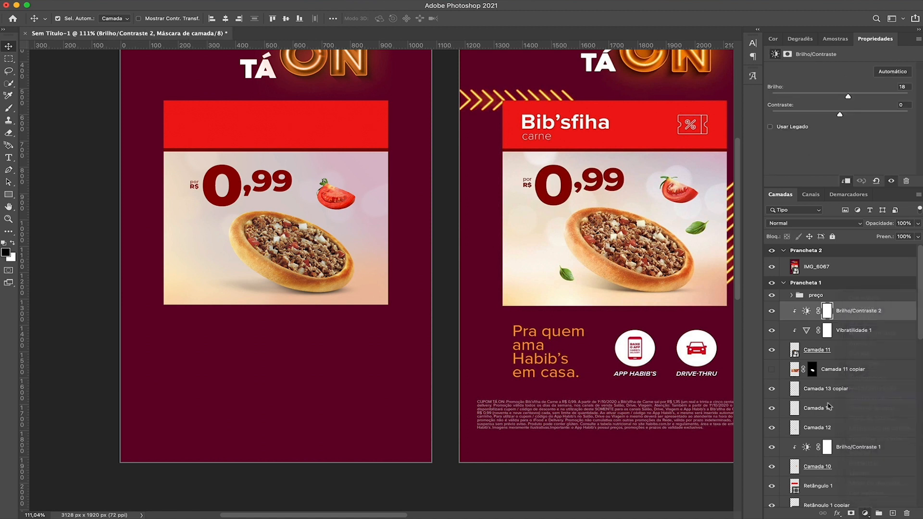
drag(829, 92, 835, 90)
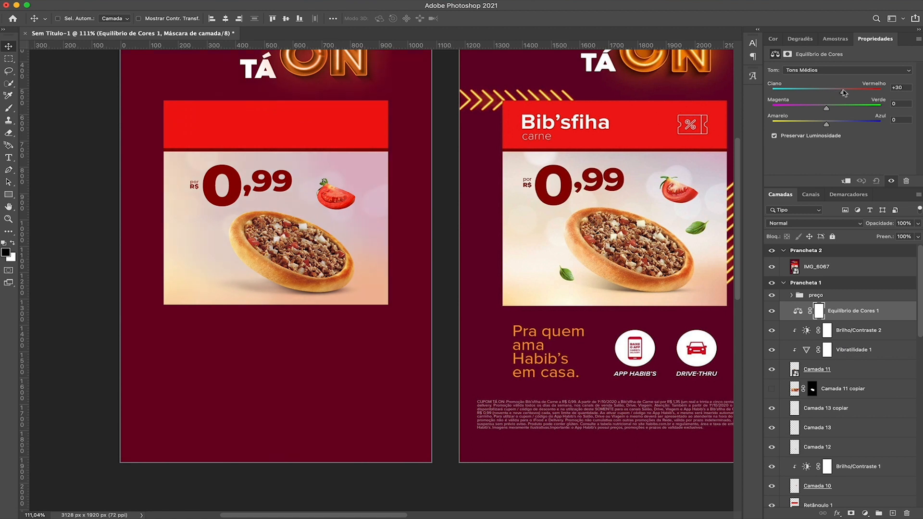
key(super+alt+g)
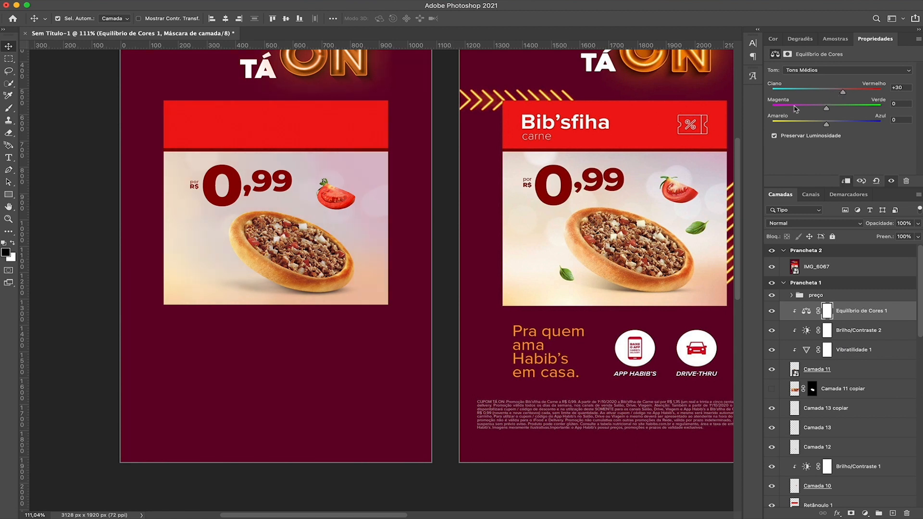
click(897, 90)
click(771, 310)
click(771, 310)
right_click(819, 391)
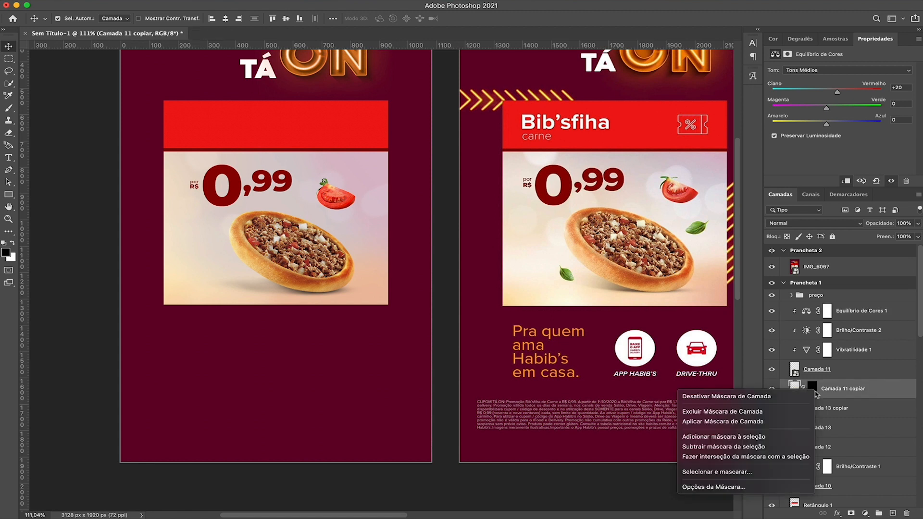
Step: Delete Camada 11 copiar's old mask and re-mask it to a lasso selection of the basil leaf
click(793, 412)
scroll(358, 246, up, 10)
scroll(369, 233, down, 5)
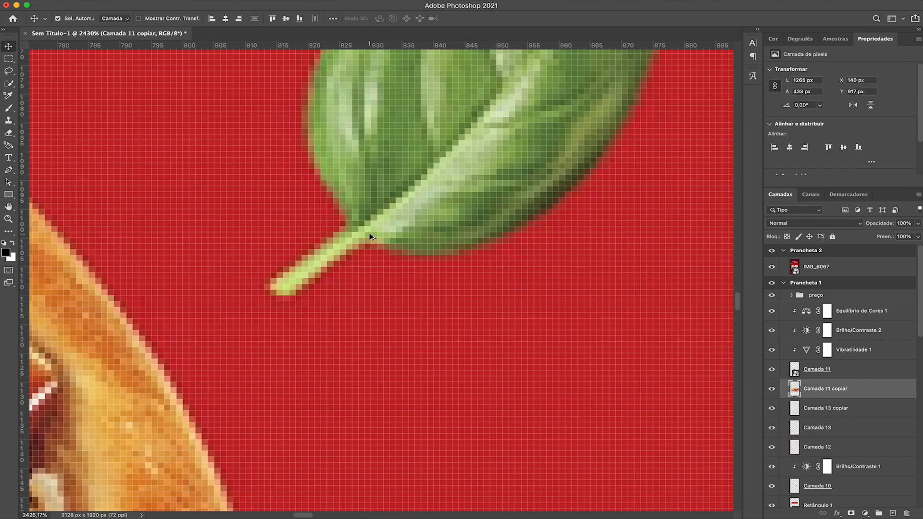
scroll(363, 209, up, 3)
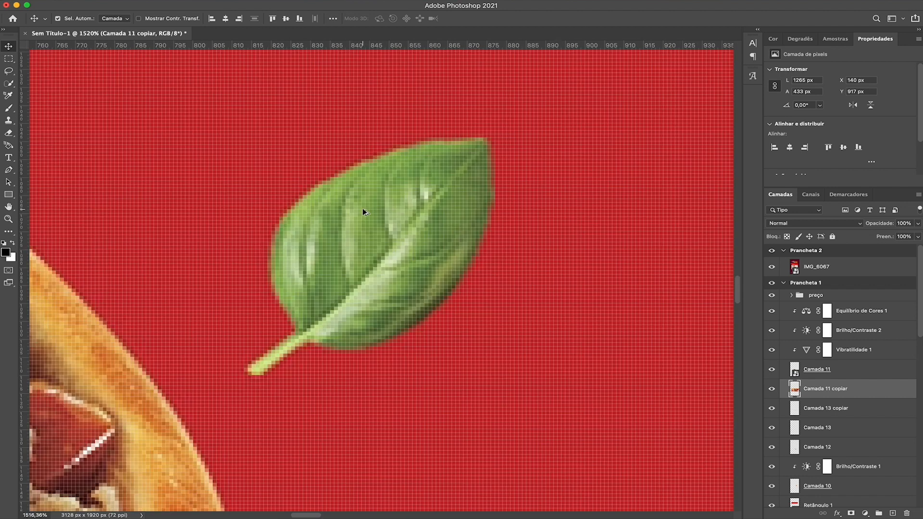
key(l)
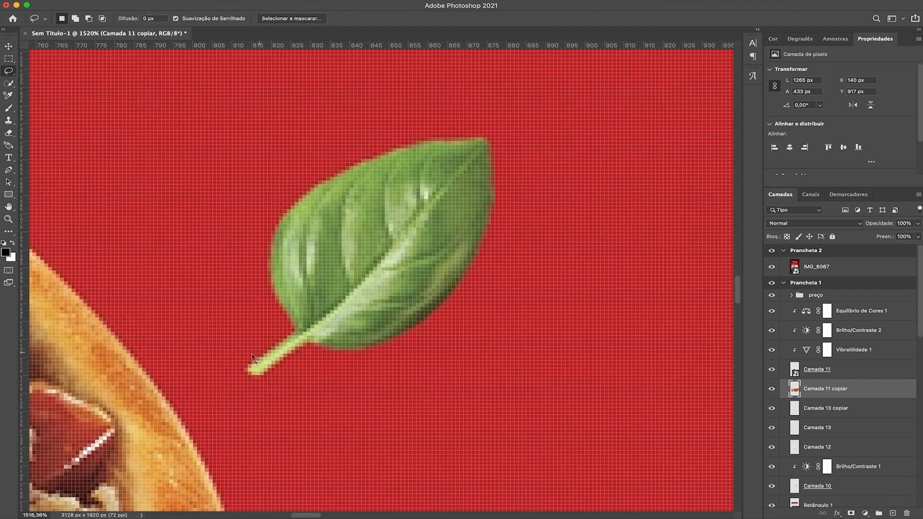
mouse_move(248, 370)
mouse_down()
mouse_move(281, 345)
mouse_move(251, 372)
mouse_up()
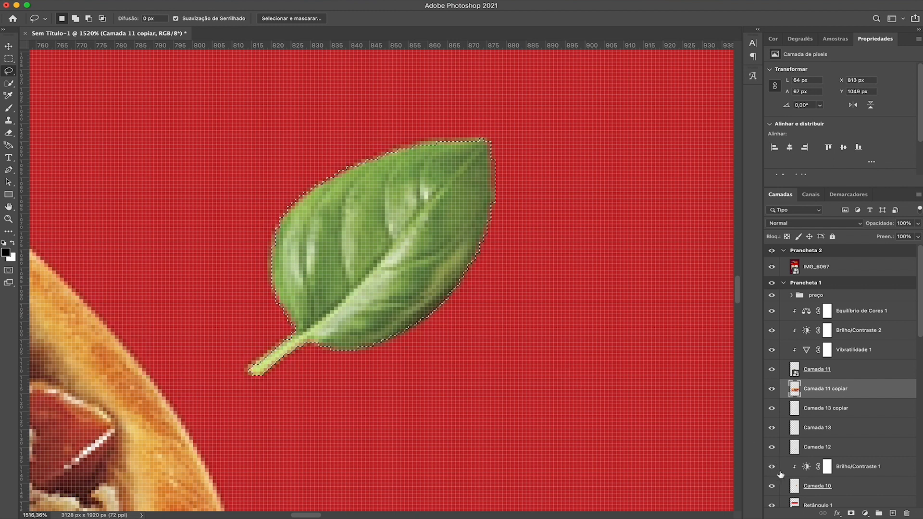
click(851, 513)
Step: Paint the leaf's mask with a ~29 px, 100% opacity brush to remove the red fringe
scroll(378, 240, down, 1)
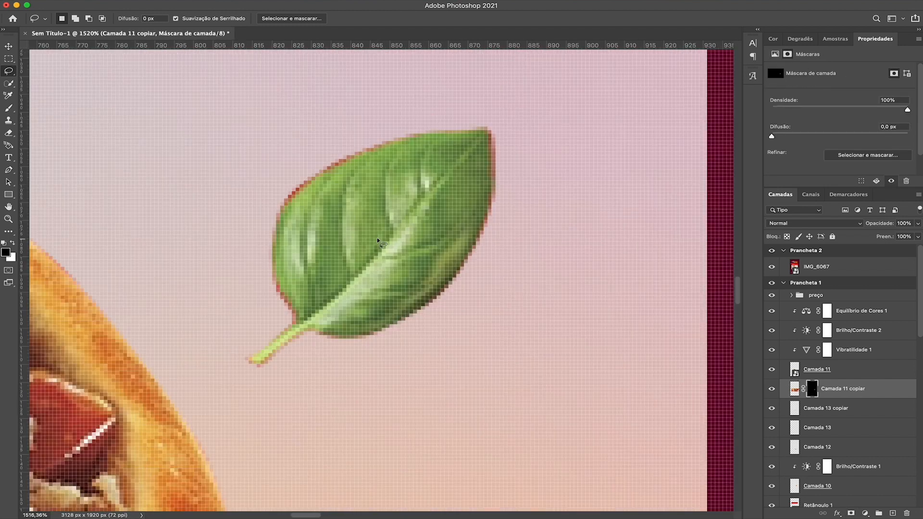
click(795, 389)
key(b)
ctrl+alt+drag(384, 195, 210, 202)
right_click(276, 185)
double_click(322, 322)
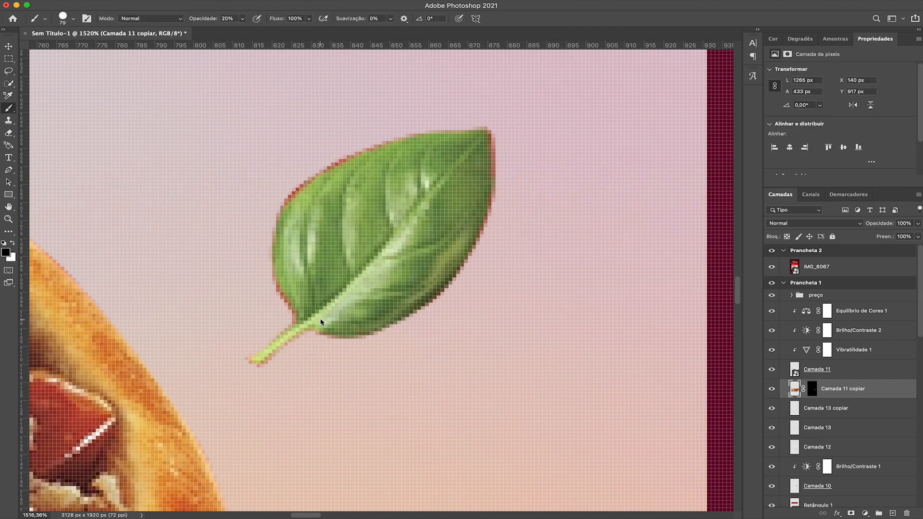
ctrl+alt+drag(333, 206, 144, 187)
key(0)
key(super+backslash)
ctrl+alt+drag(385, 142, 287, 138)
mouse_move(367, 134)
mouse_down()
mouse_move(329, 144)
mouse_move(351, 140)
mouse_move(329, 144)
mouse_move(253, 218)
mouse_move(241, 278)
mouse_up()
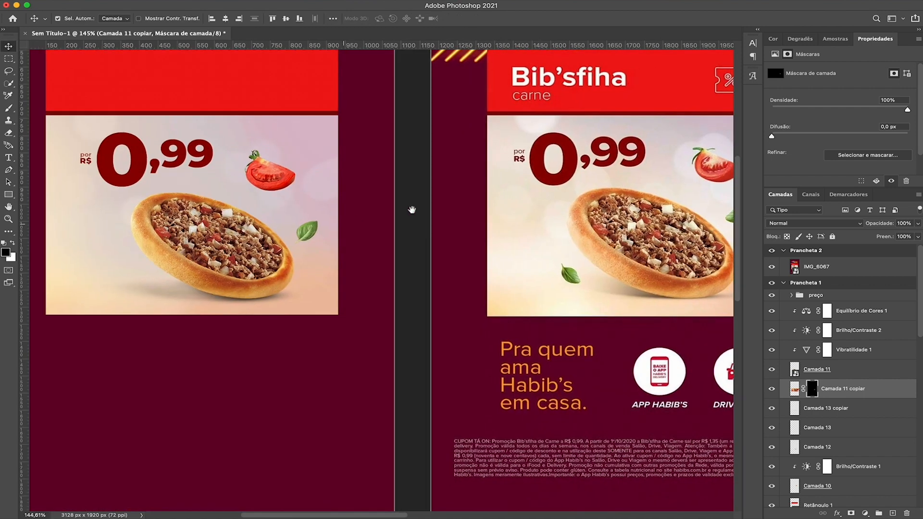
drag(412, 210, 299, 206)
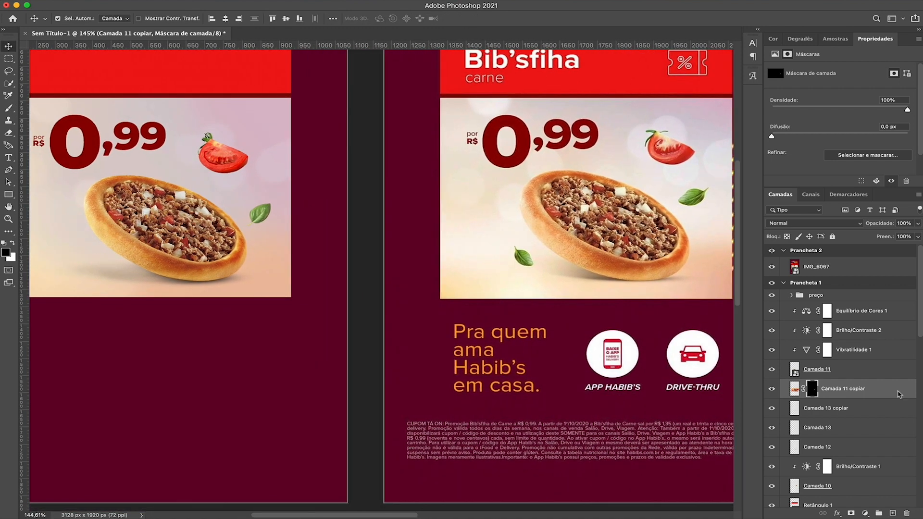
Step: Convert the basil leaf to a smart object, rotate it about 30°, and place a copy at lower left
right_click(899, 390)
click(839, 195)
key(super+t)
drag(227, 172, 91, 263)
key(Return)
key(super+t)
key(Return)
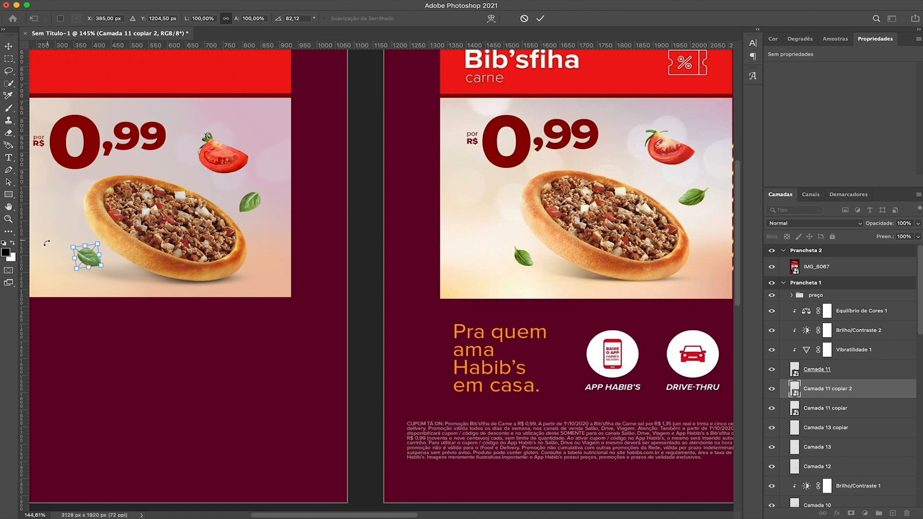
click(268, 205)
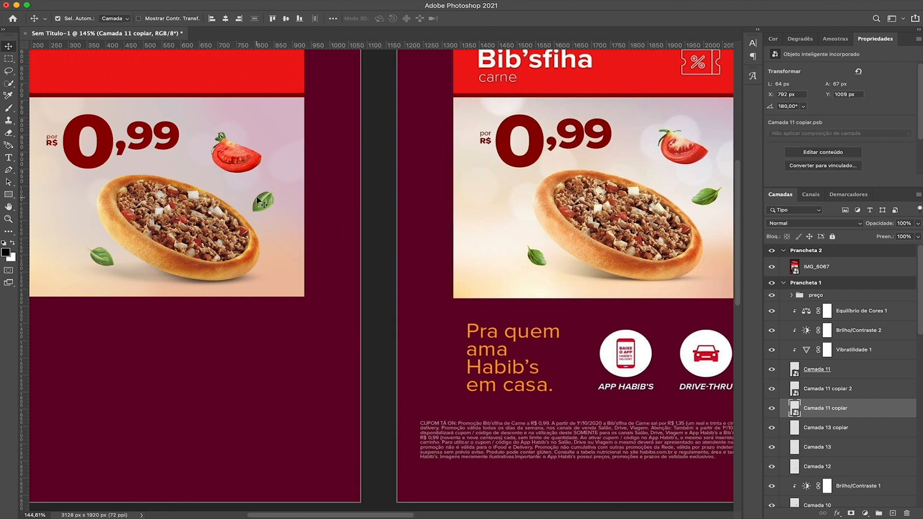
Step: Add a clipped Brilho/Contraste at brightness -23 to the leaf and duplicate it for the second leaf
click(865, 514)
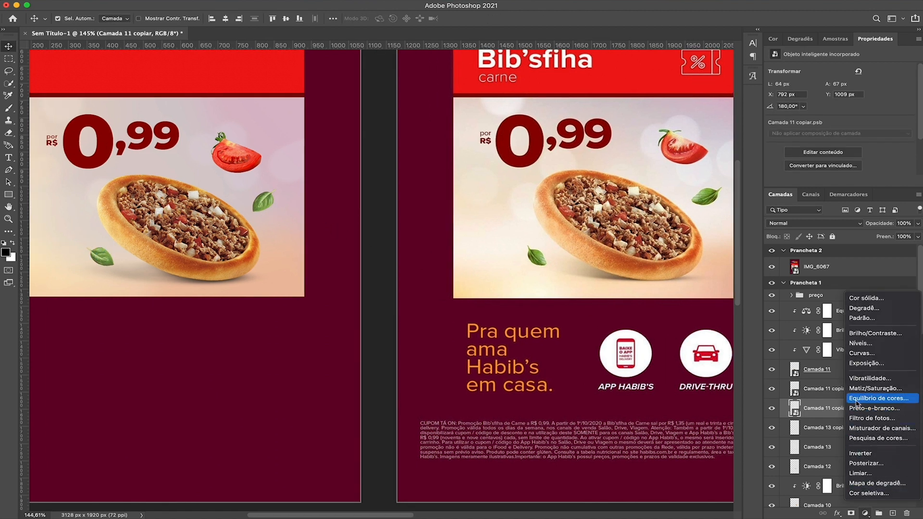
click(886, 334)
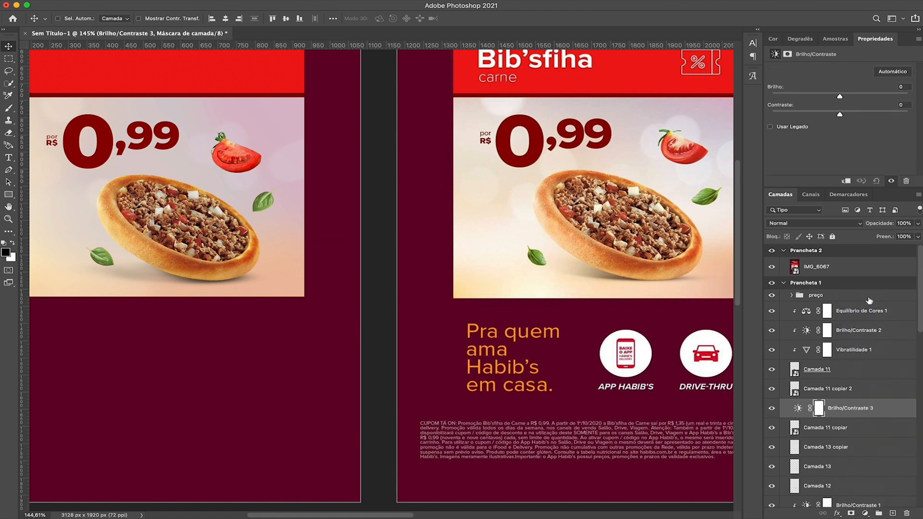
key(super+alt+g)
drag(841, 98, 829, 97)
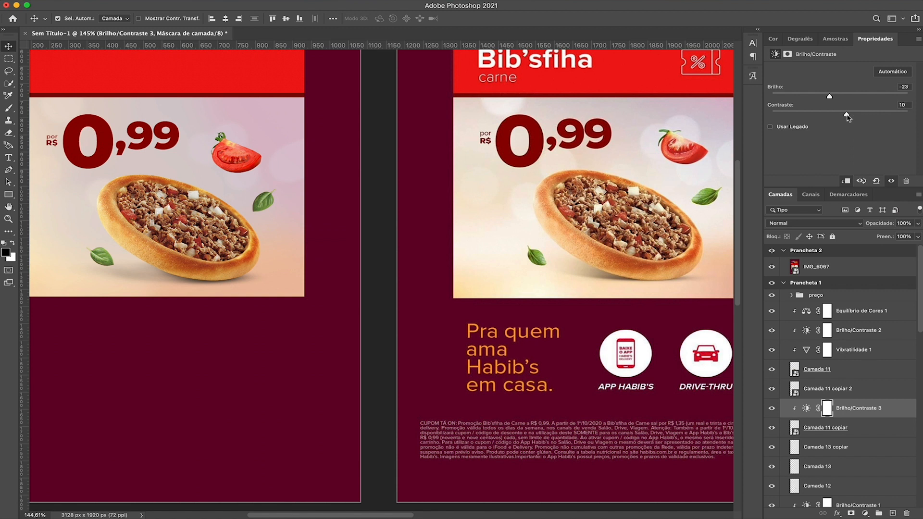
drag(862, 410, 861, 380)
Step: Bring the right artboard's photo into view and select the Camada 9 layer
drag(123, 255, 15, 260)
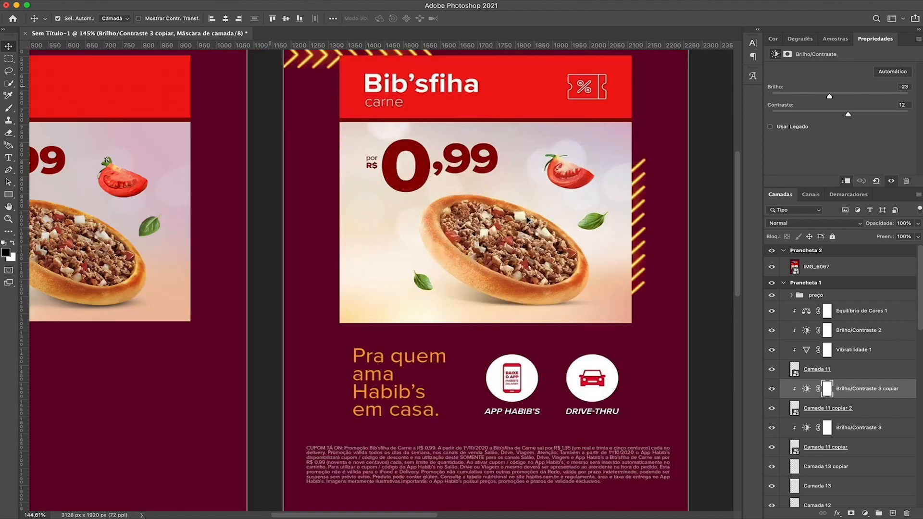
scroll(358, 233, up, 3)
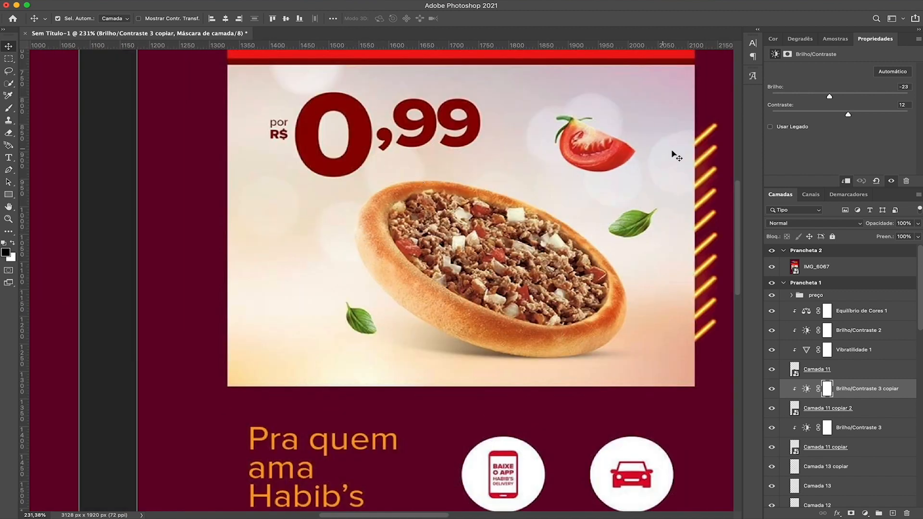
scroll(319, 162, down, 3)
scroll(392, 213, left, 5)
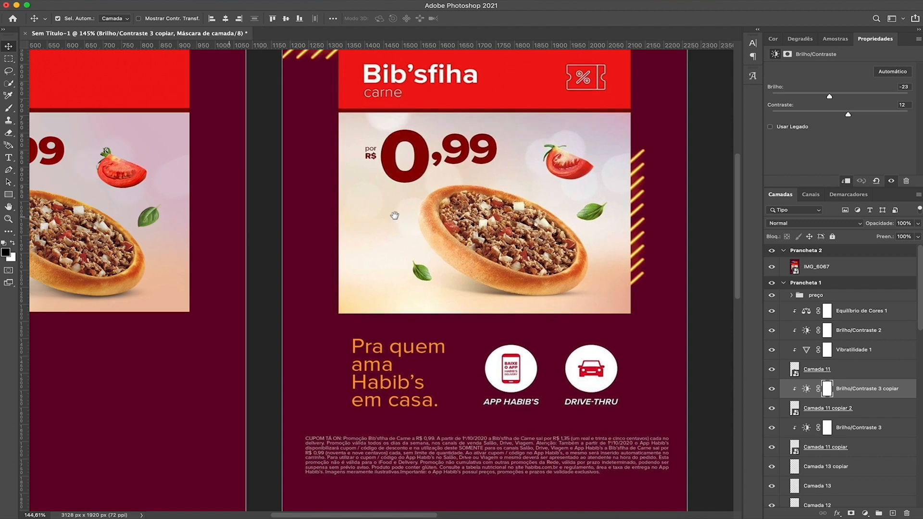
scroll(480, 207, right, 1)
click(593, 199)
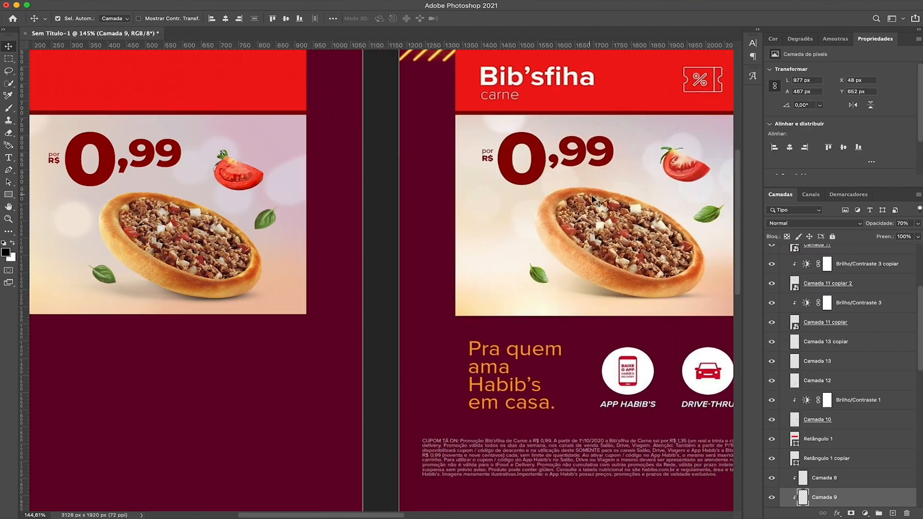
Step: On a new layer, paint soft cream glows beside the pizza with a ~92–102 px brush
drag(447, 235, 448, 235)
scroll(448, 236, left, 2)
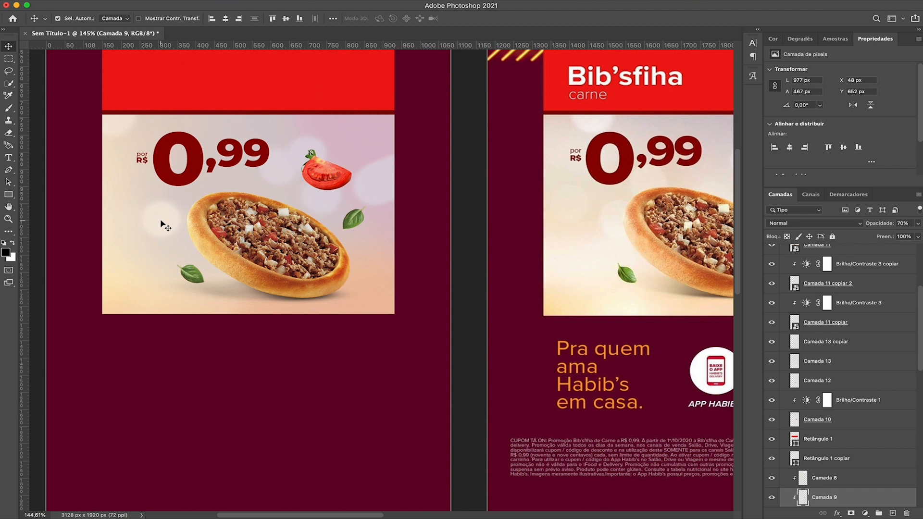
key(super+alt+shift+n)
key(b)
mouse_move(227, 208)
mouse_down()
mouse_move(264, 212)
mouse_move(248, 206)
mouse_move(248, 146)
mouse_up()
alt+click(617, 212)
click(183, 218)
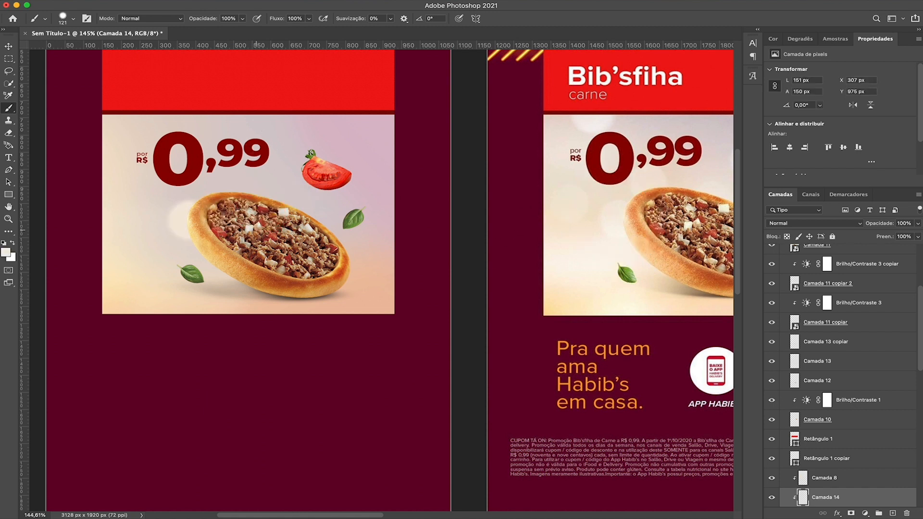
drag(128, 200, 124, 200)
click(127, 198)
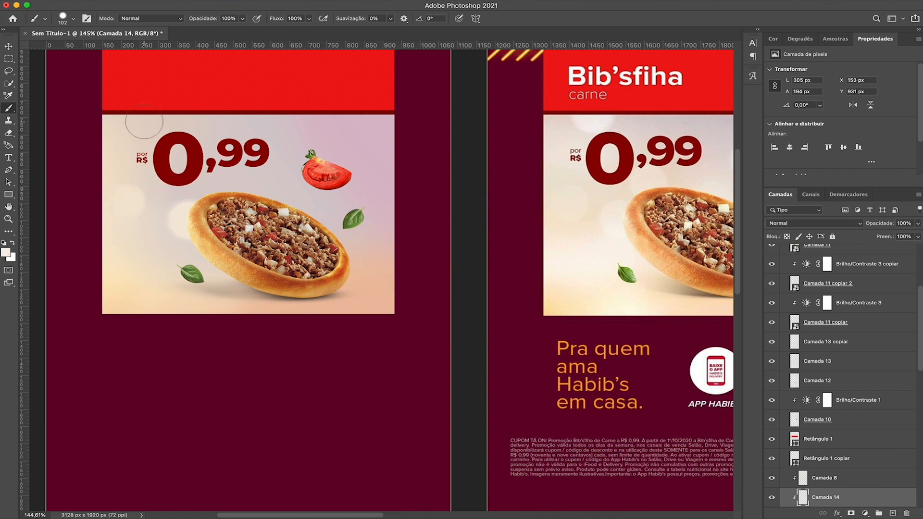
Step: Nudge the upper basil leaf slightly down-right and flip it horizontally
scroll(261, 189, right, 5)
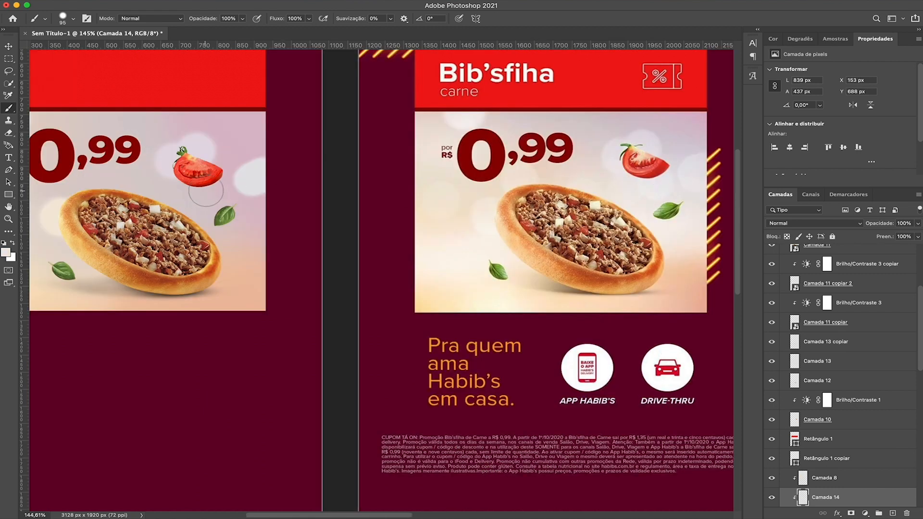
key(v)
drag(228, 219, 234, 224)
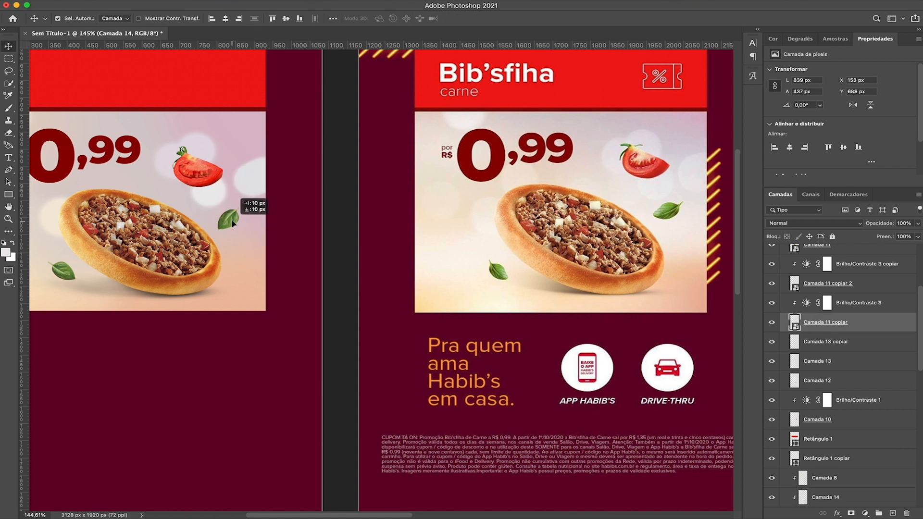
key(ctrl+t)
right_click(231, 215)
click(268, 392)
key(Return)
Step: Add a new layer above Camada 6 and paint a large 347 px soft glow at 50% opacity
scroll(274, 218, left, 5)
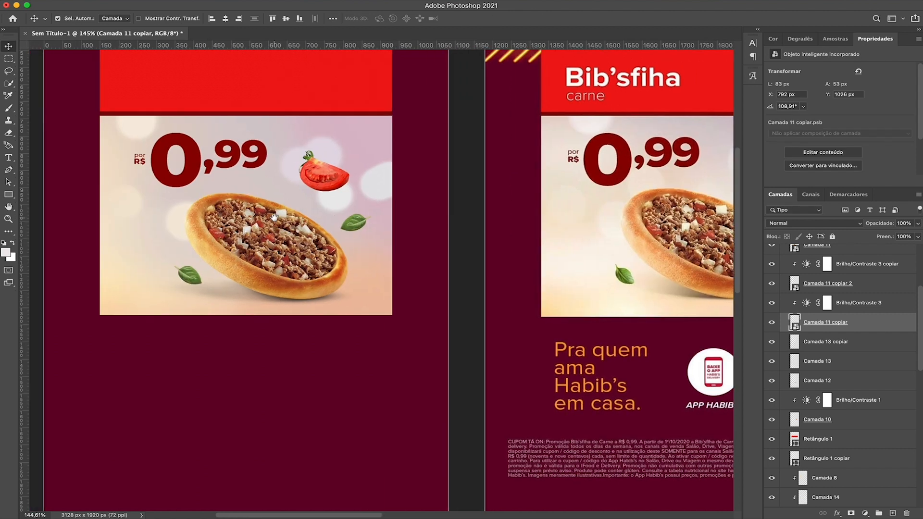
click(368, 189)
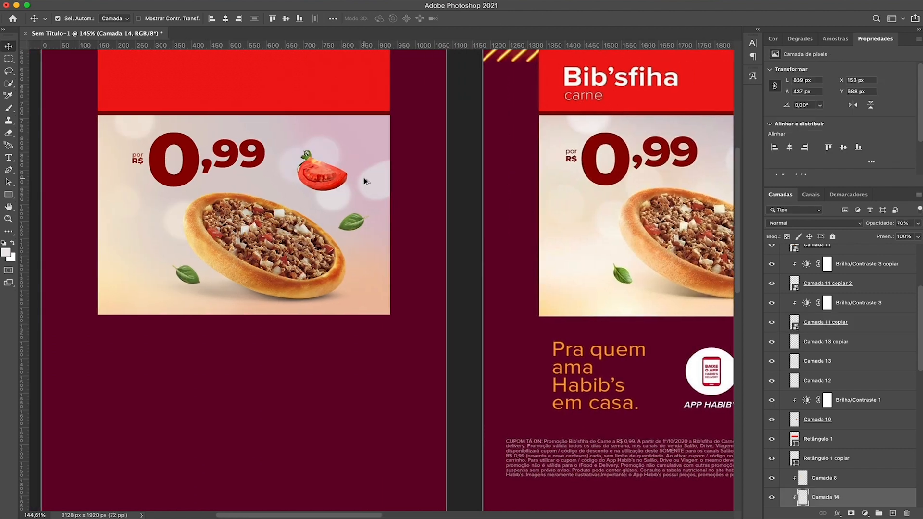
scroll(366, 182, right, 1)
click(134, 269)
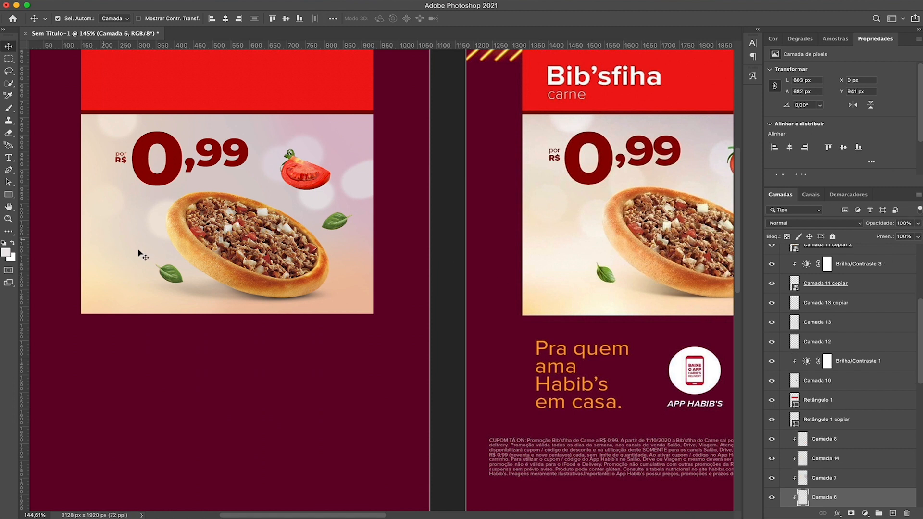
key(ctrl+shift+alt+n)
key(b)
drag(201, 284, 186, 173)
drag(180, 238, 179, 110)
key(5)
click(172, 226)
Step: Alt-drag a copy of the price's 0 up into the red bar
scroll(316, 228, down, 5)
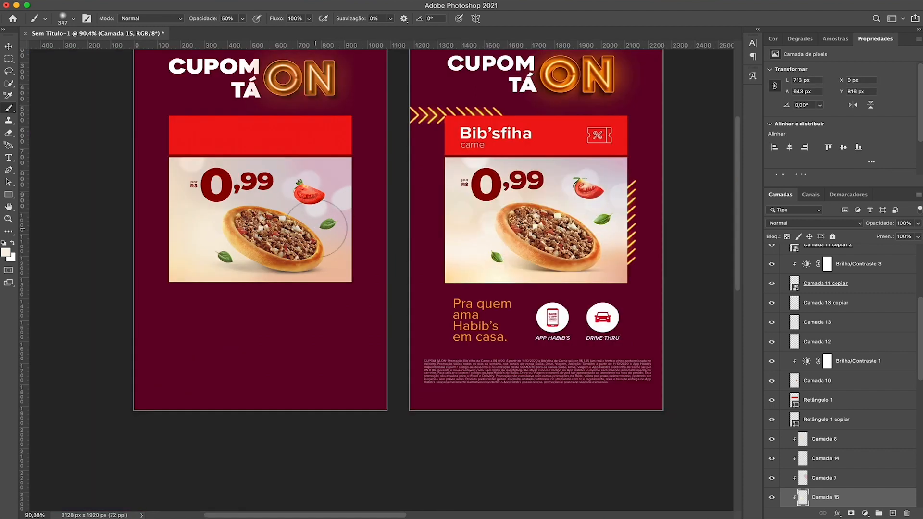
key(v)
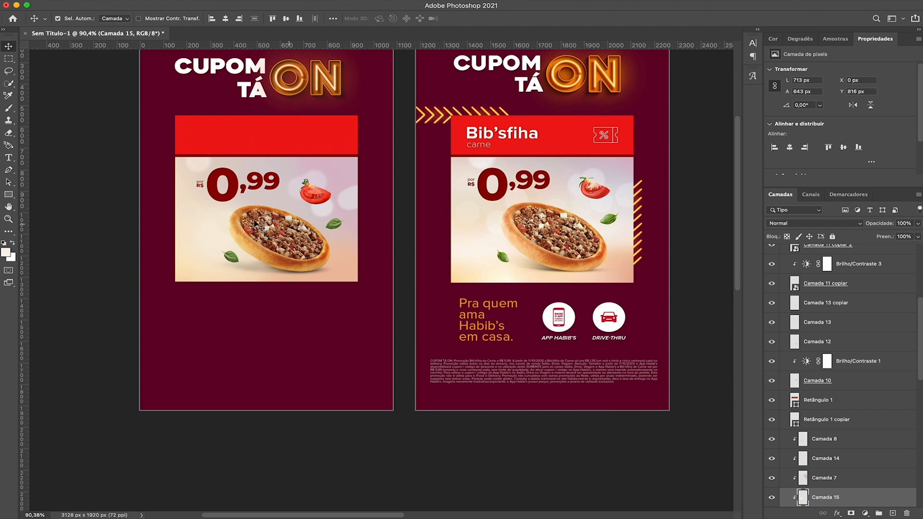
alt+drag(192, 214, 173, 165)
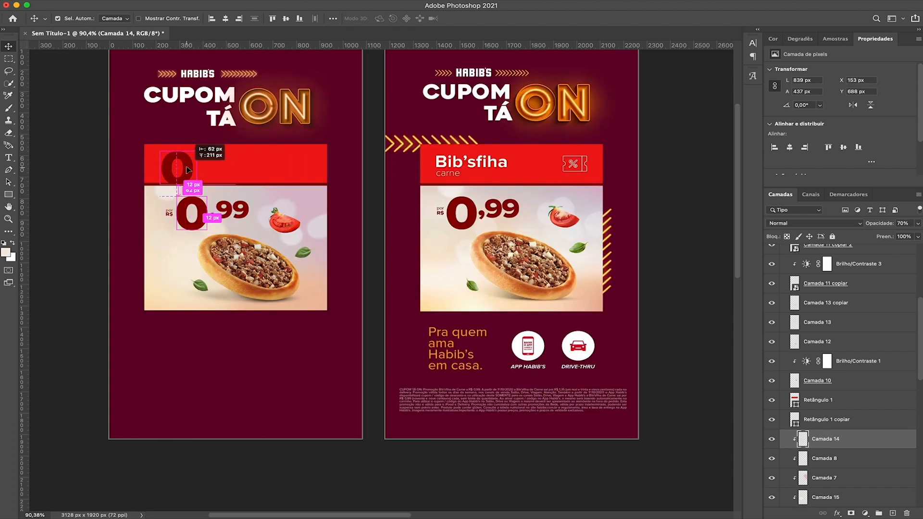
Step: Make the copied text white, retype it as 'Bib'sfiha', and scale it to fit the red bar
scroll(888, 125, down, 2)
click(851, 149)
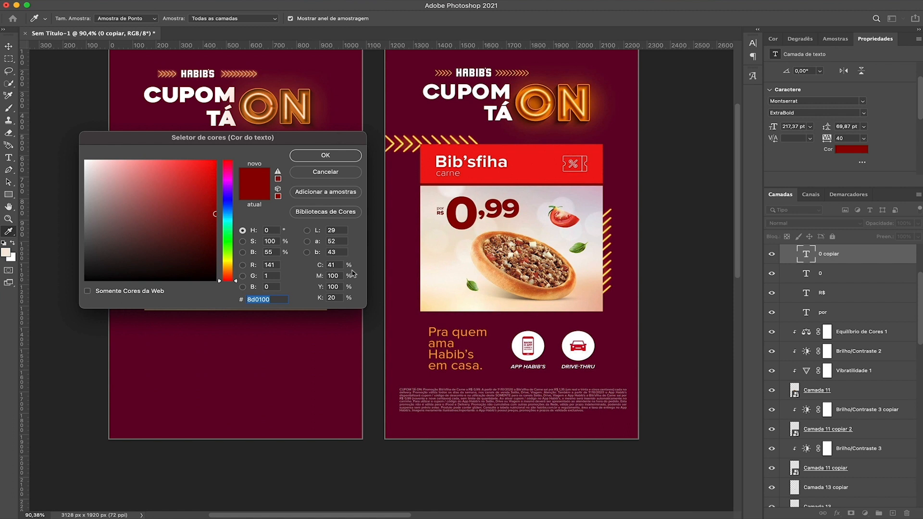
click(91, 163)
click(309, 154)
double_click(167, 166)
text(Bibs;)
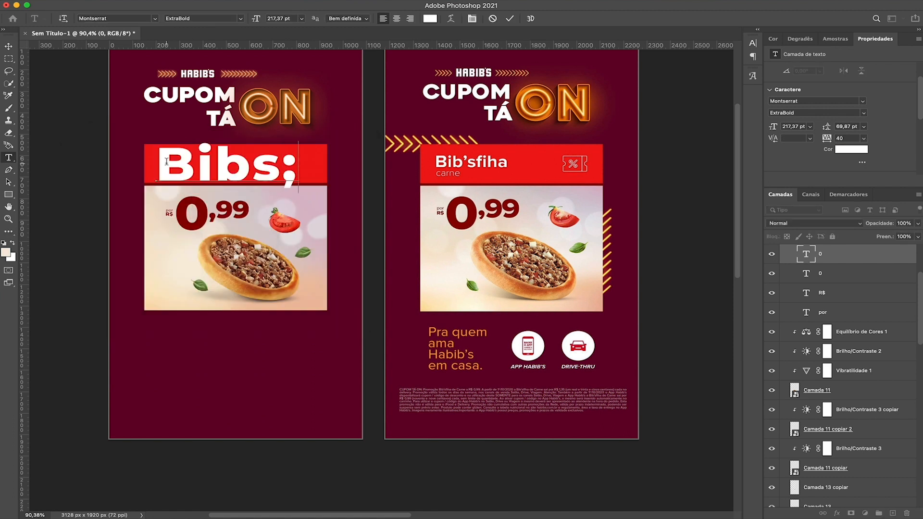
text(fiha)
drag(157, 167, 224, 166)
key(Return)
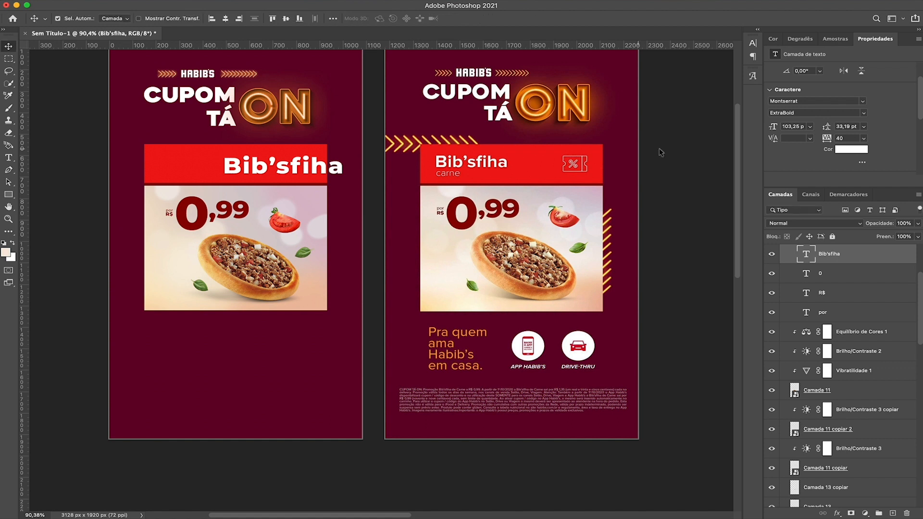
Step: Give Bib'sfiha a SemiBold weight and -40 tracking, and move it to the bar's left side
click(865, 114)
click(782, 180)
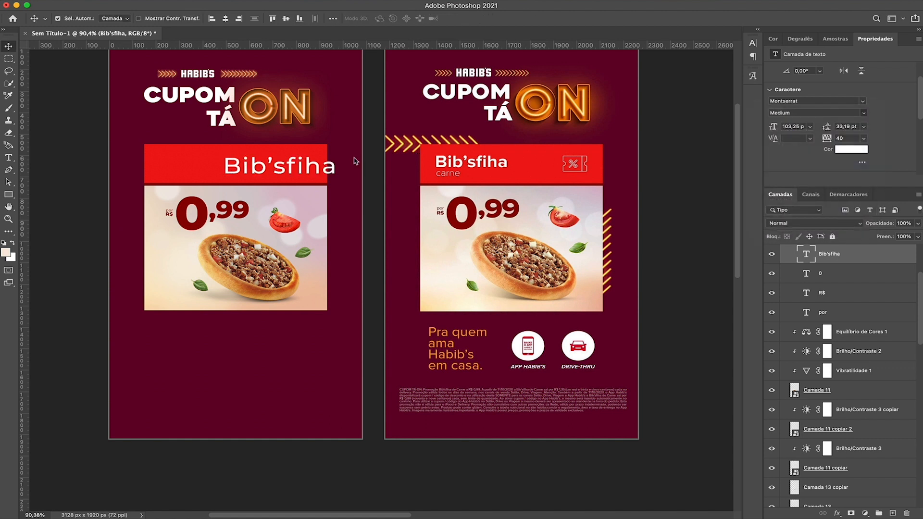
key(t)
click(280, 170)
key(super+a)
key(alt+Left)
key(alt+Left)
key(alt+Left)
key(alt+Left)
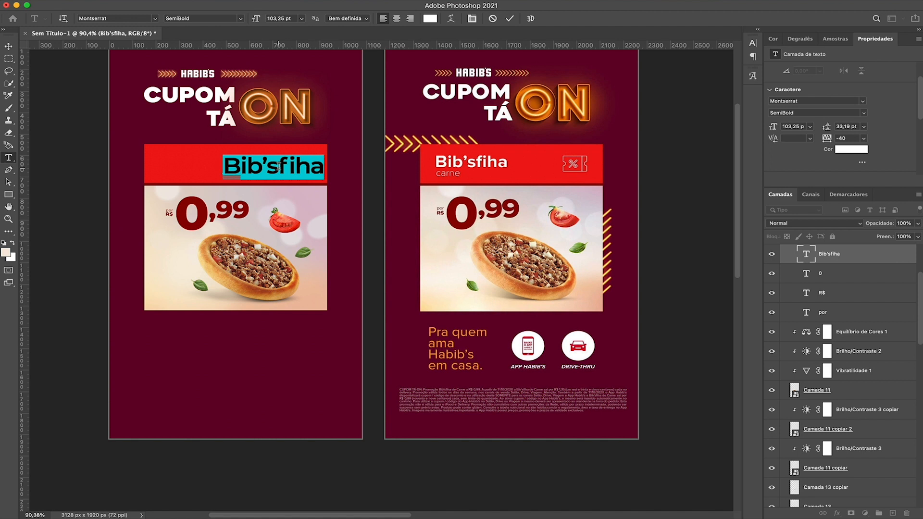
click(279, 166)
drag(278, 166, 206, 182)
Step: Change the copied line below Bib'sfiha to 'carne' in ExtraLight weight
double_click(206, 176)
text(carb)
key(BackSpace)
text(nw)
key(BackSpace)
text(e)
key(Escape)
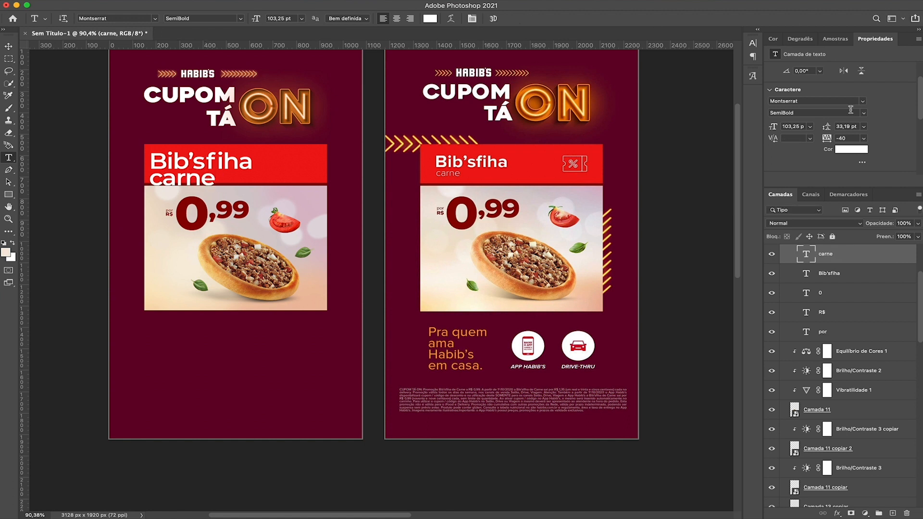
click(861, 113)
click(818, 138)
Step: Scale Bib'sfiha and carne down together, then enlarge Bib'sfiha slightly
key(v)
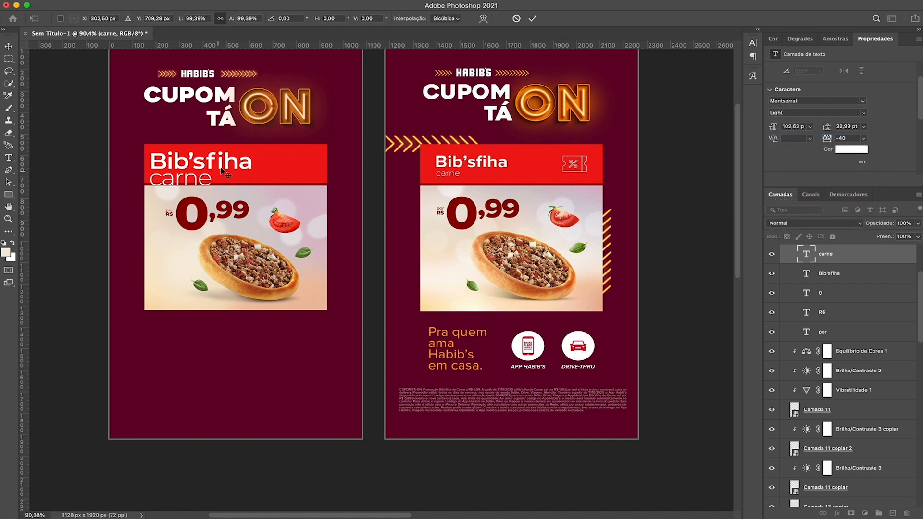
shift+click(251, 168)
key(ctrl+t)
drag(253, 185, 181, 175)
key(Return)
ctrl+click(206, 163)
key(ctrl+t)
key(Return)
Step: Shrink the carne line and restyle it thinner at 37 pt
ctrl+click(197, 184)
key(ctrl+t)
key(Return)
double_click(168, 174)
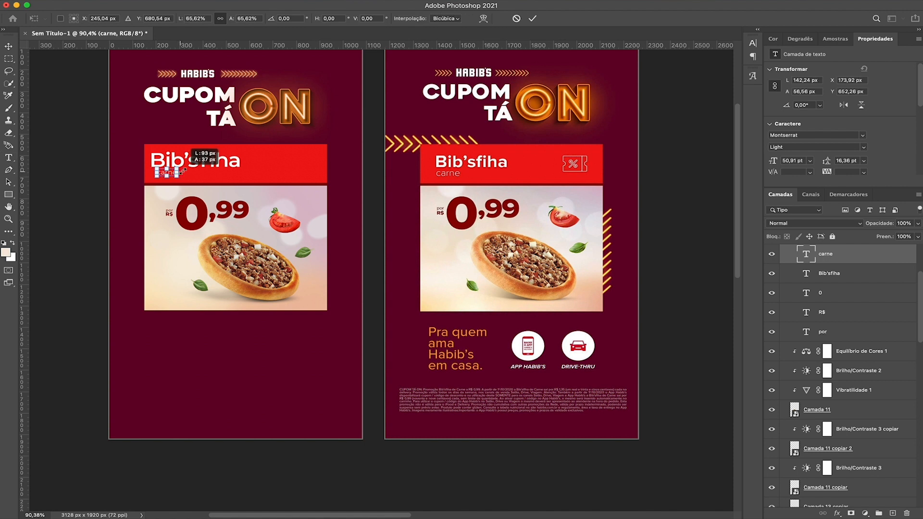
key(ctrl+Return)
key(super+Tab)
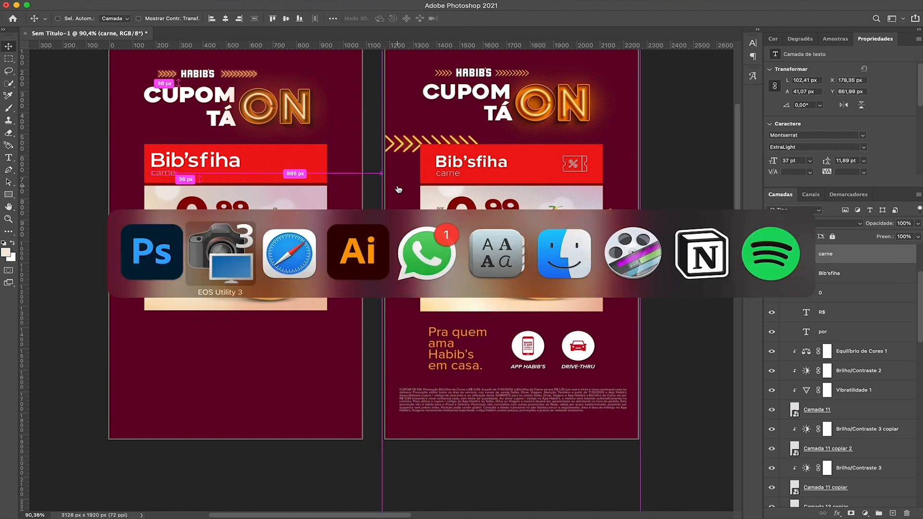
Step: In Finder's Downloads folder, open cupom.eps via Abrir Com > Adobe Illustrator 2021
click(558, 245)
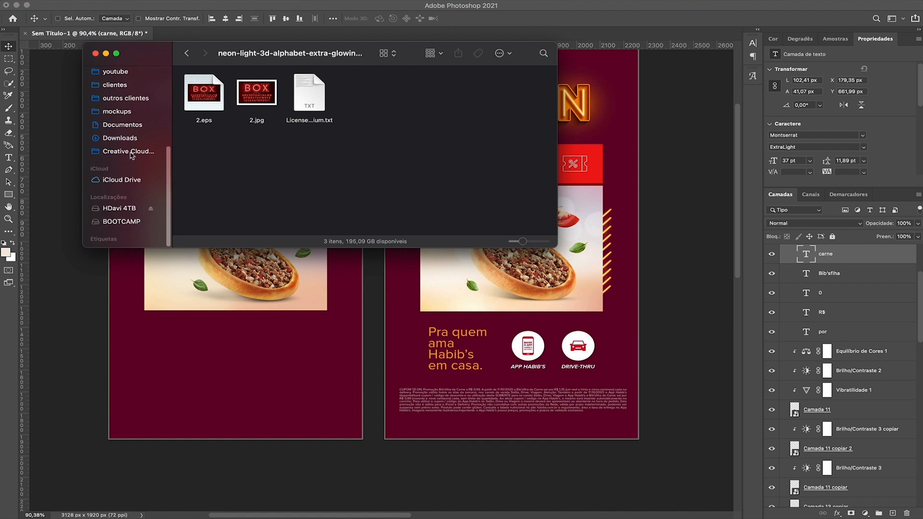
click(131, 141)
scroll(262, 182, down, 3)
right_click(263, 181)
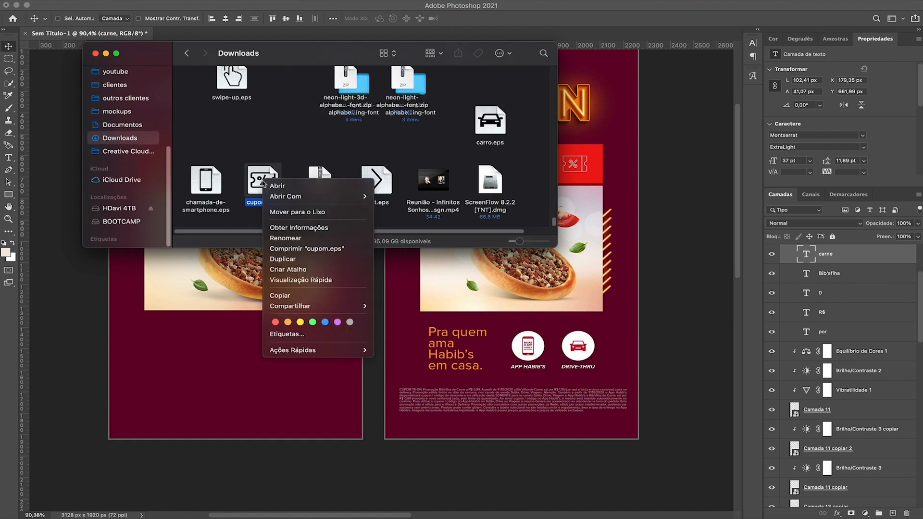
right_click(263, 183)
right_click(263, 181)
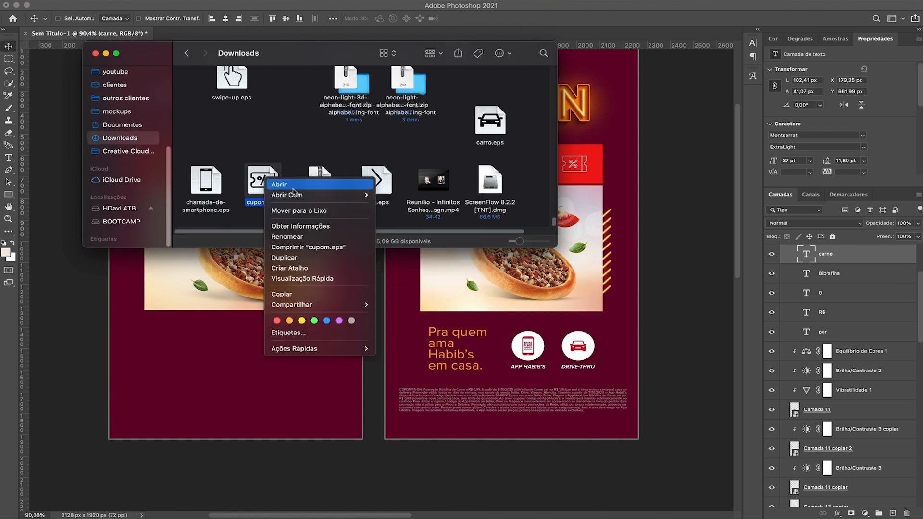
click(409, 220)
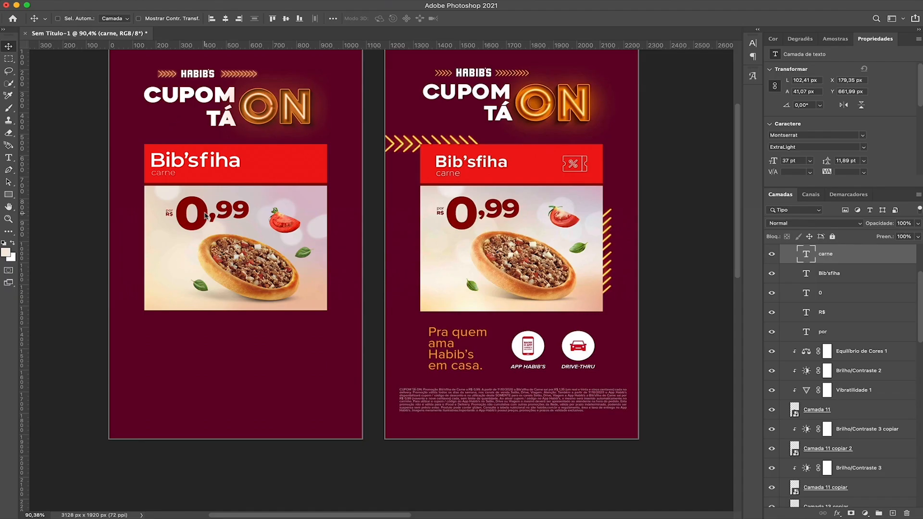
Step: Paste the ticket icon as a Smart Object and shrink it into the right end of the red banner
key(super+v)
key(Return)
drag(227, 165, 257, 165)
key(Return)
scroll(307, 162, up, 3)
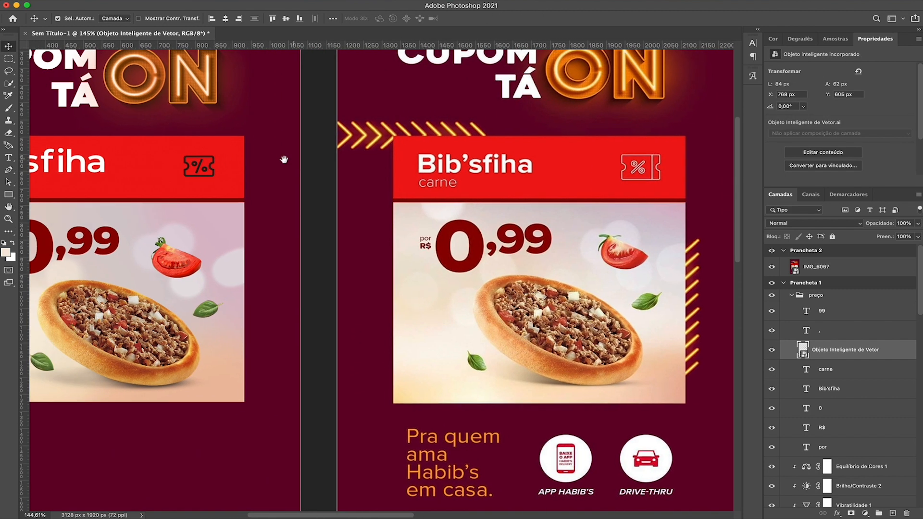
Step: Give the ticket icon an outside stroke and 0% fill so only its outline shows
double_click(898, 355)
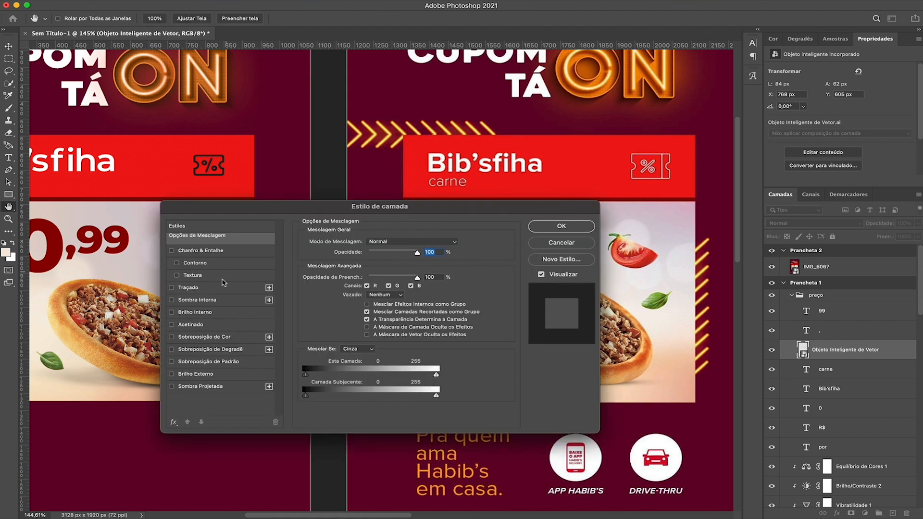
click(214, 289)
click(384, 255)
click(383, 241)
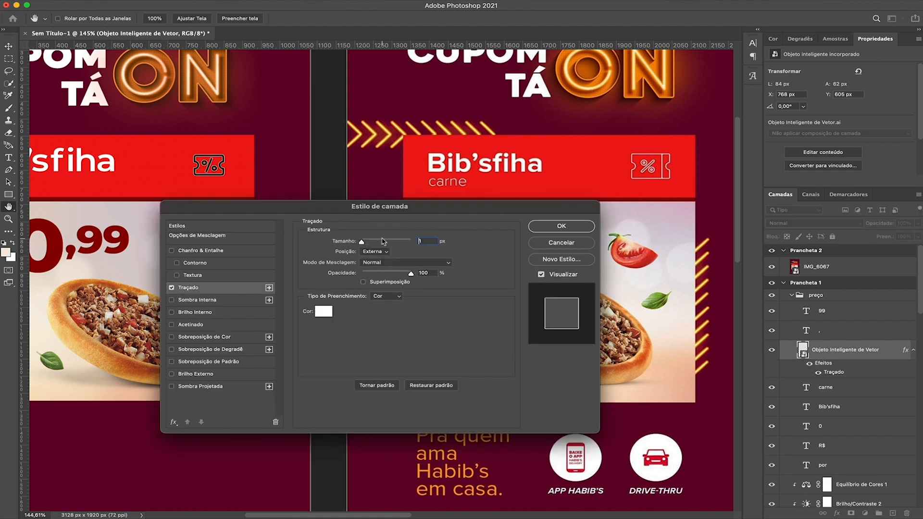
key(Return)
key(v)
scroll(205, 163, up, 5)
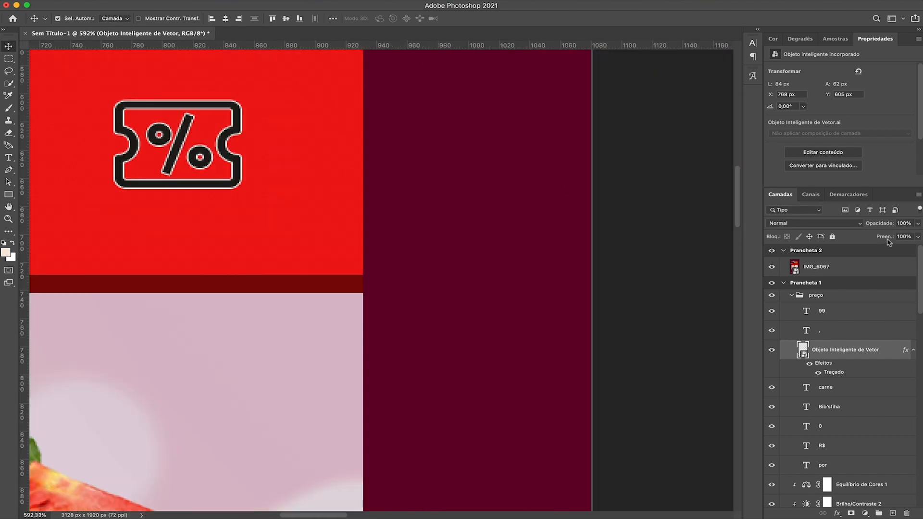
key(shift+0)
key(shift+0)
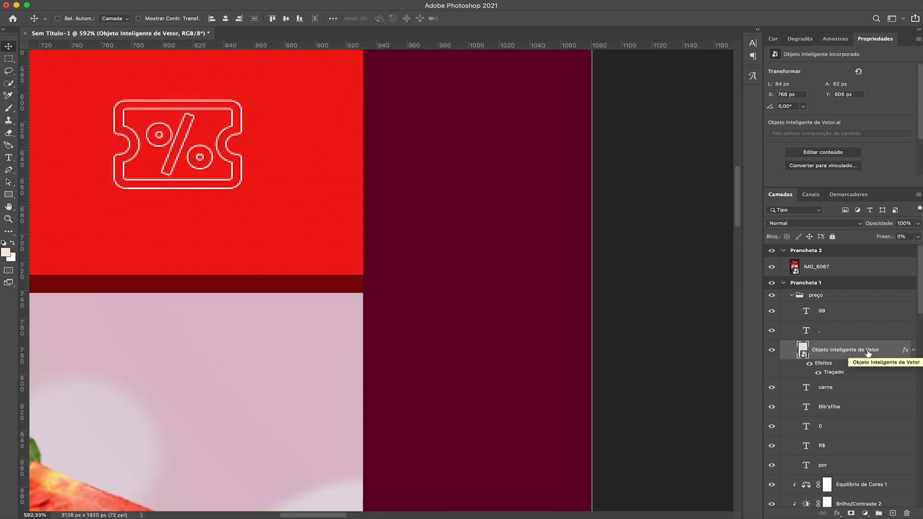
Step: Convert the outlined icon to a Smart Object and mask out its inner outline
right_click(868, 353)
click(798, 129)
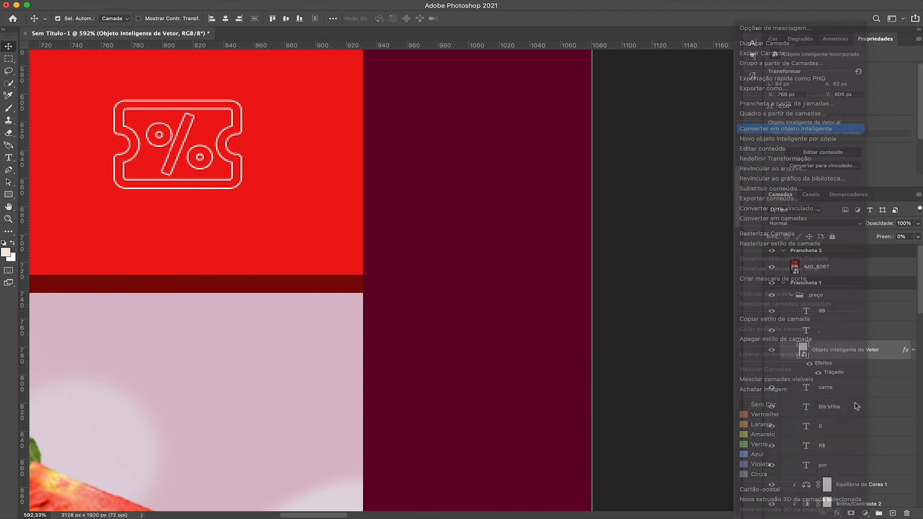
drag(499, 287, 606, 296)
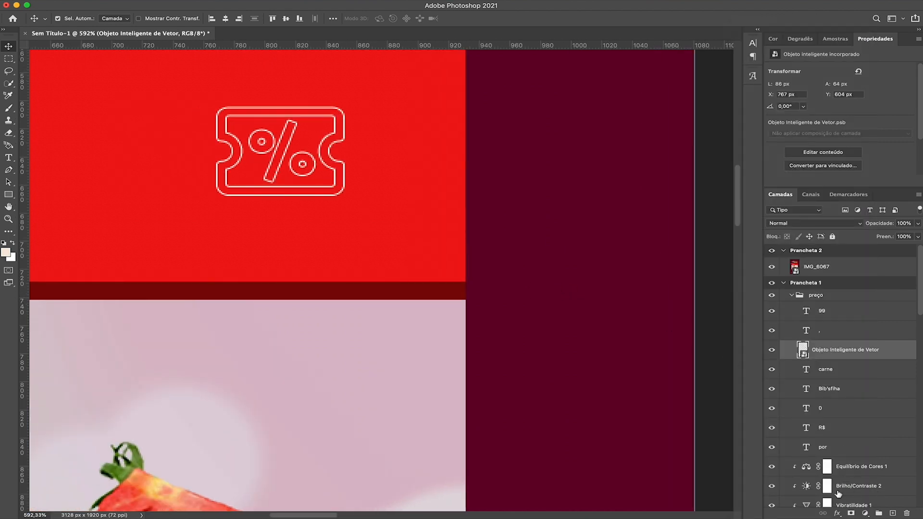
click(851, 513)
key(b)
mouse_move(234, 127)
mouse_down()
mouse_move(231, 118)
mouse_move(300, 115)
mouse_up()
key(v)
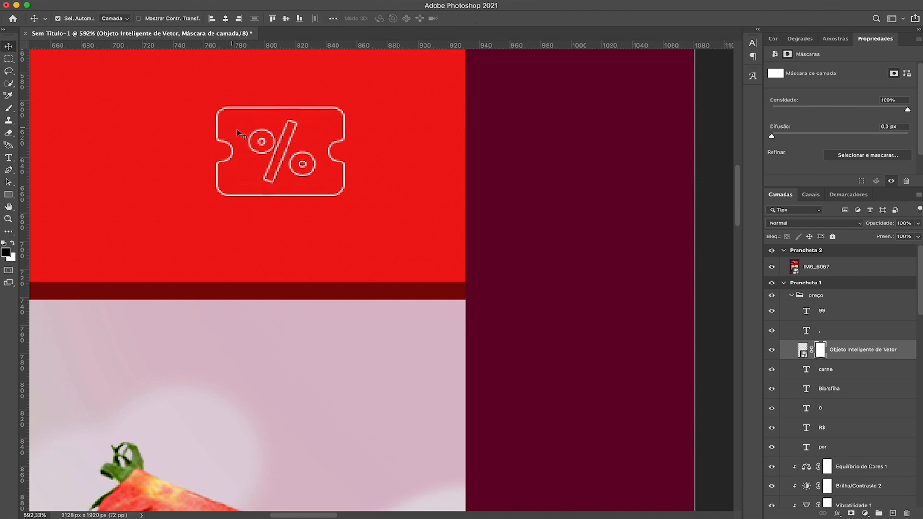
Step: Copy the % symbol onto its own layer and shift it slightly left
key(l)
key(m)
drag(244, 116, 322, 186)
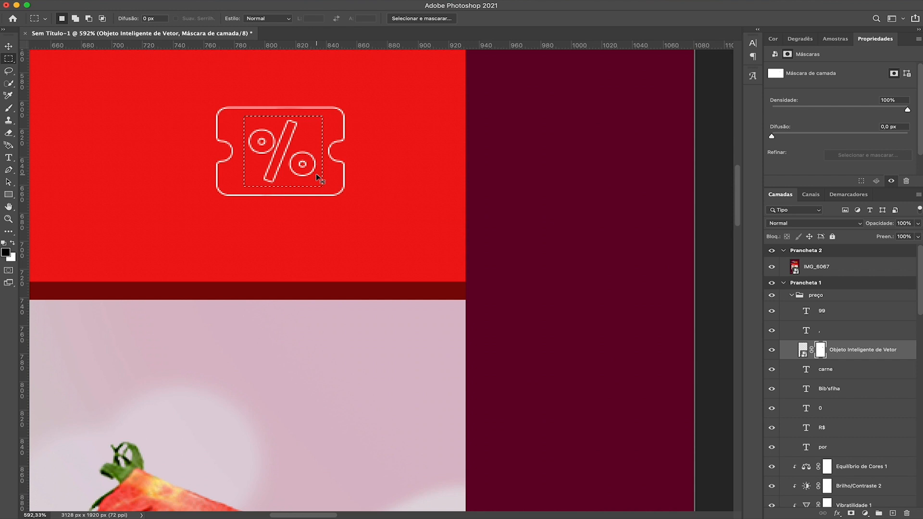
key(ctrl+j)
key(v)
drag(305, 159, 276, 153)
key(e)
drag(253, 113, 190, 111)
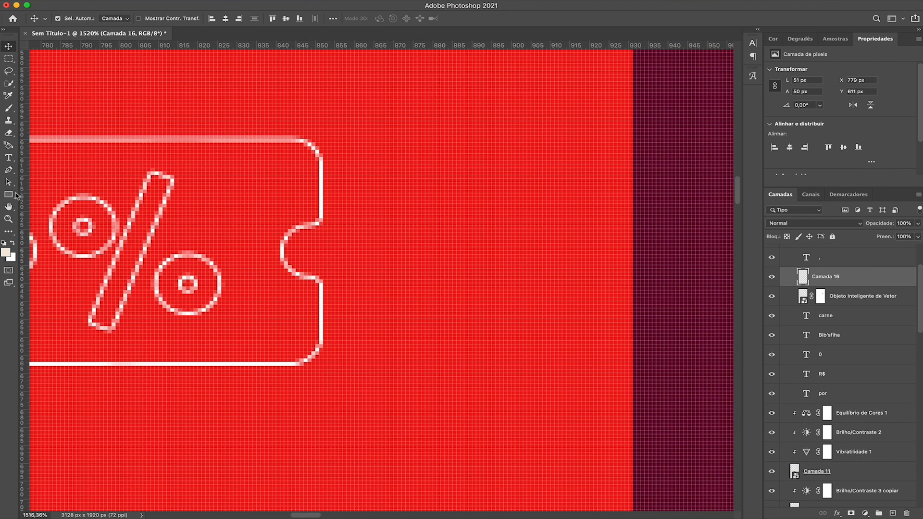
Step: Draw a 1 px vertical divider inside the ticket, placed below the % layer
click(10, 194)
drag(245, 142, 247, 361)
key(v)
key(super+bracketleft)
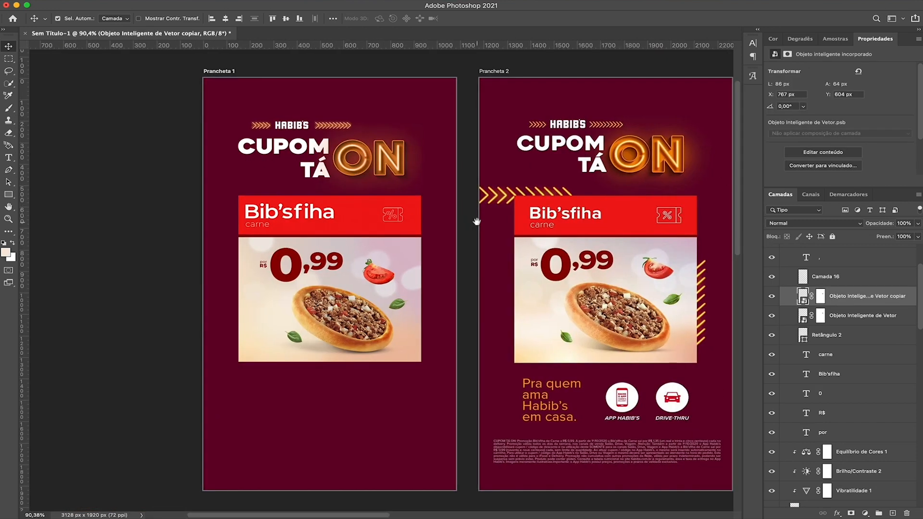
Step: Shrink the % ticket icon slightly with Free Transform
scroll(364, 212, up, 10)
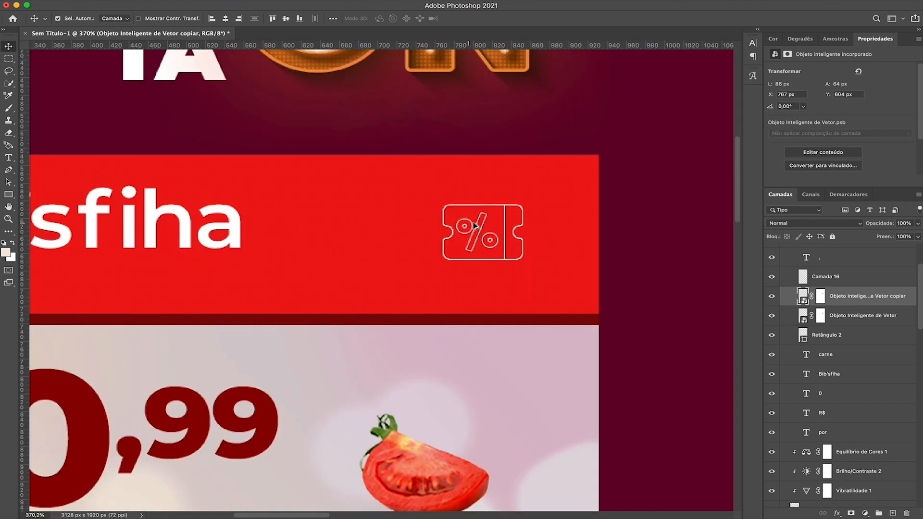
click(478, 184)
key(ctrl+t)
drag(385, 165, 414, 181)
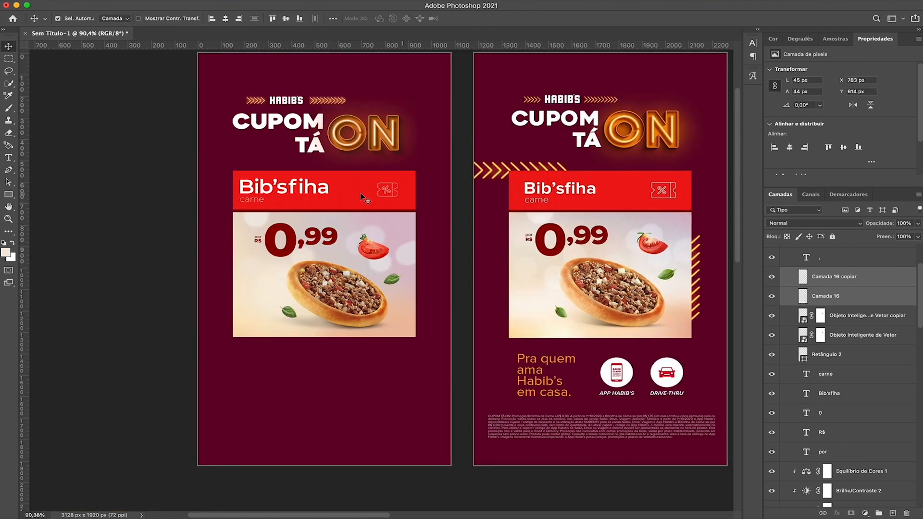
Step: Scale the Bib'sfiha title down to about 75.88 pt and nudge both title lines right
click(304, 190)
key(ctrl+t)
drag(330, 177, 317, 200)
key(Return)
key(ctrl+t)
key(Return)
shift+click(258, 194)
drag(258, 195, 267, 195)
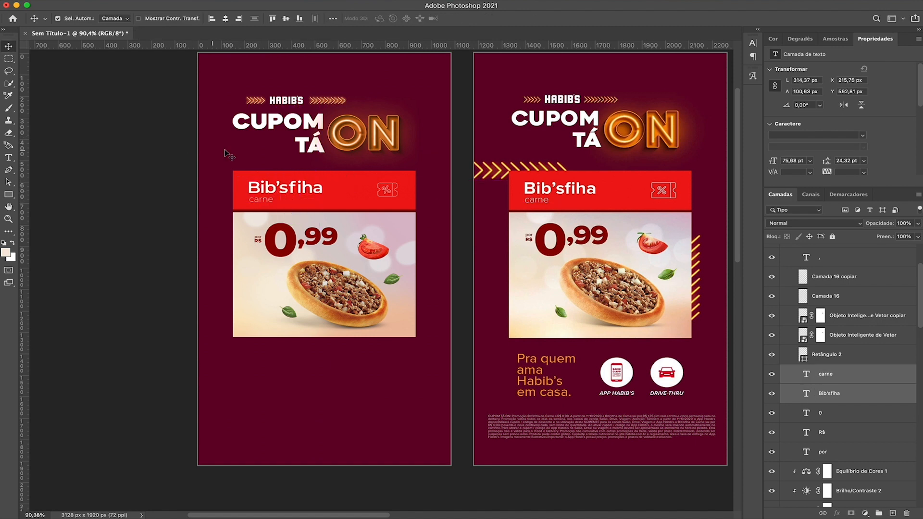
Step: Select all of the left card's layers and group them
scroll(224, 153, right, 2)
scroll(224, 153, down, 2)
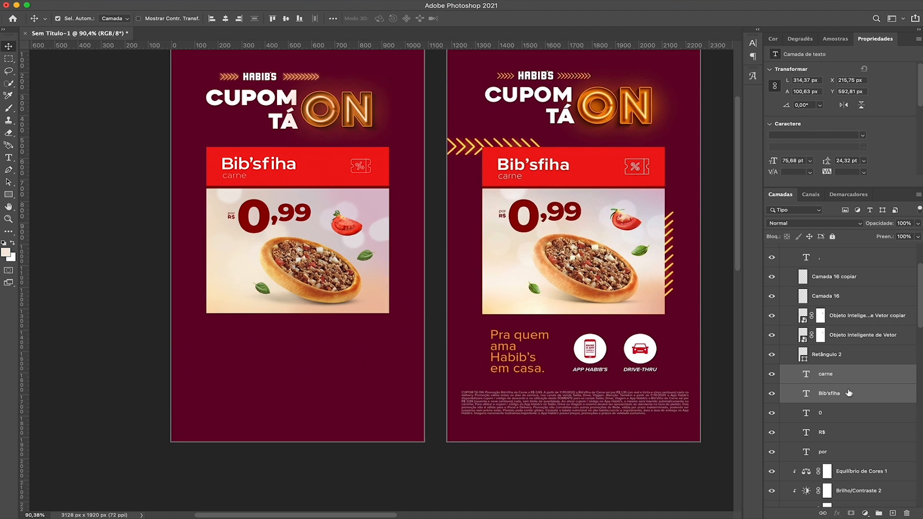
drag(143, 169, 209, 318)
drag(338, 200, 342, 244)
key(ctrl+z)
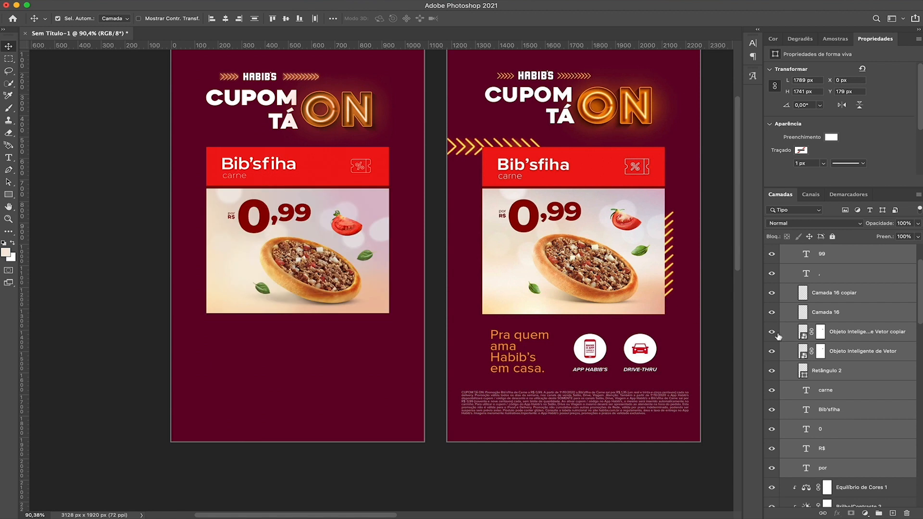
key(ctrl+g)
Step: Name the group 'meio' and add the tagline 'Pra quem ama Habib's em casa.' below the card
text(m)
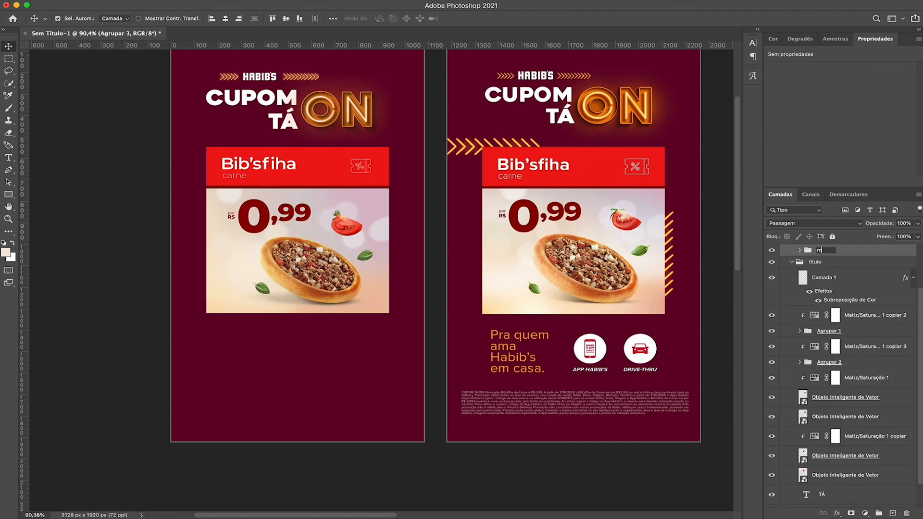
text(eio)
key(Return)
drag(240, 171, 224, 345)
double_click(225, 346)
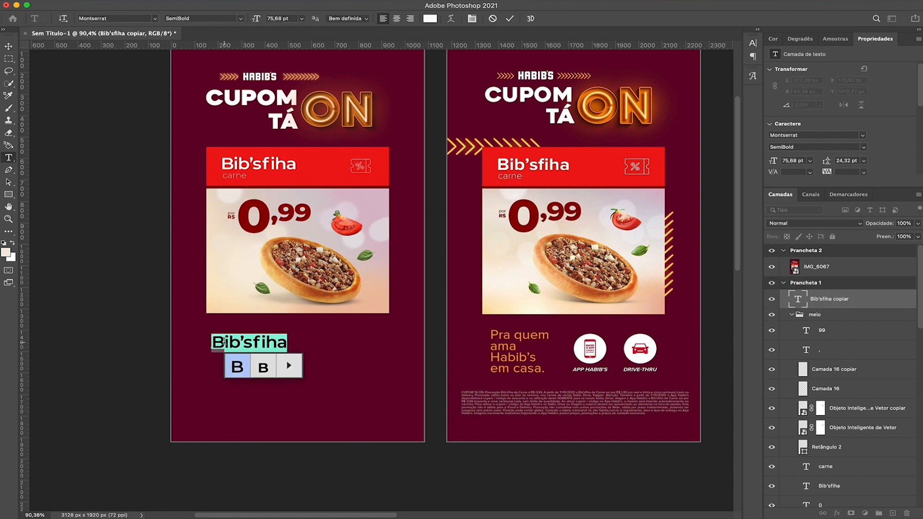
text(Pra quem)
key(Return)
text(ama)
key(Return)
text(Habi)
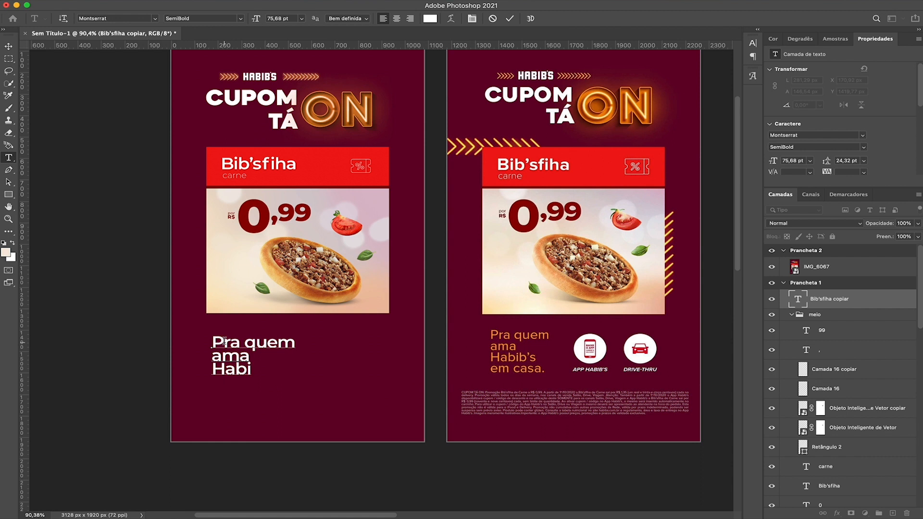
text(b's)
key(Return)
text(em casa.)
key(Escape)
key(v)
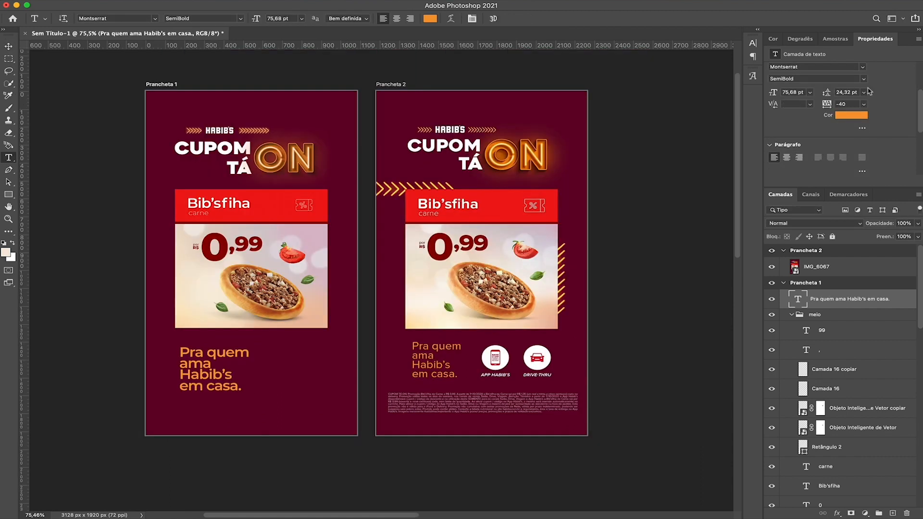
Step: Set the tagline to Montserrat Medium at 53 pt
click(864, 78)
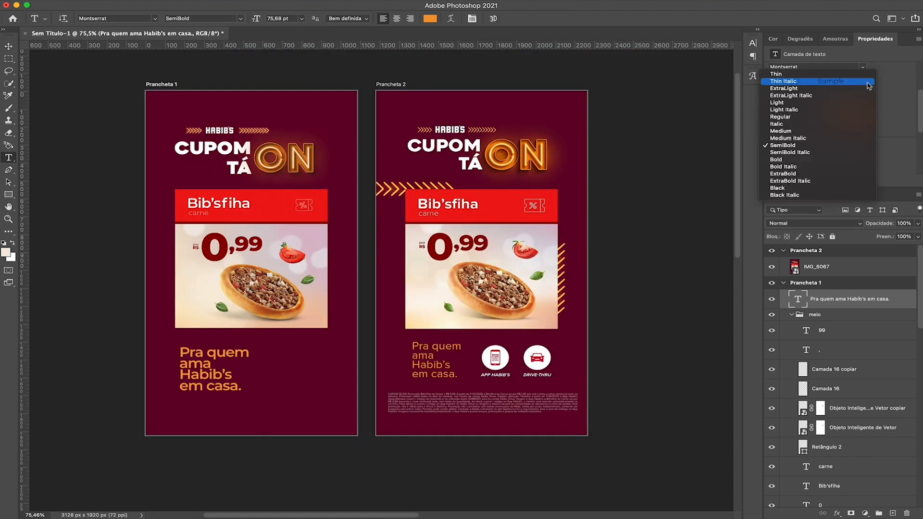
click(797, 117)
key(v)
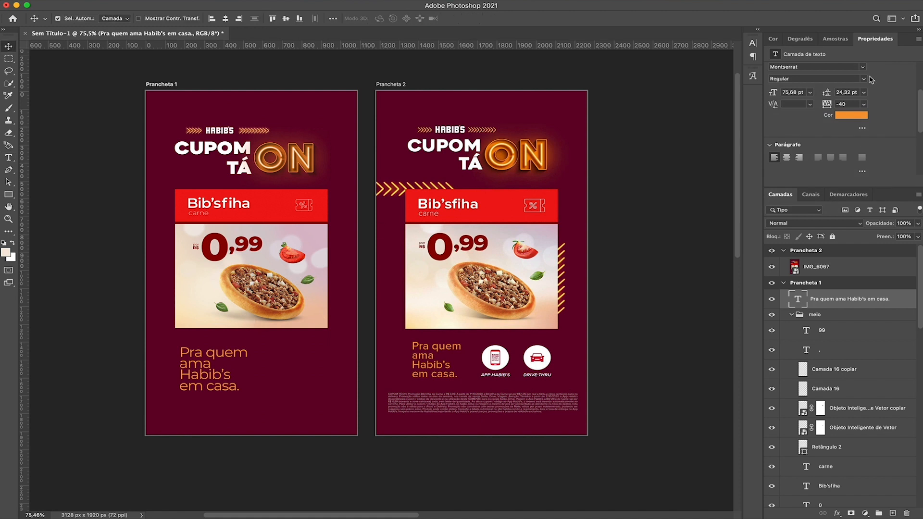
click(864, 78)
click(788, 131)
double_click(226, 368)
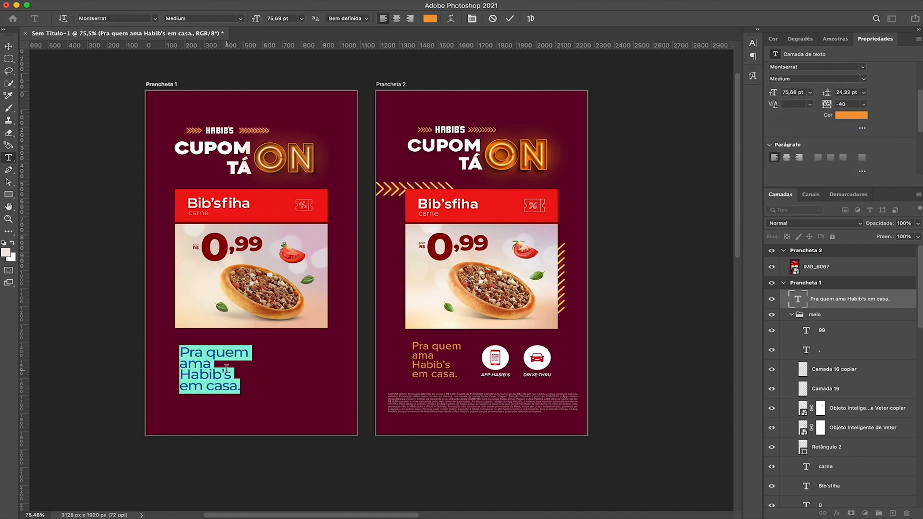
drag(240, 394, 223, 381)
key(ctrl+Return)
key(v)
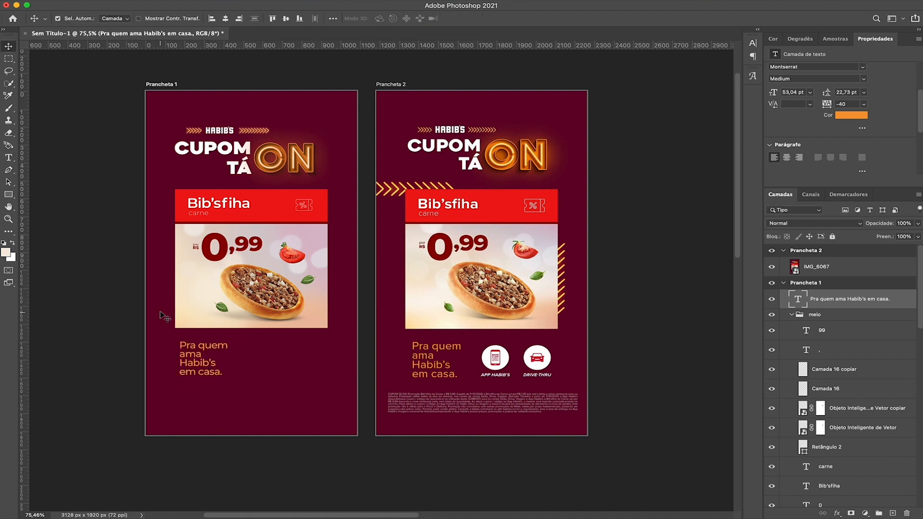
Step: Draw white circles to the right of the tagline with the Ellipse tool
right_click(8, 194)
click(48, 206)
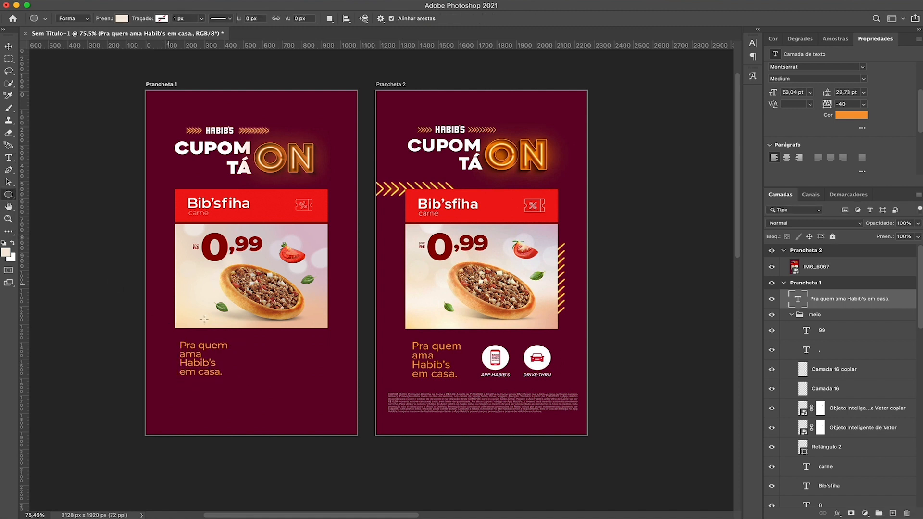
drag(249, 346, 314, 369)
key(v)
click(264, 364)
Step: Open carro.eps from Finder in Illustrator
key(super+Tab)
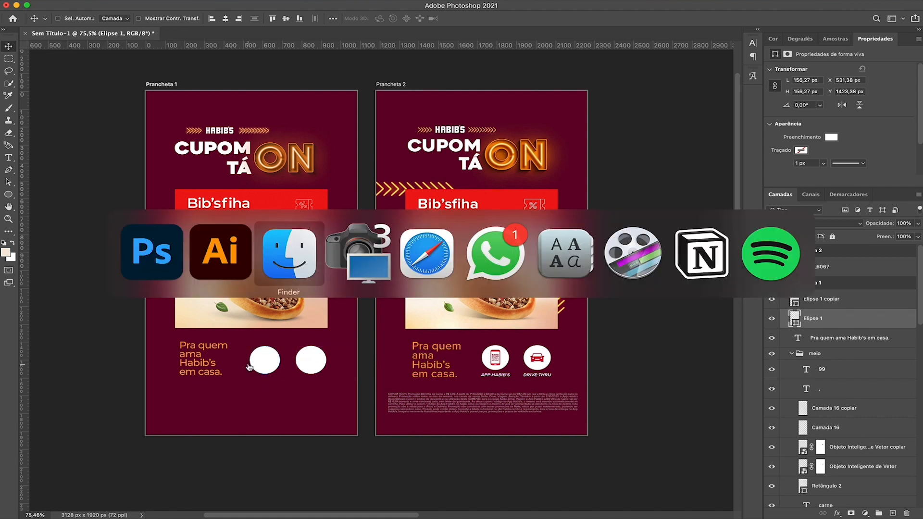
click(494, 123)
right_click(494, 123)
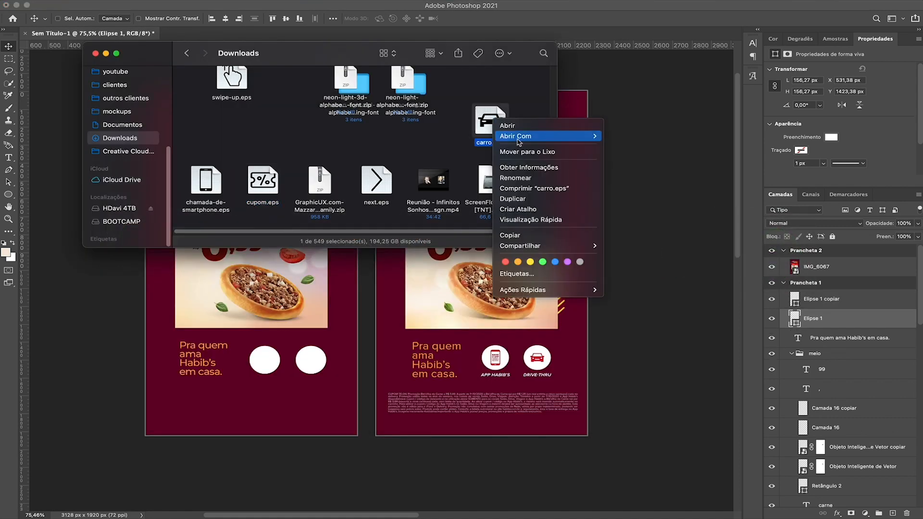
mouse_move(567, 136)
click(650, 165)
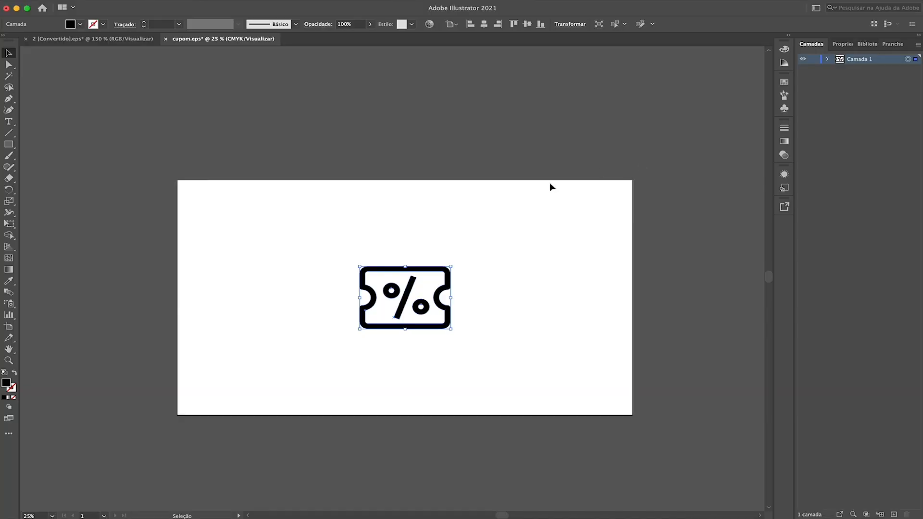
Step: Paste the car as a Smart Object, scaled to about a quarter, inside the right circle
drag(287, 199, 472, 354)
key(super+Tab)
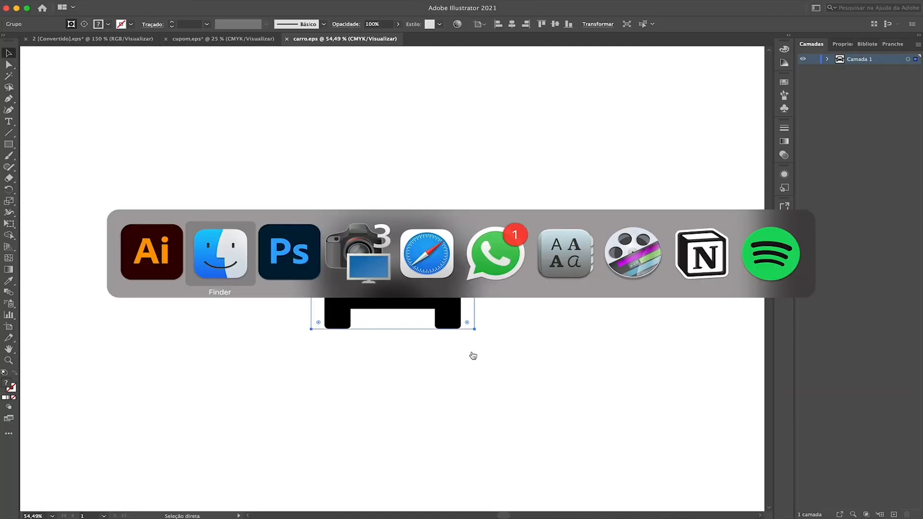
key(super+Tab)
key(super+v)
key(Return)
drag(221, 244, 273, 263)
scroll(275, 276, up, 5)
drag(275, 276, 336, 412)
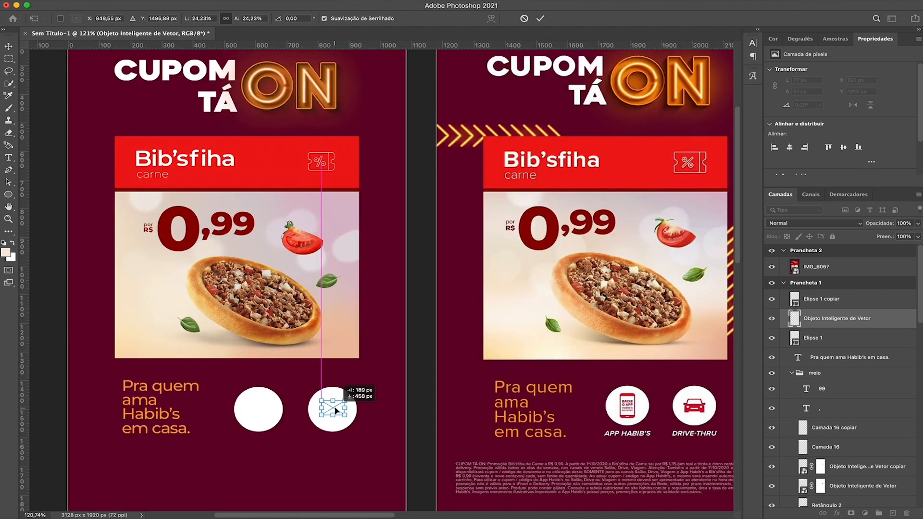
key(Return)
key(ctrl+bracketright)
key(Left)
key(Left)
key(Left)
key(Left)
key(Left)
key(Left)
key(Up)
key(Up)
key(Up)
key(Up)
key(Up)
Step: Paste the phone icon as a Smart Object and enlarge it
key(super+Tab)
key(super+Tab)
key(super+v)
key(Return)
drag(241, 287, 257, 422)
key(Return)
Step: Place the phone in the left circle and add a scaled-down 'APP HABIB'S' label beneath it
click(343, 425)
click(332, 409)
drag(168, 407, 276, 468)
double_click(237, 443)
text(APP HABIB'S)
key(super+Return)
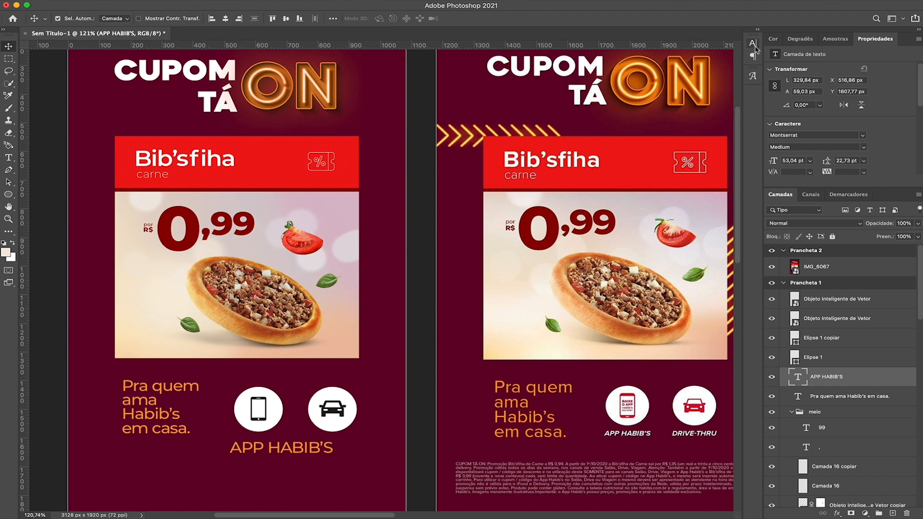
click(753, 44)
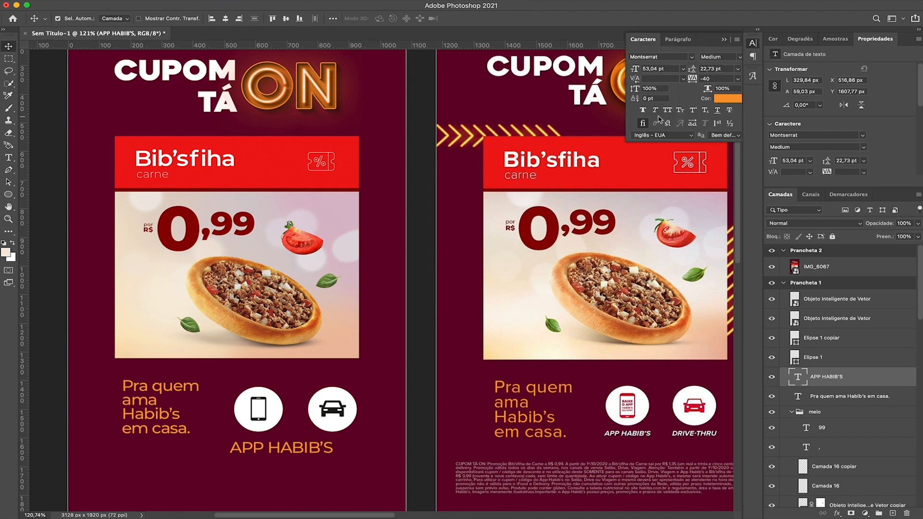
click(724, 39)
mouse_move(284, 442)
mouse_down()
mouse_move(261, 441)
mouse_move(308, 432)
mouse_move(284, 436)
mouse_up()
key(super+t)
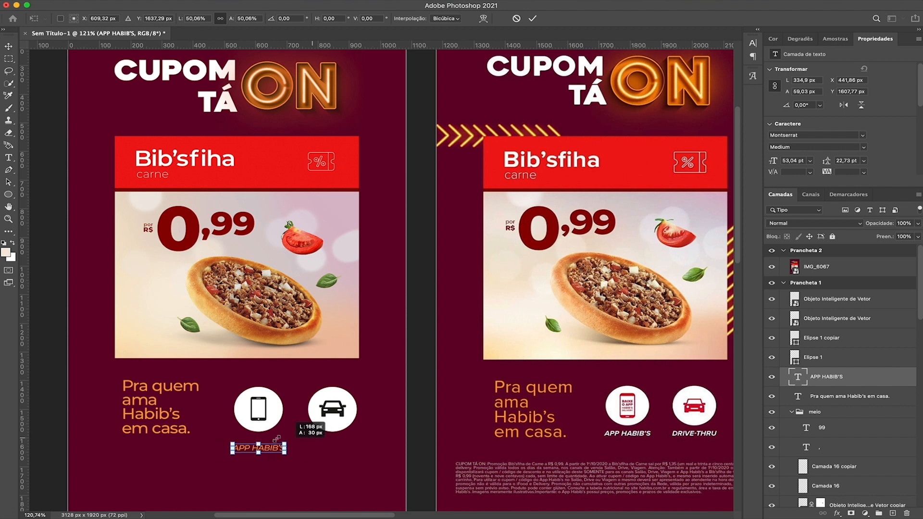
key(Return)
Step: Colour the APP HABIB'S label white
scroll(842, 144, down, 1)
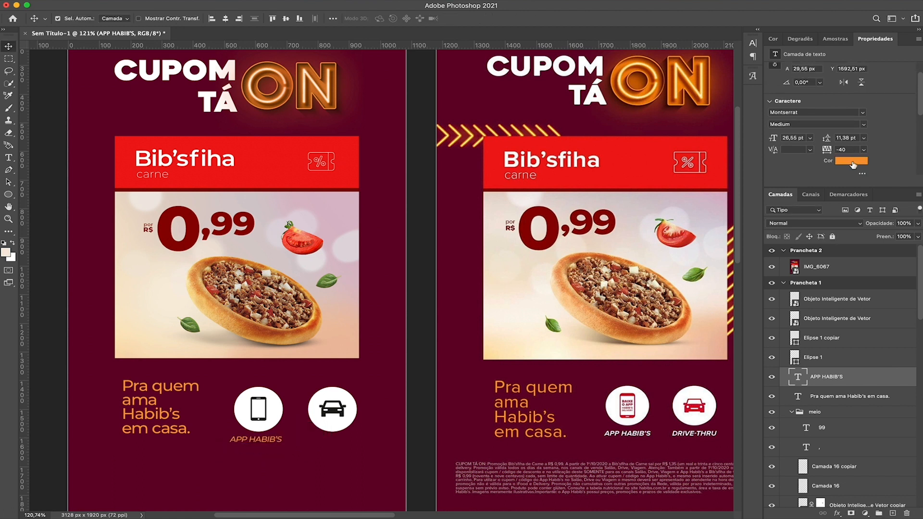
click(852, 160)
drag(160, 208, 51, 135)
key(Return)
key(v)
Step: Copy the label under the car circle as 'DRIVE-THRU' and set both labels to SemiBold
drag(254, 439, 335, 439)
double_click(315, 439)
text(DRIVE-THRY)
key(BackSpace)
text(U)
key(Escape)
key(v)
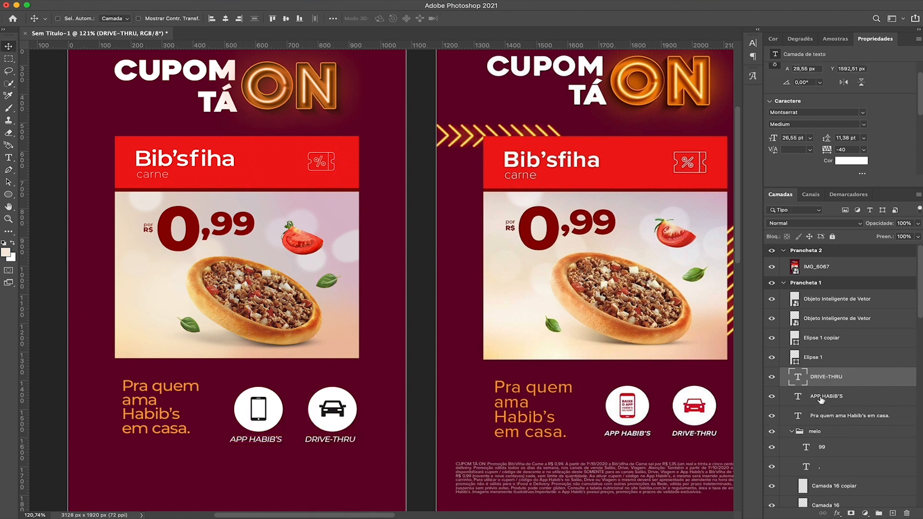
shift+click(827, 396)
click(817, 124)
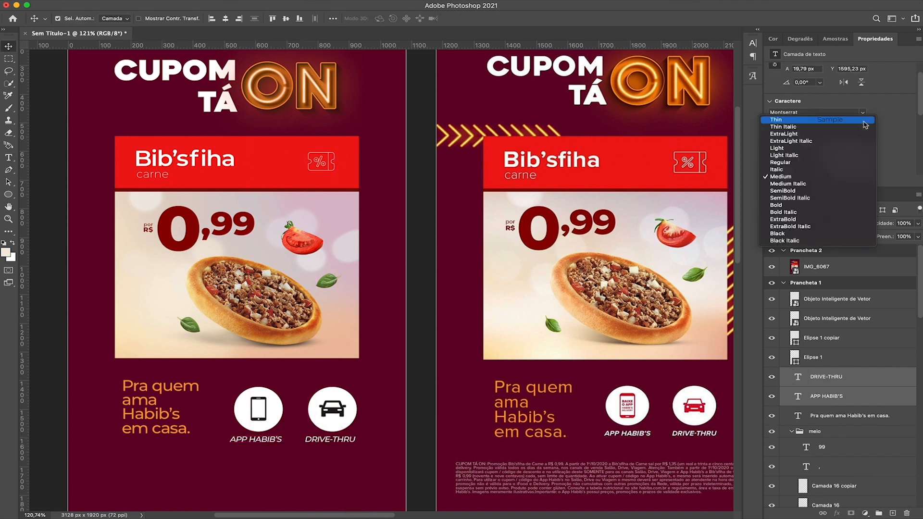
click(808, 191)
click(342, 418)
click(267, 411)
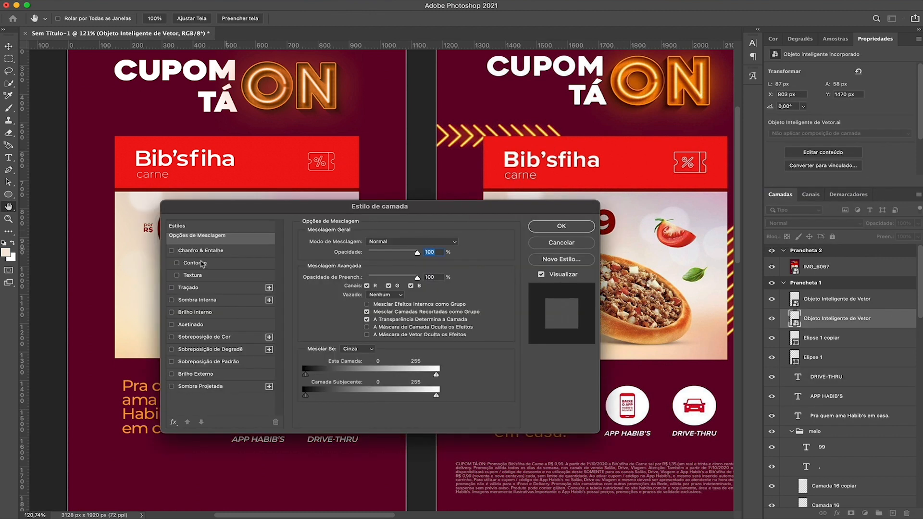
Step: Give the phone and car icons a sampled red Color Overlay, then duplicate the tagline
click(244, 338)
click(462, 244)
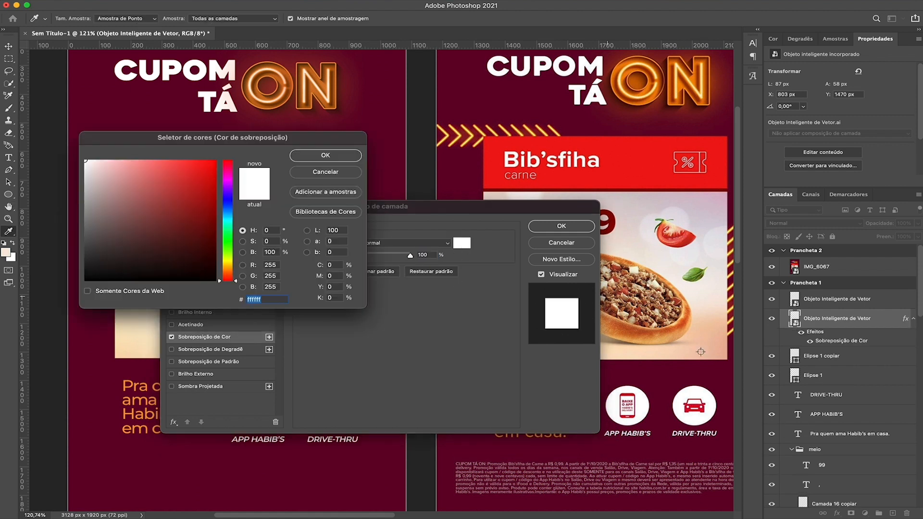
click(703, 410)
key(Return)
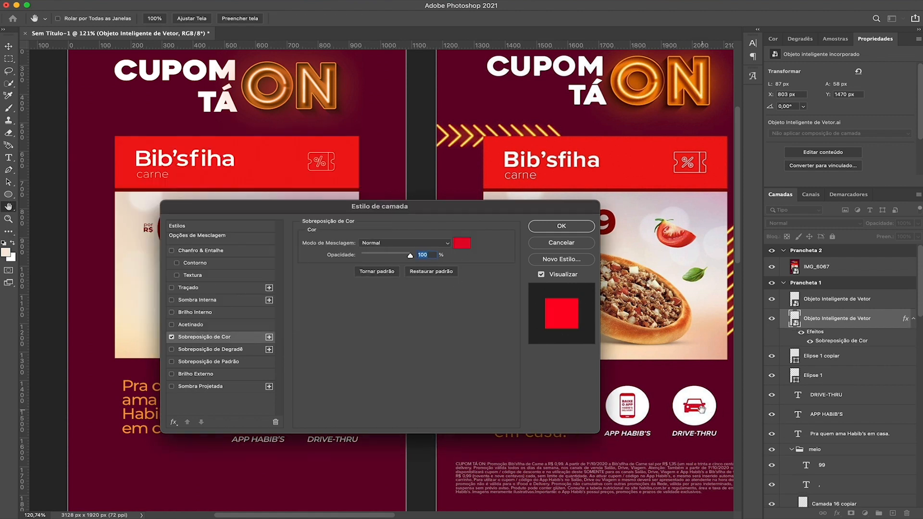
key(Return)
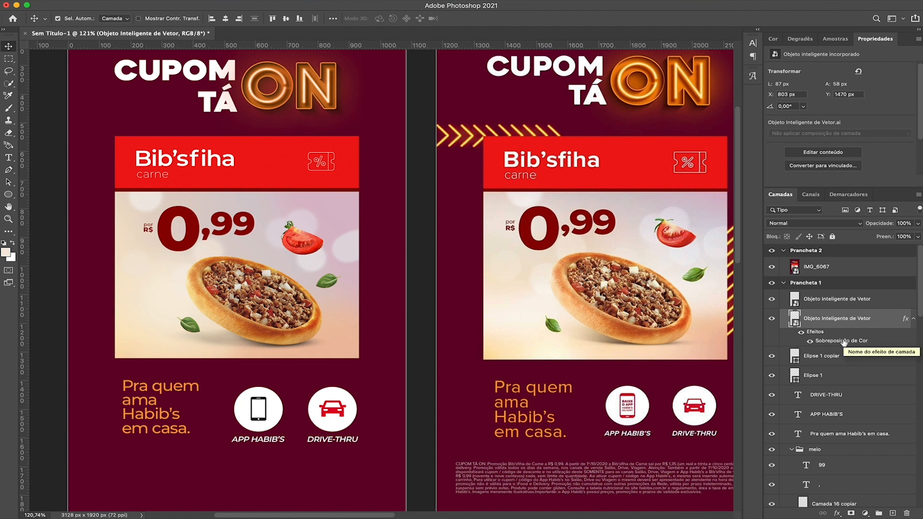
drag(844, 343, 837, 303)
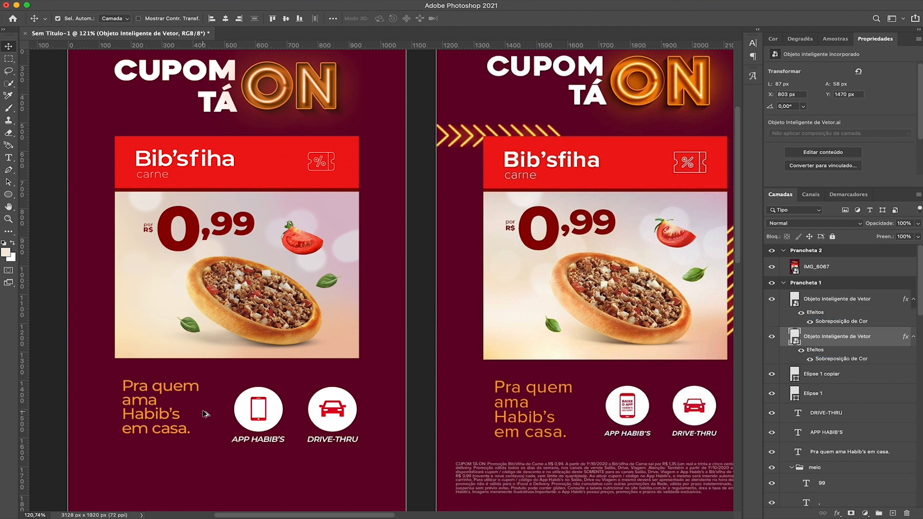
drag(143, 408, 260, 401)
Step: Bring the tagline copy to the top and change its text to 'BAIXE O APP'
scroll(619, 412, up, 5)
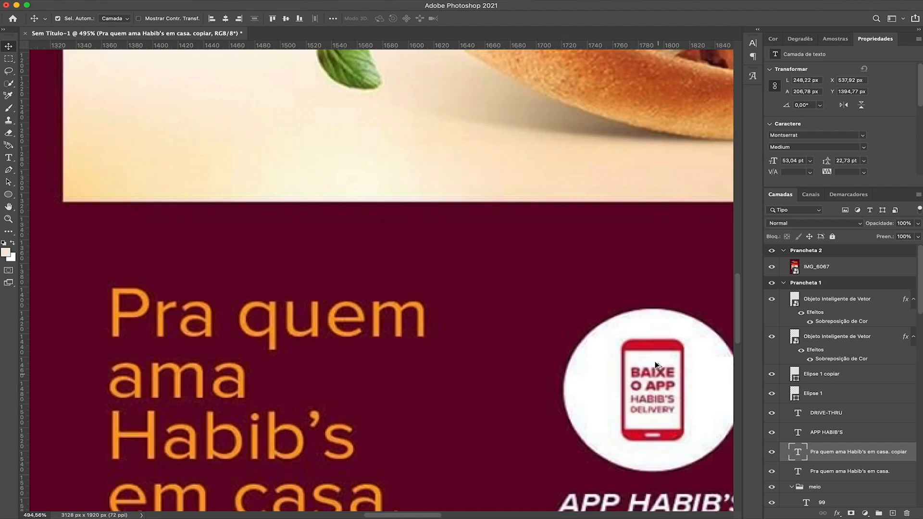
scroll(659, 377, up, 2)
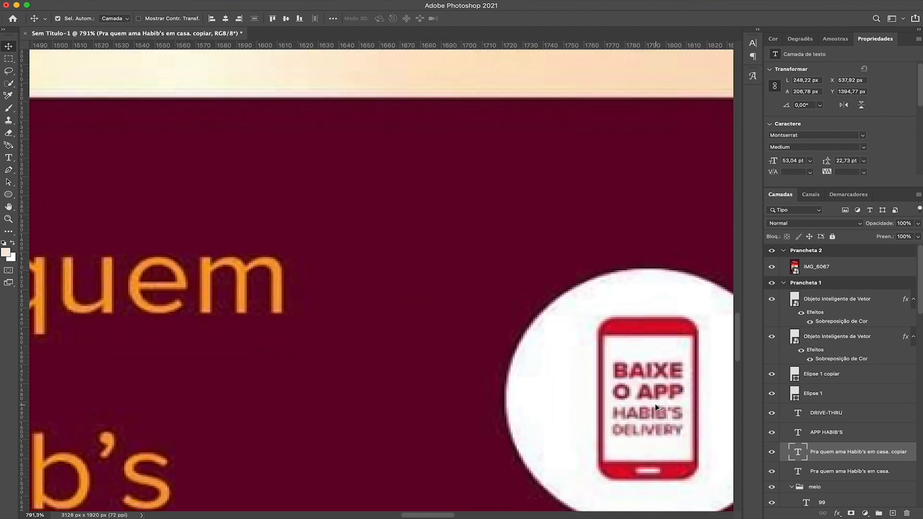
key(super+0)
scroll(498, 401, up, 6)
key(super+shift+bracketright)
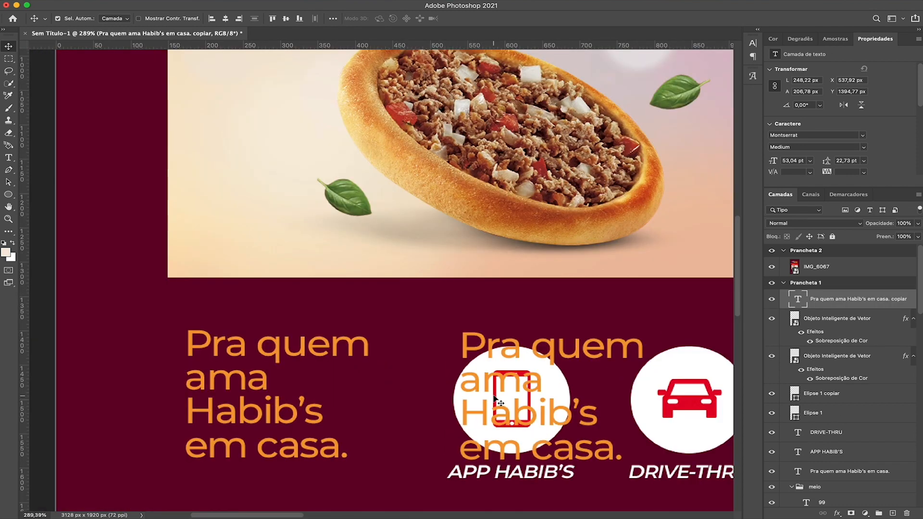
double_click(497, 401)
text(BAIXE O AP)
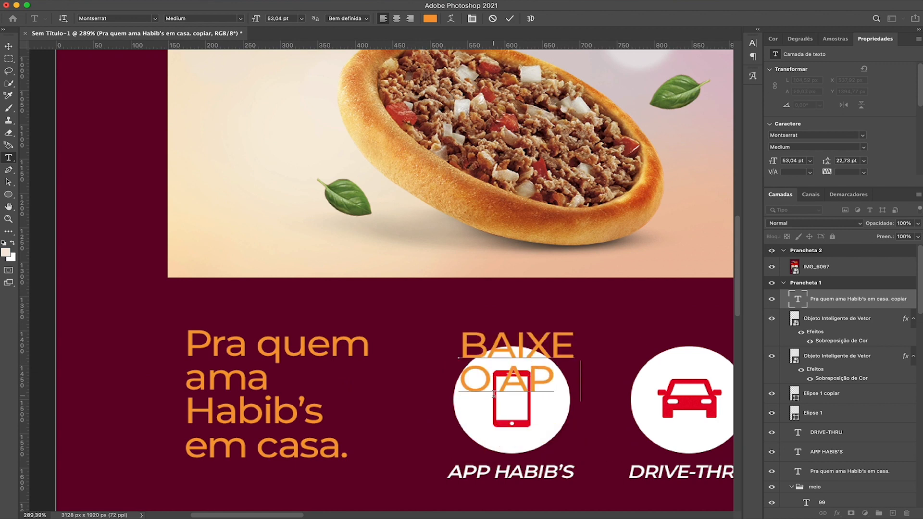
text(P)
key(super+Return)
Step: Make BAIXE O APP bold and colour it with red sampled from the car
key(v)
click(857, 146)
click(817, 165)
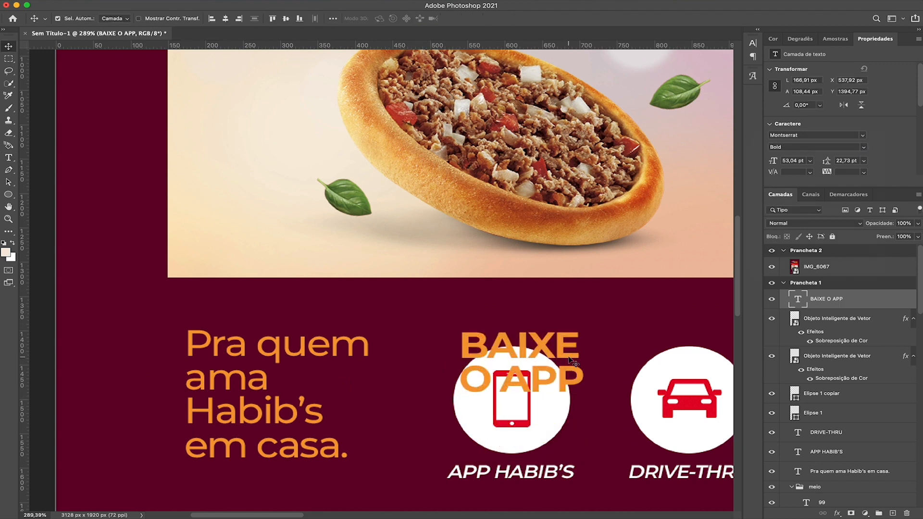
click(851, 160)
click(689, 407)
key(Return)
Step: Shrink BAIXE O APP to fit the phone screen
scroll(314, 320, up, 3)
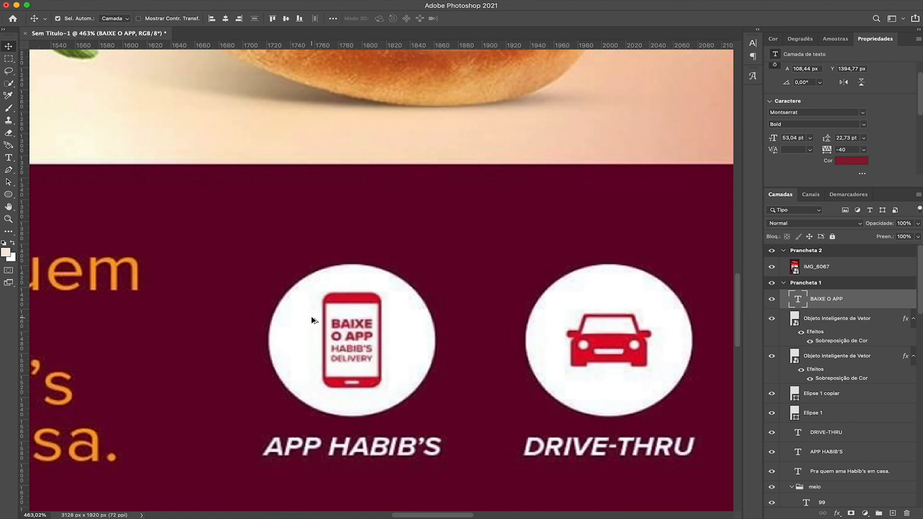
scroll(313, 320, left, 5)
scroll(315, 320, right, 10)
scroll(316, 319, left, 10)
key(super+t)
drag(240, 183, 308, 260)
key(Return)
Step: Duplicate it below and retype the copy as 'HABIB'S' / 'DELIVERY' on two lines, sized to fit
scroll(837, 138, down, 1)
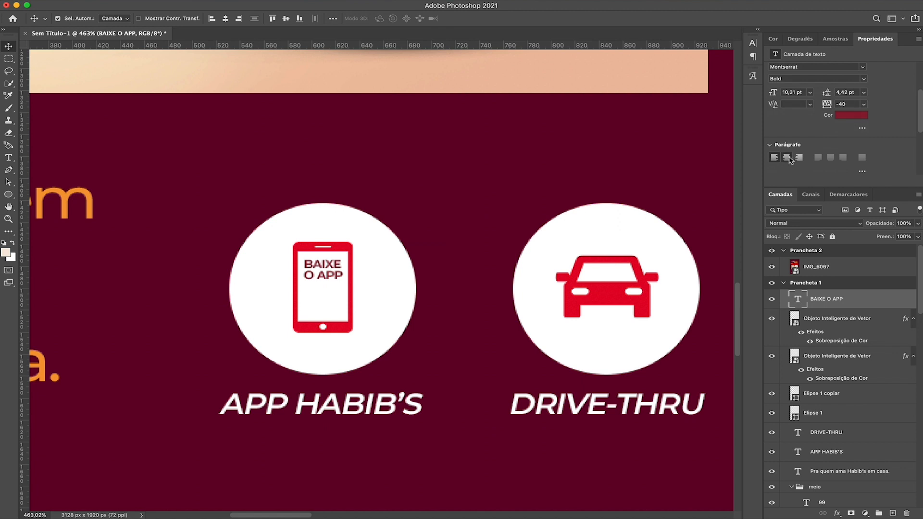
mouse_move(337, 278)
mouse_down()
mouse_move(354, 262)
mouse_move(330, 292)
mouse_up()
double_click(330, 289)
text(HABIB'S)
key(Return)
text(DELIVERY)
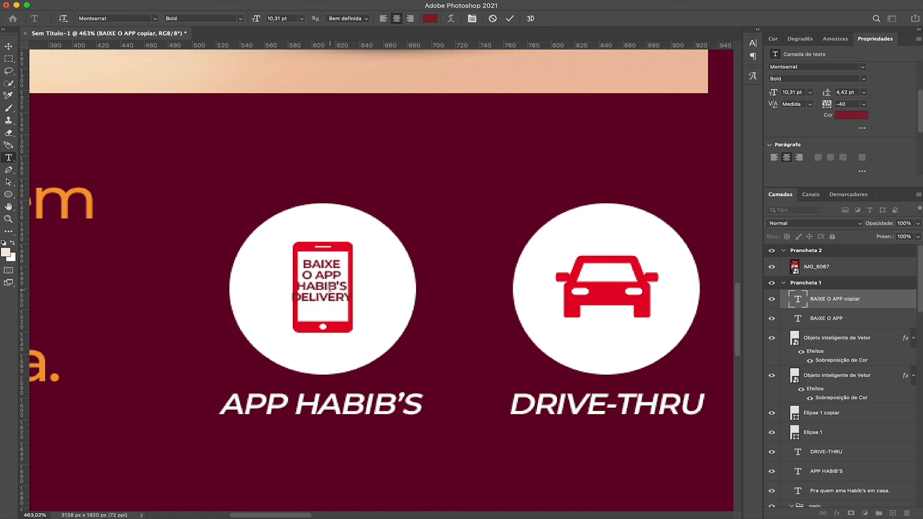
key(super+t)
drag(341, 250, 340, 248)
key(Return)
Step: Set HABIB'S DELIVERY to Medium font weight
double_click(320, 256)
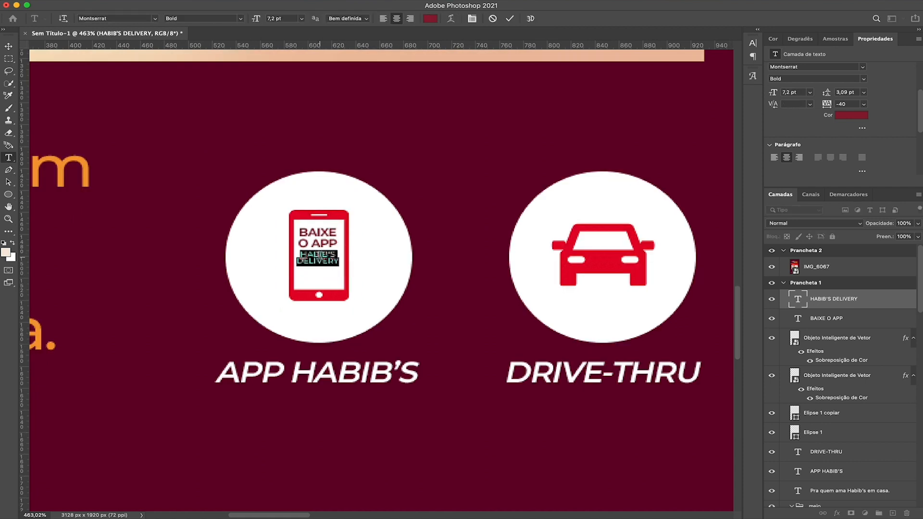
click(864, 93)
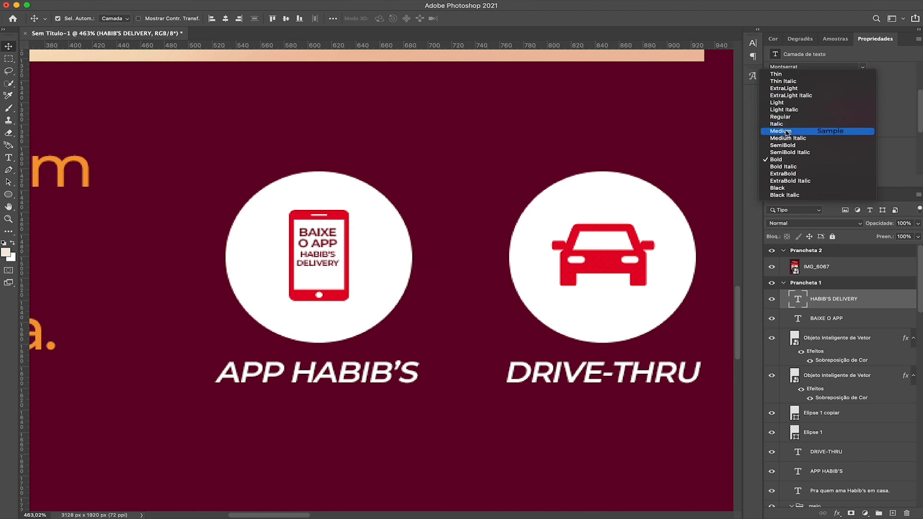
click(559, 165)
click(864, 78)
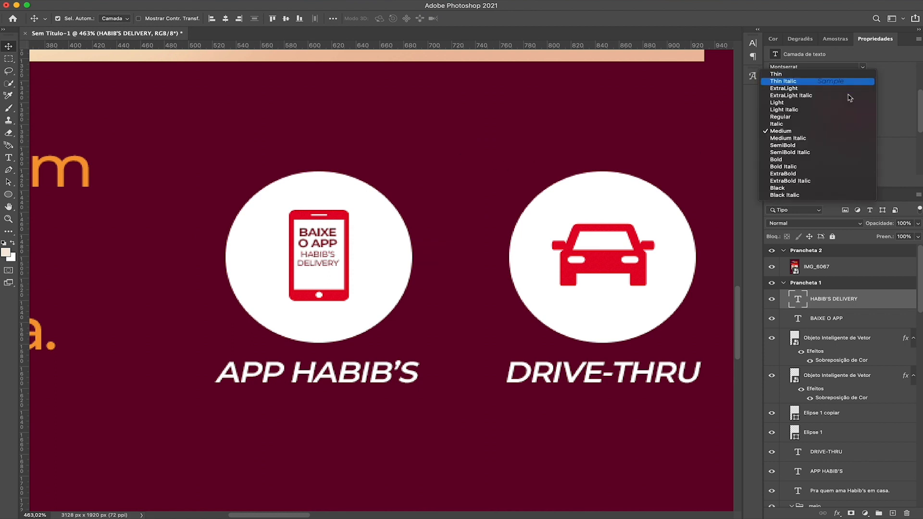
click(809, 145)
Step: Scale both phone text lines together to about 89%
shift+click(319, 233)
key(ctrl+t)
drag(318, 228, 319, 233)
key(Return)
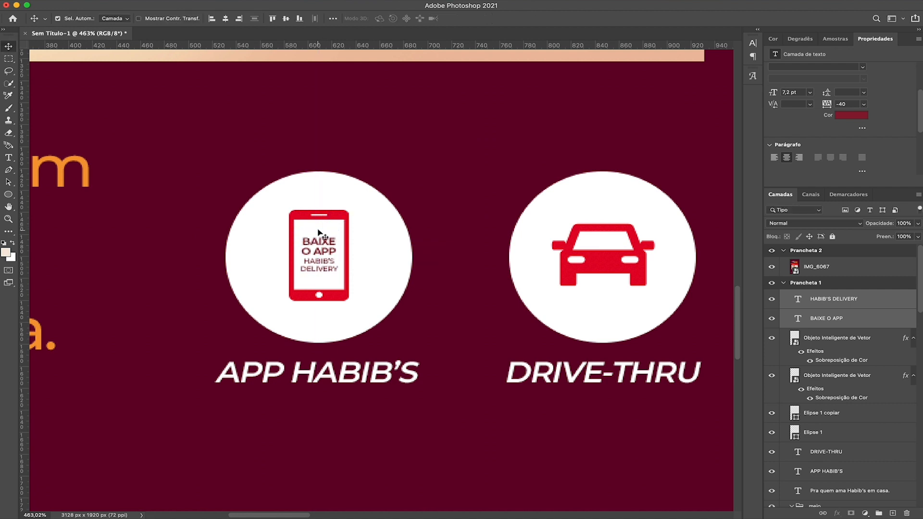
scroll(318, 232, down, 10)
double_click(234, 258)
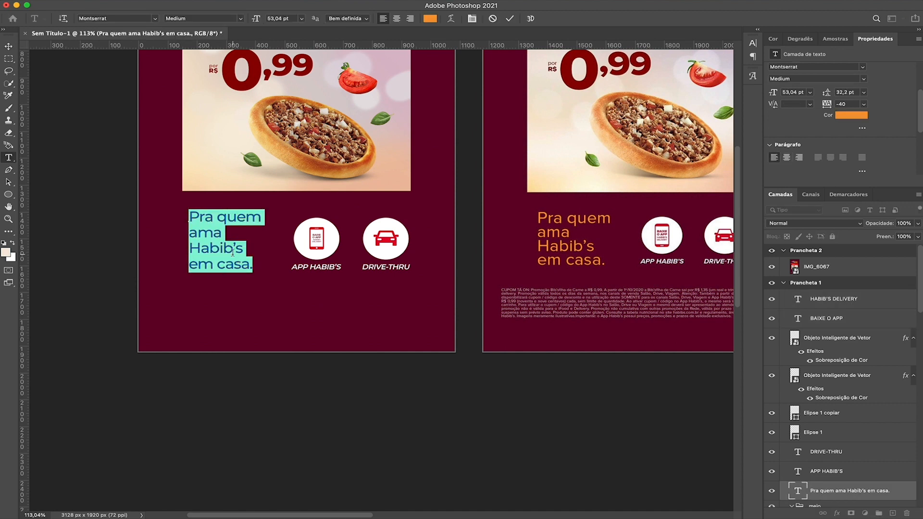
Step: Tighten the tagline's line spacing to 22.73 pt
key(ctrl+Return)
key(v)
key(alt+Up)
key(alt+Up)
key(alt+Up)
key(alt+Up)
key(alt+Up)
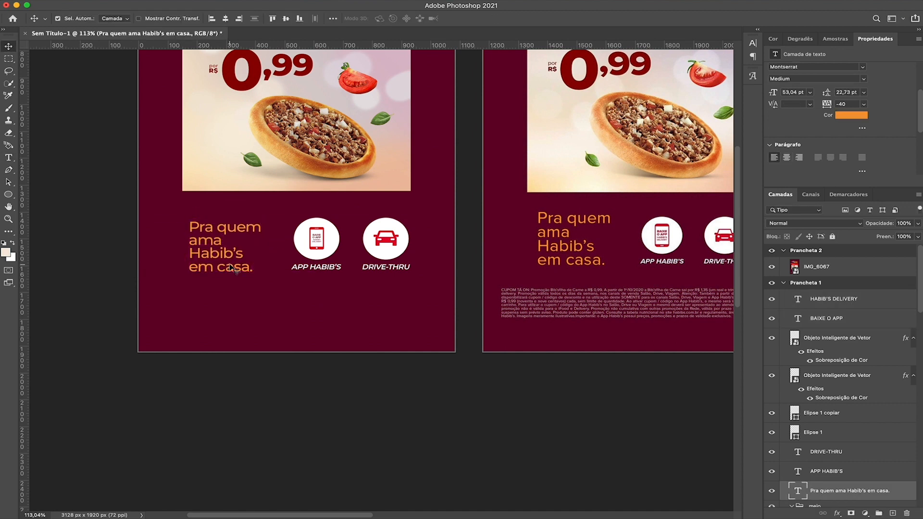
Step: Shrink the app and drive-thru icons with labels to about 91% and raise the tagline ~15 px
scroll(224, 246, right, 2)
drag(418, 209, 313, 278)
key(ctrl+t)
drag(388, 270, 379, 264)
key(Return)
drag(199, 259, 199, 256)
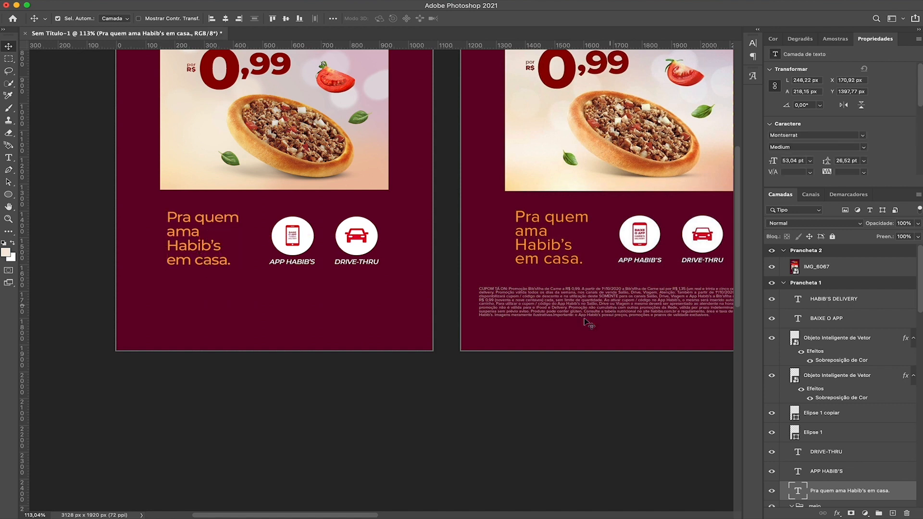
Step: Add a placeholder paragraph text box below the tagline at 12 pt with 14 pt leading
drag(561, 305, 502, 295)
key(t)
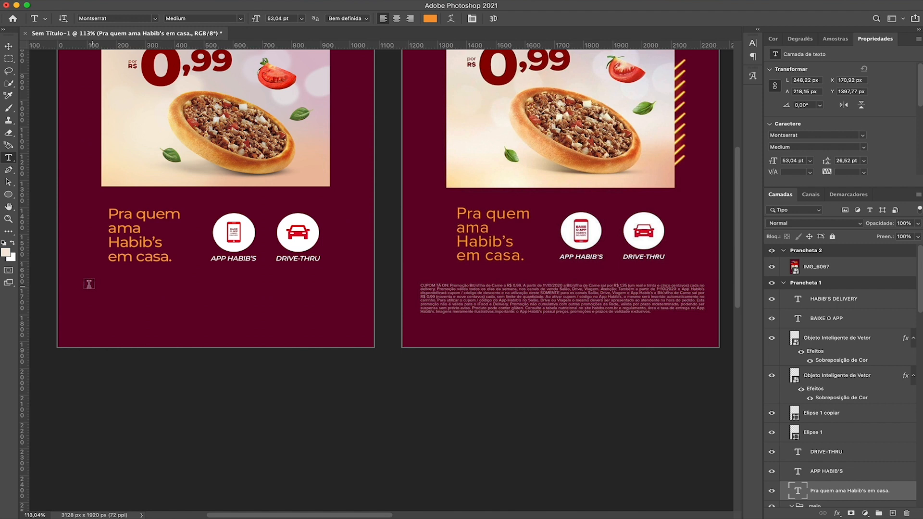
drag(78, 286, 352, 326)
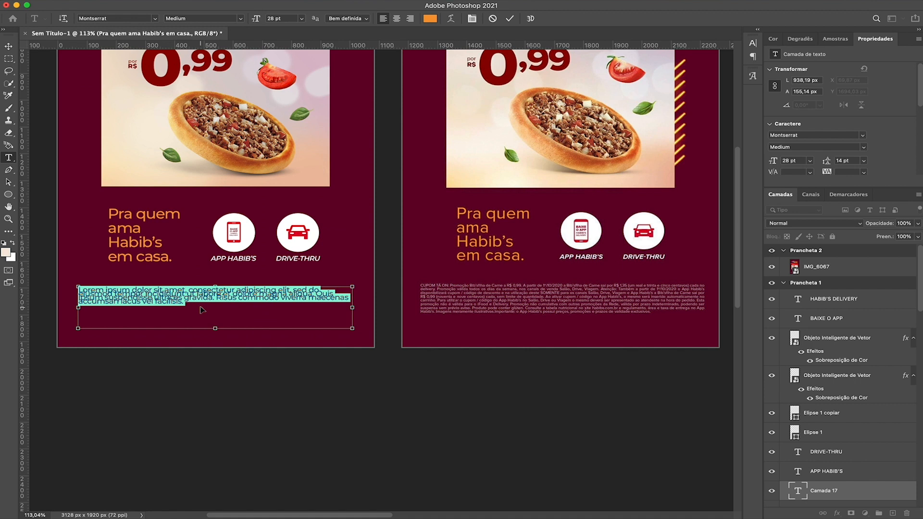
key(alt+Down)
key(alt+Down)
key(alt+Down)
key(alt+Down)
key(alt+Down)
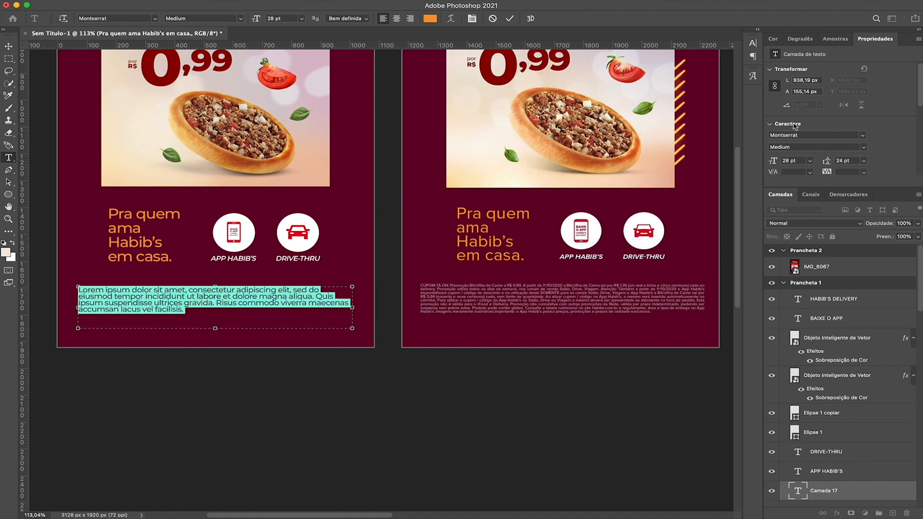
text(12)
key(Return)
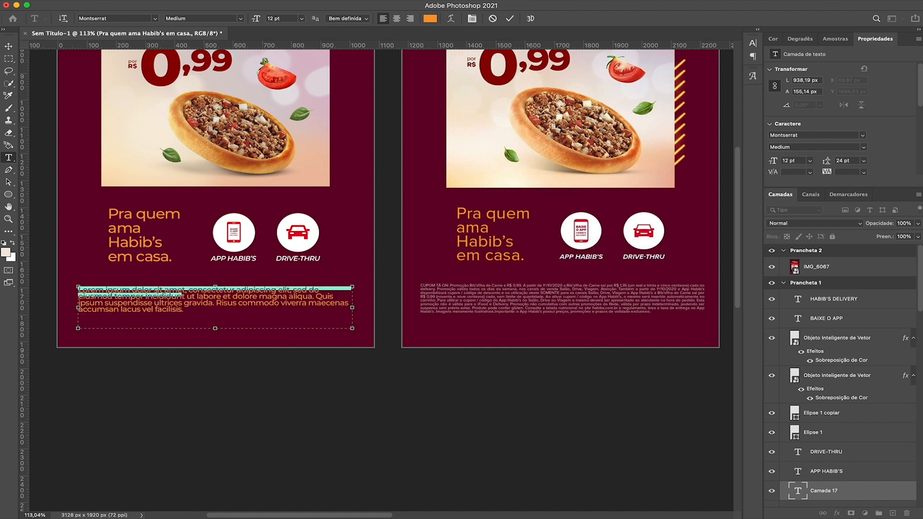
key(alt+Up)
key(alt+Up)
key(alt+Up)
key(alt+Up)
key(alt+Up)
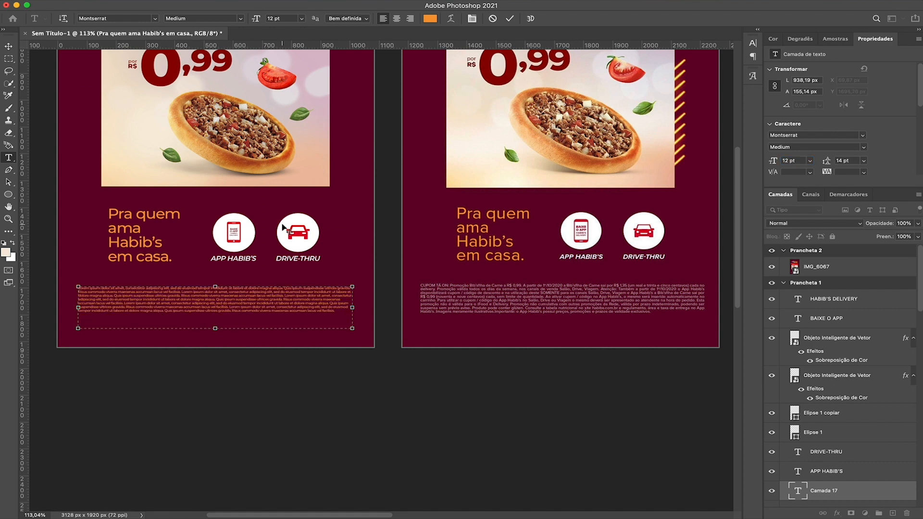
key(Escape)
Step: Make the fine print white at 50% opacity
scroll(817, 120, down, 2)
click(852, 149)
drag(120, 192, 18, 128)
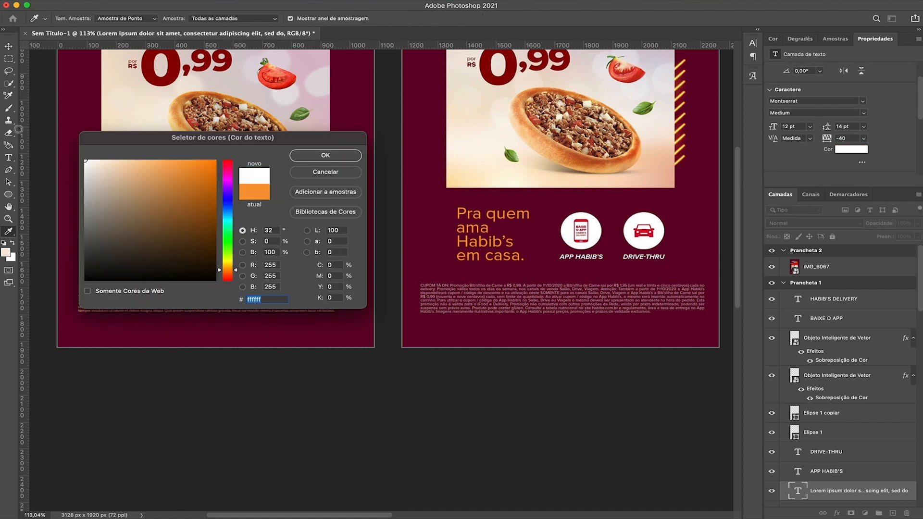
key(Return)
key(5)
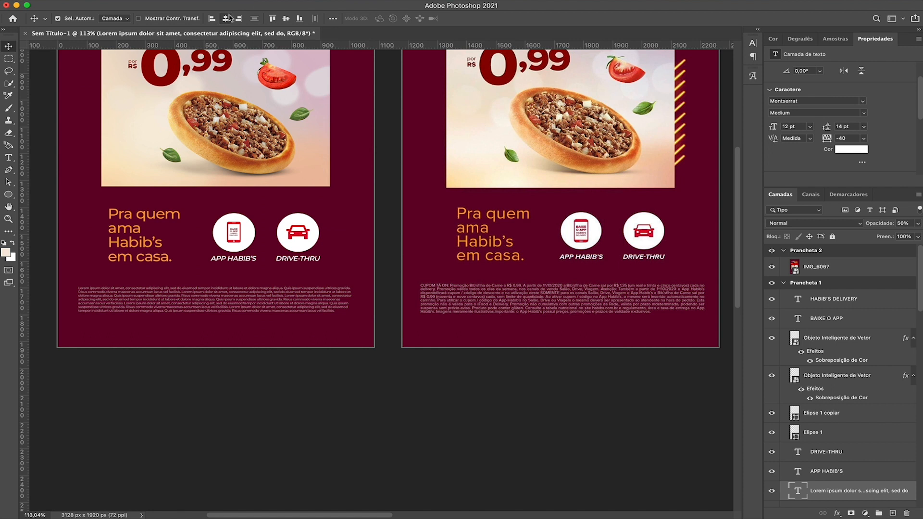
scroll(293, 222, down, 3)
scroll(336, 120, up, 5)
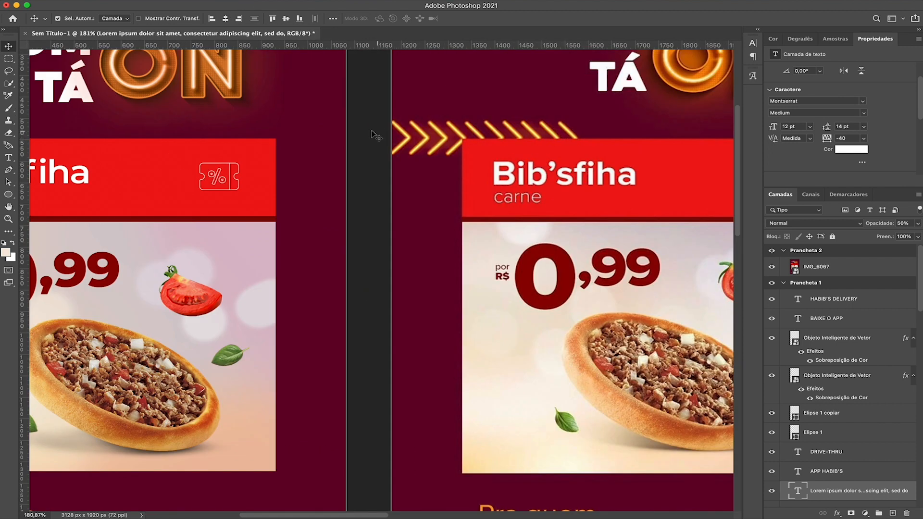
Step: Move a chevron layer into the first artboard and enlarge it
scroll(514, 136, down, 2)
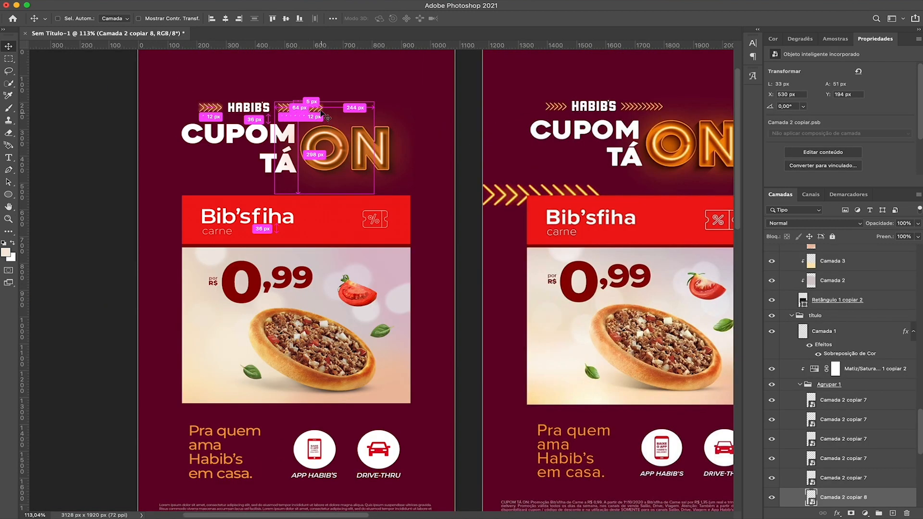
drag(865, 491, 849, 295)
drag(307, 104, 215, 201)
key(ctrl+t)
key(Return)
Step: Add chevron copies to the right and group all the chevron layers
key(ctrl+t)
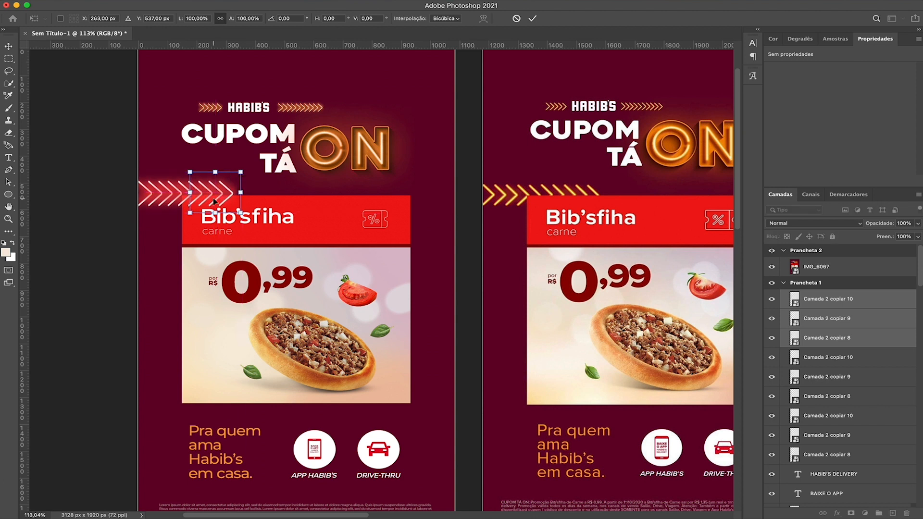
key(Return)
click(259, 198)
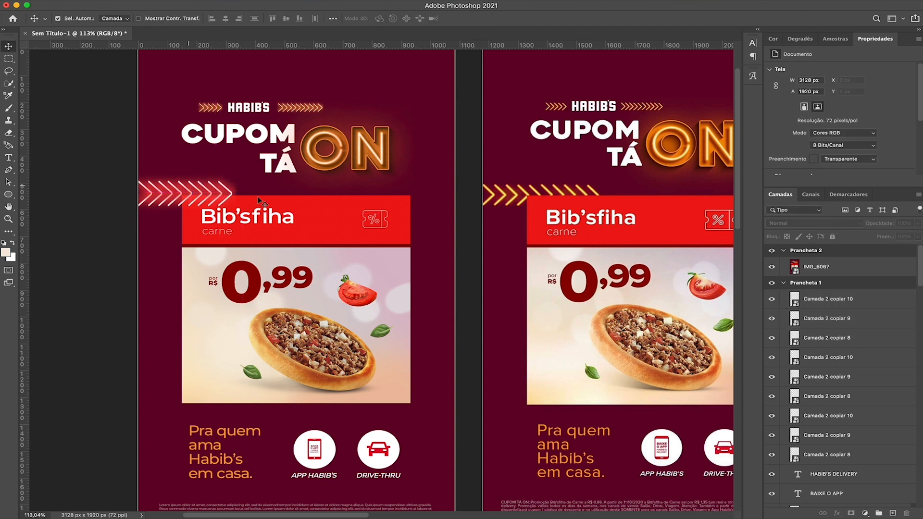
drag(230, 196, 240, 197)
shift+click(847, 476)
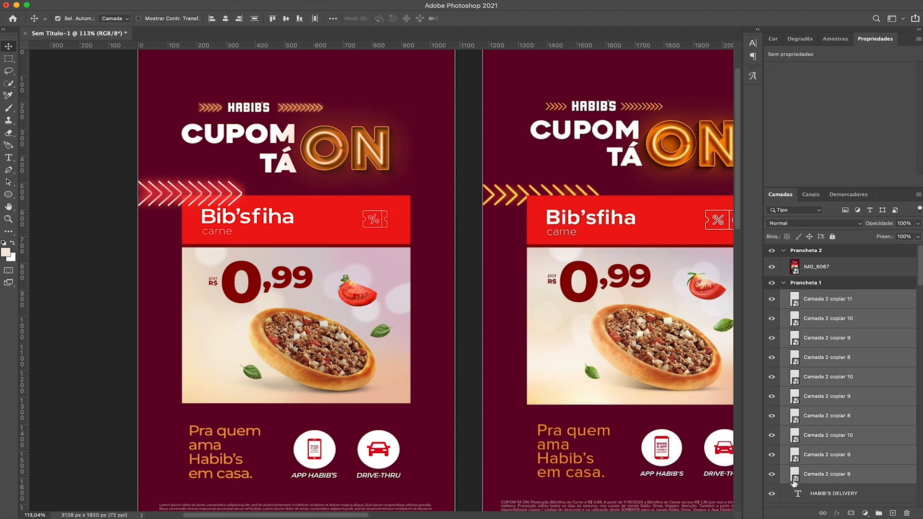
drag(815, 476, 837, 369)
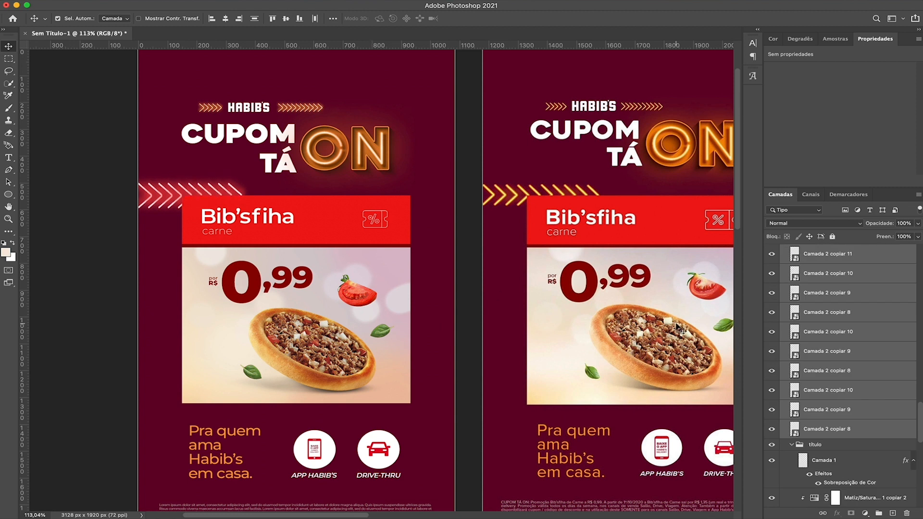
key(ctrl+g)
Step: Name the group FLECHAS and place a 90°-rotated copy beside the photo's right edge
text(FLECHAS)
key(Return)
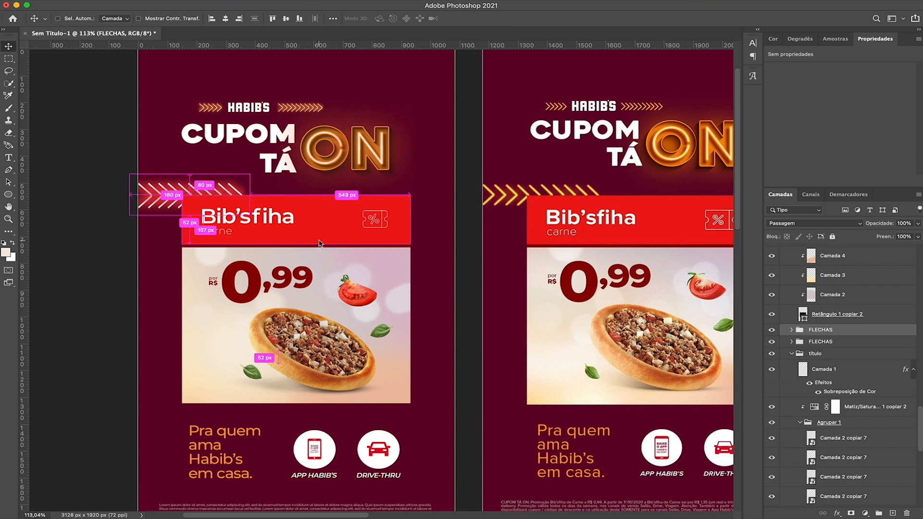
drag(307, 241, 305, 235)
key(ctrl+t)
drag(252, 214, 174, 255)
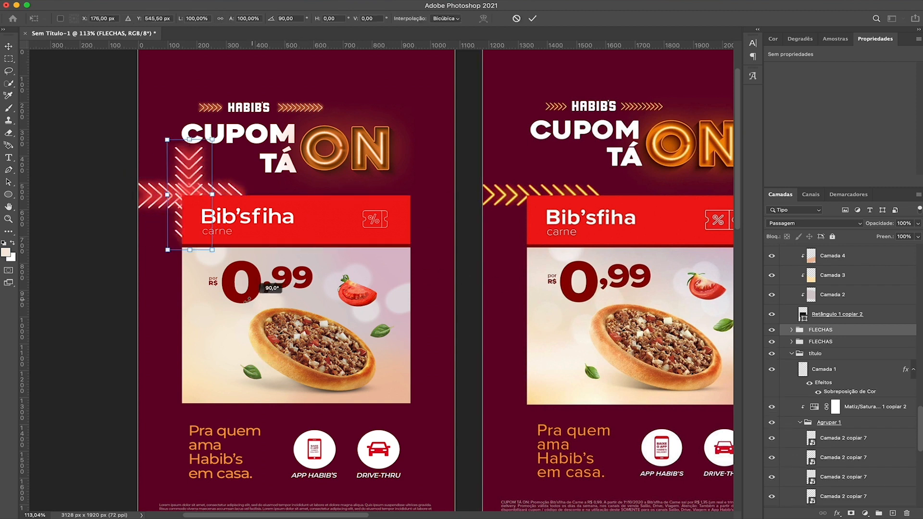
drag(180, 173, 403, 317)
key(Return)
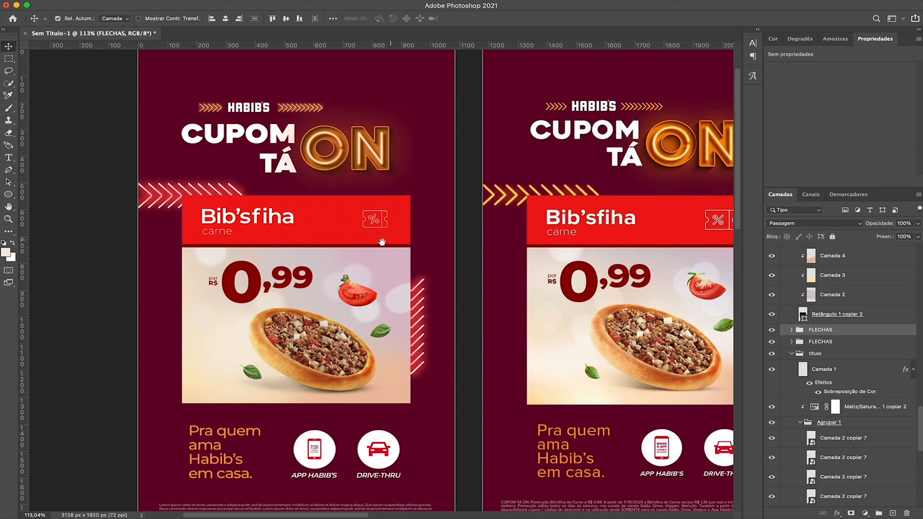
Step: Clip a copied Hue/Saturation layer to the arrows to tint them golden
drag(378, 240, 360, 235)
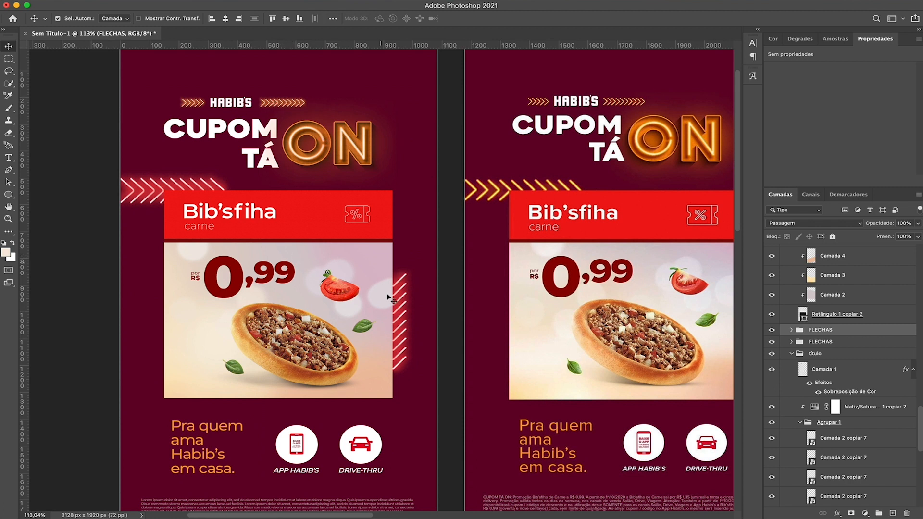
drag(867, 408, 858, 356)
alt+click(791, 342)
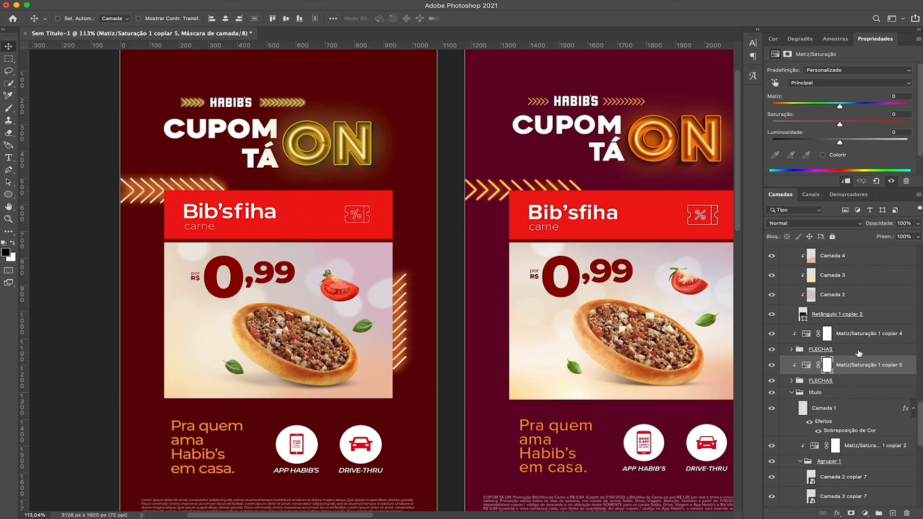
scroll(254, 236, down, 3)
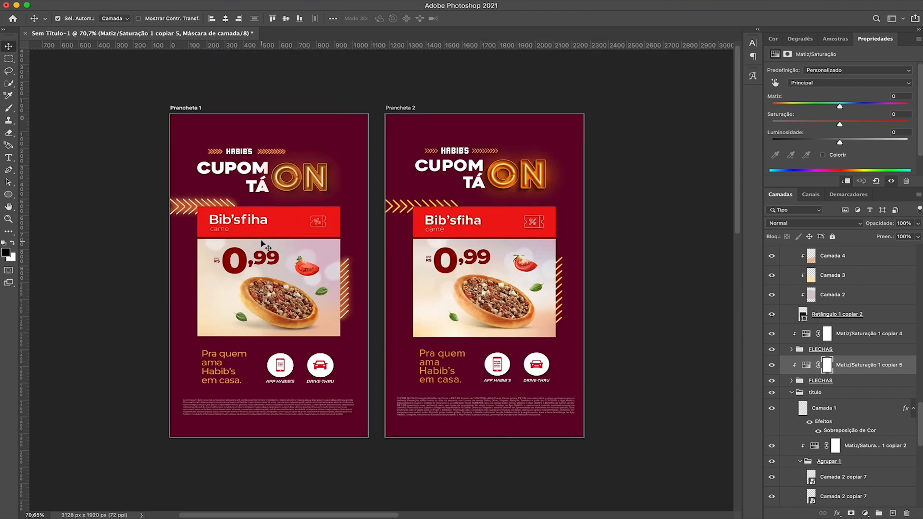
scroll(269, 246, left, 2)
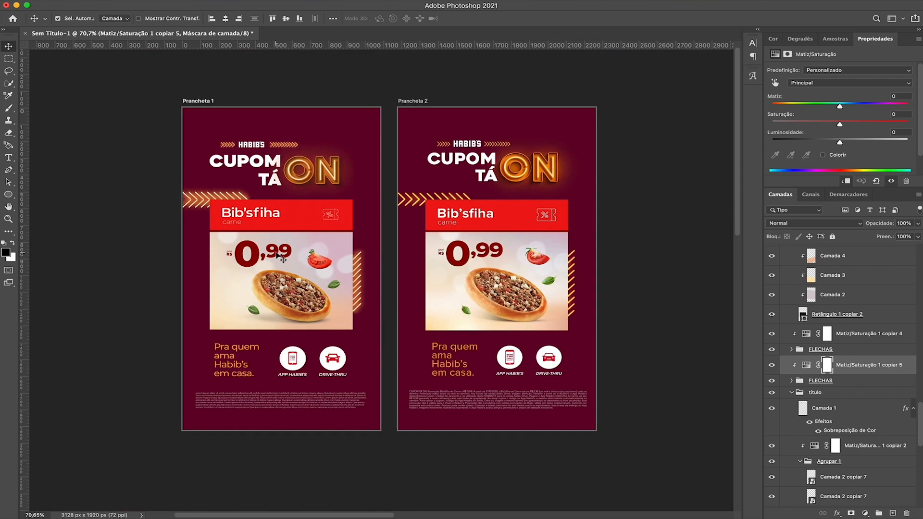